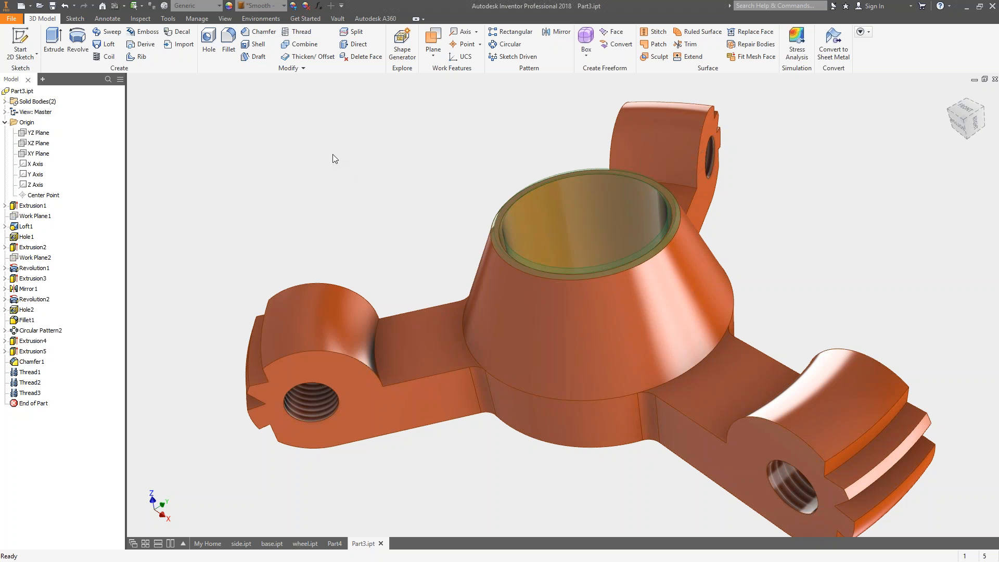
# Create a work plane offset 8 mm from the flat face of the hub and arms opposite the cone.
pyautogui.click(435, 58)
pyautogui.click(431, 48)
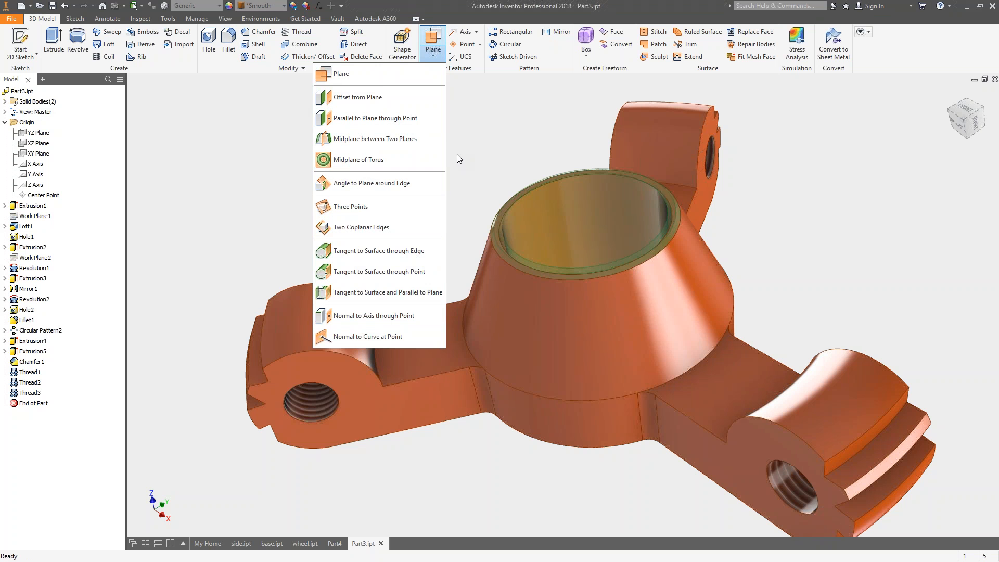
pyautogui.click(339, 76)
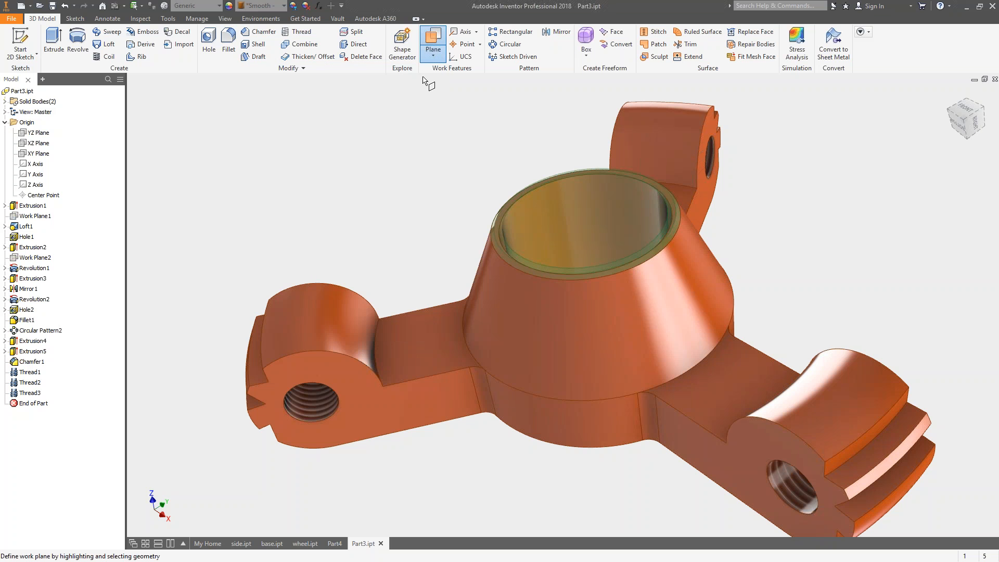
pyautogui.click(424, 36)
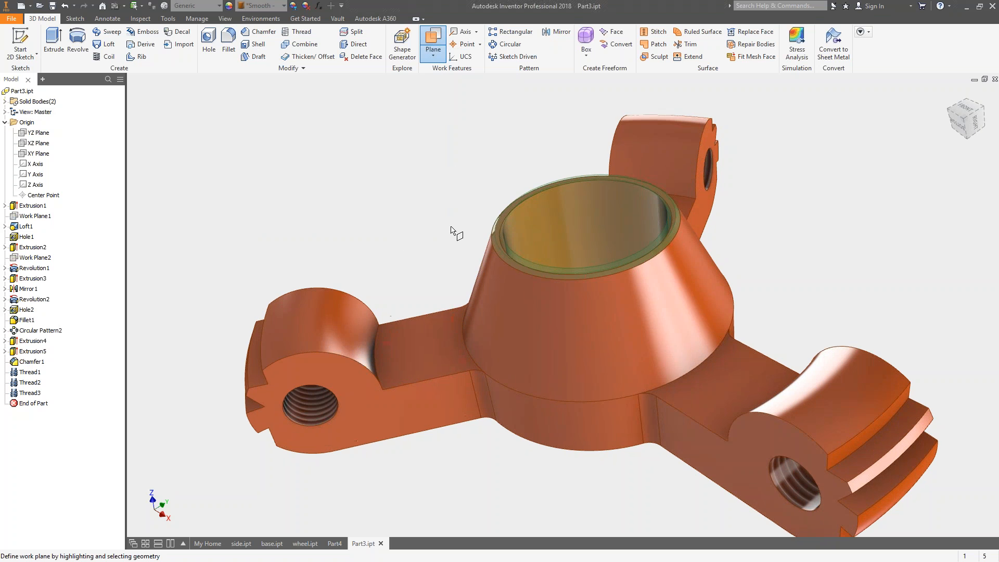
pyautogui.keyDown('shift'); pyautogui.moveTo(451, 226); pyautogui.dragTo(437, 219, button='middle'); pyautogui.keyUp('shift')
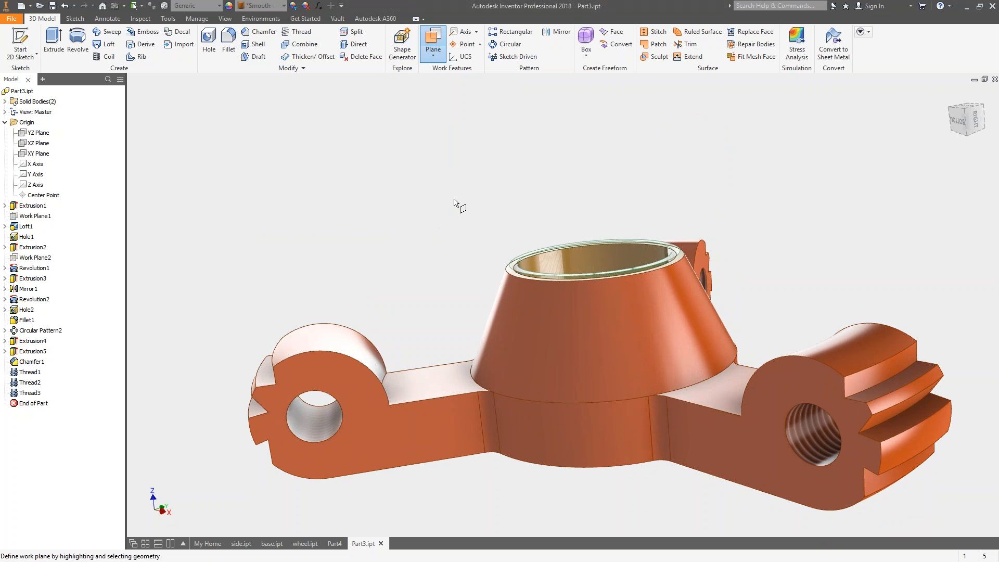
pyautogui.scroll(-1, 507, 161)
pyautogui.scroll(1, 515, 151)
pyautogui.keyDown('shift'); pyautogui.moveTo(515, 151); pyautogui.dragTo(495, 234, button='middle'); pyautogui.keyUp('shift')
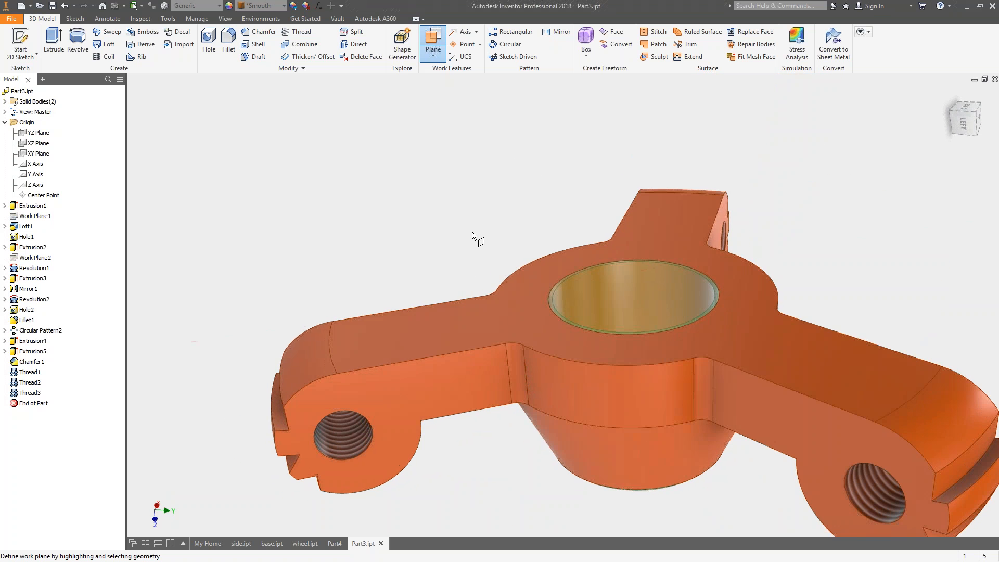
pyautogui.click(497, 305)
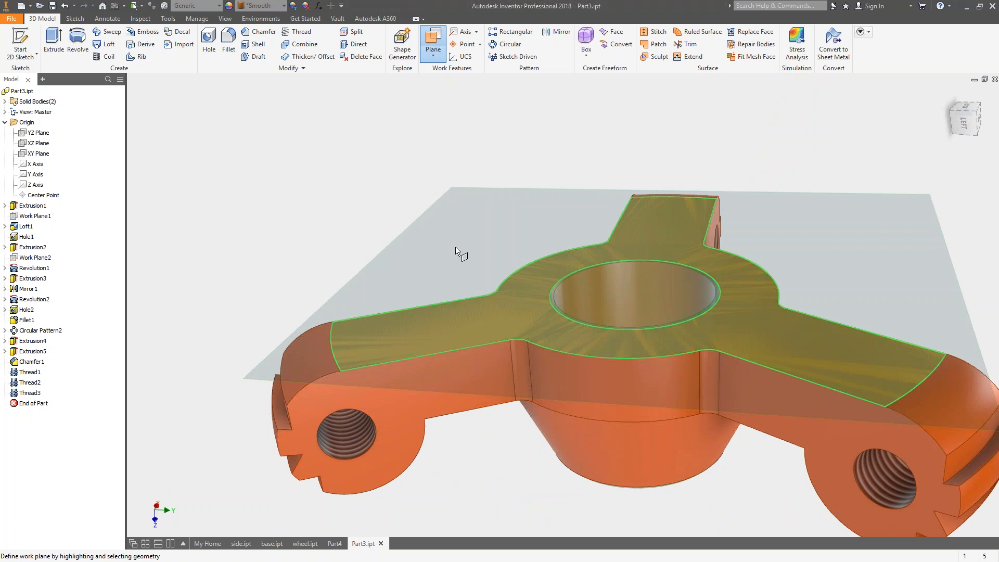
pyautogui.moveTo(454, 247); pyautogui.dragTo(447, 204)
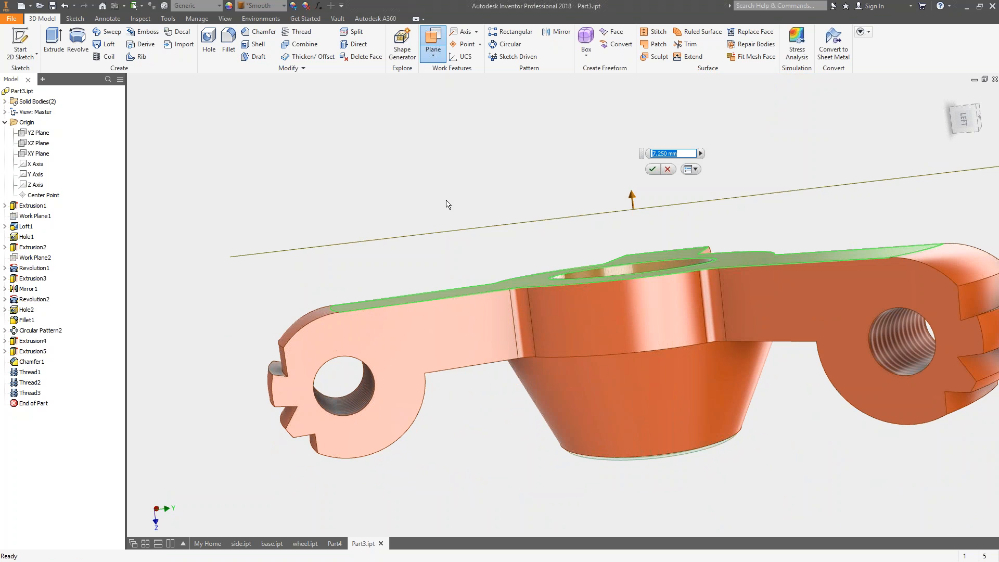
pyautogui.write('8')
pyautogui.press('Return')
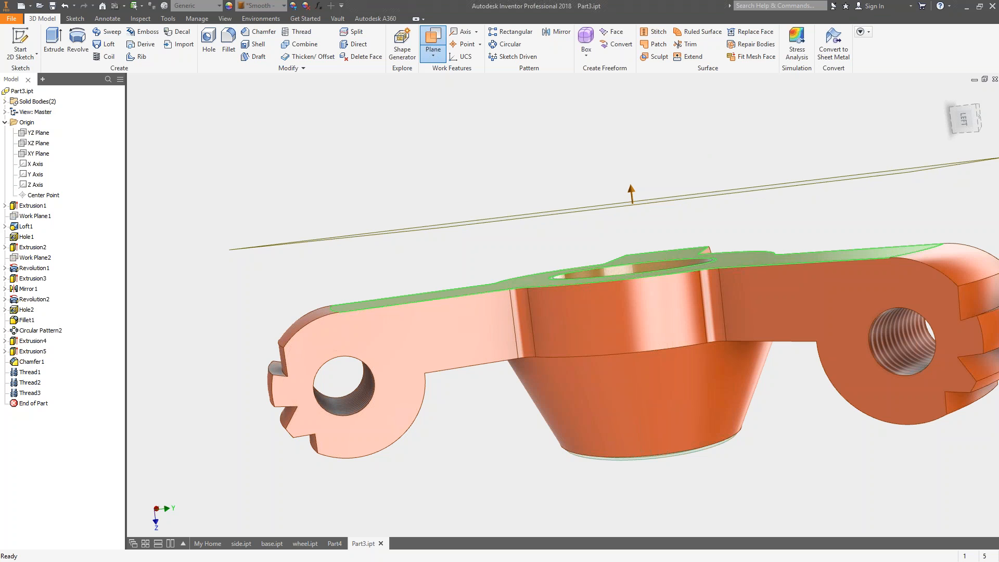
pyautogui.keyDown('shift'); pyautogui.moveTo(446, 201); pyautogui.dragTo(526, 186, button='middle'); pyautogui.keyUp('shift')
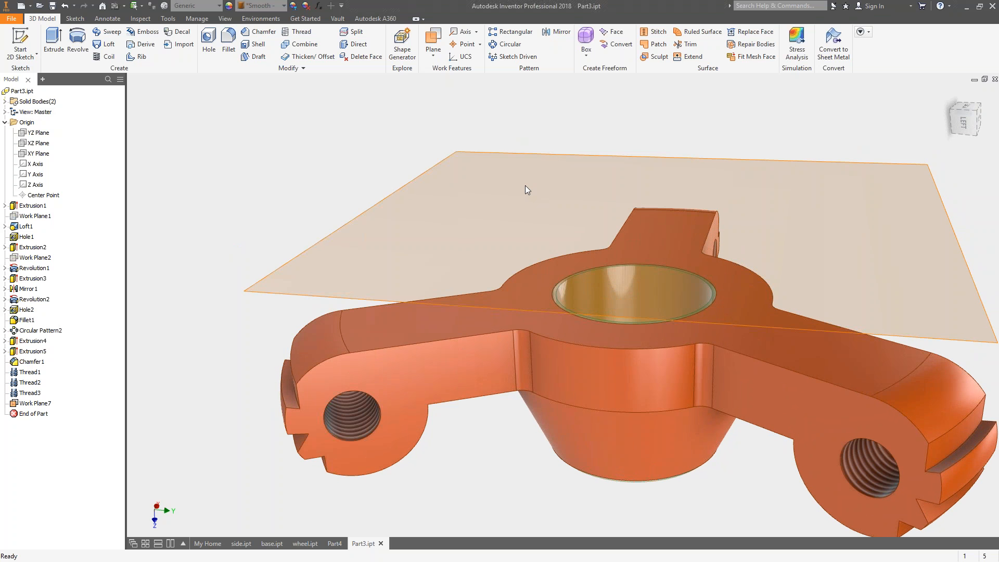
# Redefine the offset work plane to lie 4 mm from the flat face.
pyautogui.rightClick(30, 404)
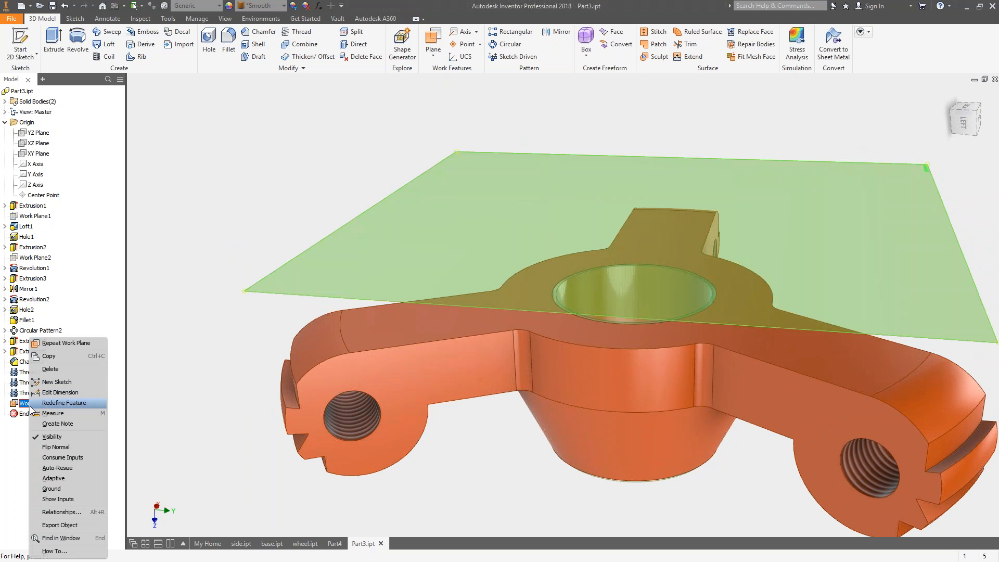
pyautogui.click(61, 403)
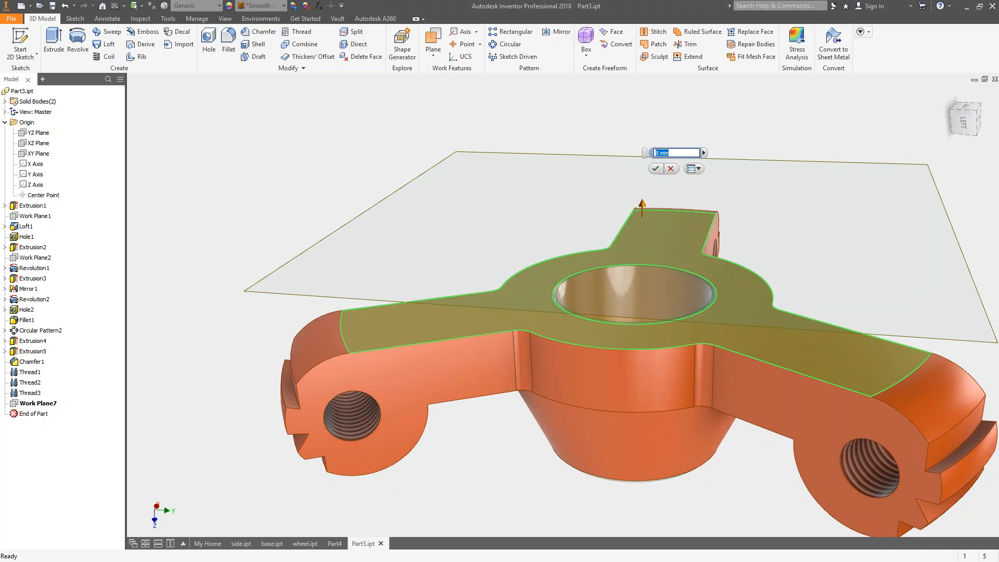
pyautogui.write('4')
pyautogui.press('Return')
pyautogui.keyDown('shift'); pyautogui.moveTo(563, 323); pyautogui.dragTo(567, 302, button='middle'); pyautogui.keyUp('shift')
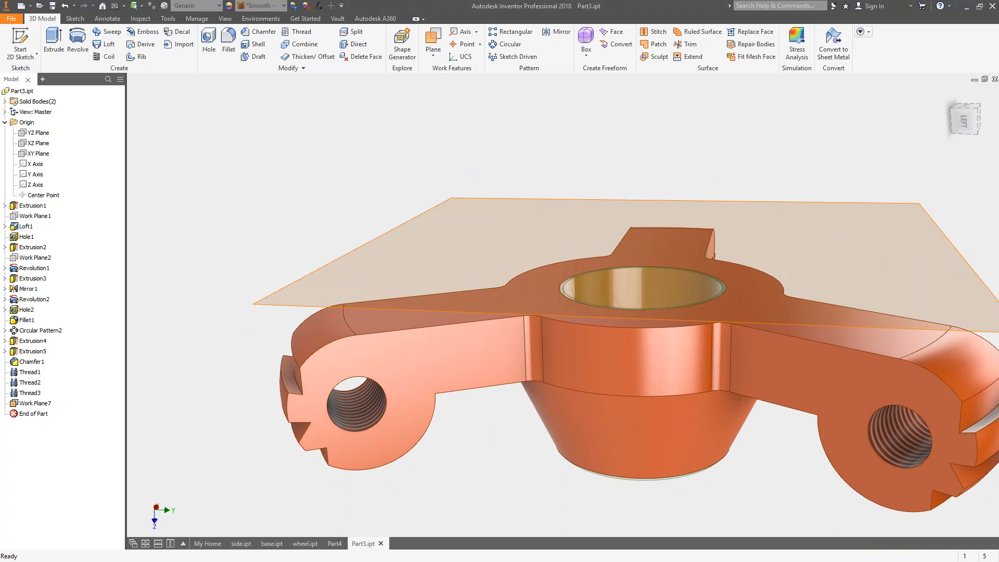
# Create a work plane midway between the two parallel side faces of one arm.
pyautogui.press(']')
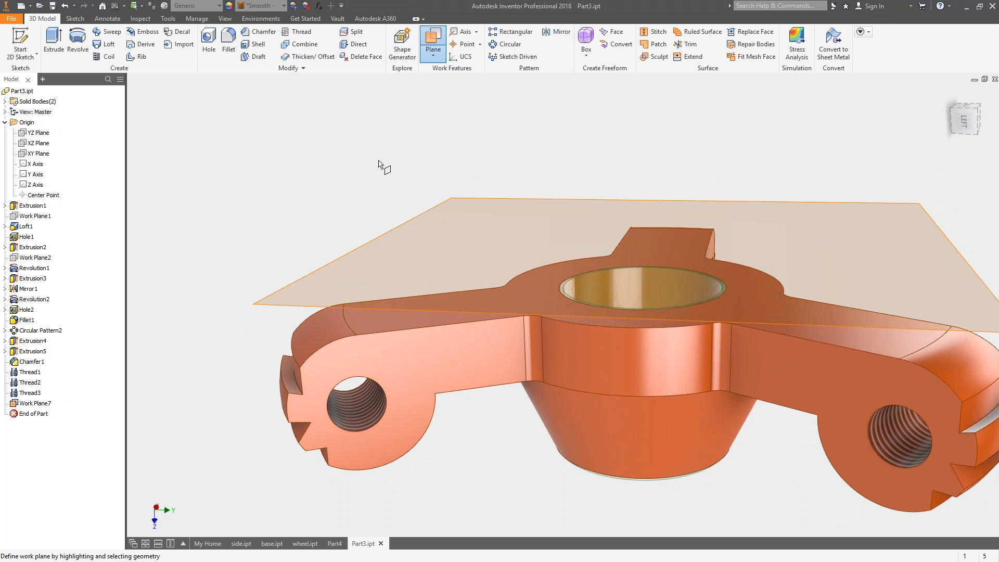
pyautogui.keyDown('shift'); pyautogui.moveTo(442, 156); pyautogui.dragTo(462, 141, button='middle'); pyautogui.keyUp('shift')
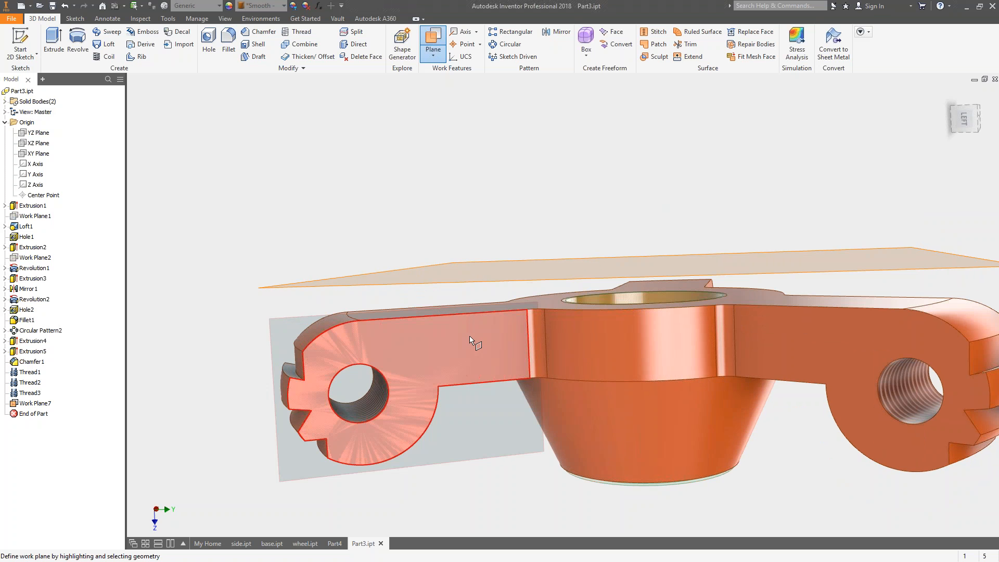
pyautogui.click(470, 336)
pyautogui.keyDown('shift'); pyautogui.moveTo(397, 172); pyautogui.dragTo(531, 232, button='middle'); pyautogui.keyUp('shift')
pyautogui.keyDown('shift'); pyautogui.moveTo(550, 356); pyautogui.dragTo(534, 371, button='middle'); pyautogui.keyUp('shift')
pyautogui.click(534, 372)
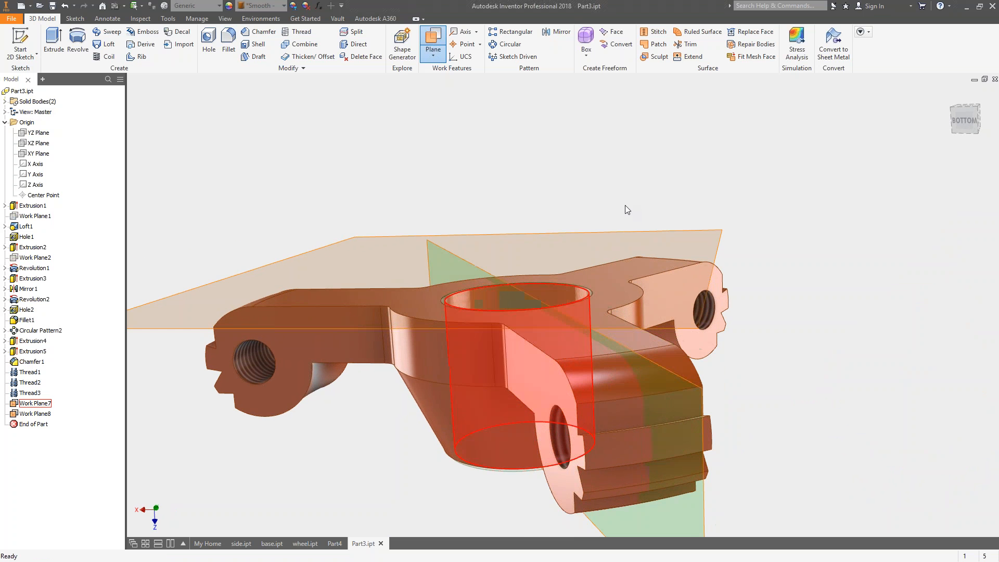
pyautogui.press('Escape')
pyautogui.keyDown('shift'); pyautogui.moveTo(792, 258); pyautogui.dragTo(757, 246, button='middle'); pyautogui.keyUp('shift')
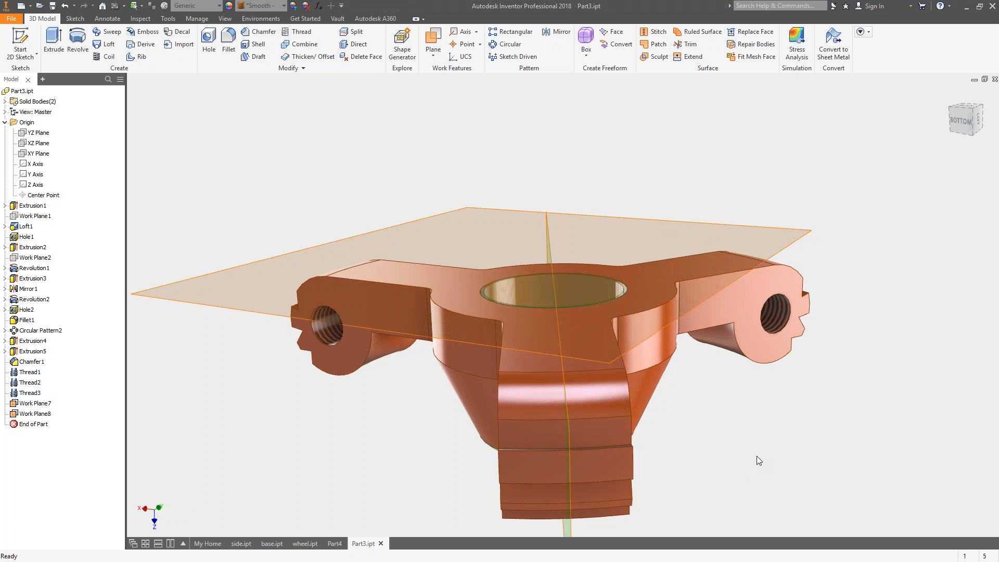
# Create a work plane bisecting the angle between the facing side faces of two adjacent arms.
pyautogui.click(433, 40)
pyautogui.keyDown('shift'); pyautogui.moveTo(787, 341); pyautogui.dragTo(539, 390, button='middle'); pyautogui.keyUp('shift')
pyautogui.click(746, 312)
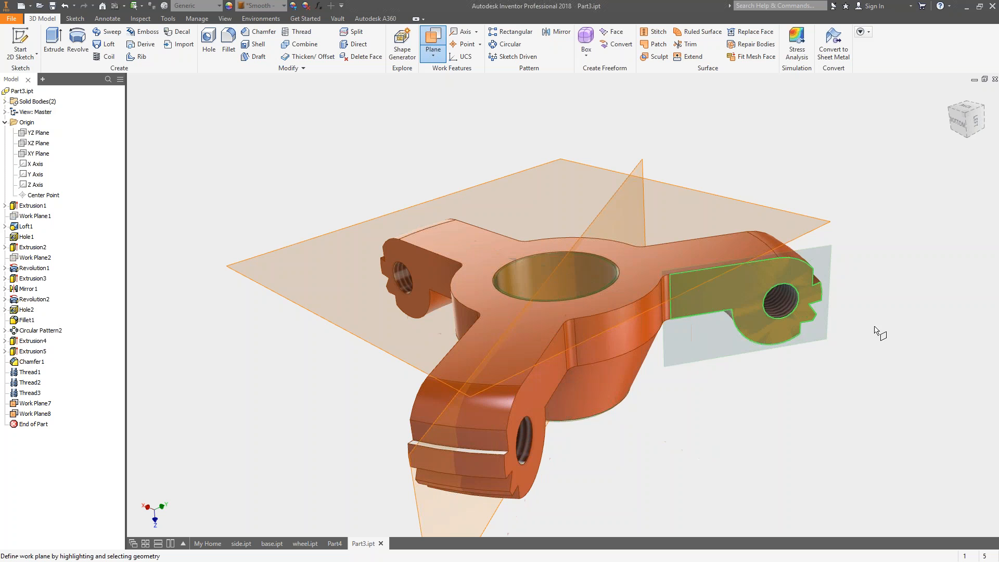
pyautogui.keyDown('shift'); pyautogui.moveTo(770, 446); pyautogui.dragTo(773, 550, button='middle'); pyautogui.keyUp('shift')
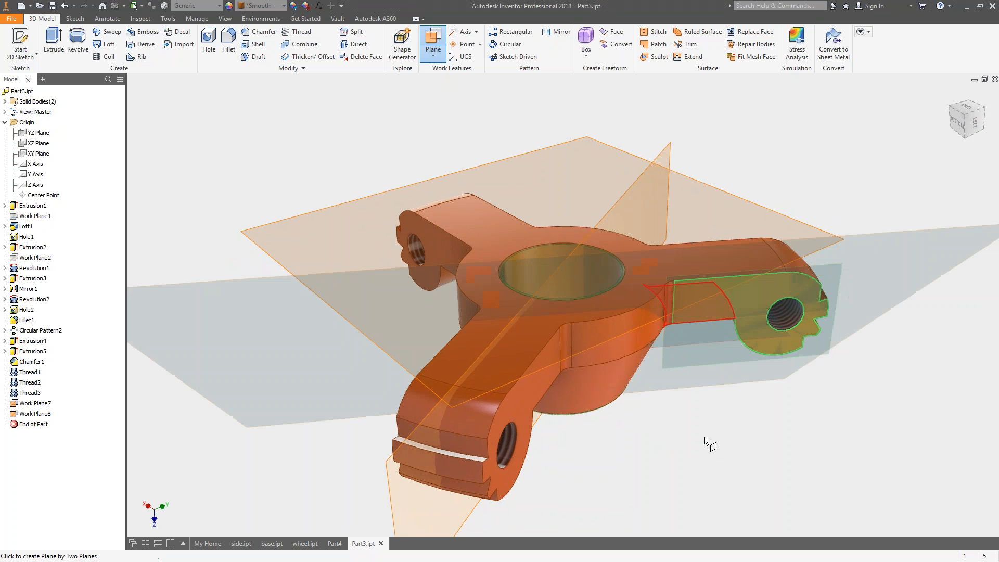
pyautogui.keyDown('shift'); pyautogui.moveTo(732, 490); pyautogui.dragTo(725, 354, button='middle'); pyautogui.keyUp('shift')
pyautogui.click(725, 352)
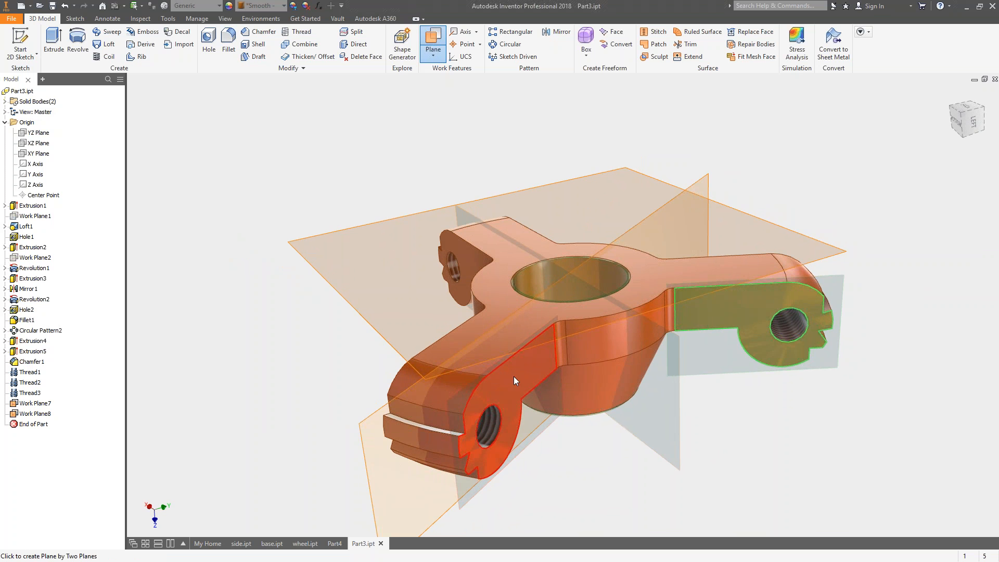
pyautogui.click(512, 378)
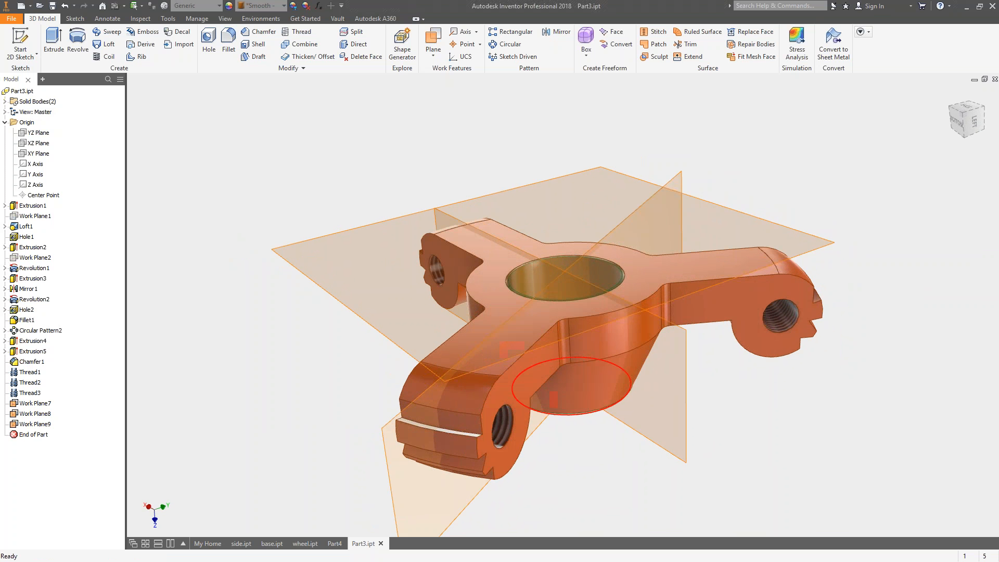
# Measure the angle between the two adjacent arms' side faces and the angle from one of them to the bisecting work plane.
pyautogui.keyDown('shift'); pyautogui.moveTo(787, 329); pyautogui.dragTo(684, 348, button='middle'); pyautogui.keyUp('shift')
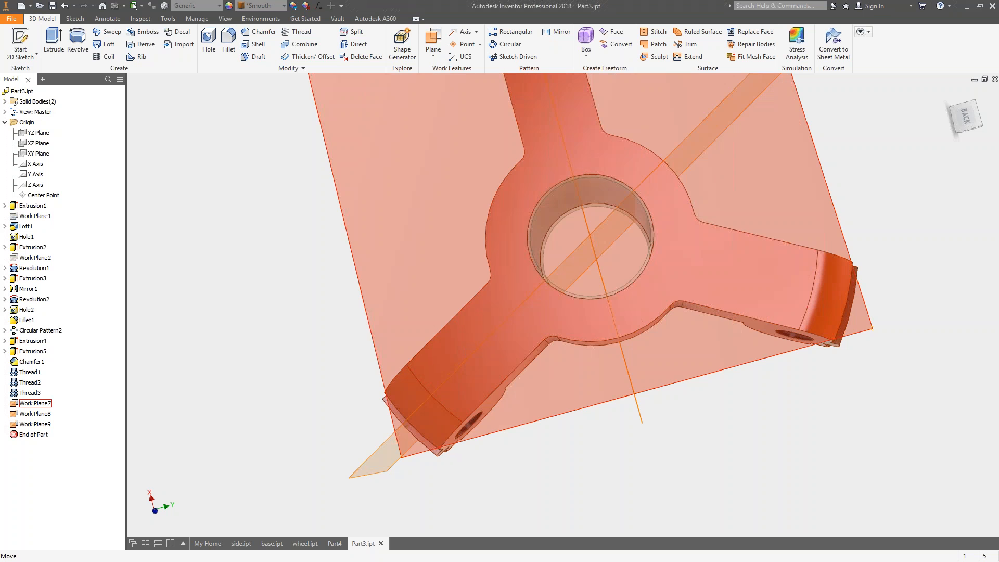
pyautogui.click(167, 18)
pyautogui.click(10, 46)
pyautogui.press('F6')
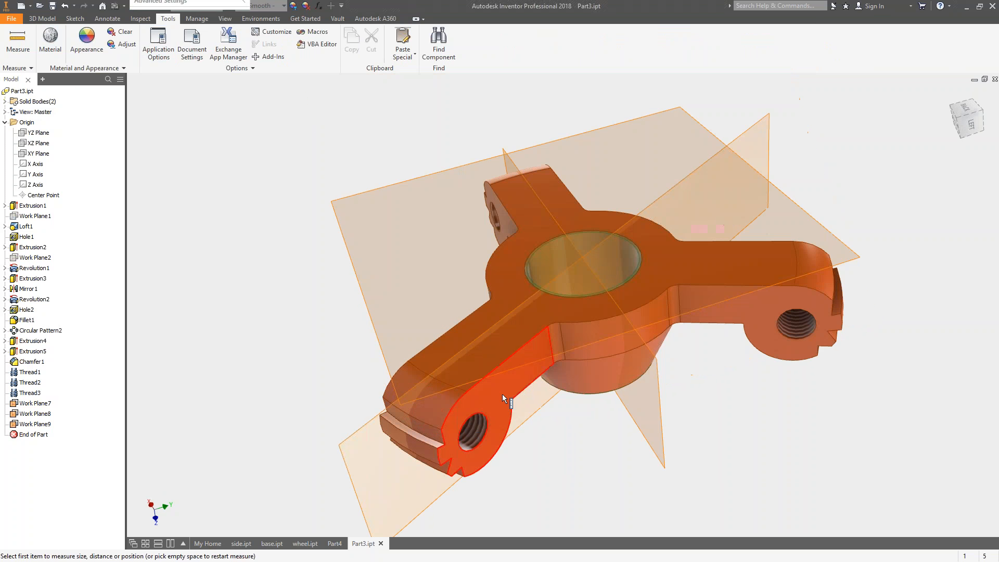
pyautogui.click(501, 395)
pyautogui.click(749, 303)
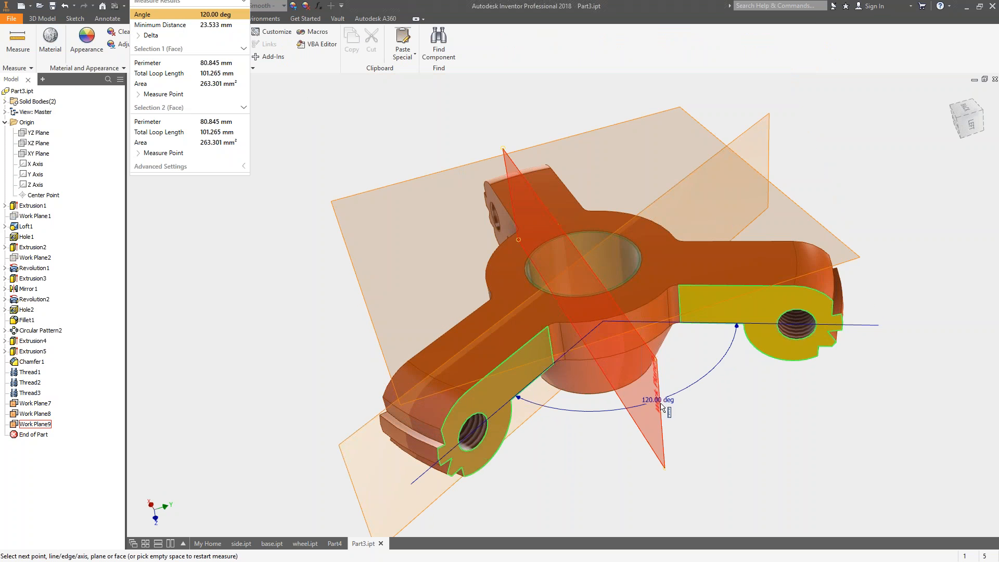
pyautogui.click(663, 459)
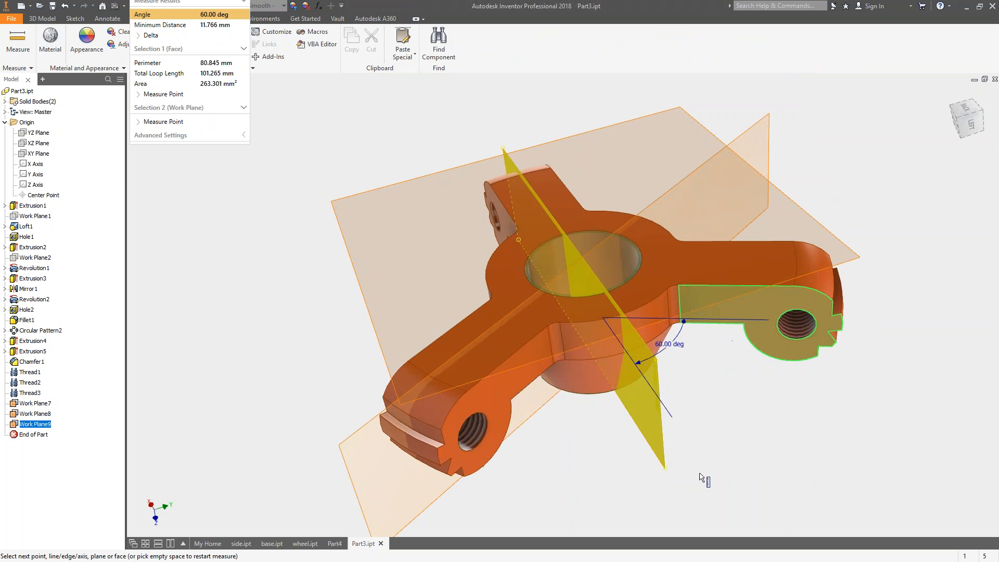
pyautogui.keyDown('shift'); pyautogui.moveTo(716, 438); pyautogui.dragTo(715, 449, button='middle'); pyautogui.keyUp('shift')
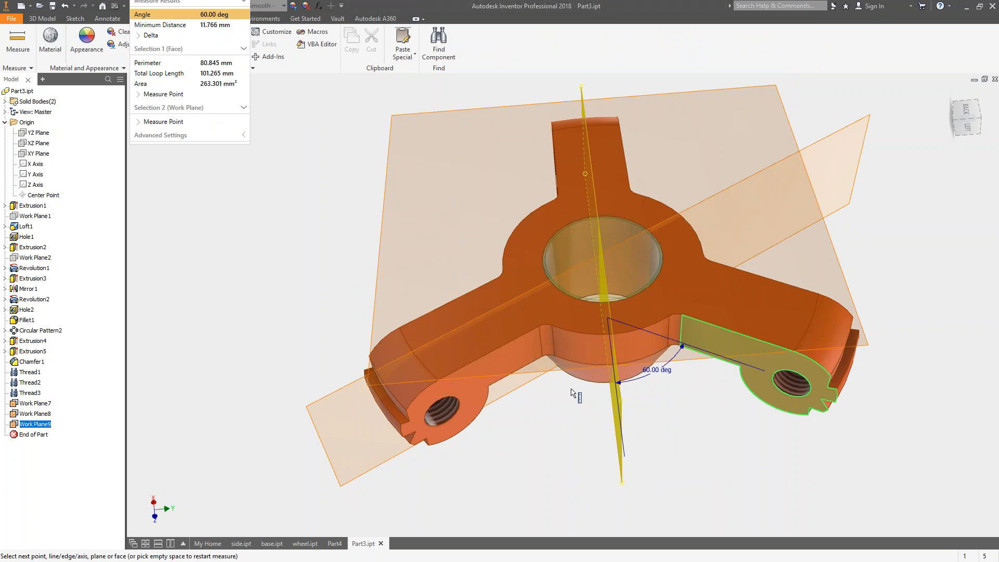
pyautogui.press('Escape')
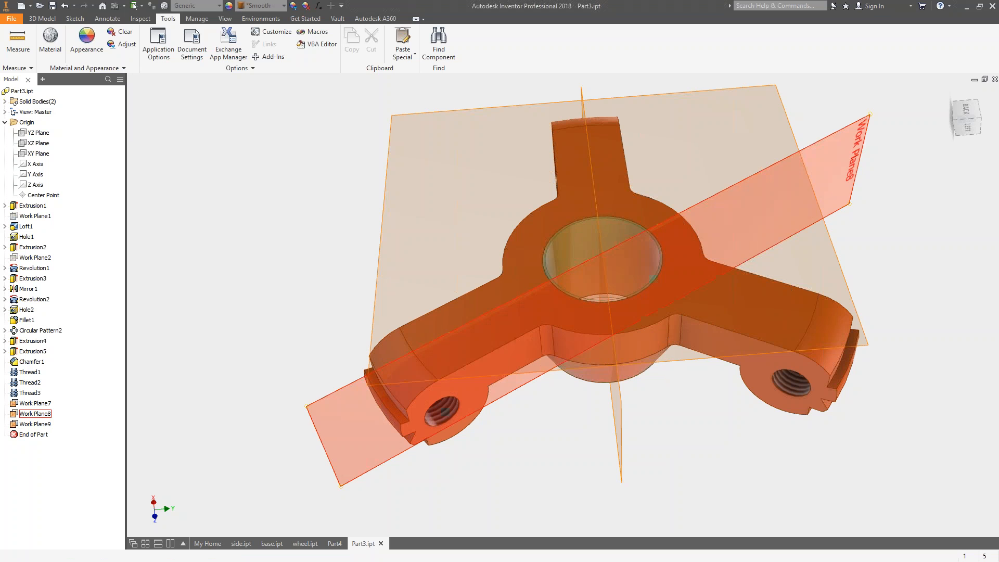
# Hide the three new work planes, Work Plane7 through Work Plane9.
pyautogui.click(35, 403)
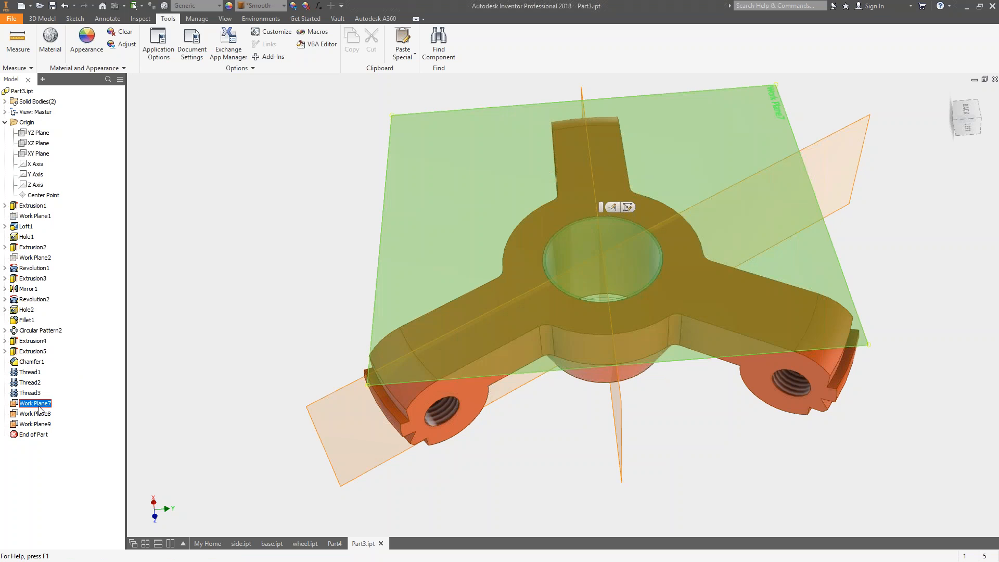
pyautogui.keyDown('shift'); pyautogui.click(46, 424); pyautogui.keyUp('shift')
pyautogui.rightClick(46, 424)
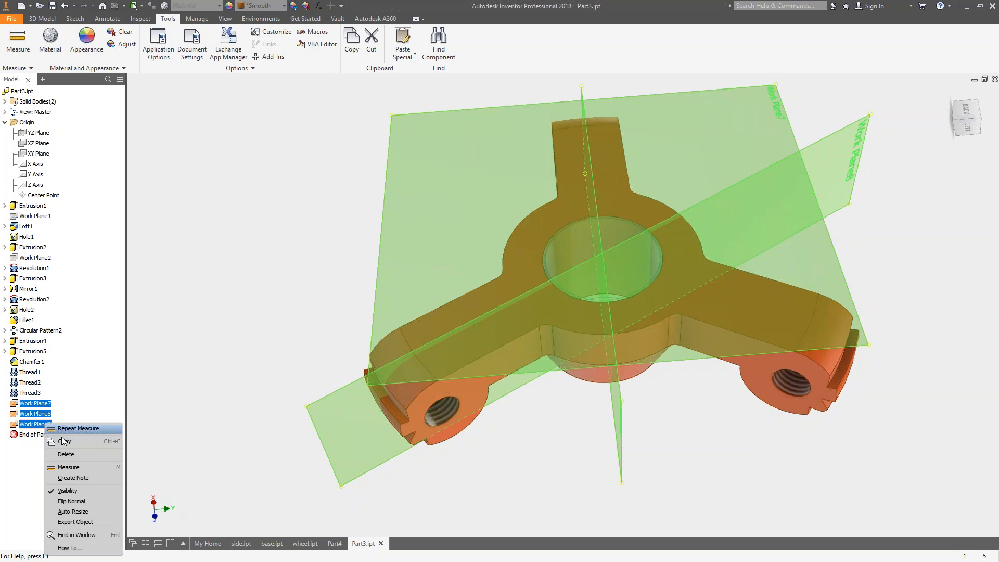
pyautogui.click(76, 483)
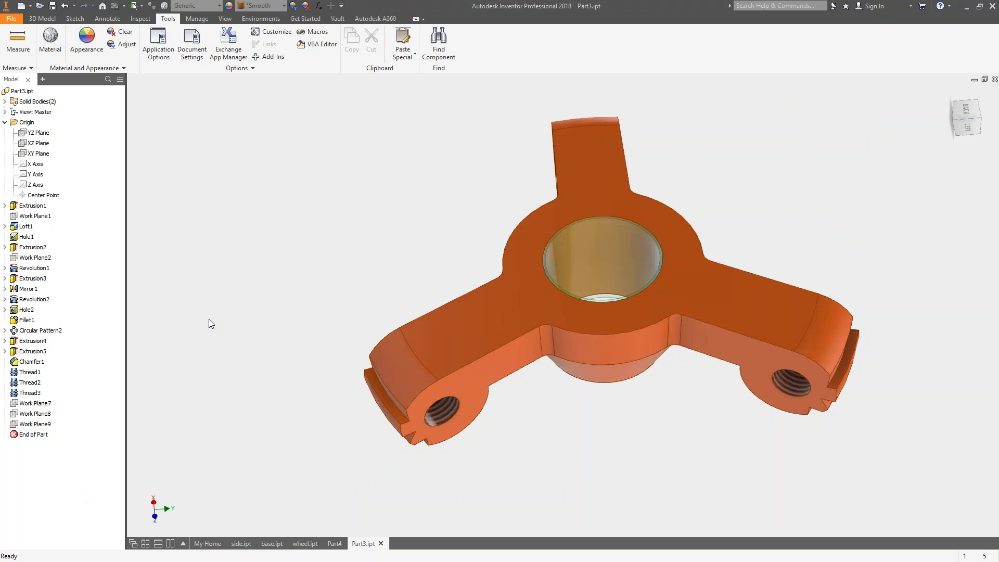
# Create a work plane parallel to the XZ Plane and tangent to the hub's lower cylindrical face.
pyautogui.keyDown('shift'); pyautogui.moveTo(327, 328); pyautogui.dragTo(343, 290, button='middle'); pyautogui.keyUp('shift')
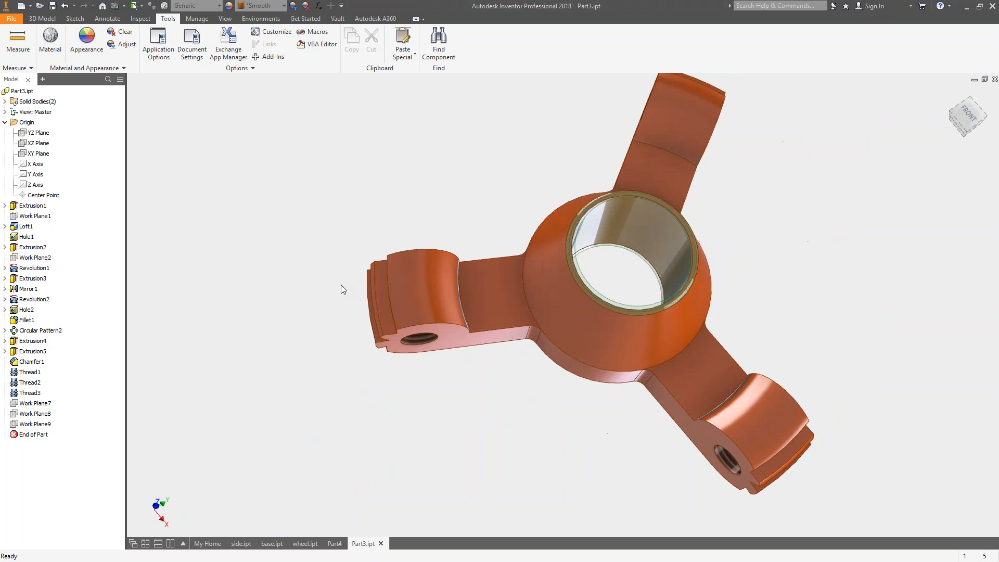
pyautogui.press('F6')
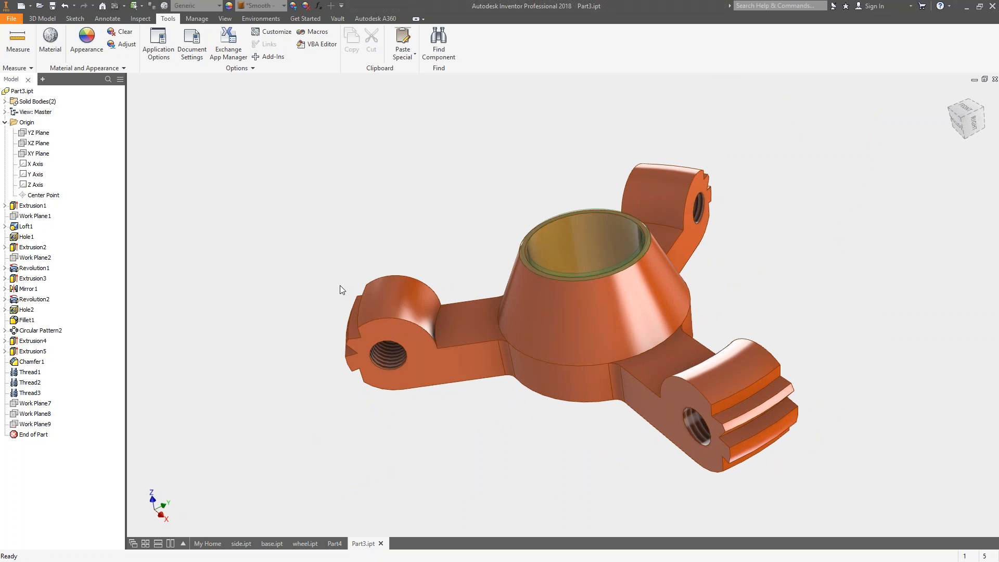
pyautogui.scroll(5, 415, 208)
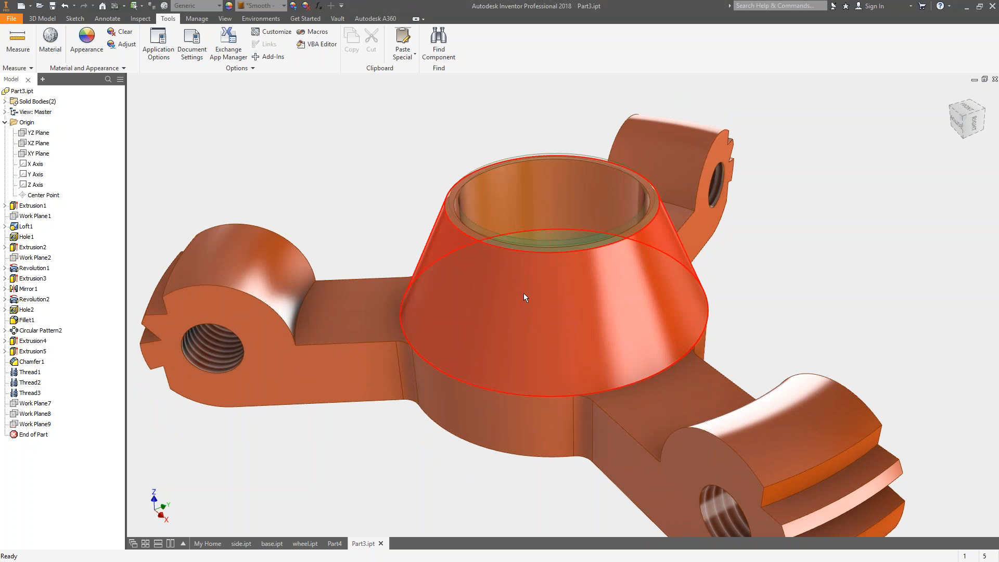
pyautogui.keyDown('shift'); pyautogui.moveTo(511, 308); pyautogui.dragTo(535, 310, button='middle'); pyautogui.keyUp('shift')
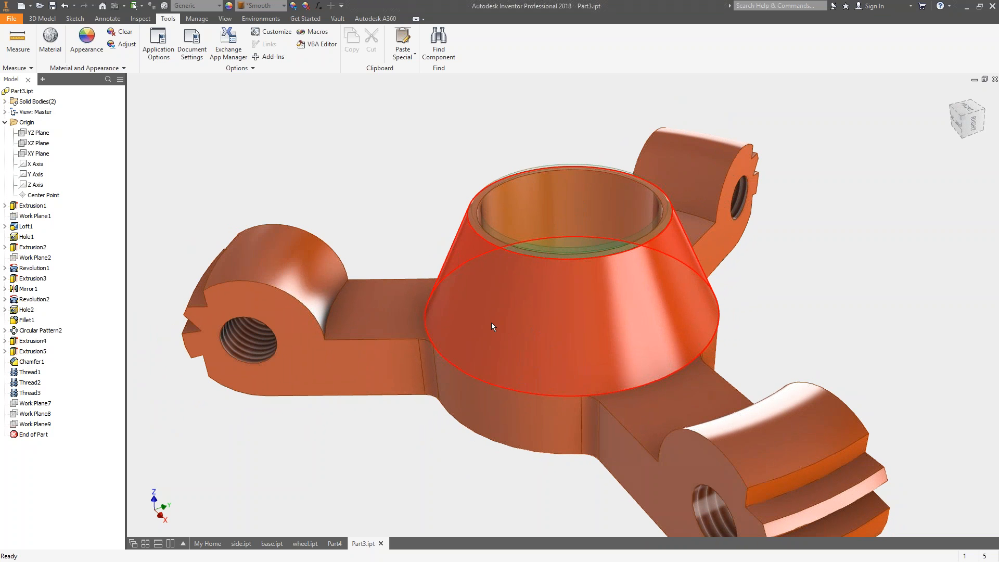
pyautogui.moveTo(492, 322)
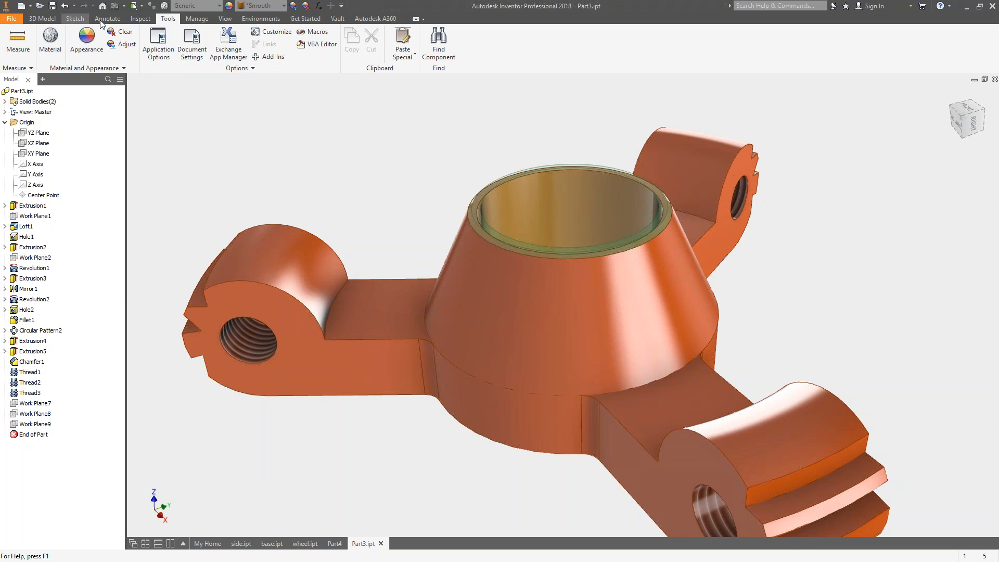
pyautogui.click(43, 19)
pyautogui.click(433, 41)
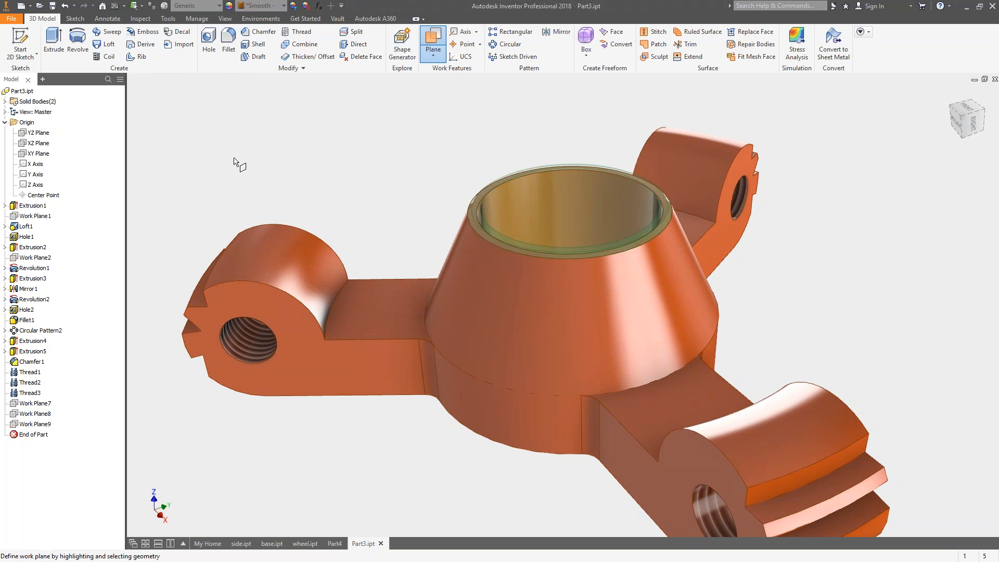
pyautogui.click(40, 146)
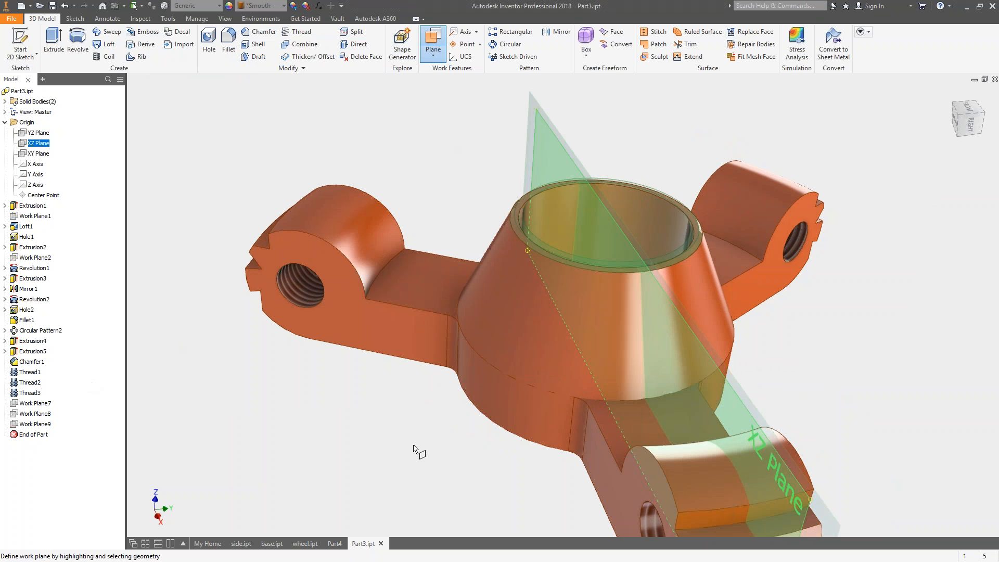
pyautogui.moveTo(480, 392)
pyautogui.keyDown('shift'); pyautogui.mouseDown(button='middle')
pyautogui.moveTo(473, 408)
pyautogui.moveTo(480, 390)
pyautogui.mouseUp(button='middle'); pyautogui.keyUp('shift')
pyautogui.click(480, 390)
# Show the part in the FRONT view and set the view projection to Perspective with Ortho Faces.
pyautogui.keyDown('shift'); pyautogui.moveTo(407, 446); pyautogui.dragTo(361, 510, button='middle'); pyautogui.keyUp('shift')
pyautogui.click(969, 122)
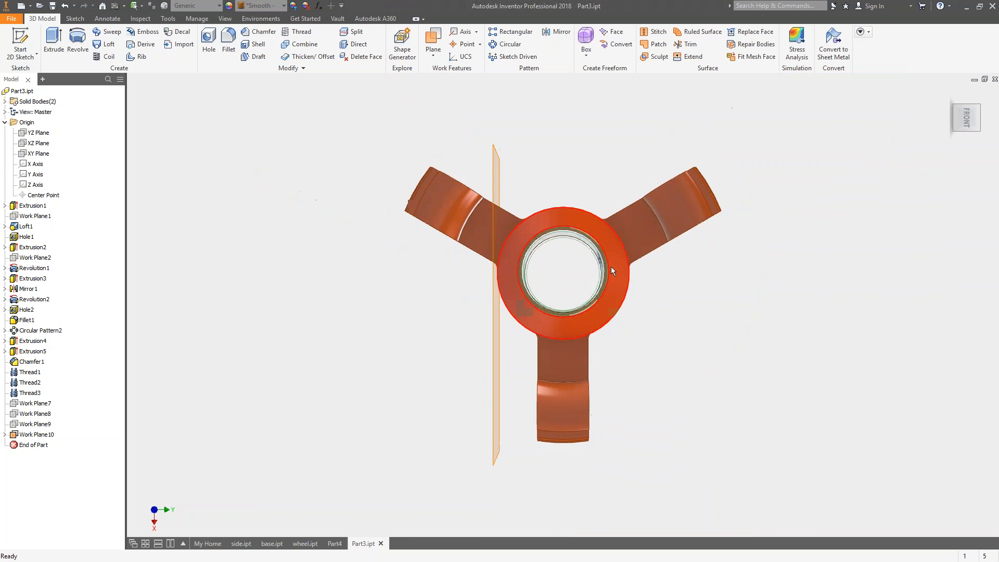
pyautogui.rightClick(947, 93)
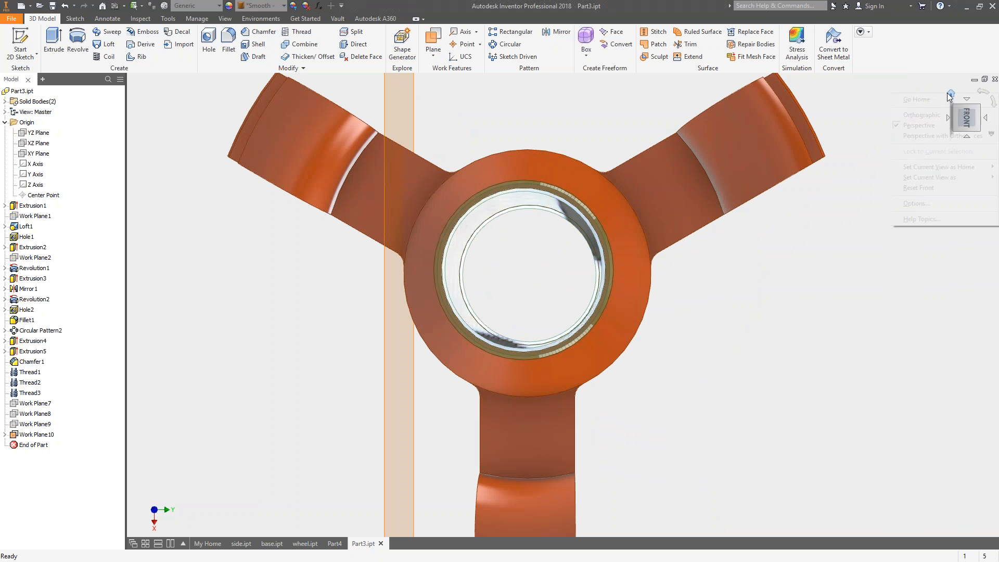
pyautogui.click(932, 137)
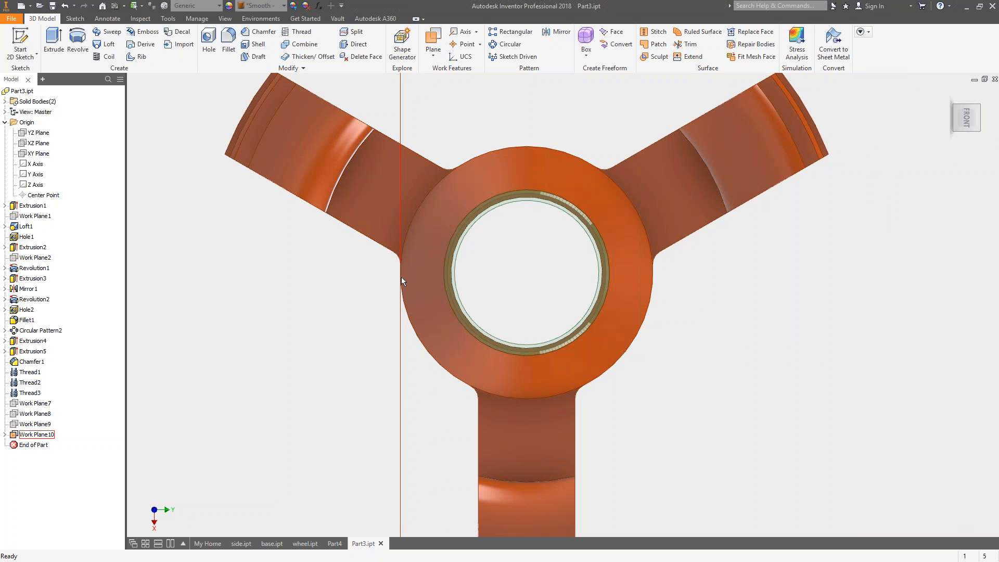
# Undo the tangent work plane that is parallel to the XZ Plane.
pyautogui.press('F6')
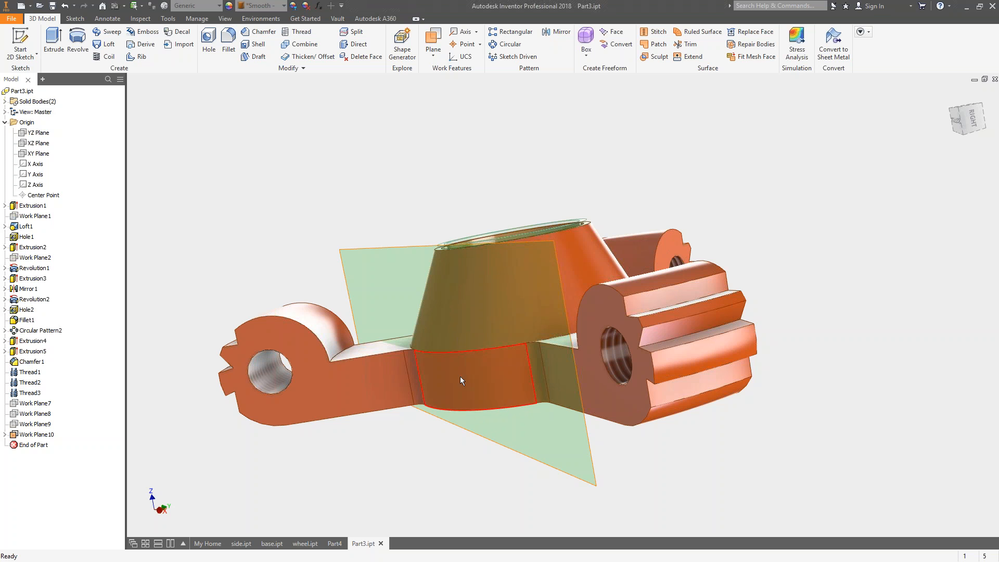
pyautogui.keyDown('shift'); pyautogui.moveTo(471, 352); pyautogui.dragTo(468, 406, button='middle'); pyautogui.keyUp('shift')
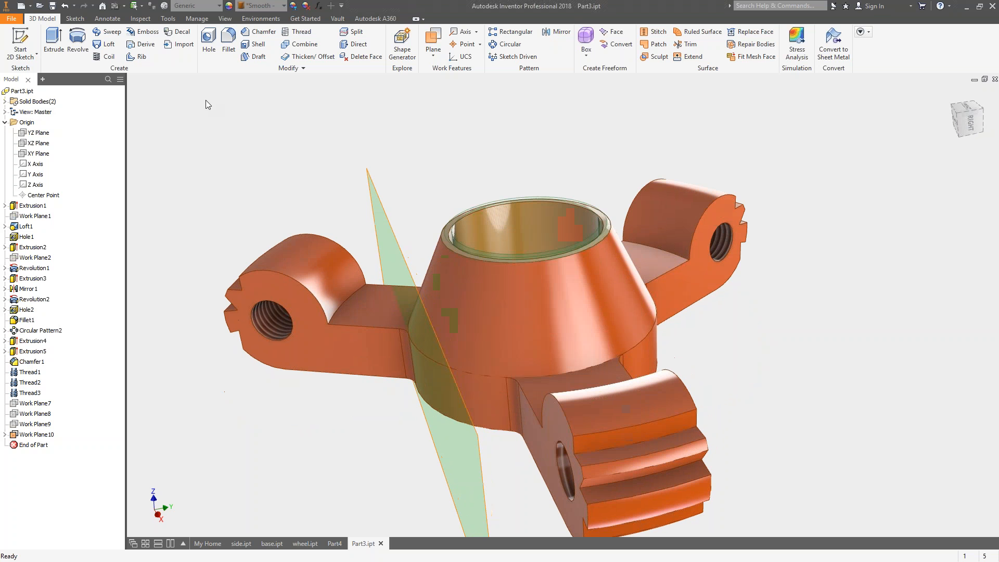
pyautogui.click(64, 6)
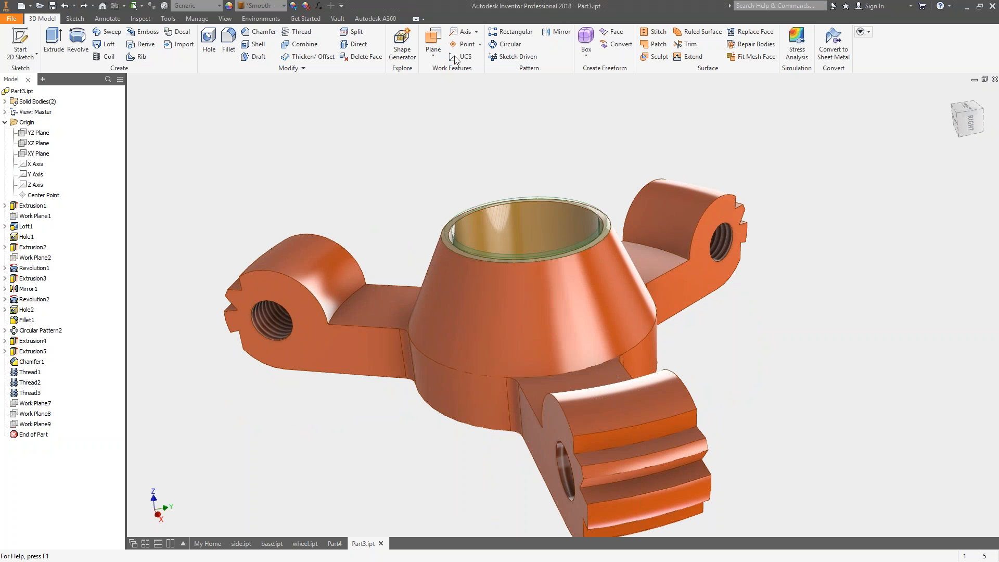
# Create a work plane bisecting the angle between the facing side faces of two adjacent arms.
pyautogui.click(433, 42)
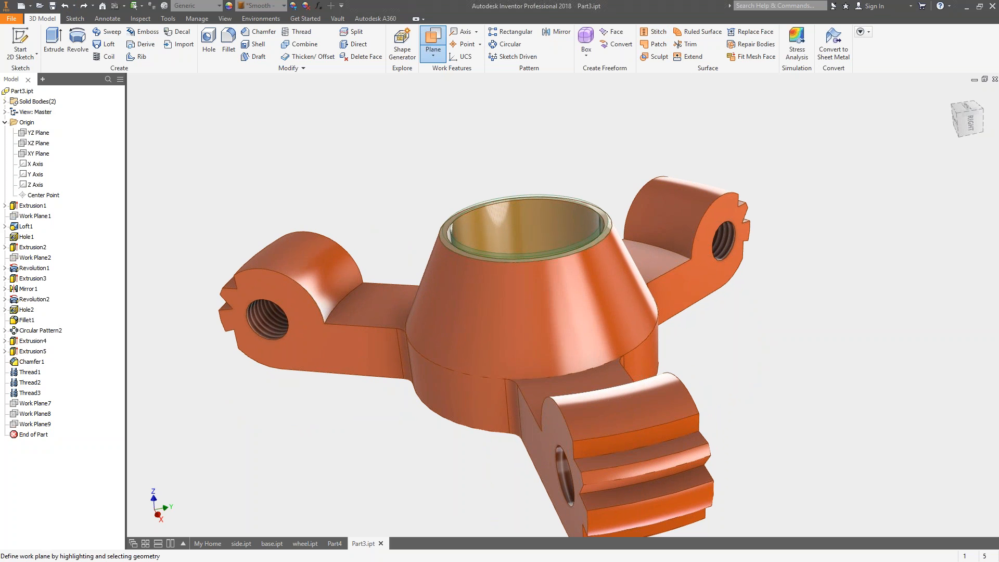
pyautogui.click(360, 354)
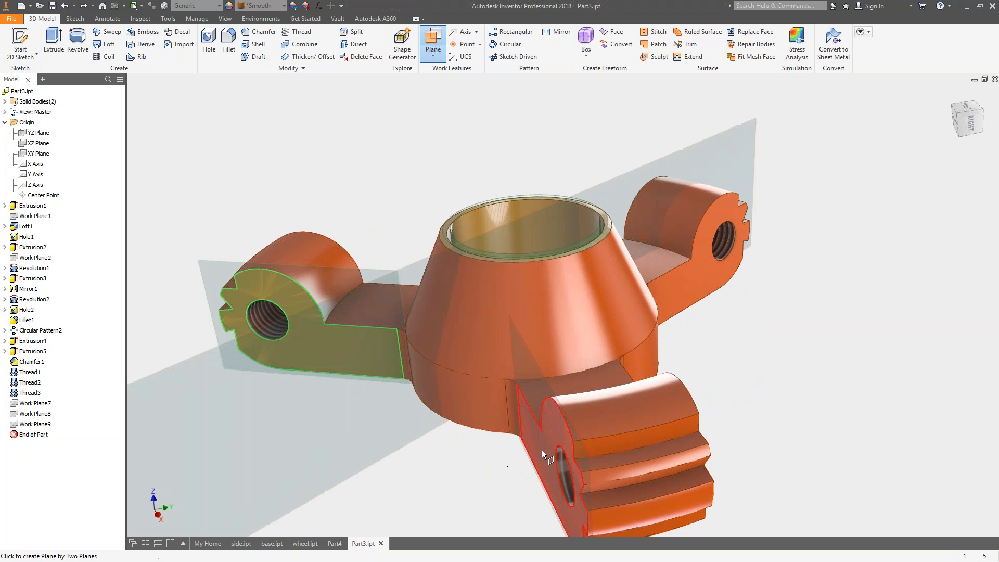
pyautogui.click(542, 451)
# Start a sketch on the bisecting work plane and slice the part graphics at the sketch plane.
pyautogui.keyDown('shift'); pyautogui.moveTo(466, 502); pyautogui.dragTo(457, 382, button='middle'); pyautogui.keyUp('shift')
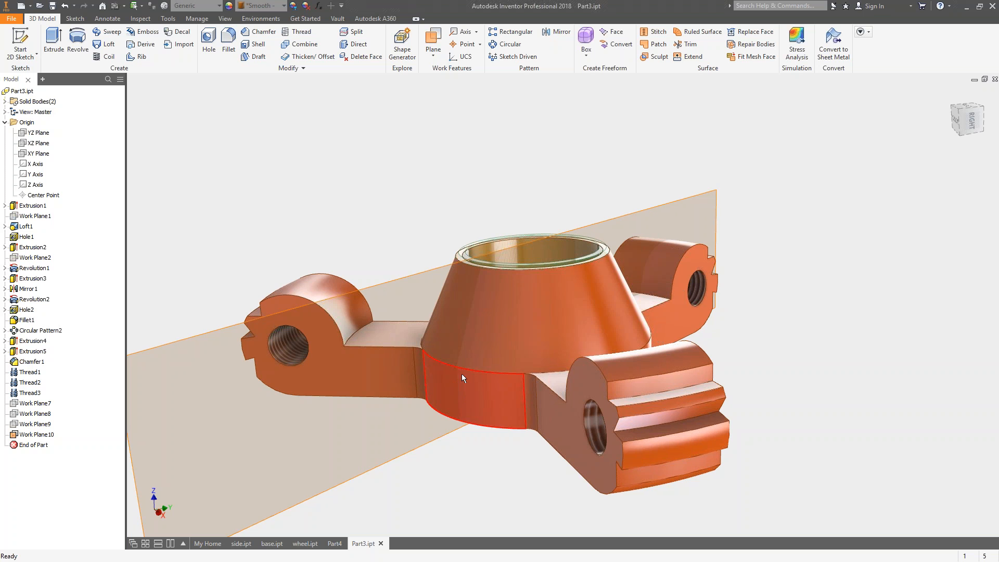
pyautogui.keyDown('shift'); pyautogui.moveTo(584, 360); pyautogui.dragTo(578, 485, button='middle'); pyautogui.keyUp('shift')
pyautogui.keyDown('shift'); pyautogui.moveTo(463, 476); pyautogui.dragTo(488, 346, button='middle'); pyautogui.keyUp('shift')
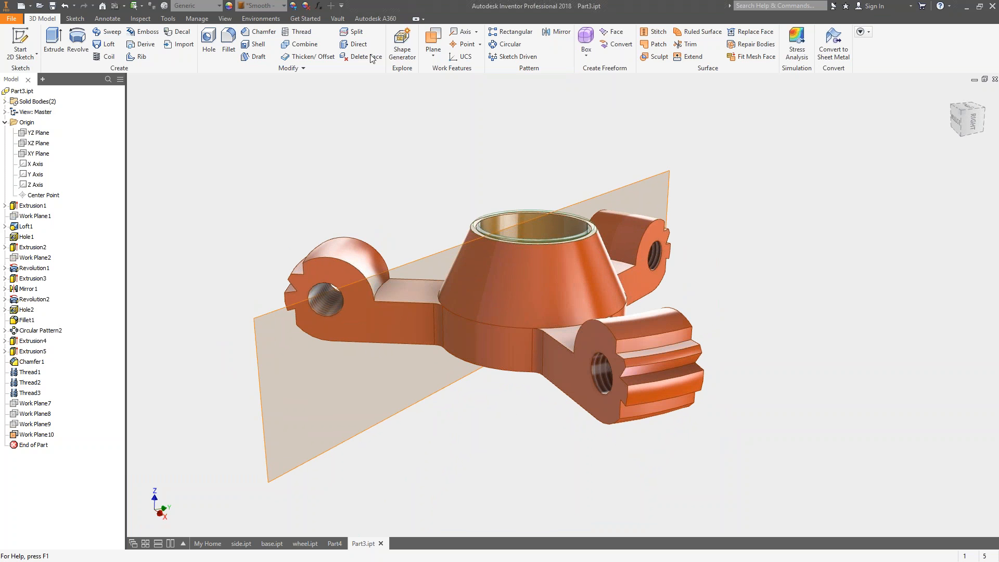
pyautogui.press('s')
pyautogui.click(646, 186)
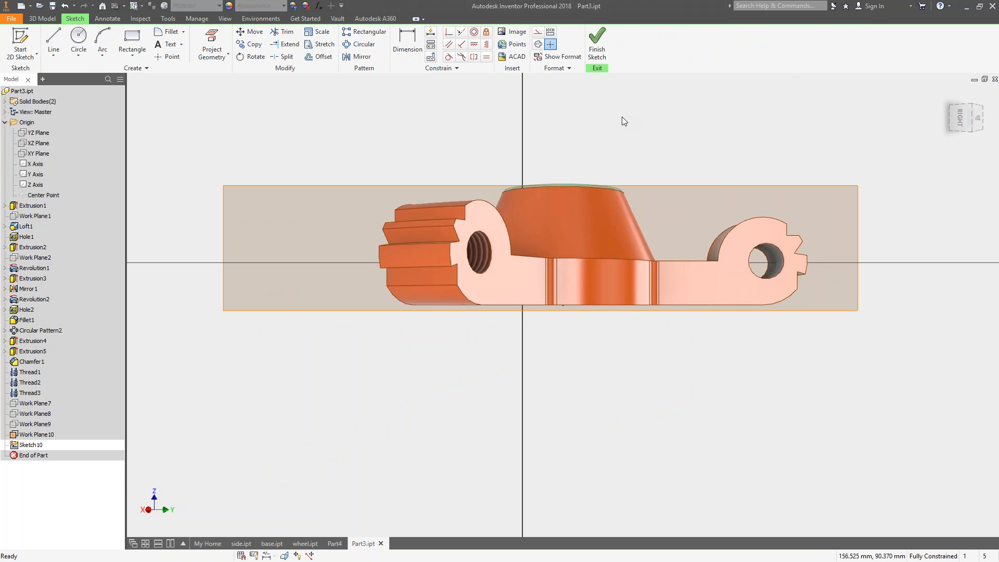
pyautogui.press('F7')
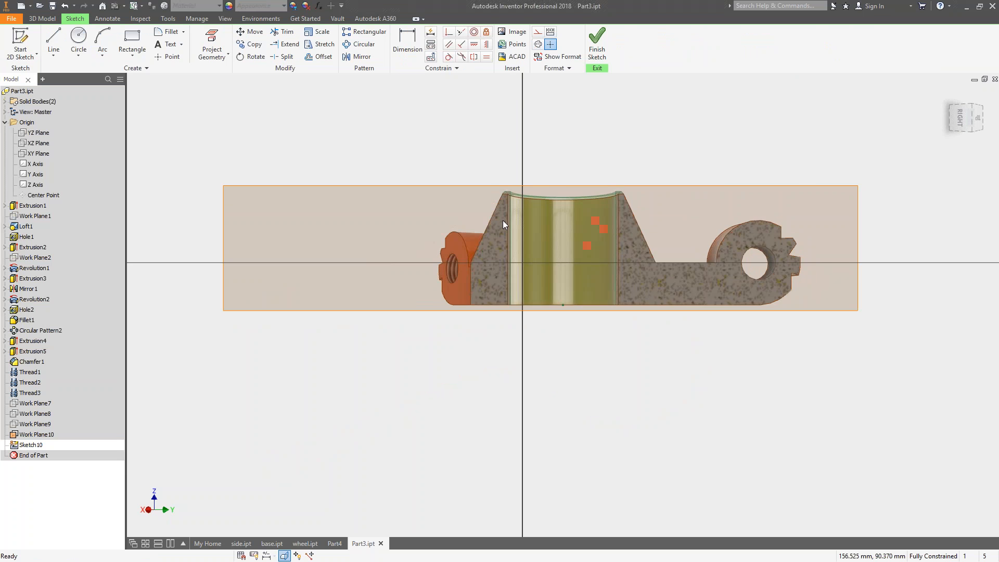
# Project the hub's outer cylindrical edge at the cut into the sketch as a vertical line and finish the sketch.
pyautogui.scroll(-3, 503, 220)
pyautogui.scroll(2, 541, 168)
pyautogui.moveTo(541, 168)
pyautogui.keyDown('shift'); pyautogui.mouseDown(button='middle')
pyautogui.moveTo(577, 167)
pyautogui.moveTo(672, 202)
pyautogui.mouseUp(button='middle'); pyautogui.keyUp('shift')
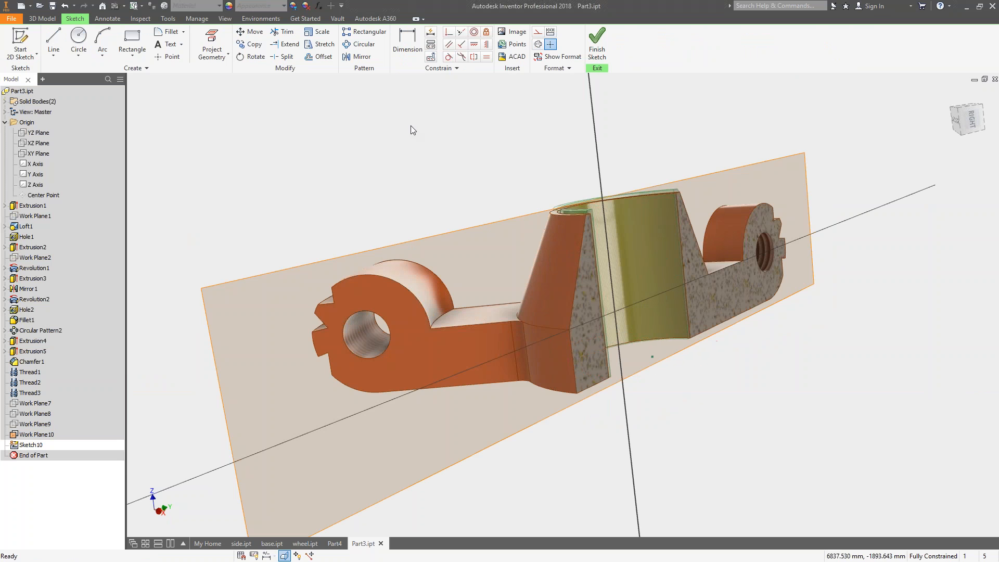
pyautogui.click(212, 44)
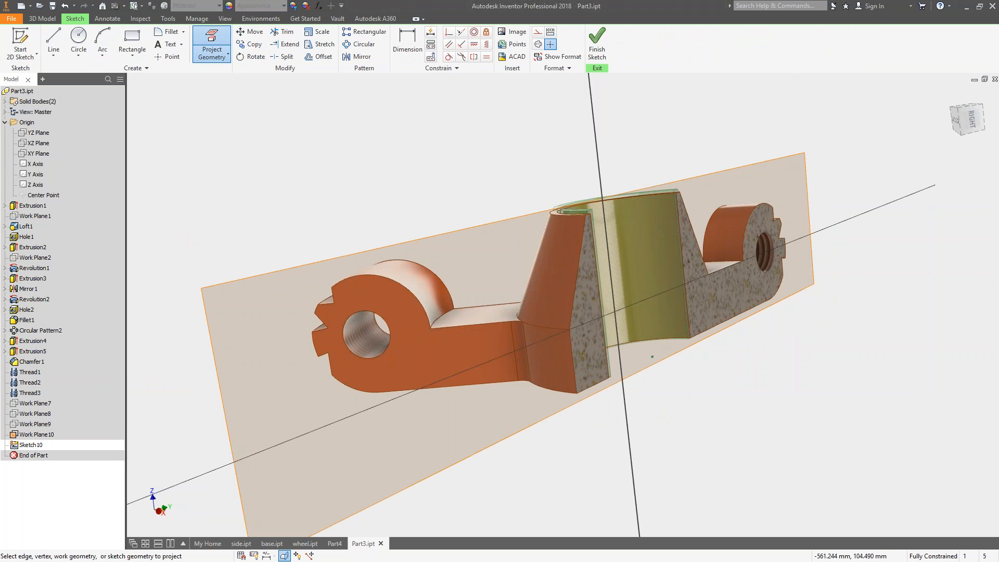
pyautogui.click(572, 356)
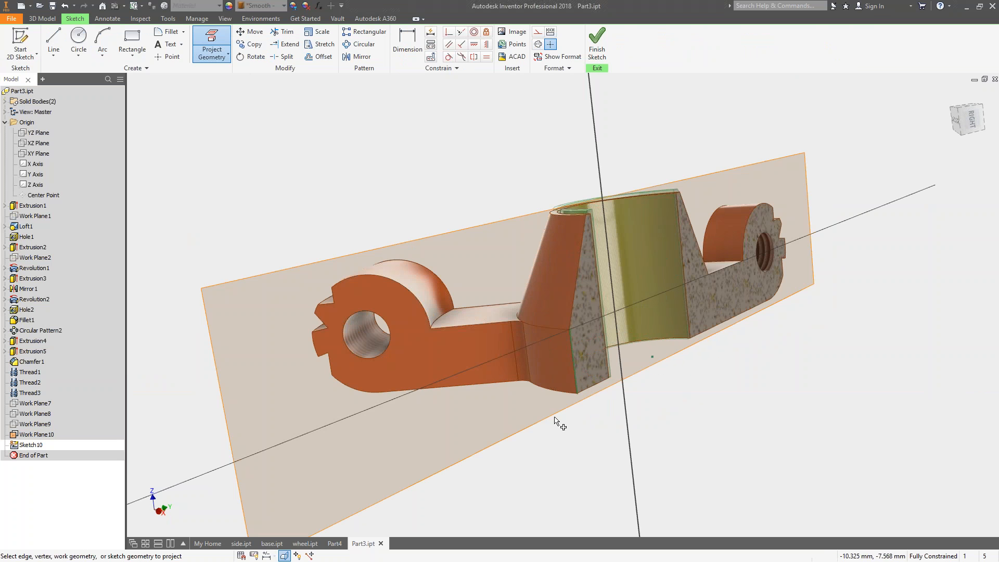
pyautogui.click(594, 47)
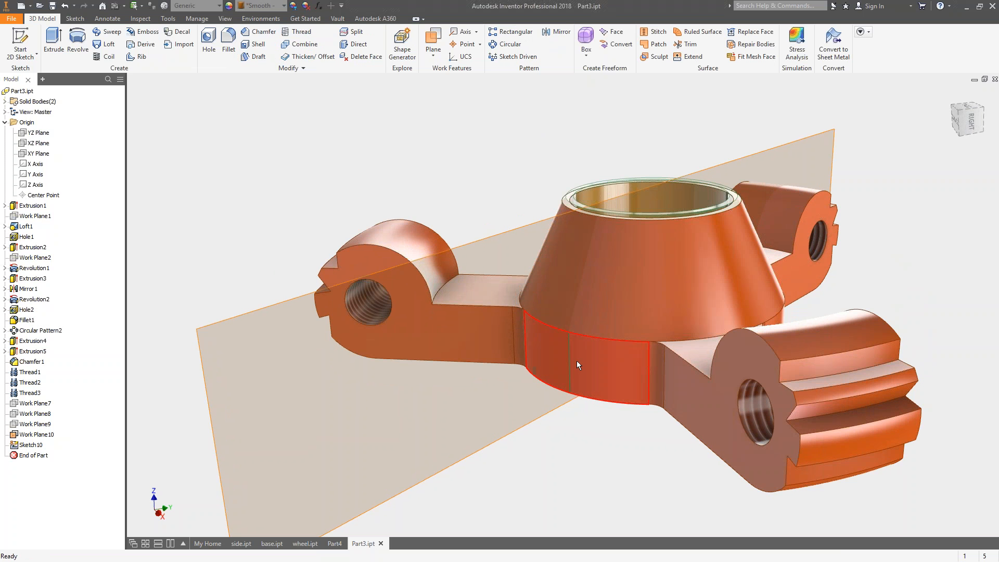
# Hide the bisecting work plane, Work Plane10.
pyautogui.rightClick(798, 149)
pyautogui.press('Escape')
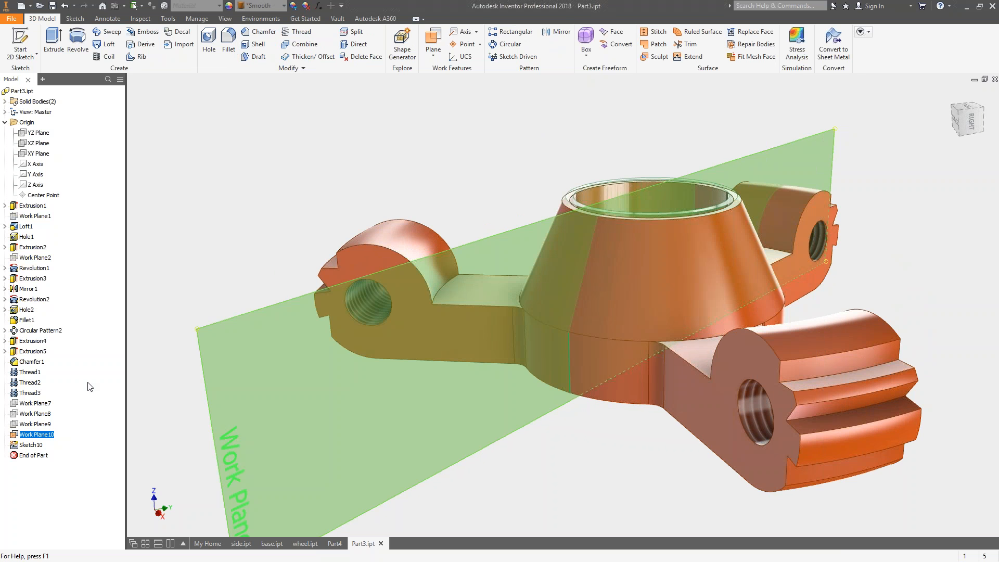
pyautogui.rightClick(42, 435)
pyautogui.click(56, 431)
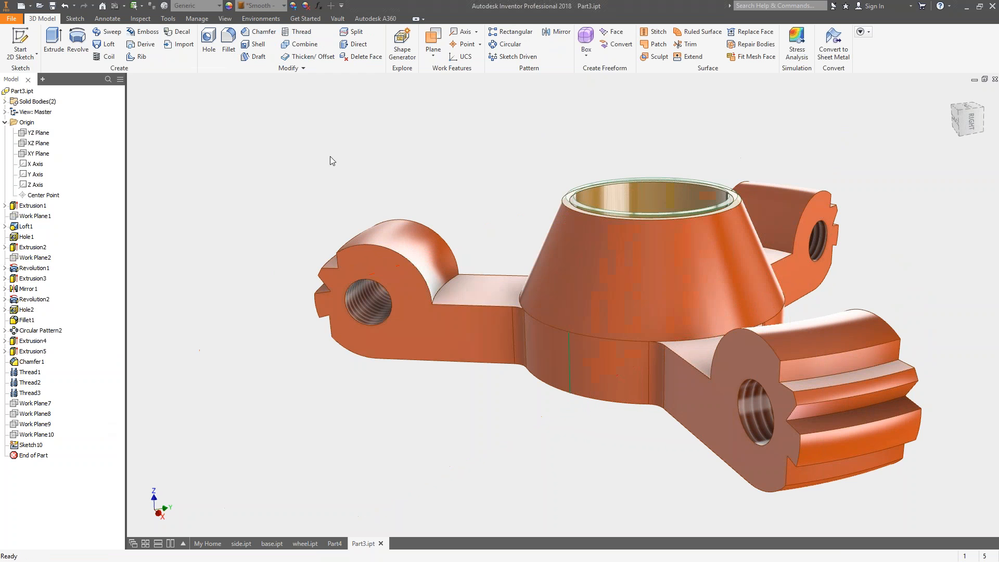
# Create a work plane through the projected sketch line, tangent to the hub's cylindrical face, and check its tangency in the FRONT view.
pyautogui.click(433, 41)
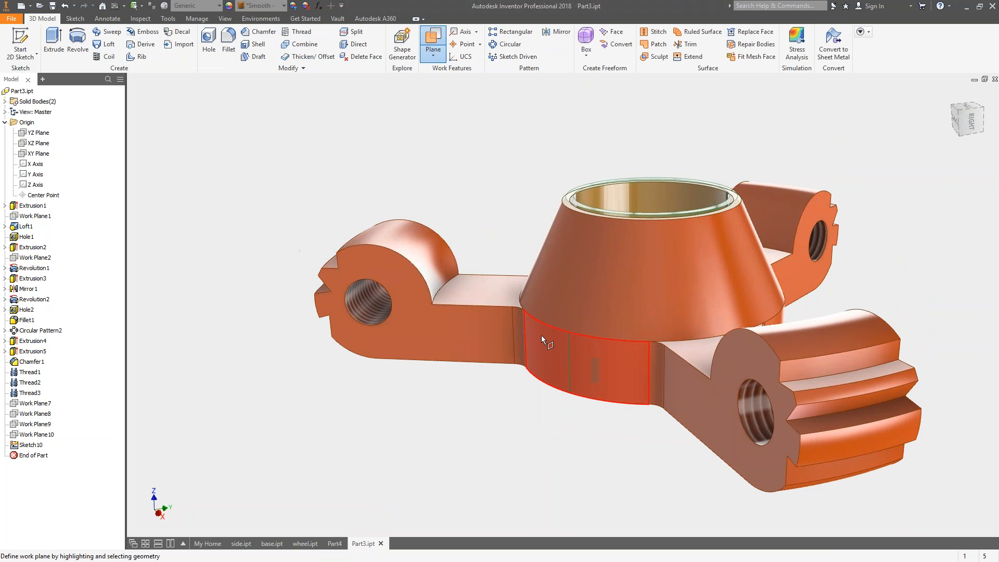
pyautogui.click(567, 351)
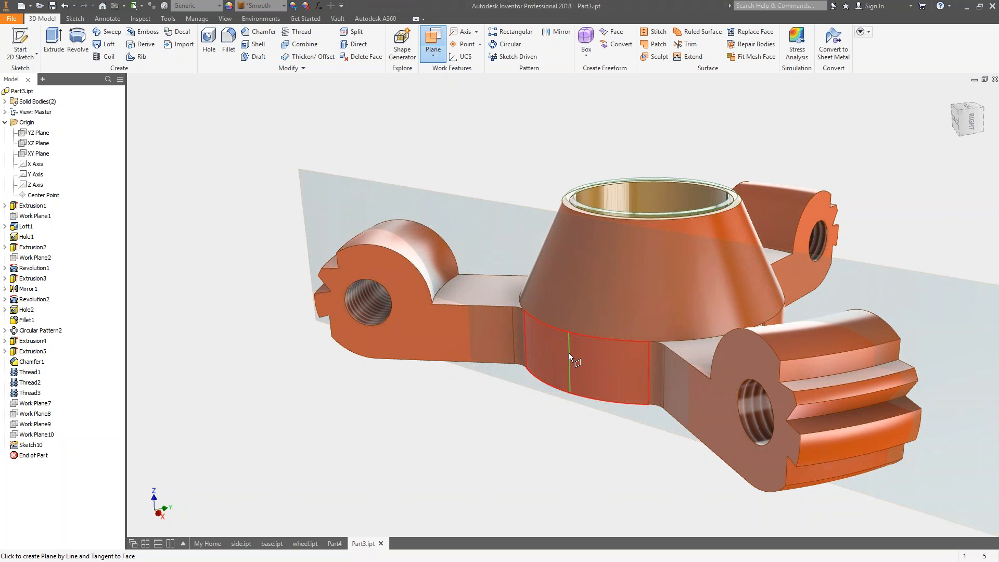
pyautogui.click(558, 354)
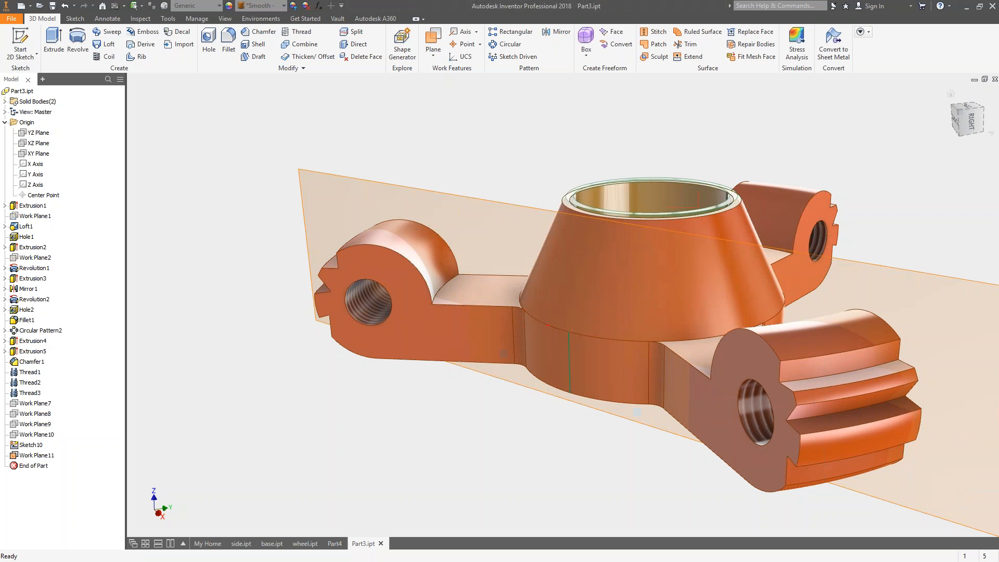
pyautogui.click(947, 111)
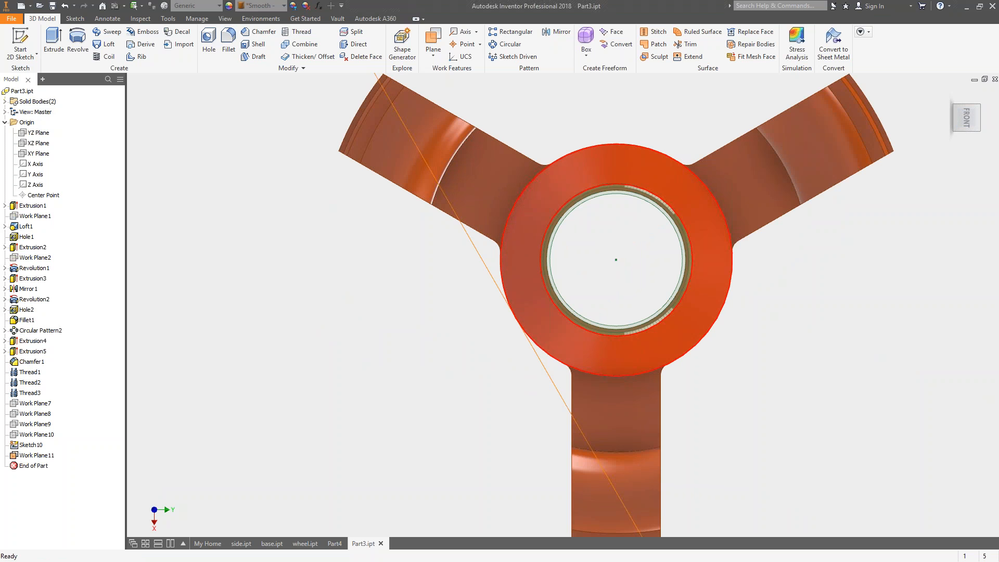
pyautogui.moveTo(629, 188)
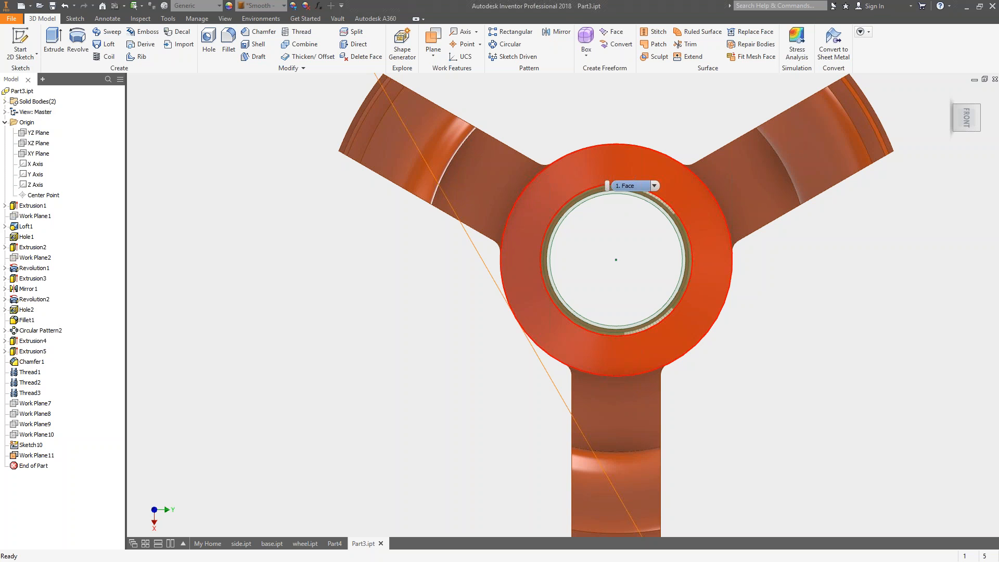
# Create a work plane through the projected sketch line, angled at -45 degrees to Work Plane11.
pyautogui.press('F6')
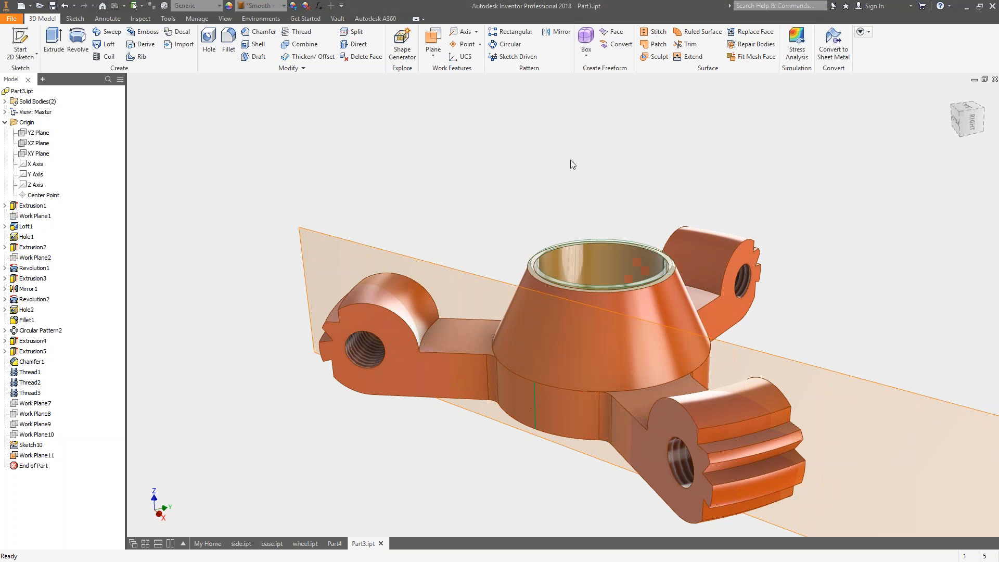
pyautogui.click(432, 39)
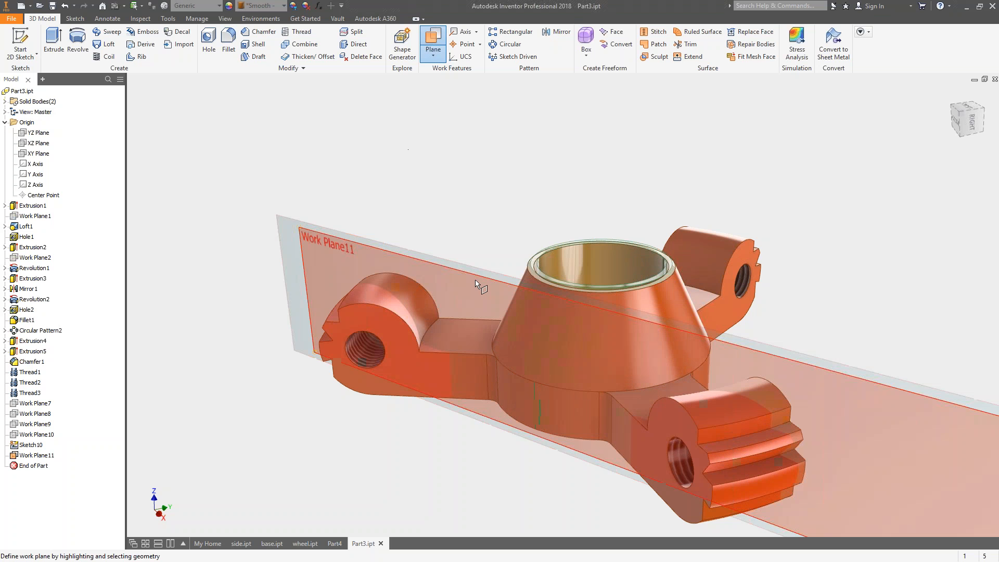
pyautogui.click(536, 403)
pyautogui.click(466, 273)
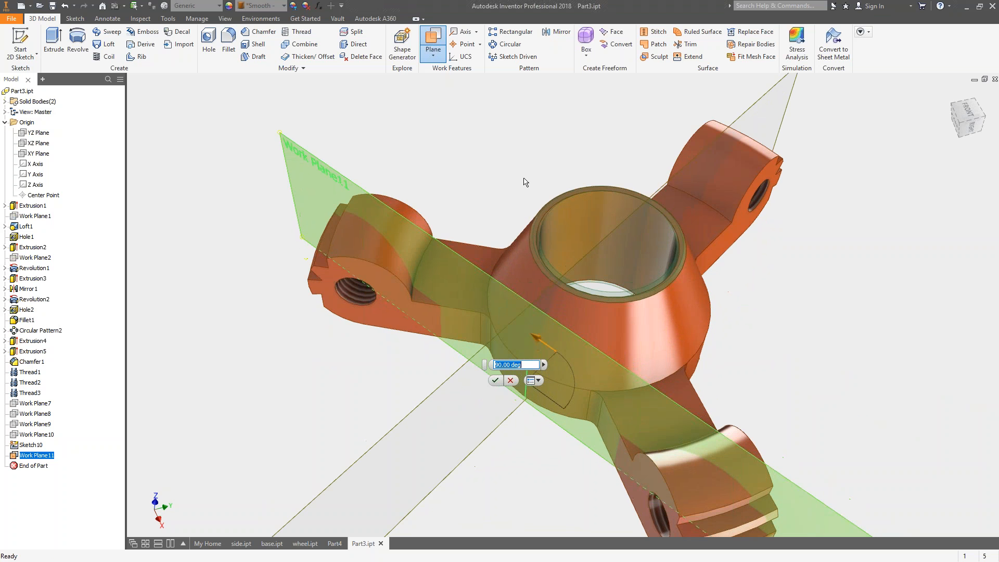
pyautogui.moveTo(541, 339); pyautogui.dragTo(557, 366)
pyautogui.moveTo(568, 366)
pyautogui.keyDown('shift'); pyautogui.mouseDown(button='middle')
pyautogui.moveTo(600, 357)
pyautogui.moveTo(572, 352)
pyautogui.mouseUp(button='middle'); pyautogui.keyUp('shift')
pyautogui.write('45')
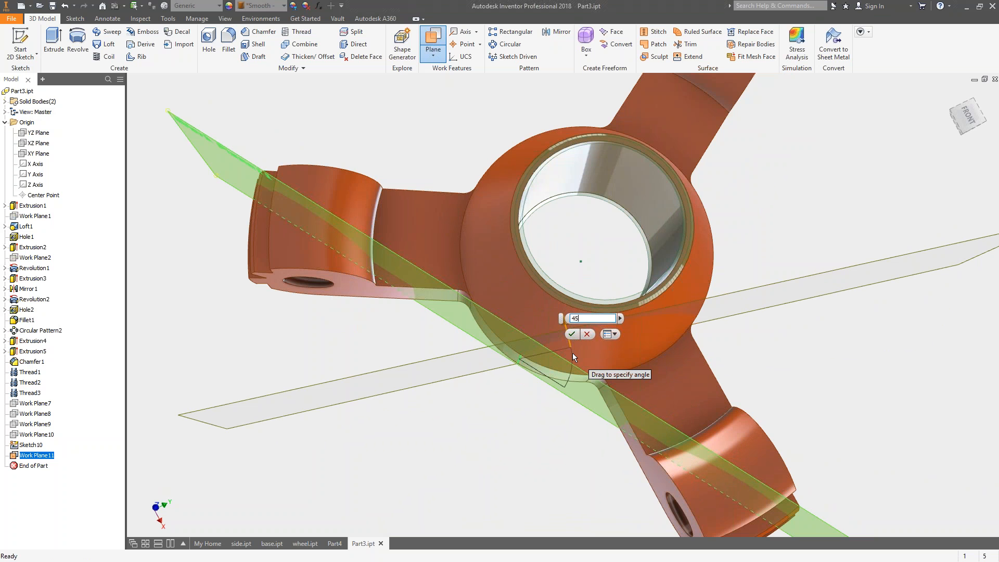
pyautogui.press('Home')
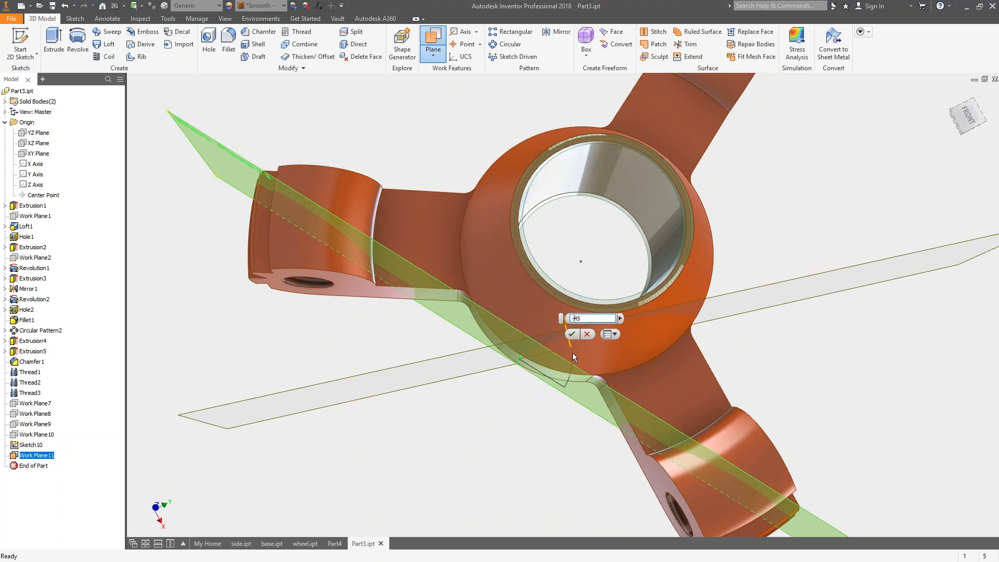
pyautogui.write('-')
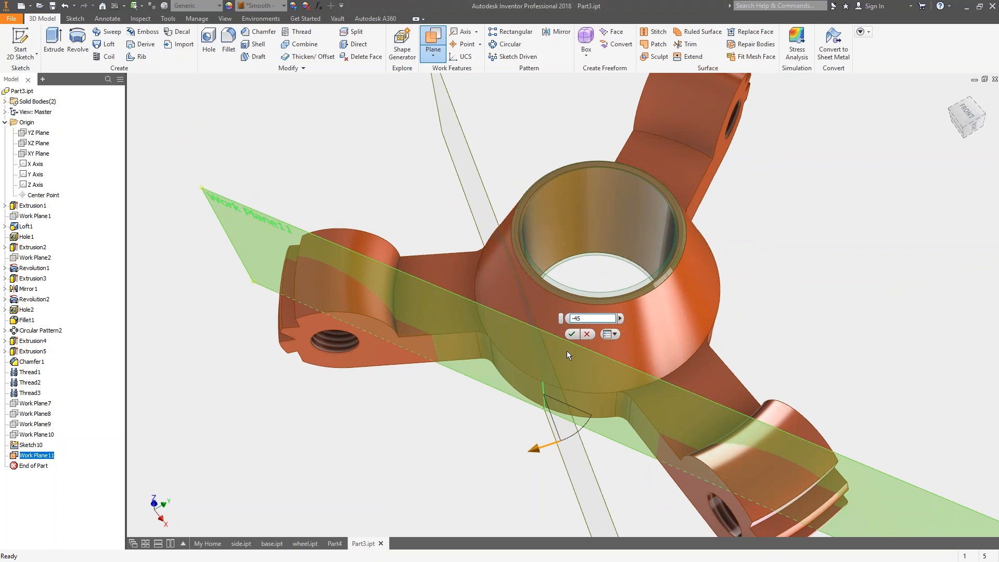
pyautogui.press('Return')
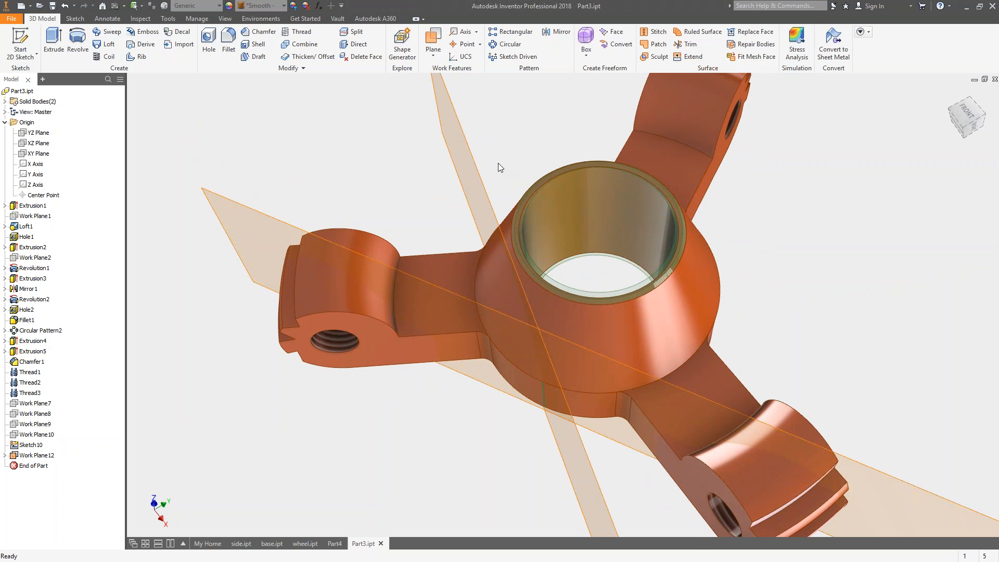
# Inspect the angled work plane, then collapse the Origin folder and expand the Solid Bodies folder.
pyautogui.keyDown('shift'); pyautogui.moveTo(475, 170); pyautogui.dragTo(468, 210, button='middle'); pyautogui.keyUp('shift')
pyautogui.click(460, 233)
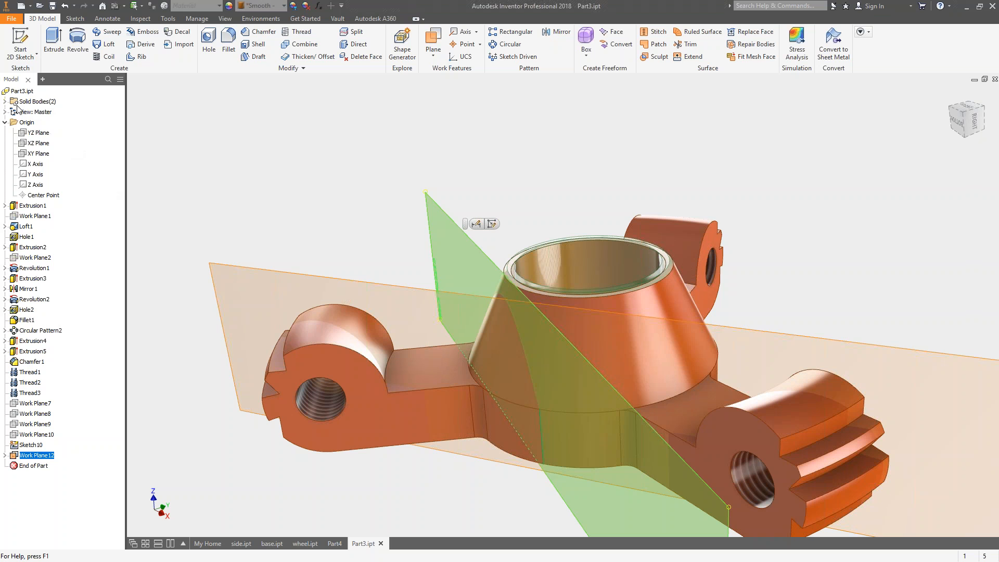
pyautogui.click(5, 122)
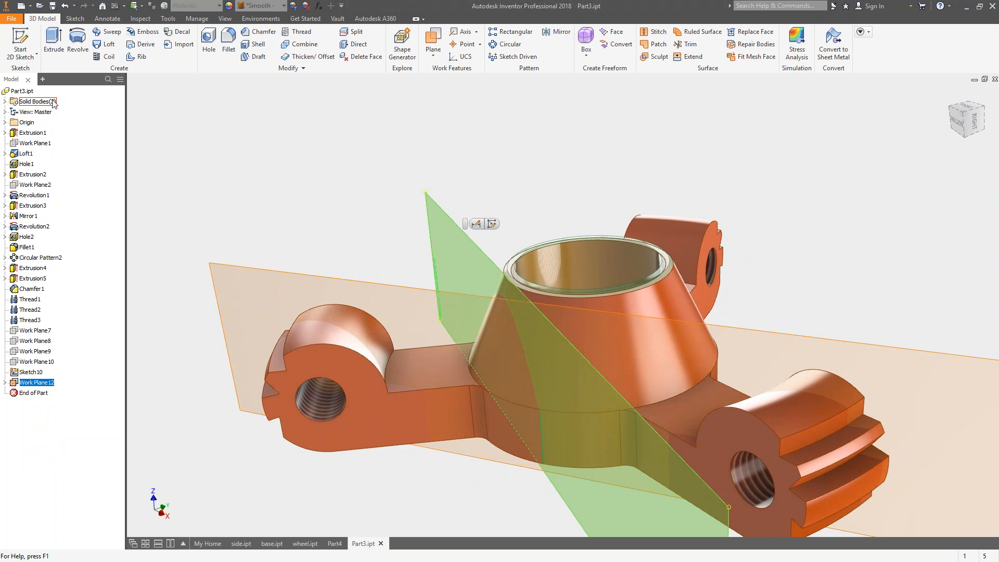
pyautogui.click(5, 101)
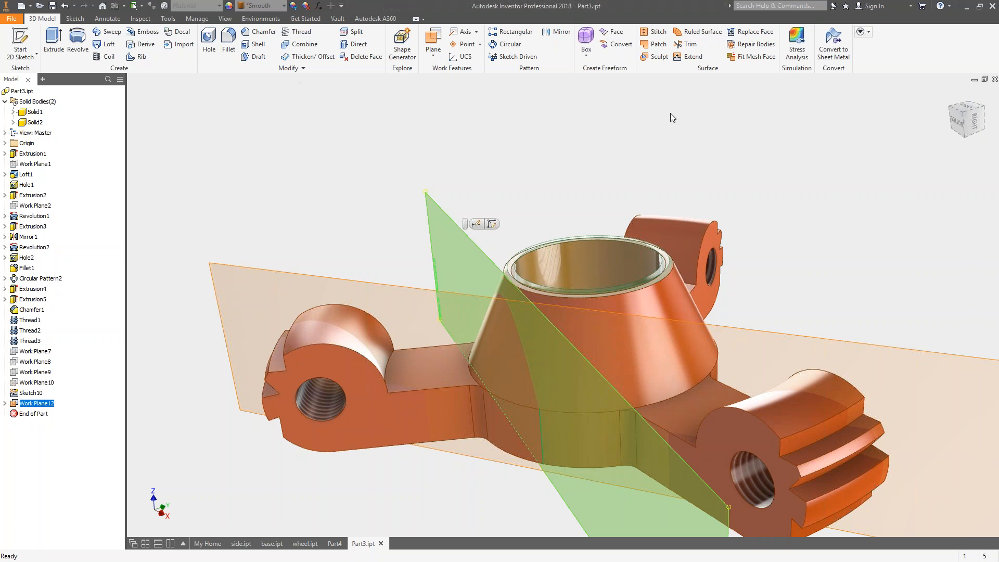
pyautogui.click(612, 126)
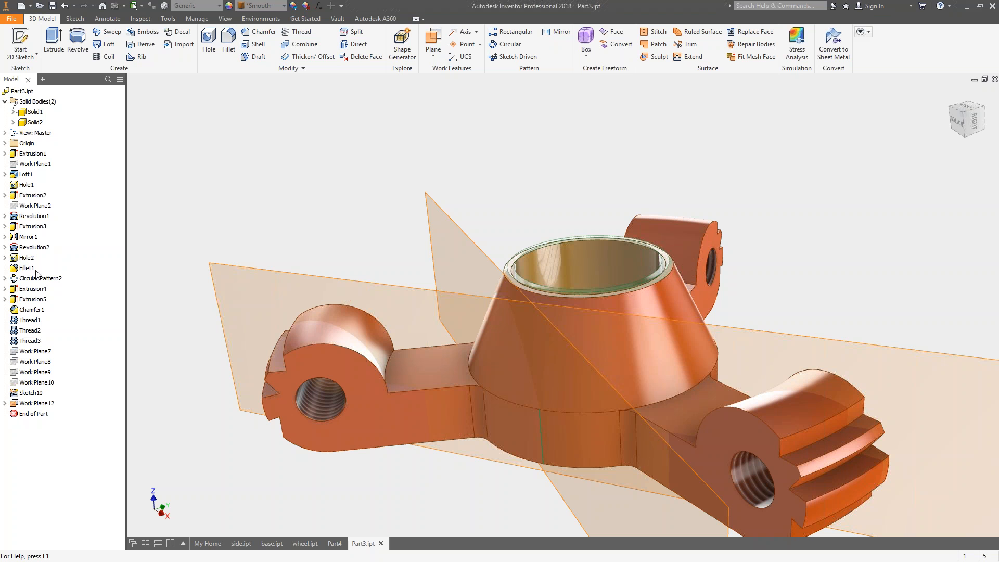
# Hide the angled work plane, Work Plane12, and the tangent plane nested beneath it, Work Plane11.
pyautogui.rightClick(44, 410)
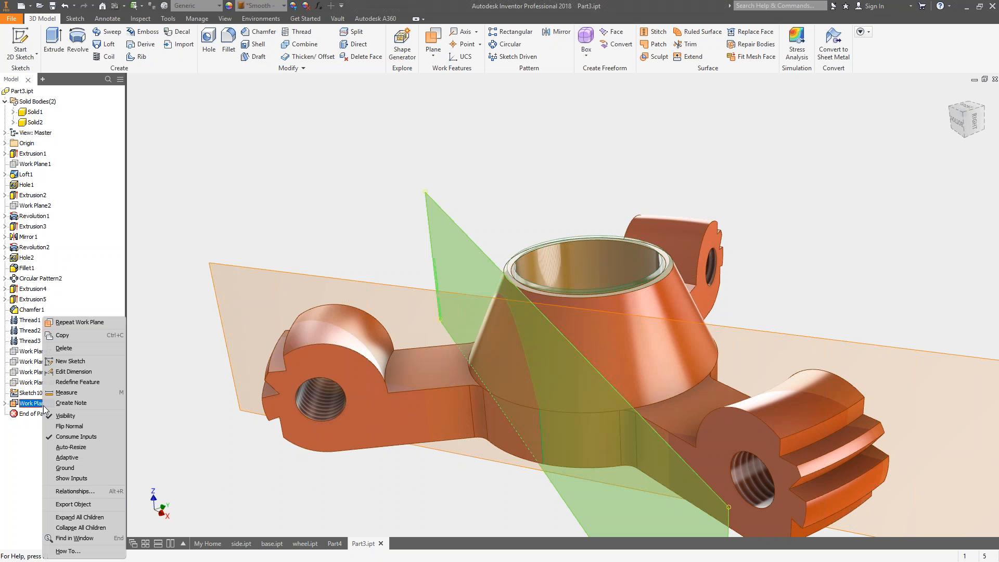
pyautogui.click(69, 420)
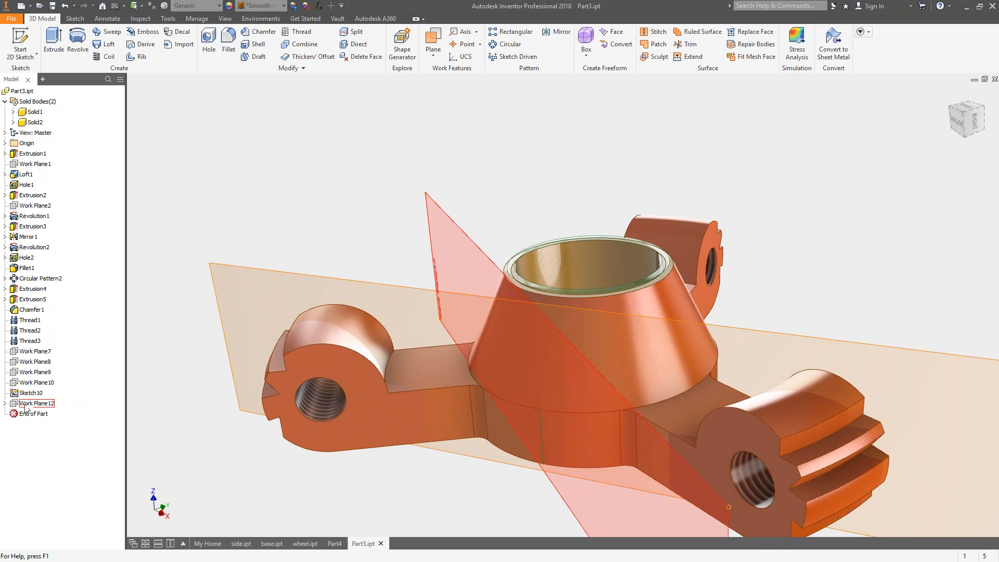
pyautogui.click(5, 403)
pyautogui.rightClick(34, 414)
pyautogui.click(69, 436)
pyautogui.keyDown('shift'); pyautogui.moveTo(423, 236); pyautogui.dragTo(552, 156, button='middle'); pyautogui.keyUp('shift')
pyautogui.keyDown('shift'); pyautogui.moveTo(567, 318); pyautogui.dragTo(577, 250, button='middle'); pyautogui.keyUp('shift')
# Change the body appearance of the inner sleeve, Solid2, to Gunmetal.
pyautogui.click(36, 122)
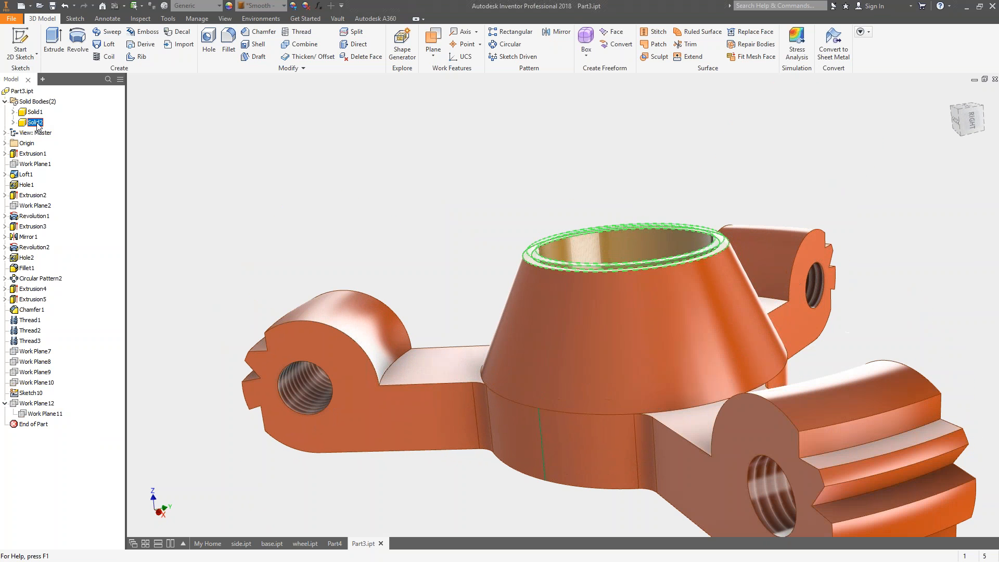
pyautogui.rightClick(36, 123)
pyautogui.click(77, 264)
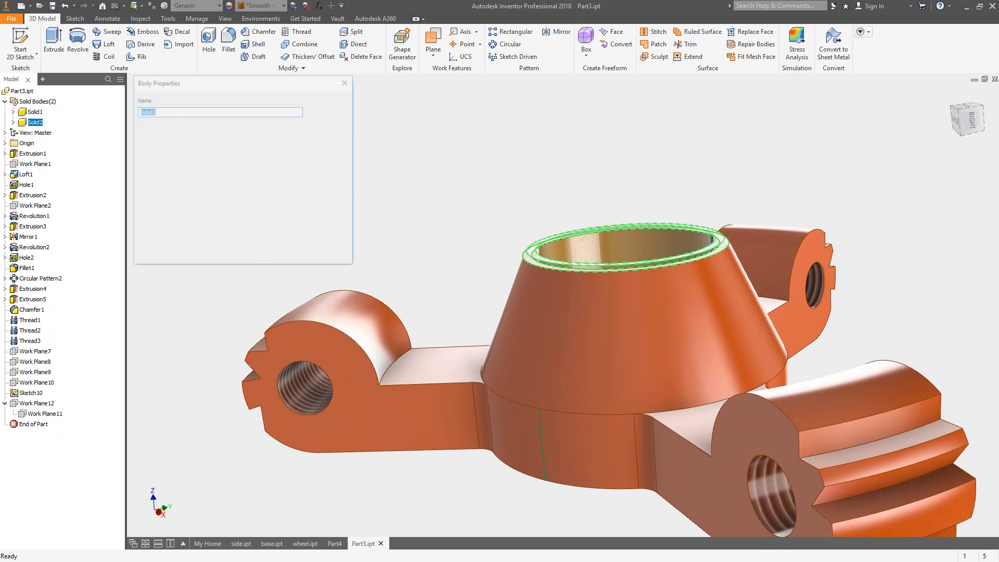
pyautogui.click(201, 221)
pyautogui.scroll(-5, 172, 364)
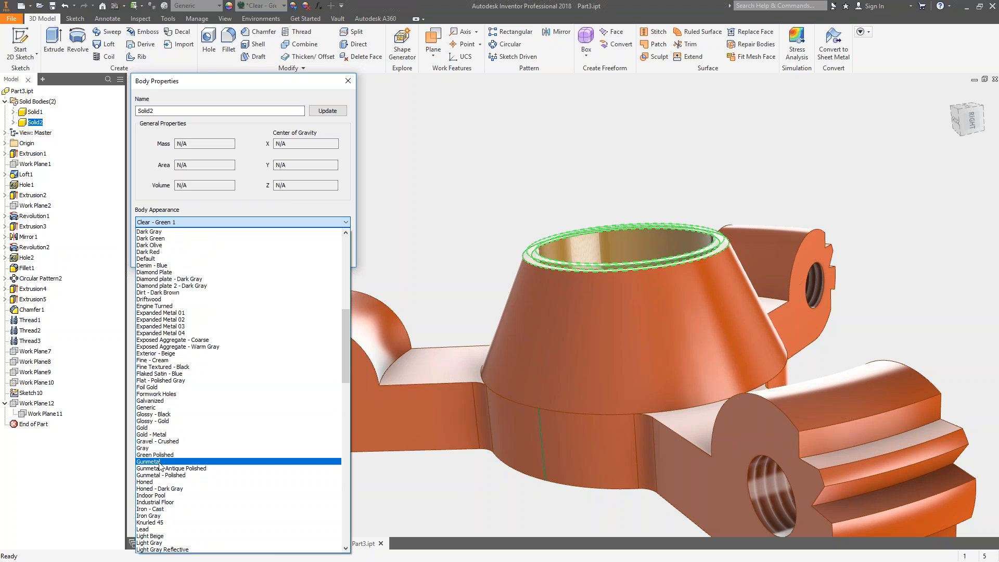
pyautogui.click(148, 462)
pyautogui.click(284, 257)
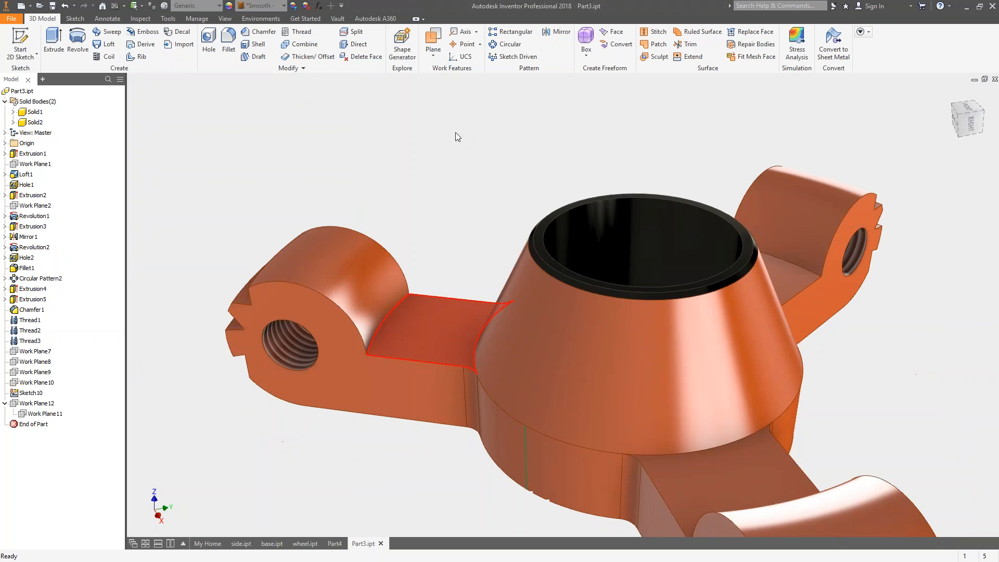
pyautogui.keyDown('shift'); pyautogui.moveTo(442, 142); pyautogui.dragTo(455, 114, button='middle'); pyautogui.keyUp('shift')
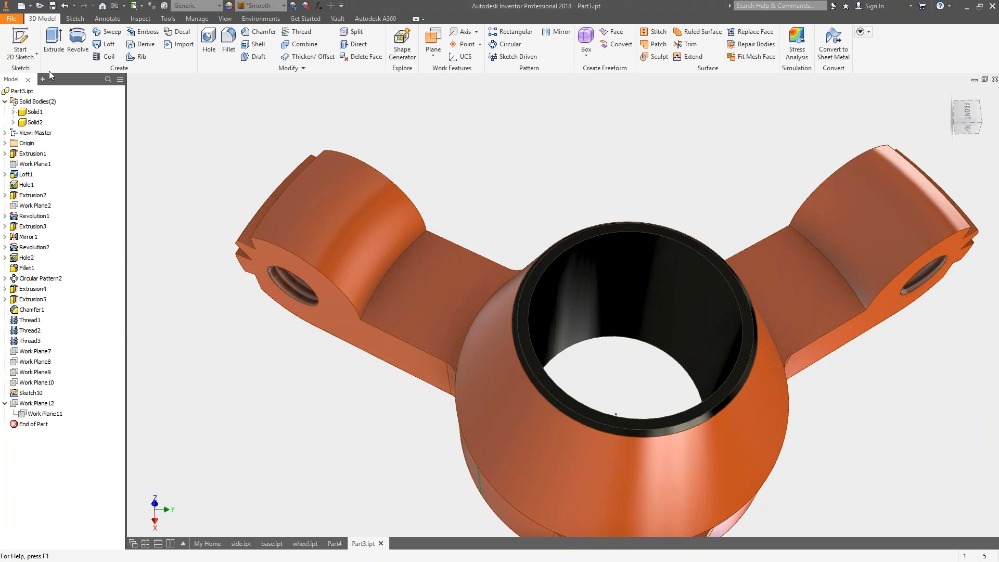
# Hide the sleeve body, Solid2, to view the hub body alone.
pyautogui.rightClick(30, 125)
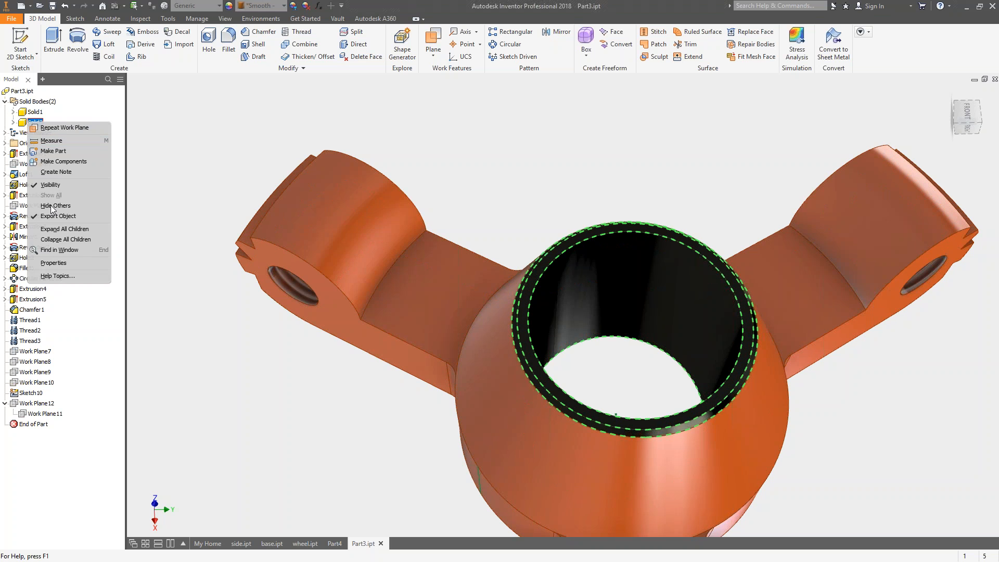
pyautogui.click(54, 184)
pyautogui.keyDown('shift'); pyautogui.moveTo(494, 151); pyautogui.dragTo(555, 157, button='middle'); pyautogui.keyUp('shift')
pyautogui.scroll(4, 535, 173)
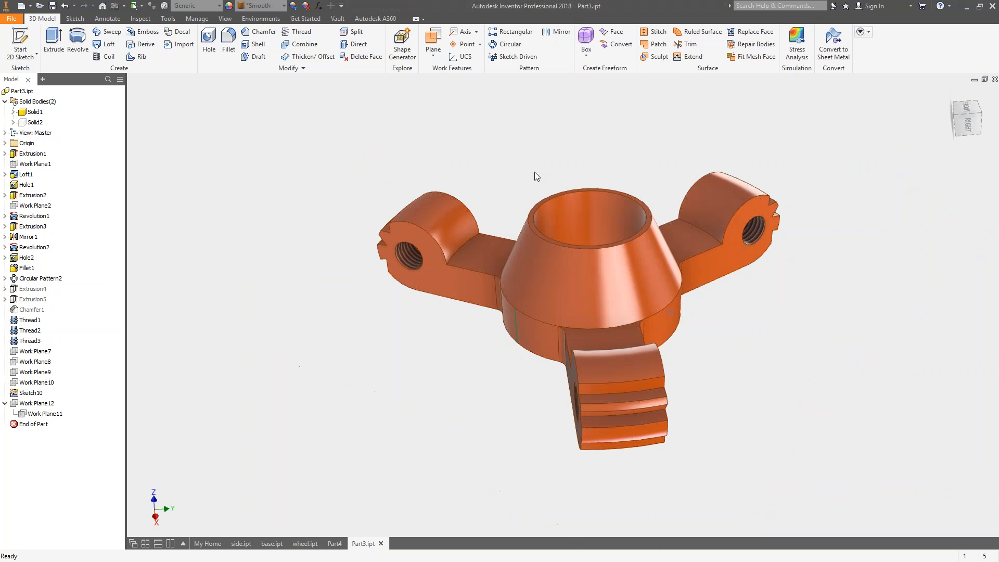
# Hide the hub body, Solid1, and show the sleeve body, Solid2, on its own.
pyautogui.rightClick(34, 112)
pyautogui.click(52, 172)
pyautogui.rightClick(35, 122)
pyautogui.click(55, 181)
pyautogui.keyDown('shift'); pyautogui.moveTo(376, 152); pyautogui.dragTo(383, 154, button='middle'); pyautogui.keyUp('shift')
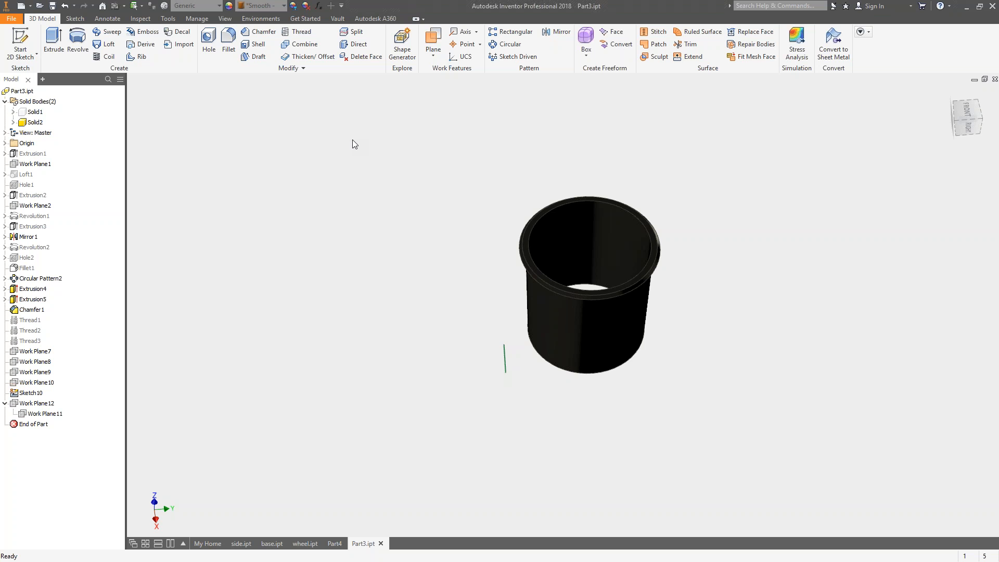
# Show the hub body, Solid1, again together with the sleeve and view the part from its underside.
pyautogui.rightClick(33, 112)
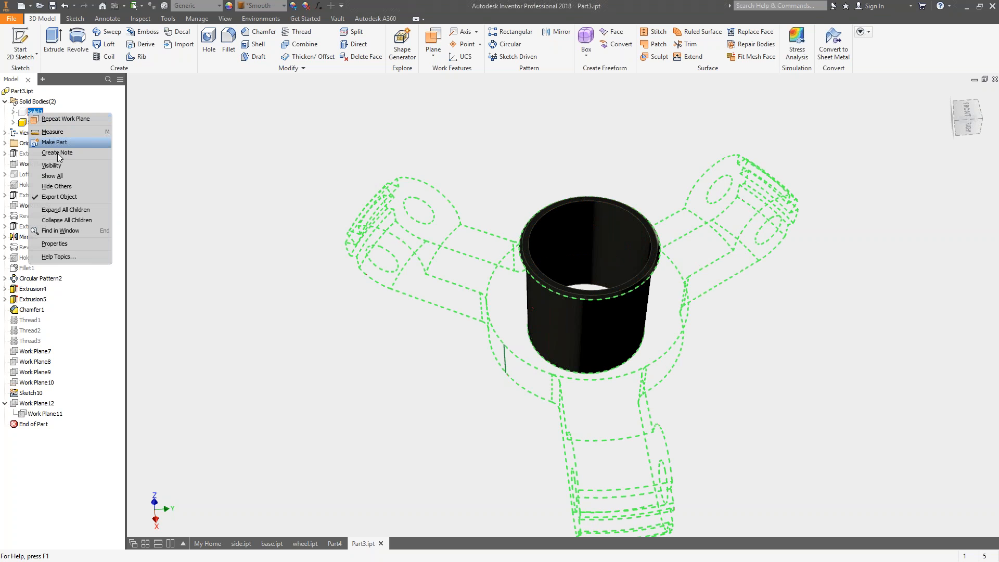
pyautogui.click(52, 165)
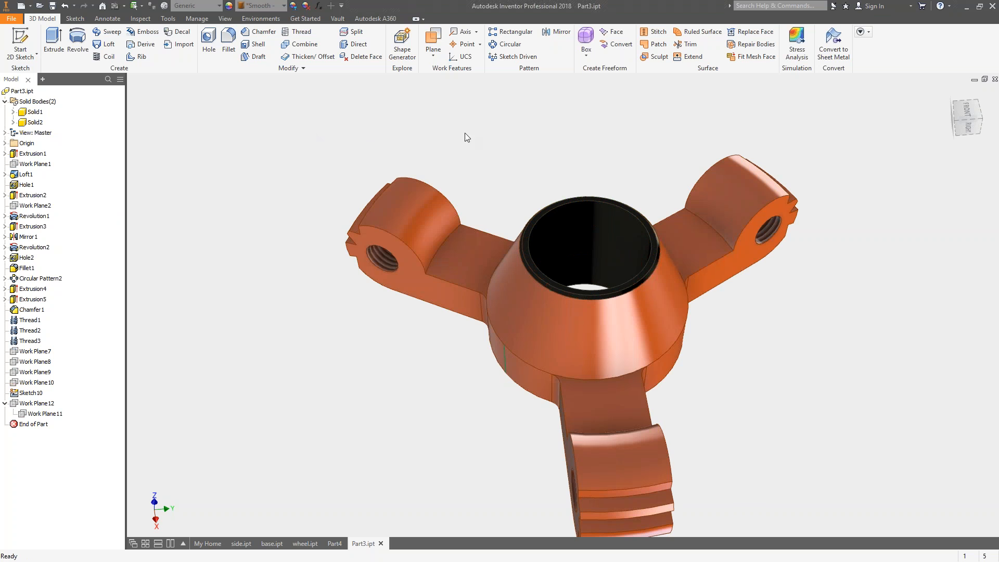
pyautogui.keyDown('shift'); pyautogui.moveTo(491, 157); pyautogui.dragTo(429, 148, button='middle'); pyautogui.keyUp('shift')
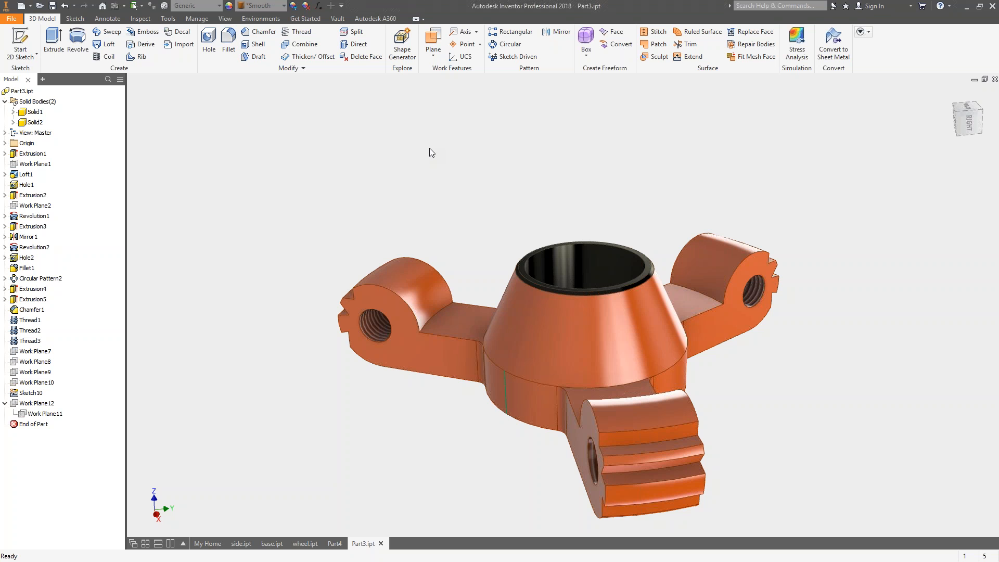
pyautogui.keyDown('shift'); pyautogui.moveTo(429, 148); pyautogui.dragTo(429, 147, button='middle'); pyautogui.keyUp('shift')
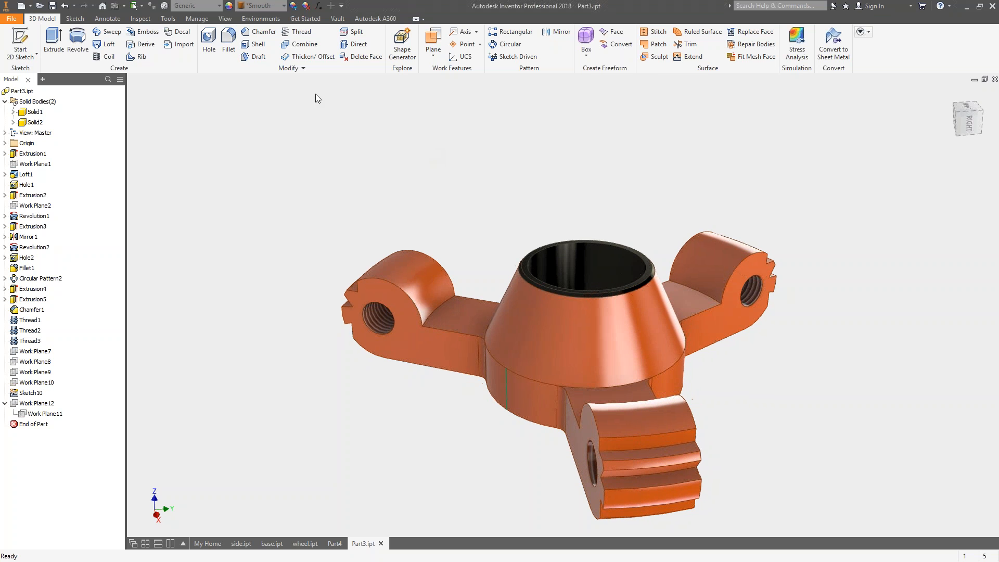
pyautogui.keyDown('shift'); pyautogui.moveTo(553, 250); pyautogui.dragTo(509, 225, button='middle'); pyautogui.keyUp('shift')
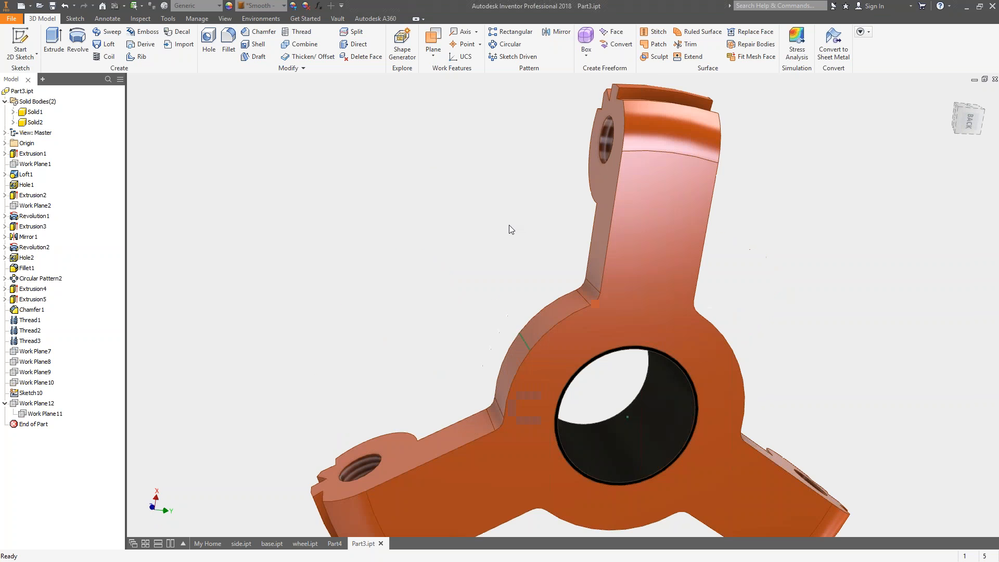
# Create a new metric part from the Standard (mm).ipt template.
pyautogui.click(29, 6)
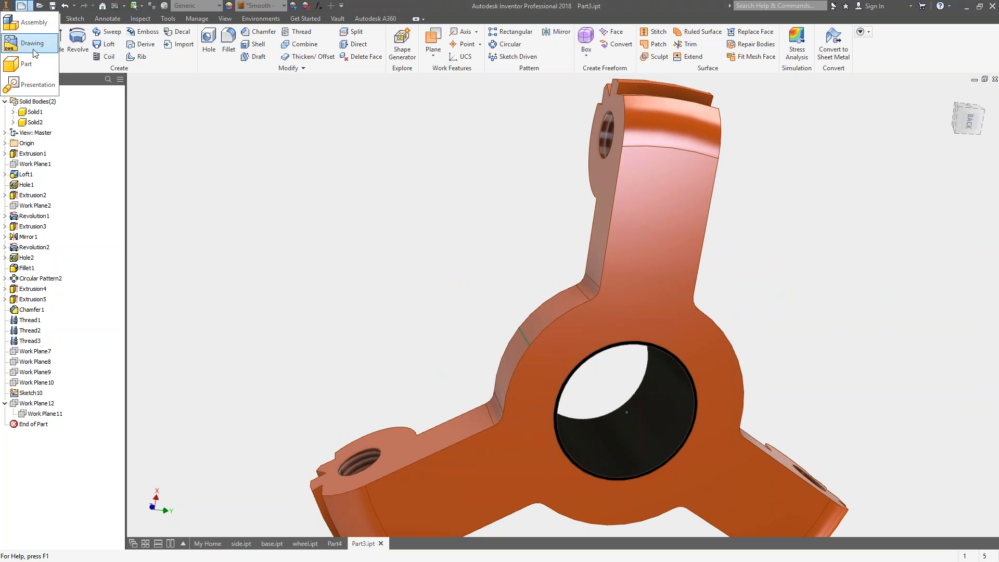
pyautogui.click(199, 151)
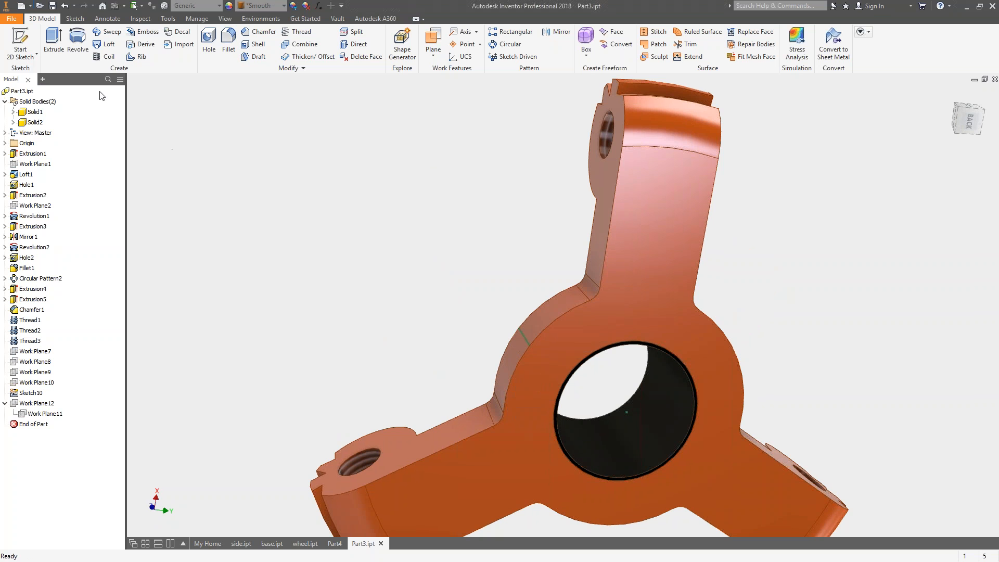
pyautogui.click(21, 6)
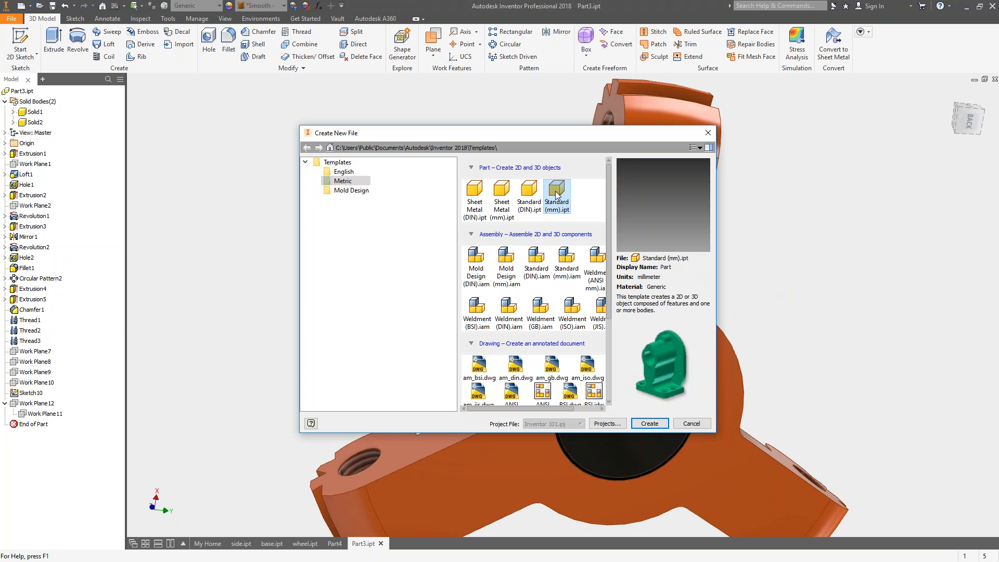
pyautogui.click(649, 423)
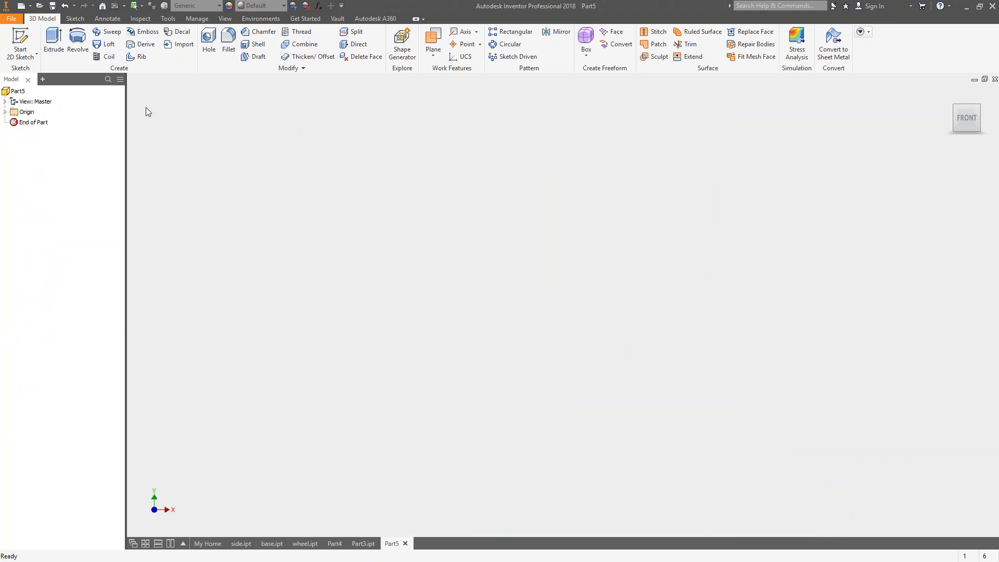
# Sketch a rectangle around the origin on the XY plane and extrude it 10 mm into a solid block.
pyautogui.click(26, 112)
pyautogui.click(5, 112)
pyautogui.click(38, 143)
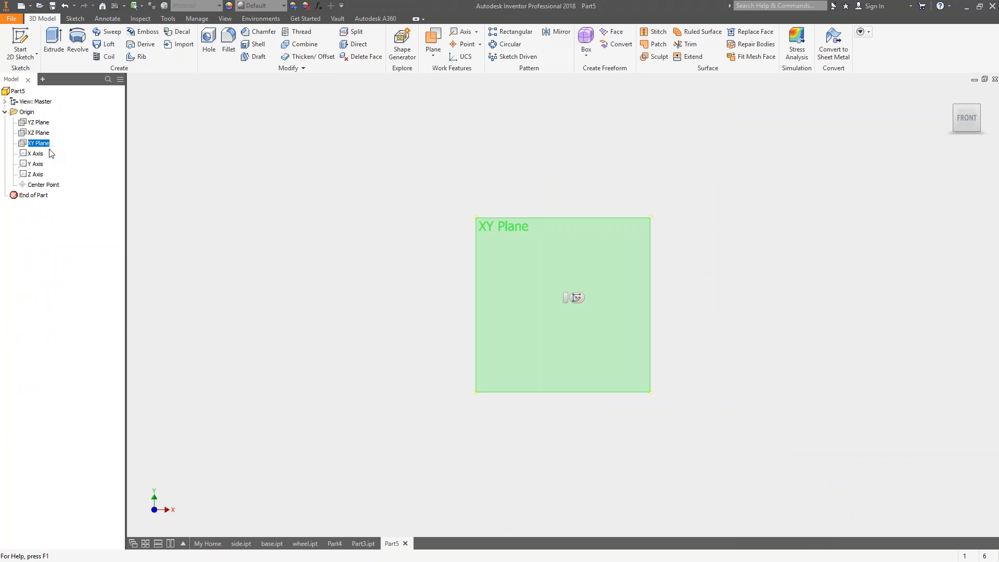
pyautogui.click(577, 298)
pyautogui.click(132, 41)
pyautogui.click(262, 142)
pyautogui.click(873, 491)
pyautogui.press('Escape')
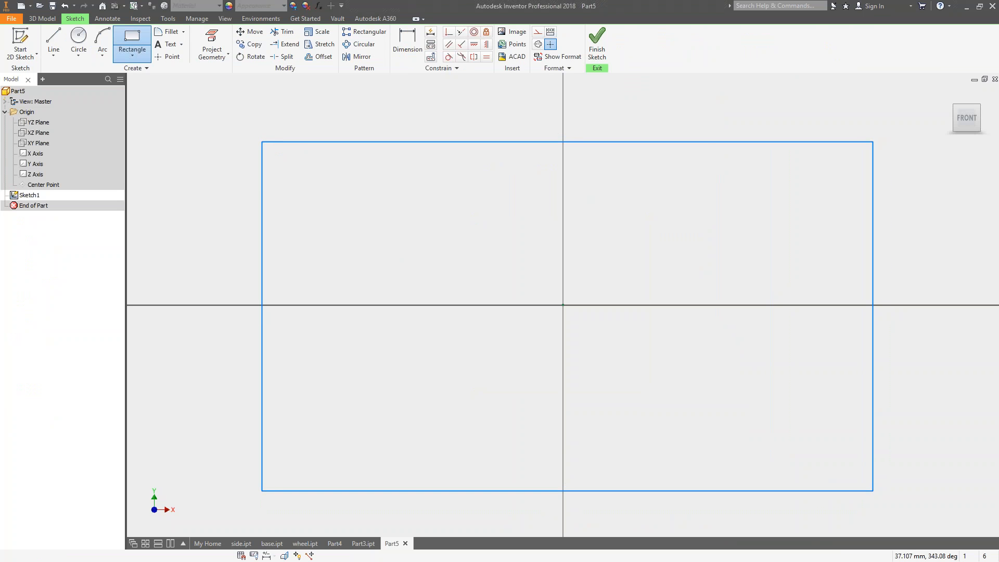
pyautogui.press('e')
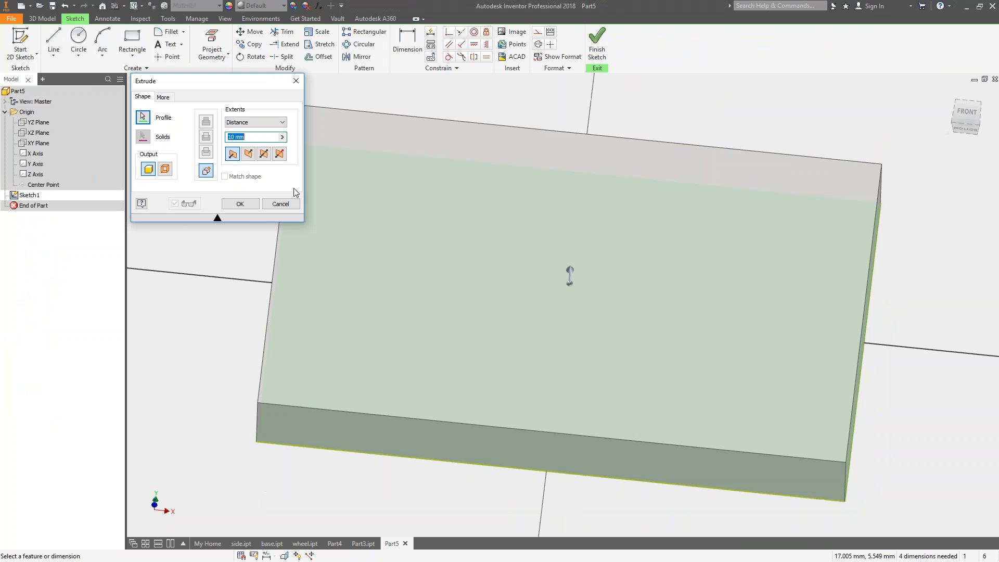
pyautogui.click(240, 203)
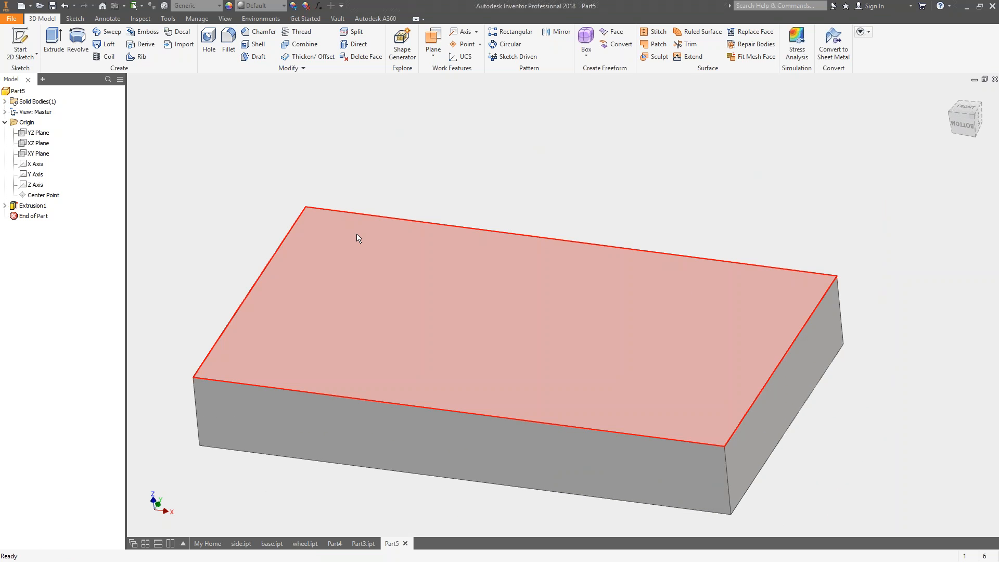
# Sketch a circle about 23 mm in diameter on the block's top face, centred on the origin.
pyautogui.press('s')
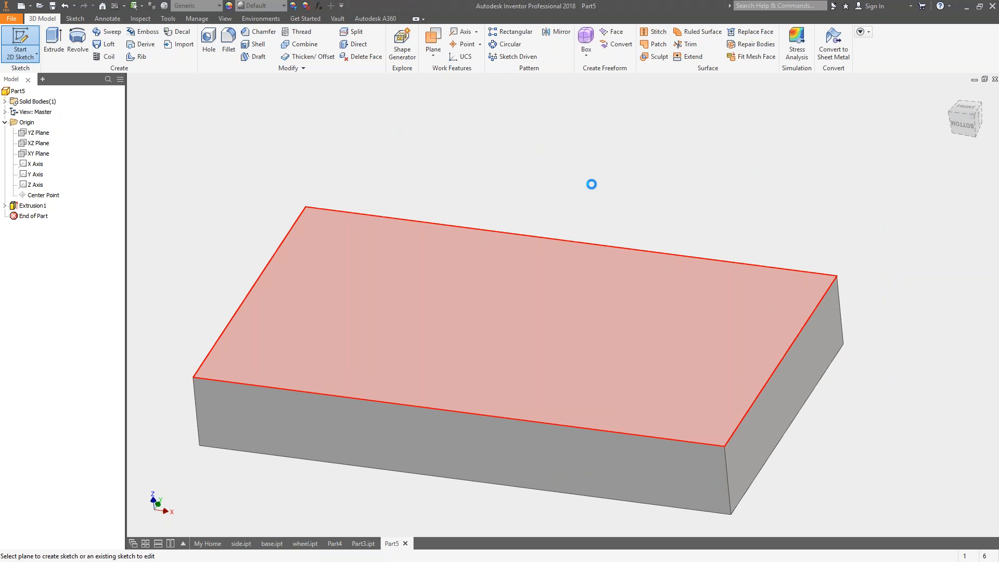
pyautogui.press('c')
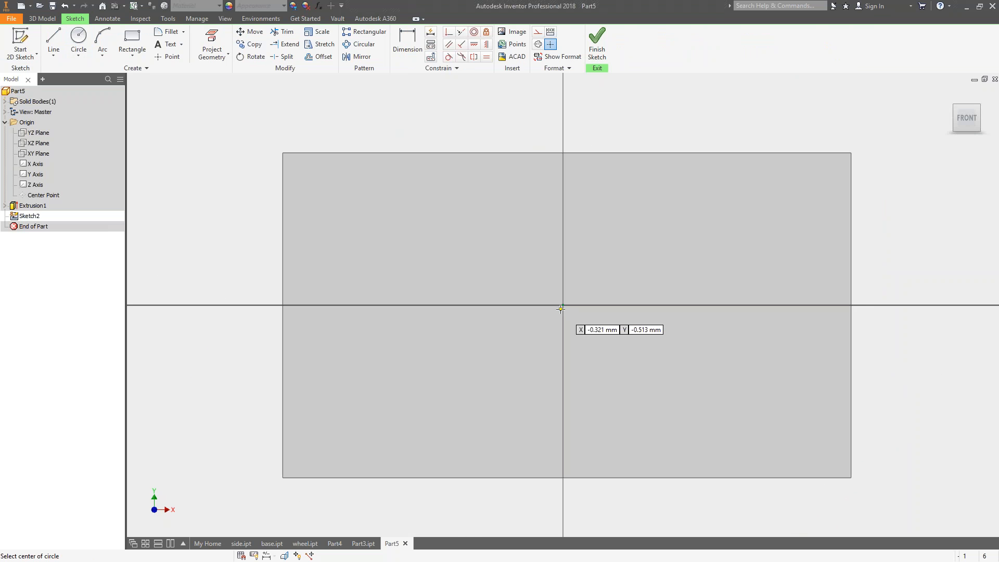
pyautogui.click(562, 306)
pyautogui.click(527, 218)
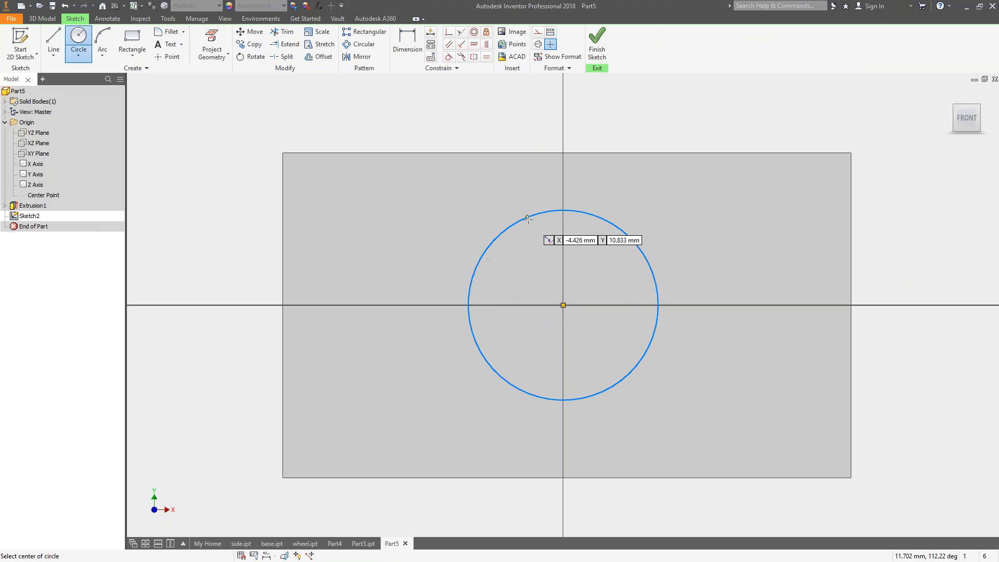
# Extrude the circle 10 mm upward as a new solid and list the part's solid bodies.
pyautogui.press('e')
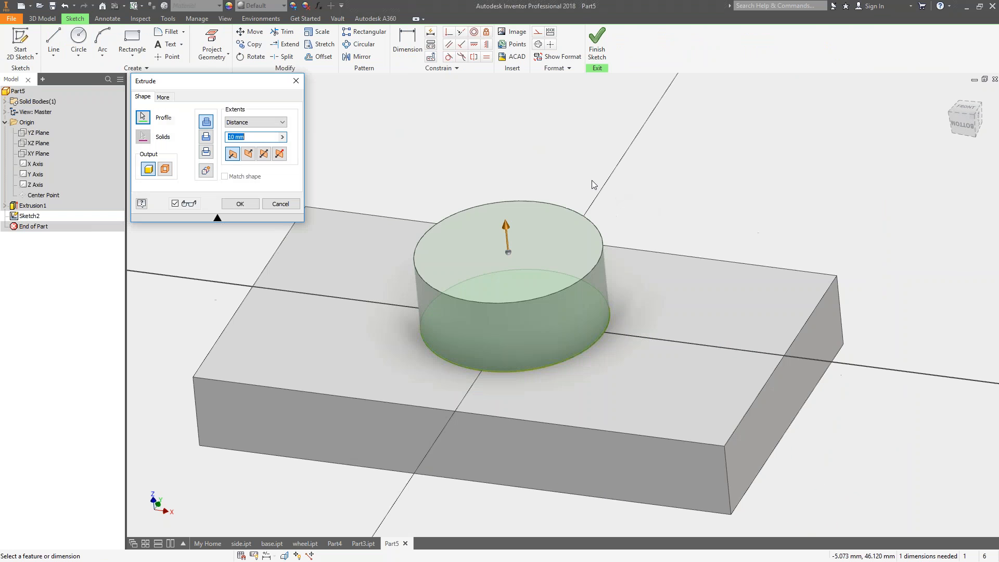
pyautogui.click(206, 173)
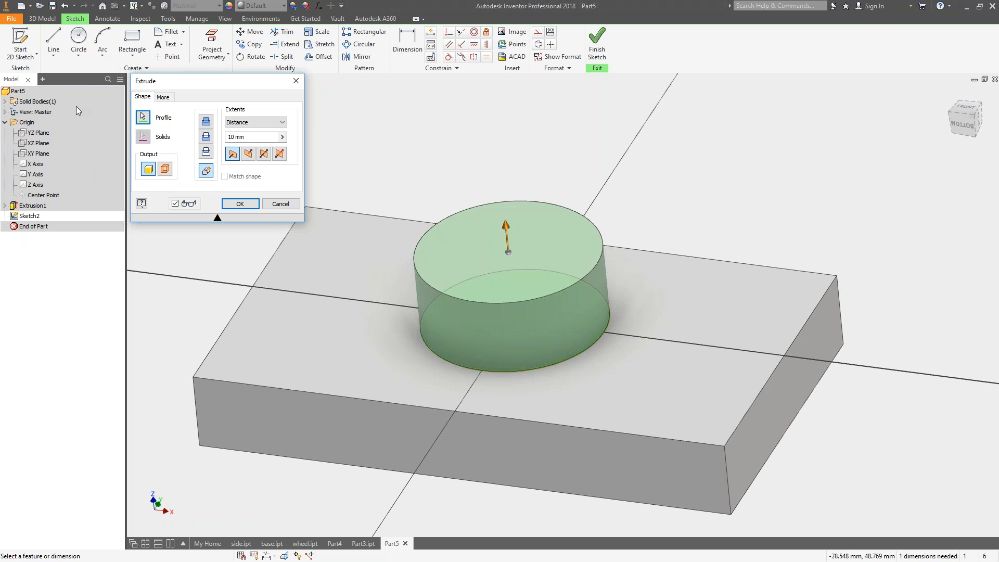
pyautogui.click(240, 203)
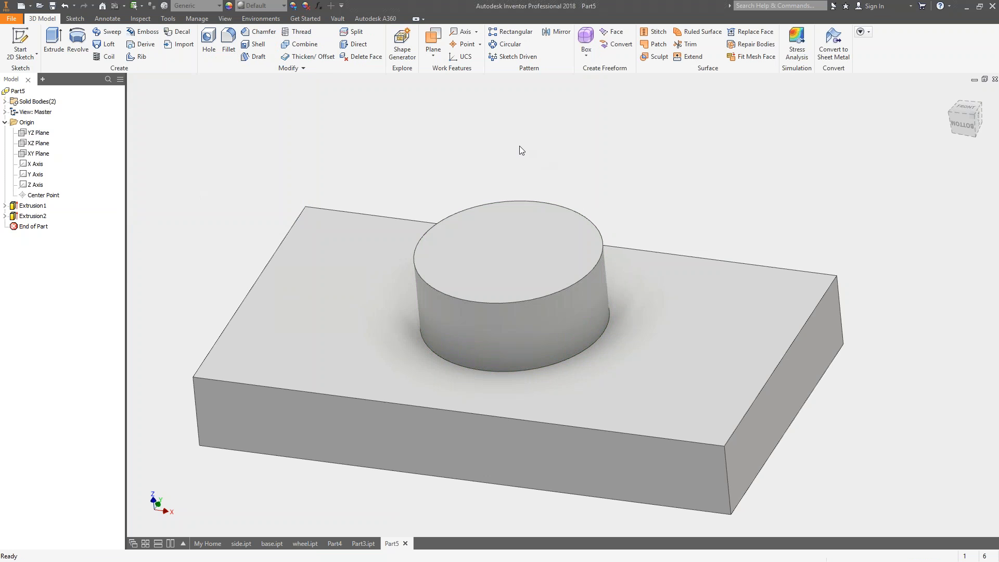
pyautogui.click(6, 101)
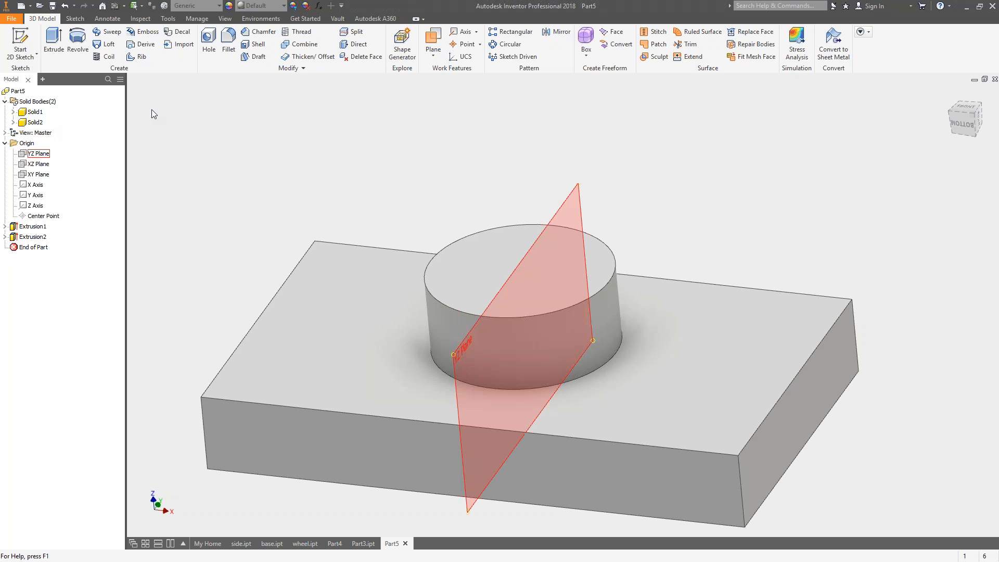
# Sketch a rectangle on the block's top face plane, outside the block, with one side along its long edge and ending at the corner.
pyautogui.click(77, 42)
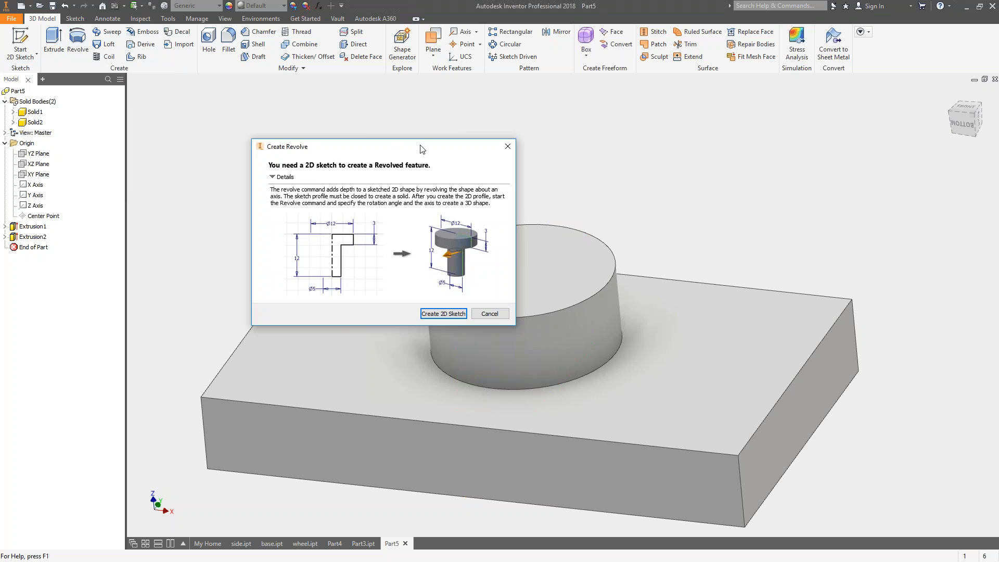
pyautogui.click(487, 314)
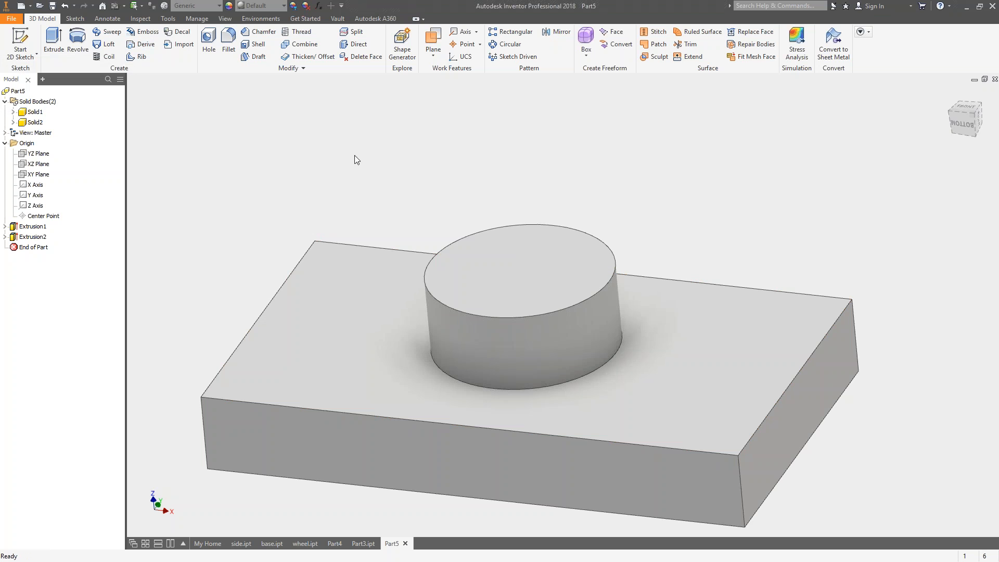
pyautogui.press('s')
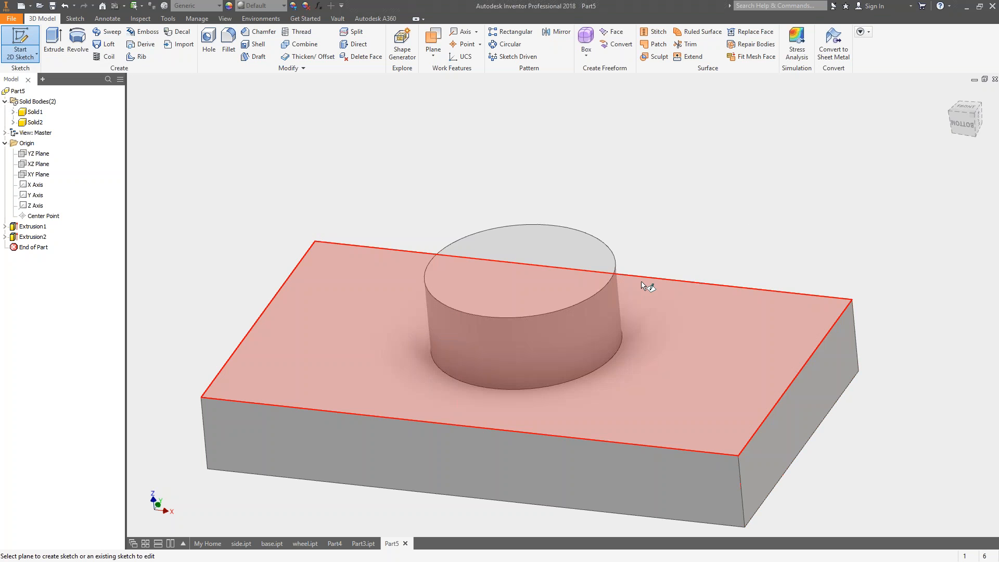
pyautogui.click(788, 318)
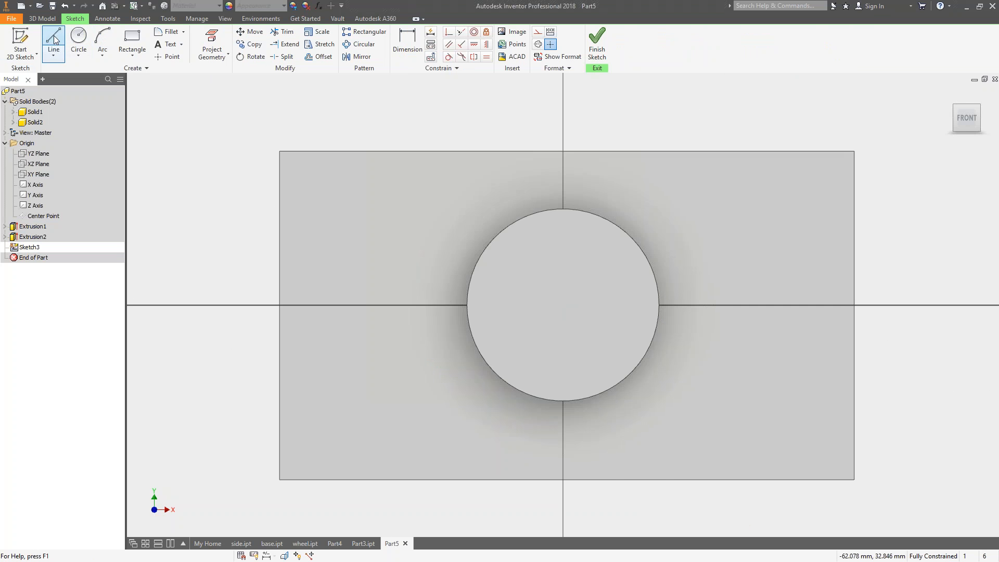
pyautogui.click(132, 42)
pyautogui.moveTo(688, 157); pyautogui.dragTo(591, 248, button='middle')
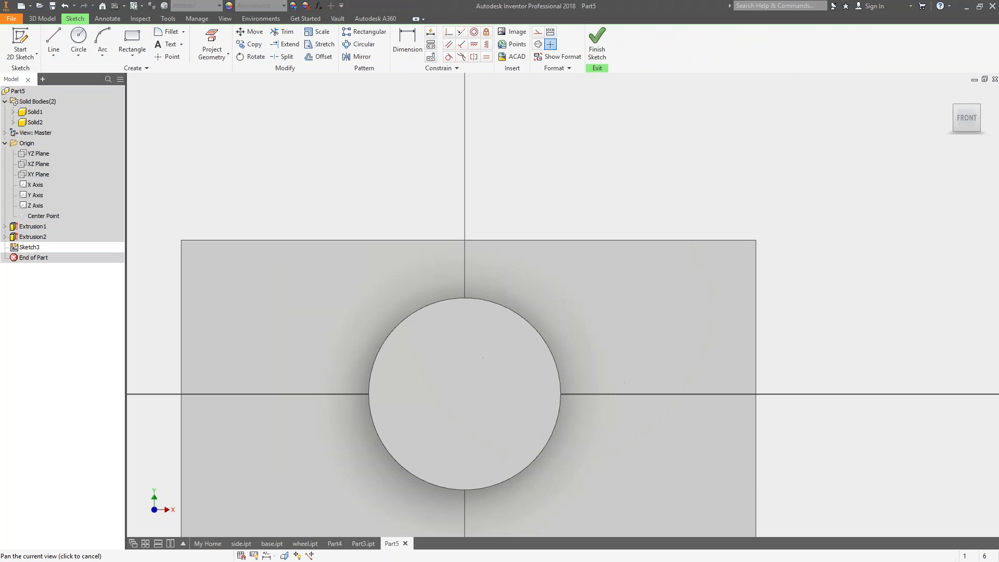
pyautogui.click(625, 151)
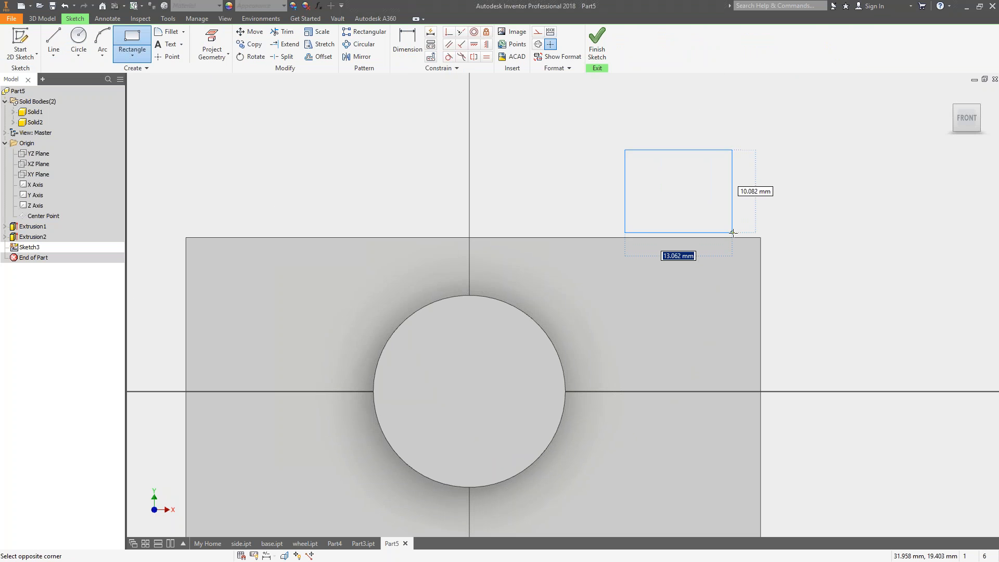
pyautogui.click(761, 238)
# Revolve the rectangle 90 degrees upward about its side on the block's edge as a new solid, and select that body.
pyautogui.keyDown('shift'); pyautogui.moveTo(765, 141); pyautogui.dragTo(658, 188, button='middle'); pyautogui.keyUp('shift')
pyautogui.press('r')
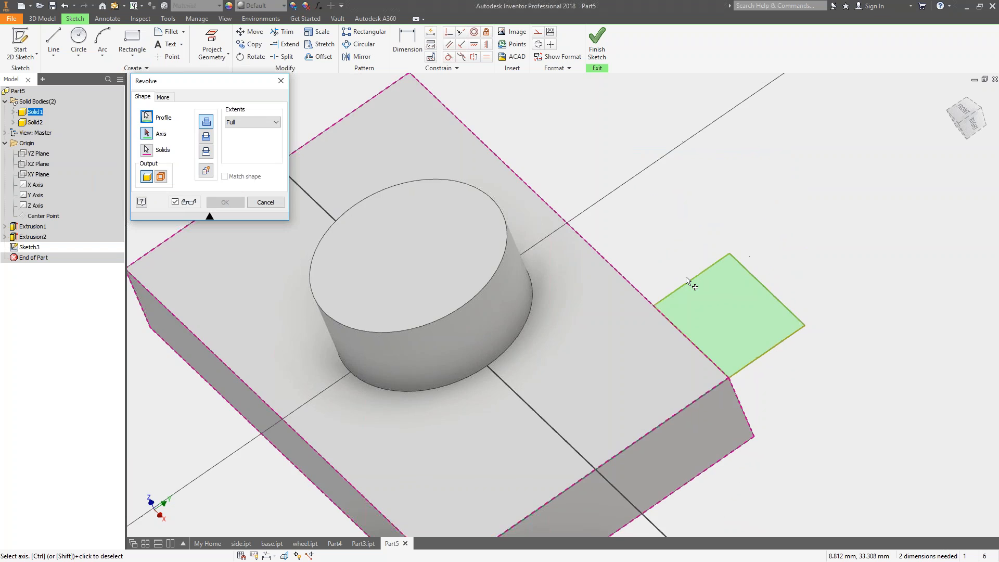
pyautogui.scroll(2, 748, 254)
pyautogui.keyDown('shift'); pyautogui.moveTo(748, 254); pyautogui.dragTo(712, 182, button='middle'); pyautogui.keyUp('shift')
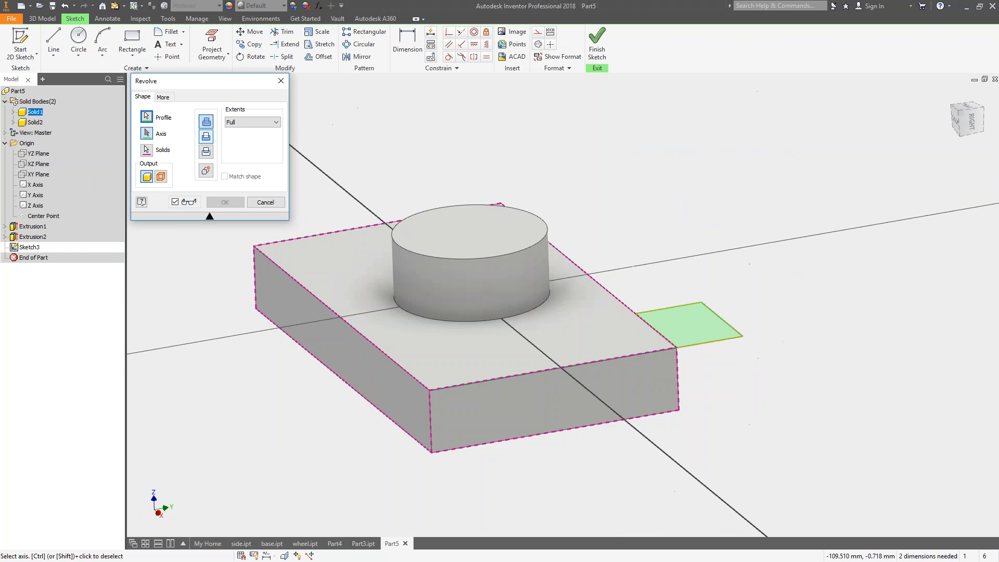
pyautogui.click(656, 332)
pyautogui.click(255, 122)
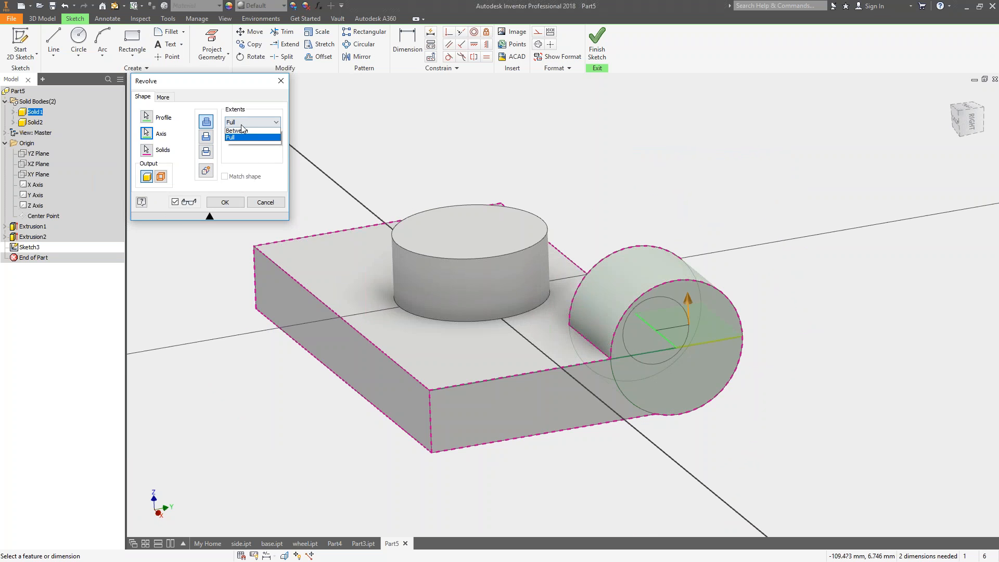
pyautogui.click(245, 130)
pyautogui.keyDown('shift'); pyautogui.moveTo(588, 260); pyautogui.dragTo(562, 255, button='middle'); pyautogui.keyUp('shift')
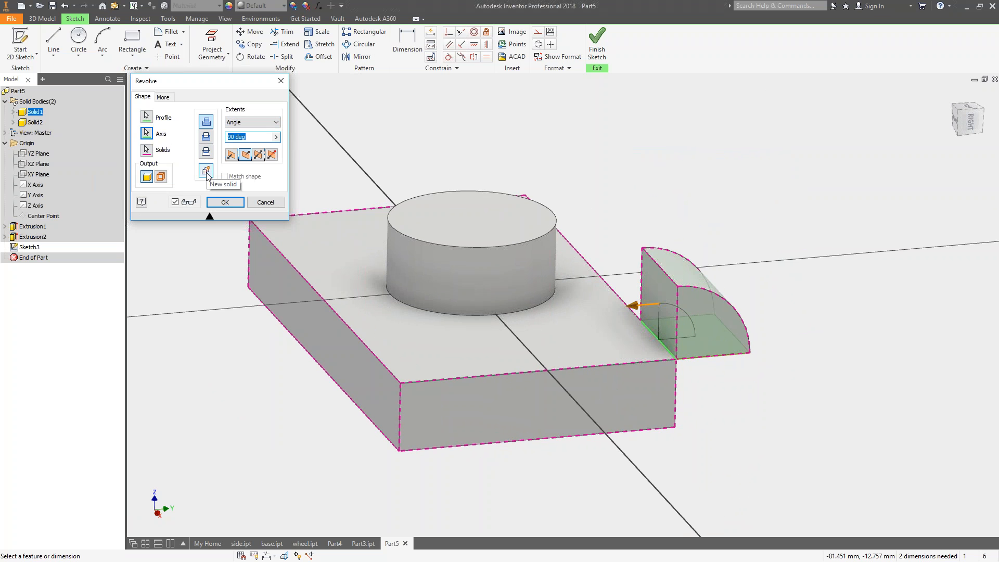
pyautogui.click(206, 171)
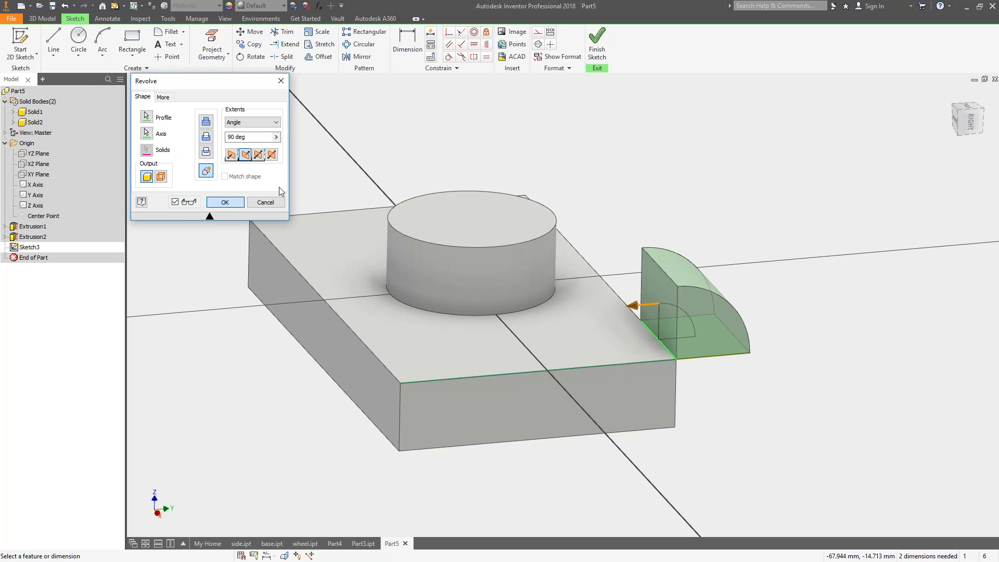
pyautogui.click(223, 203)
pyautogui.click(39, 130)
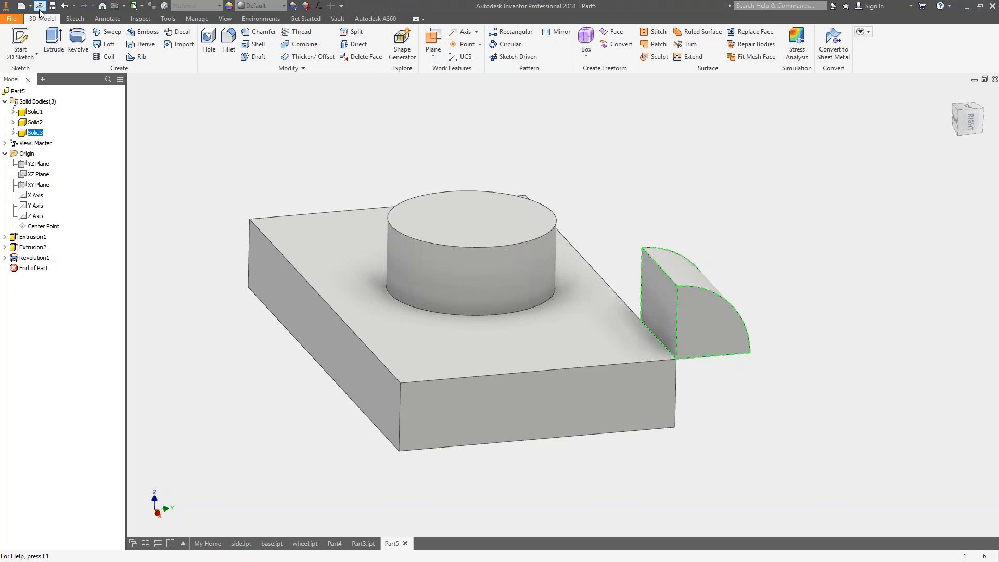
# Create a new metric assembly from the Standard (mm).iam template.
pyautogui.click(21, 6)
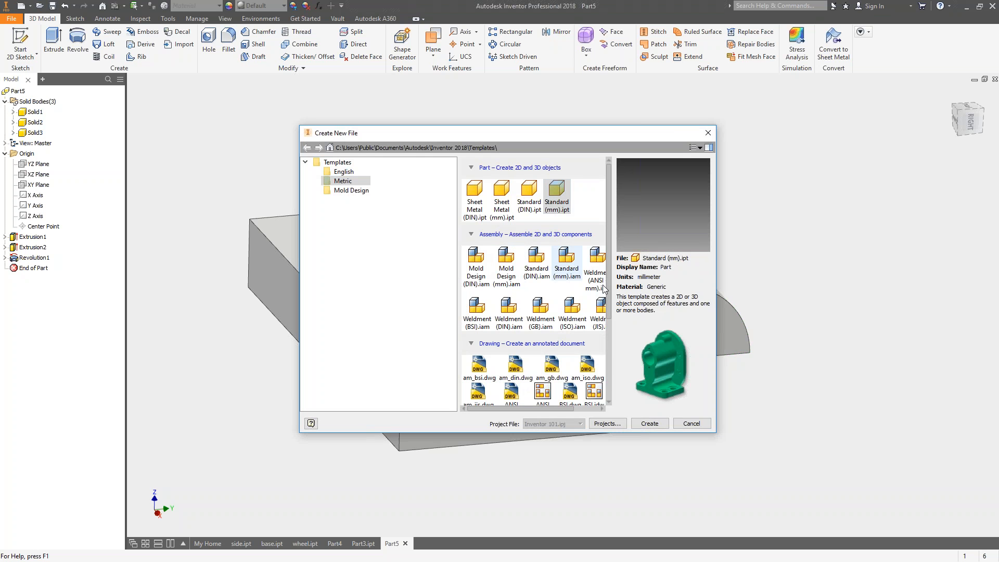
pyautogui.moveTo(715, 432); pyautogui.dragTo(853, 451)
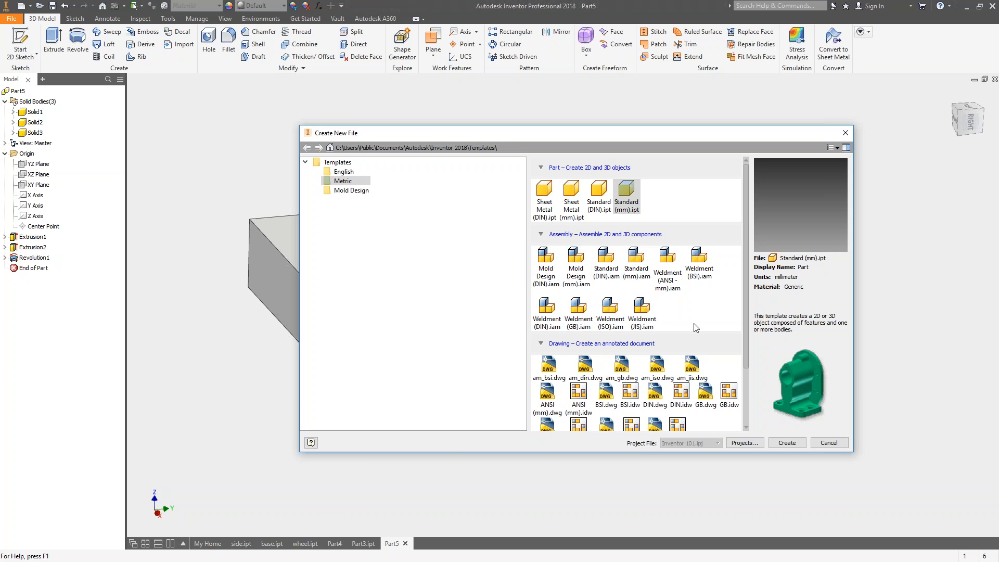
pyautogui.click(642, 263)
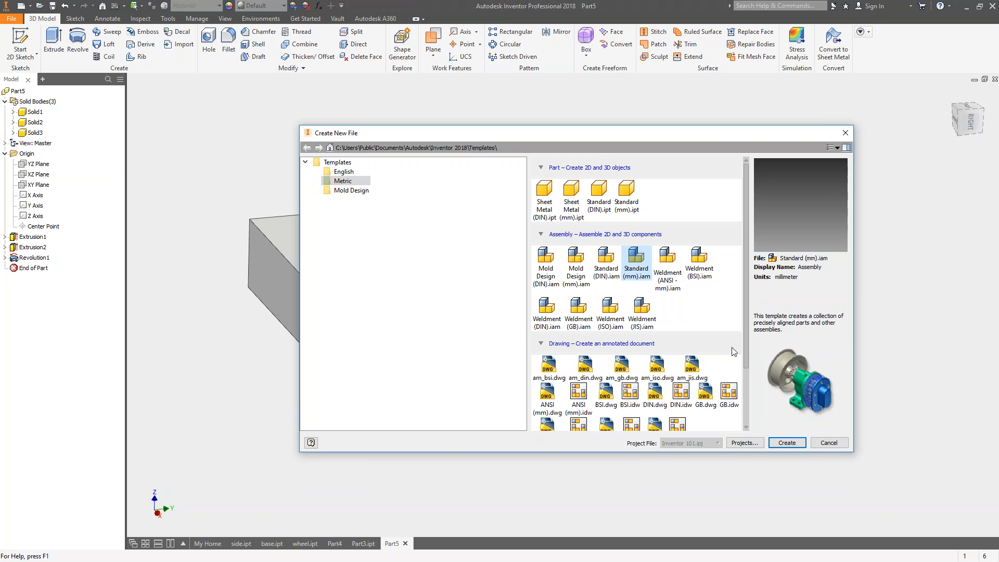
pyautogui.click(783, 444)
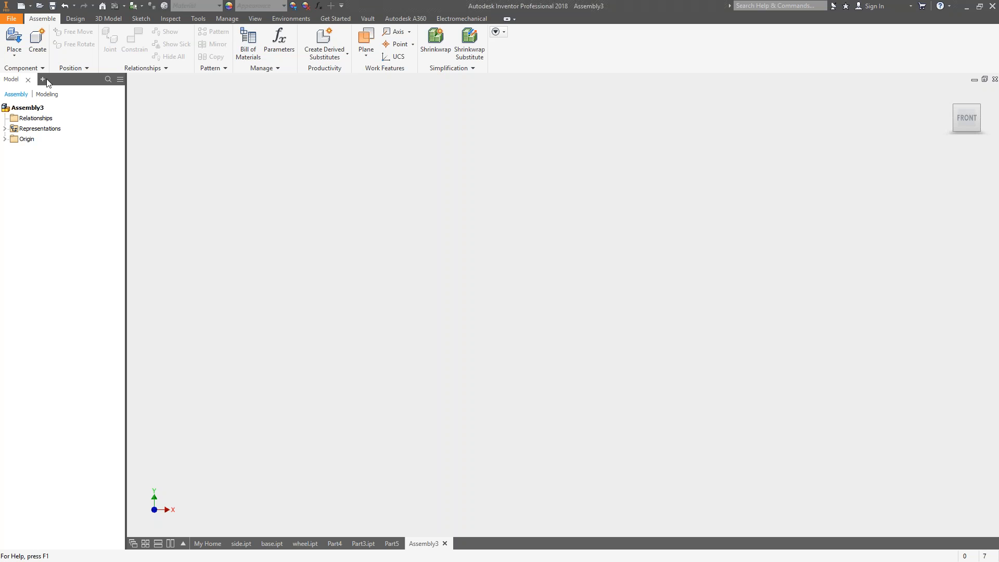
pyautogui.click(19, 41)
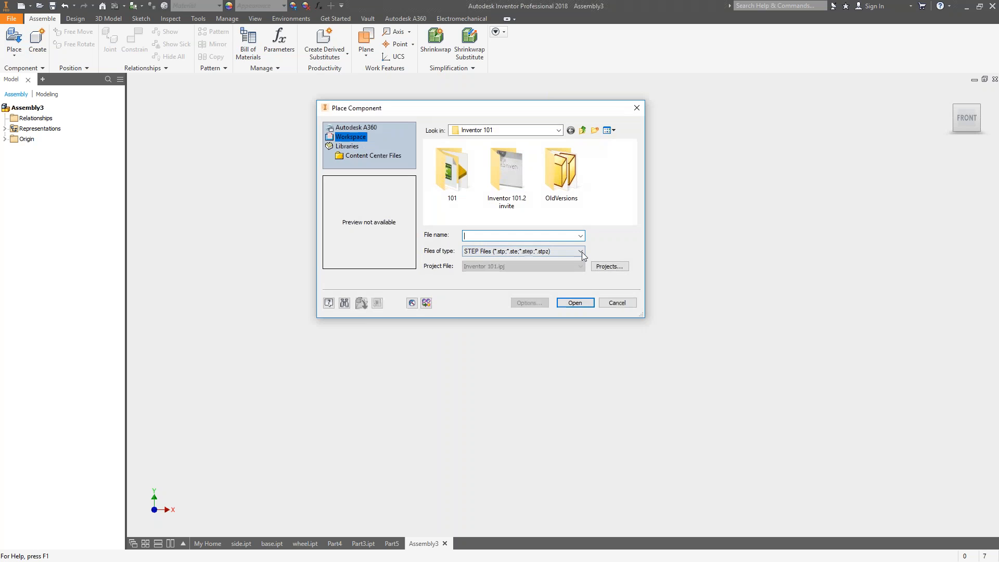
pyautogui.moveTo(642, 319); pyautogui.dragTo(763, 440)
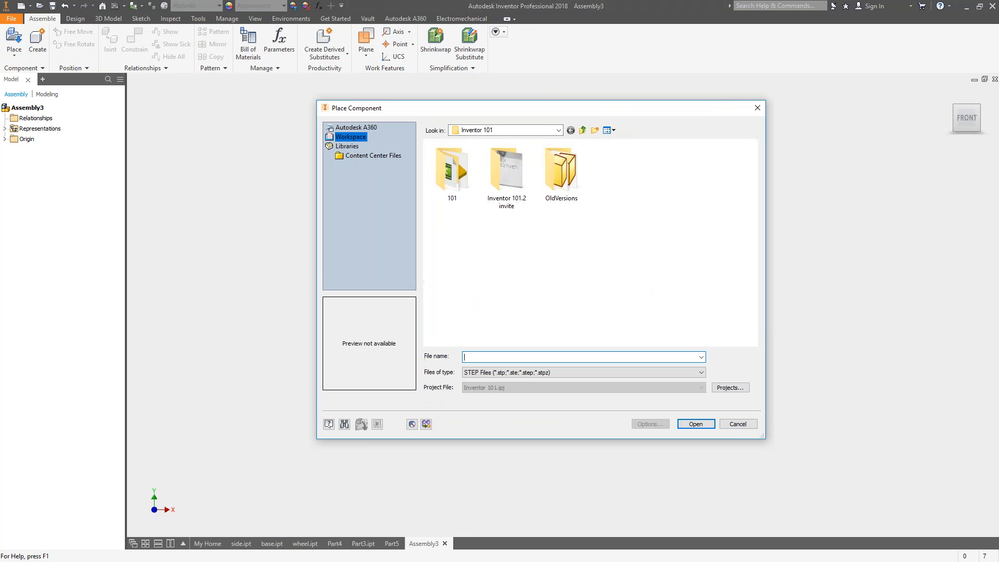
pyautogui.doubleClick(471, 172)
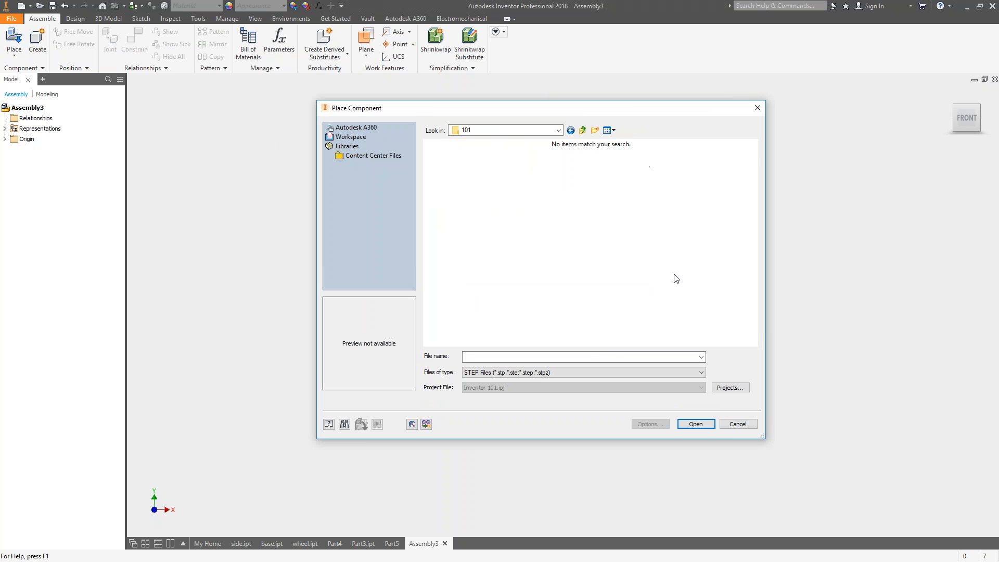
pyautogui.click(525, 372)
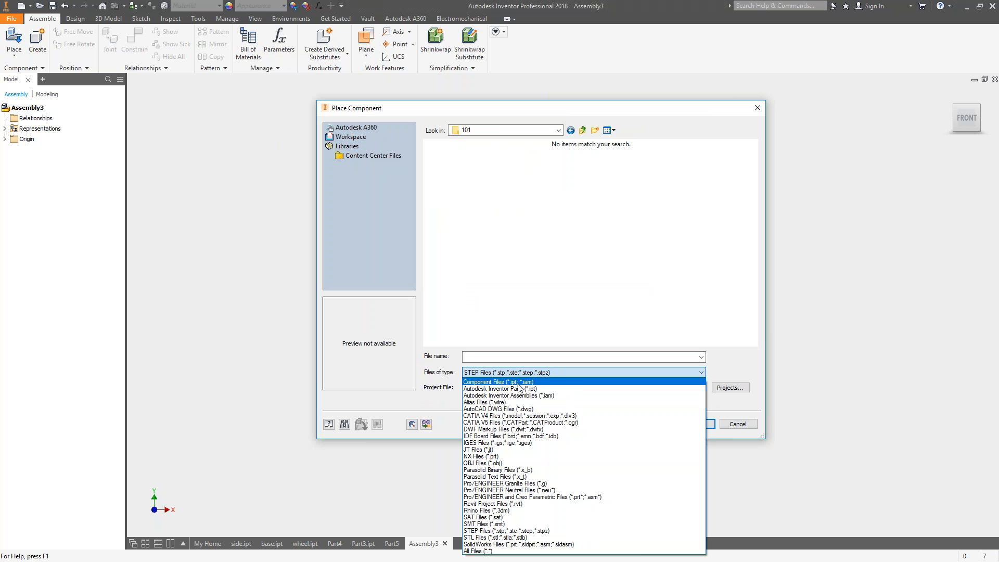
pyautogui.click(503, 383)
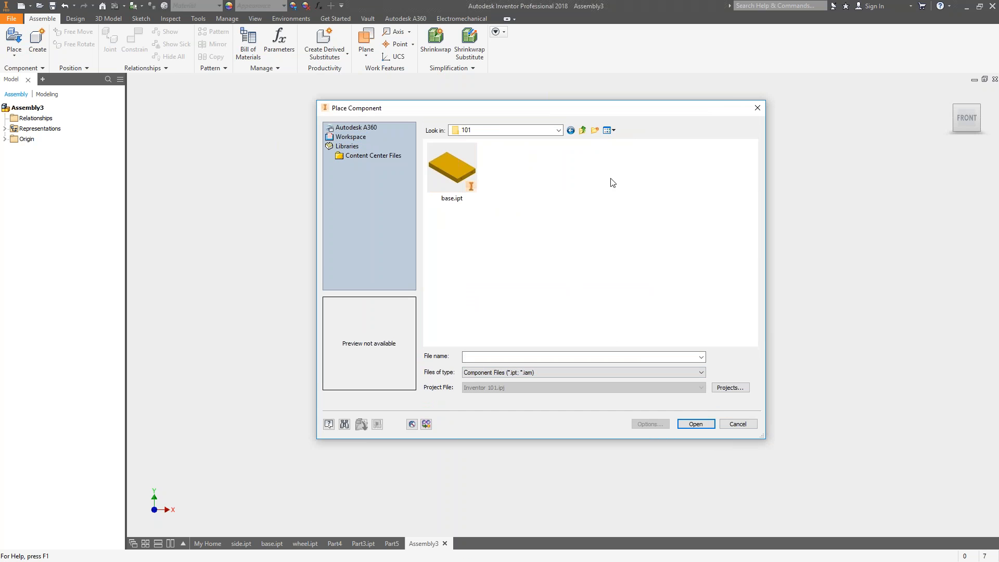
pyautogui.click(737, 424)
# Save the open parts side.ipt, base.ipt and wheel.ipt, and return to the new assembly.
pyautogui.click(241, 544)
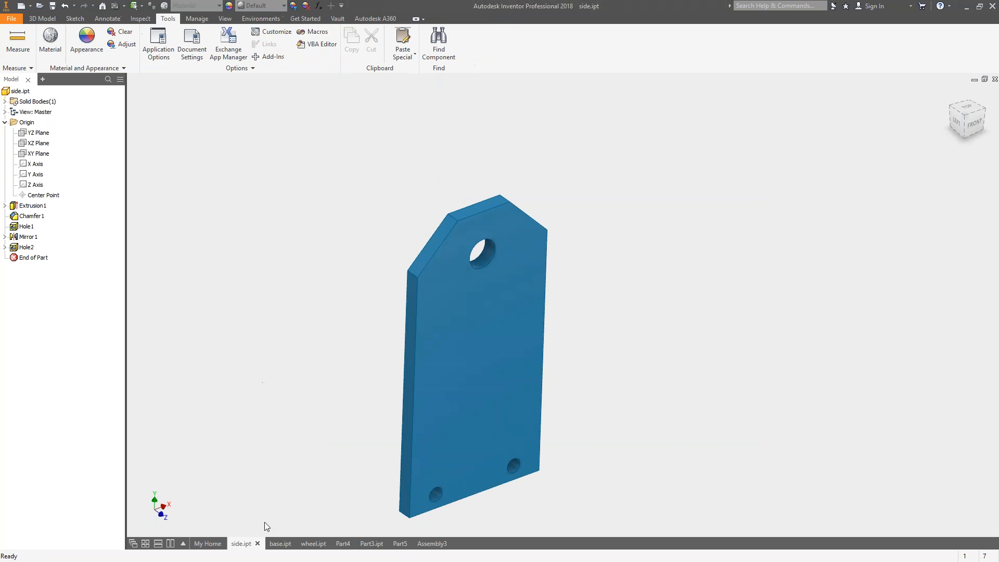
pyautogui.click(280, 544)
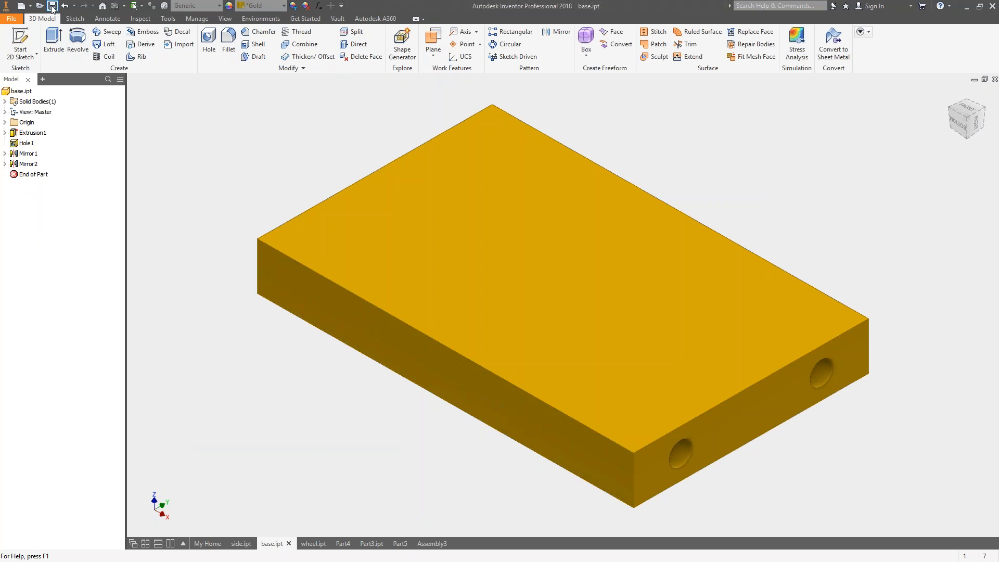
pyautogui.click(313, 543)
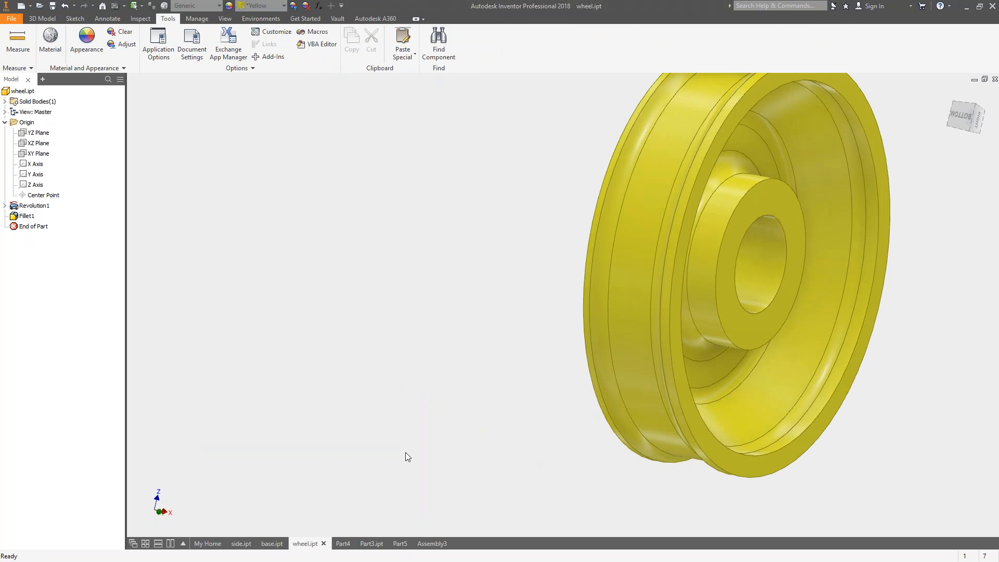
pyautogui.click(432, 544)
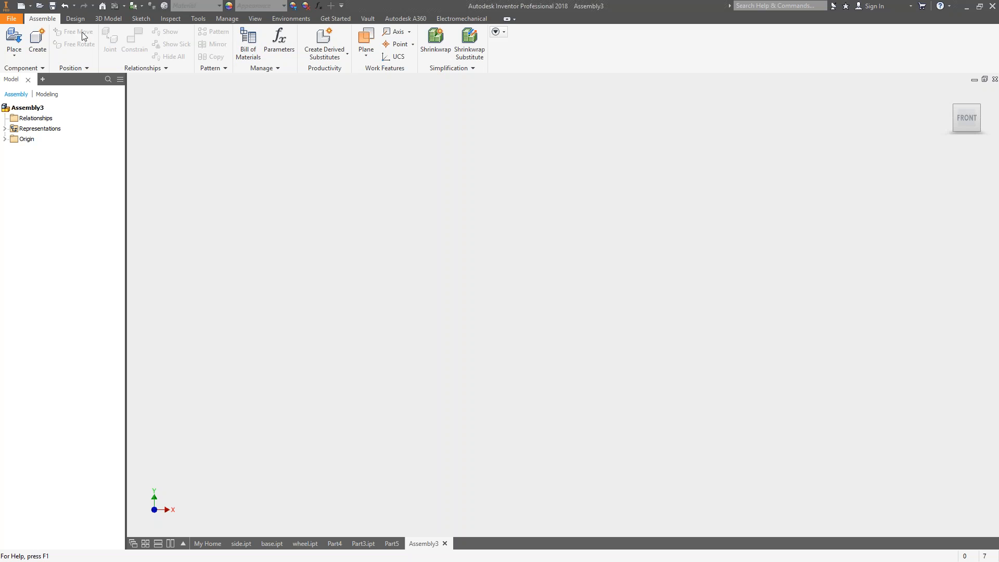
# Place one instance of base.ipt from the 101 folder into the assembly, listing all file types to find it.
pyautogui.click(14, 42)
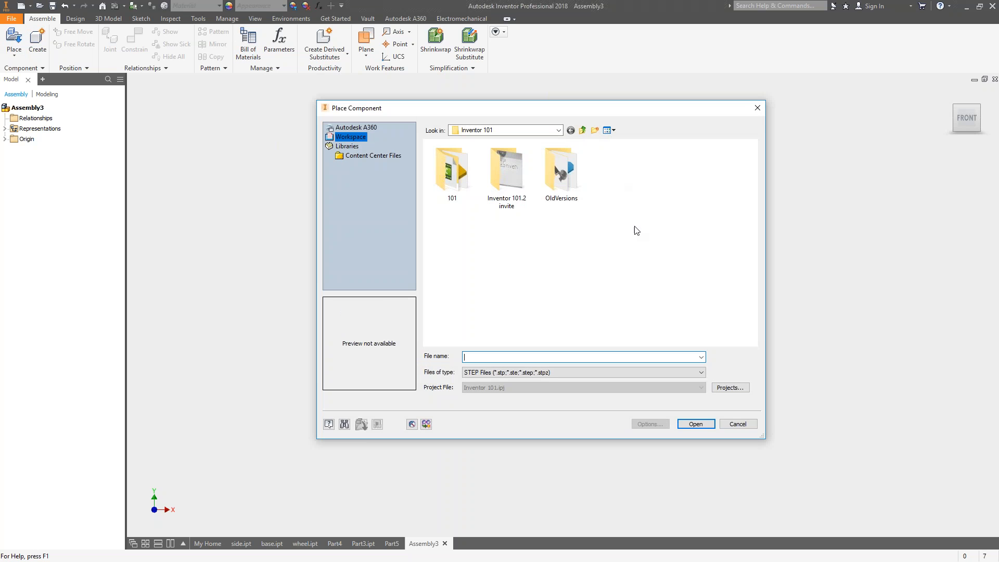
pyautogui.doubleClick(450, 172)
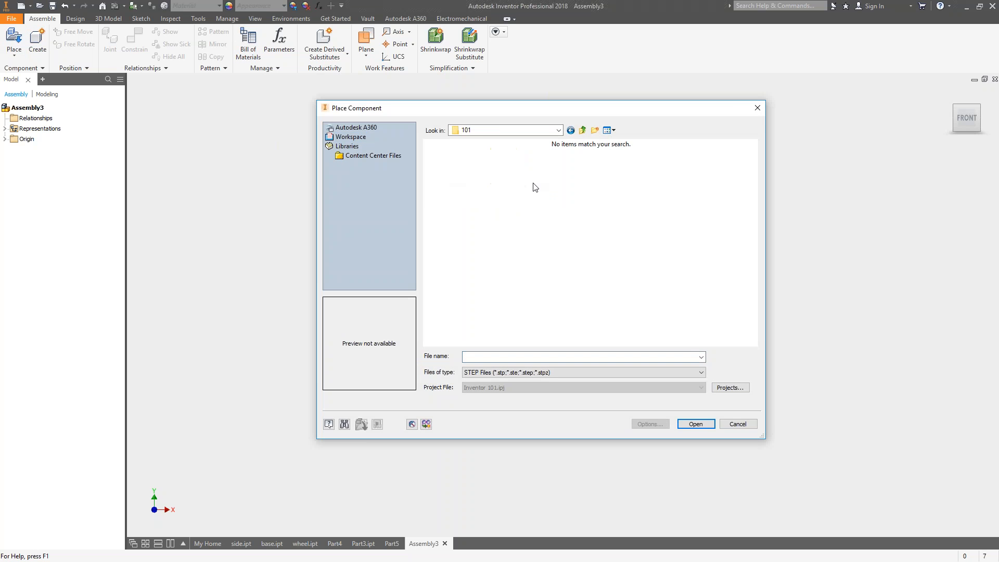
pyautogui.click(491, 131)
pyautogui.click(599, 224)
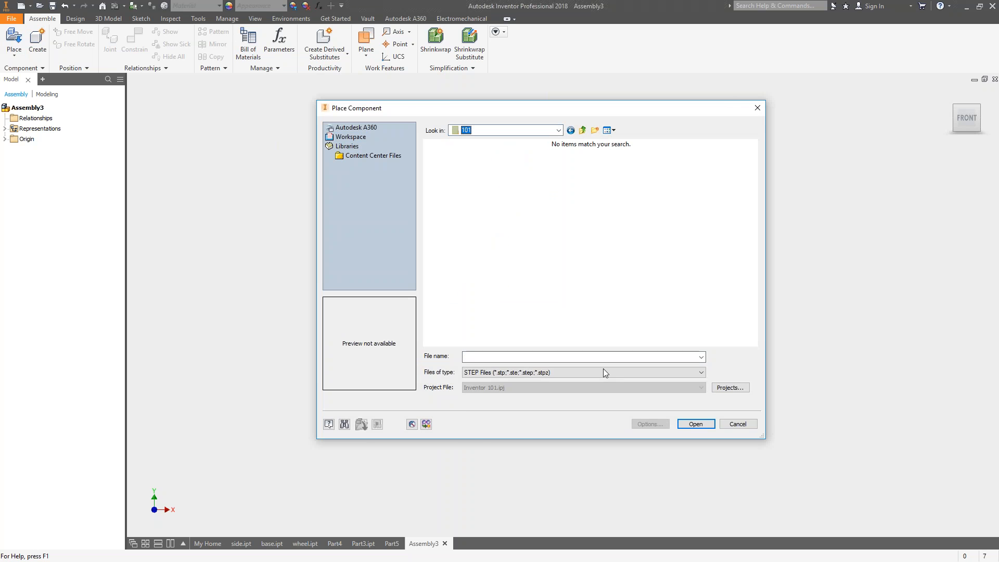
pyautogui.click(547, 373)
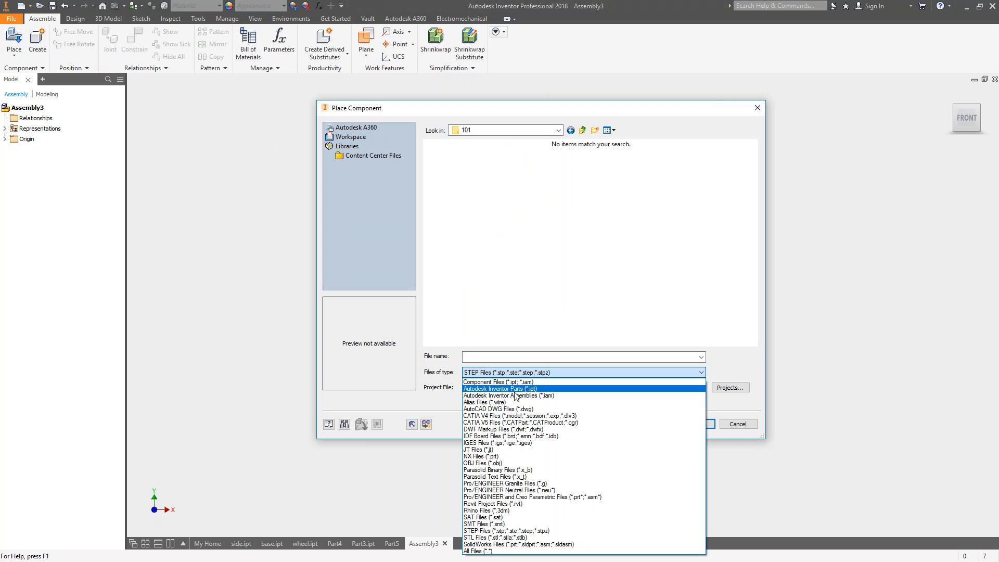
pyautogui.click(475, 551)
pyautogui.click(499, 169)
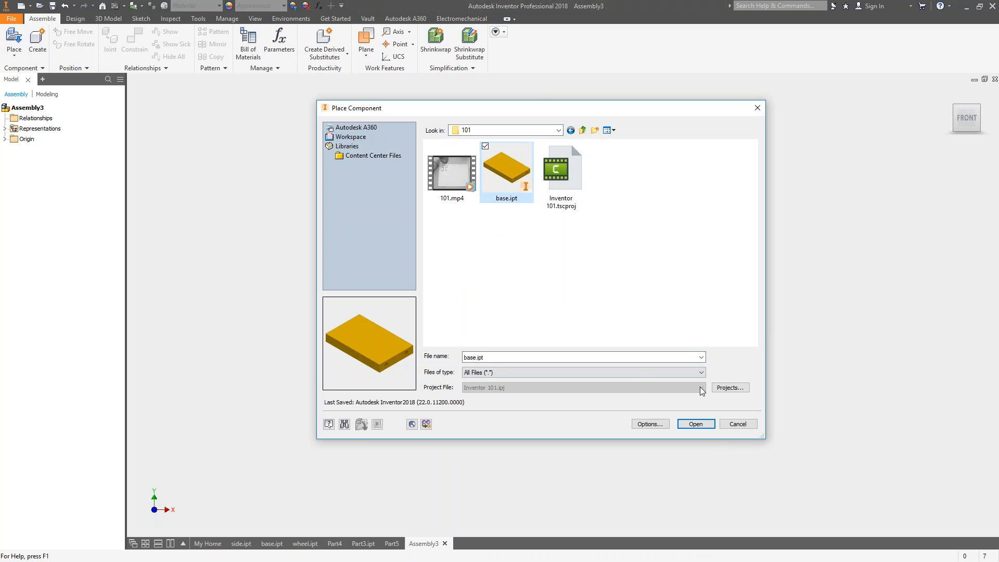
pyautogui.click(695, 424)
pyautogui.click(615, 320)
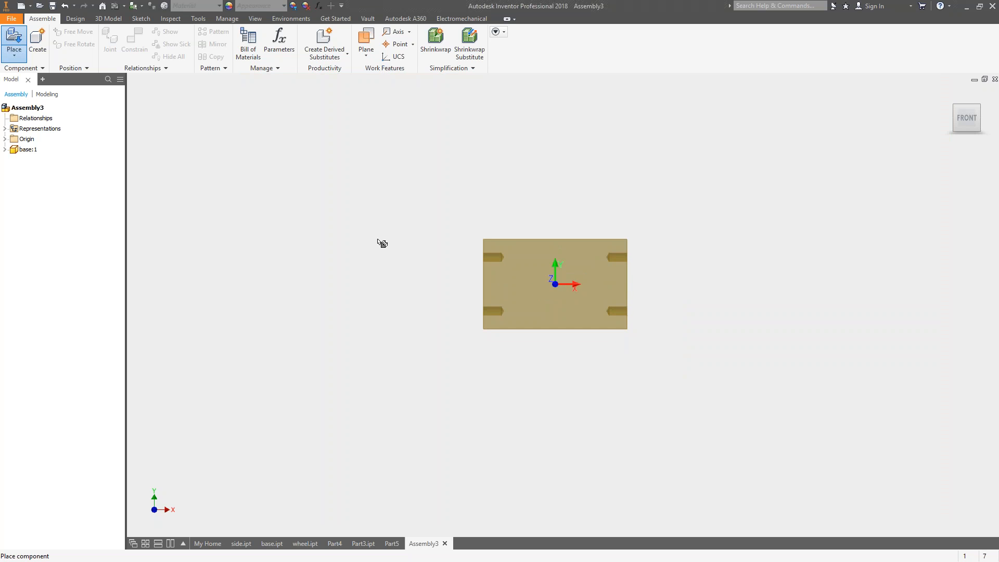
pyautogui.press('Escape')
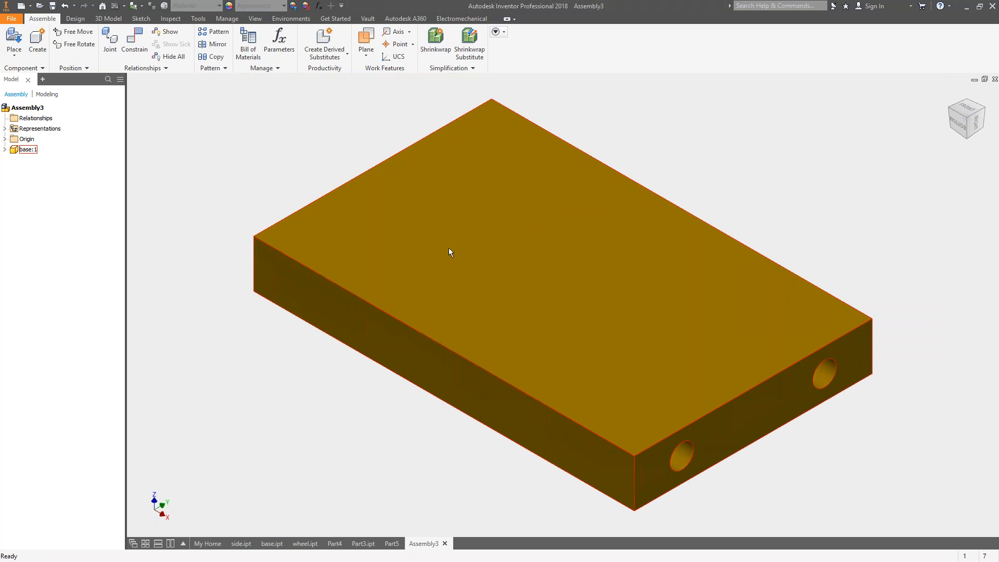
# Make the base component's YZ, XZ and XY origin planes visible.
pyautogui.click(5, 150)
pyautogui.click(28, 160)
pyautogui.click(13, 160)
pyautogui.click(43, 171)
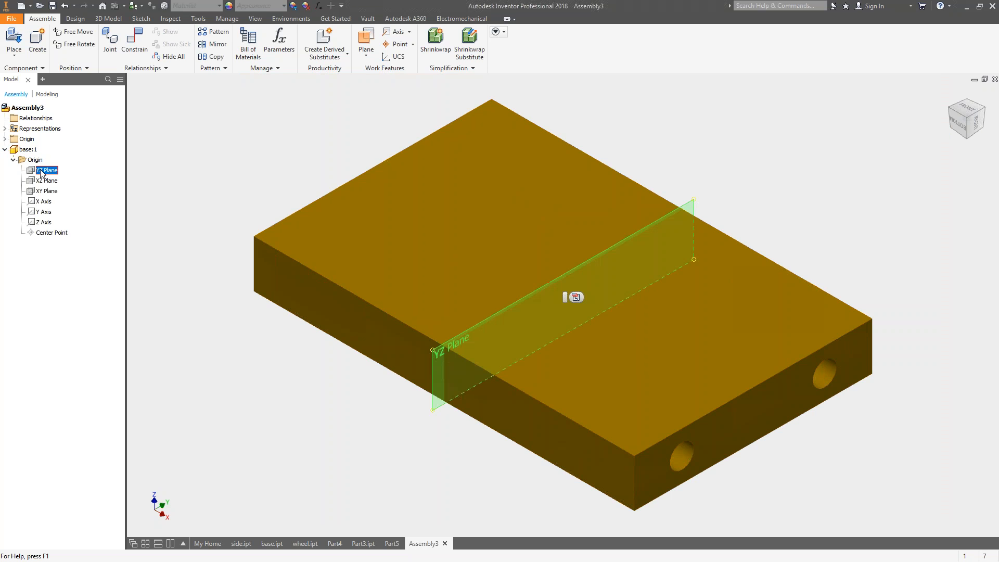
pyautogui.keyDown('shift'); pyautogui.click(44, 191); pyautogui.keyUp('shift')
pyautogui.rightClick(41, 191)
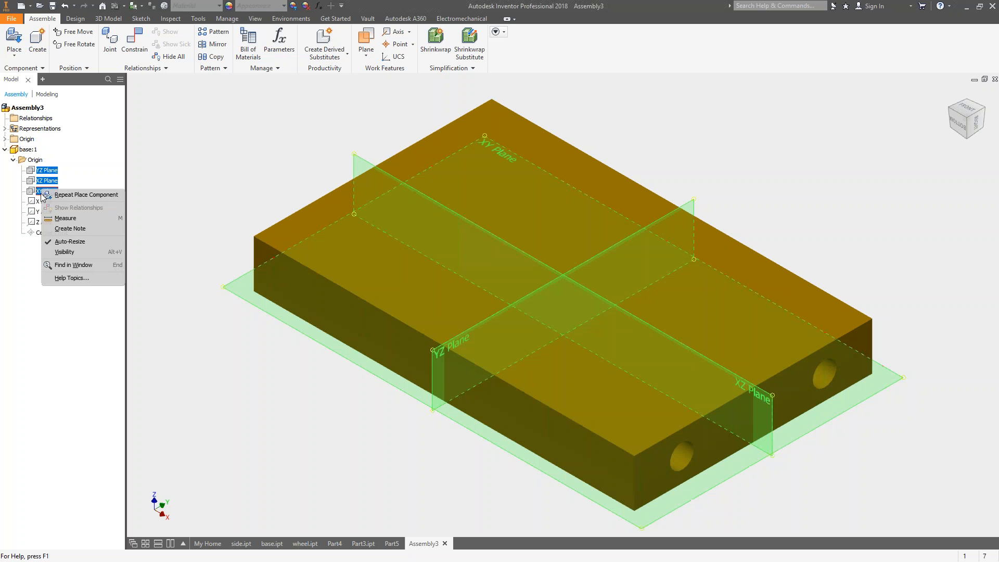
pyautogui.click(65, 252)
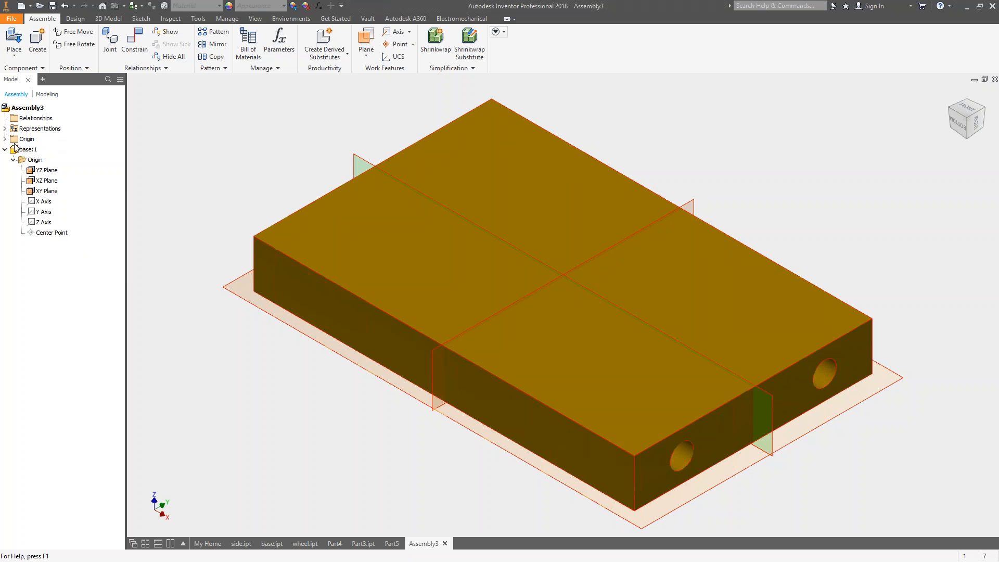
# Make the assembly's own YZ, XZ and XY origin planes visible.
pyautogui.click(5, 139)
pyautogui.click(36, 149)
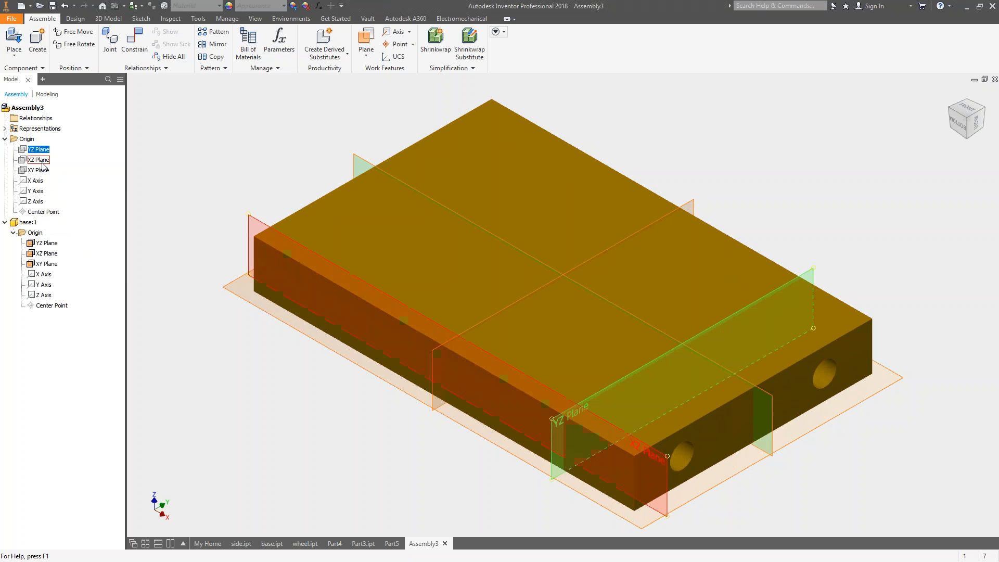
pyautogui.keyDown('shift'); pyautogui.click(38, 170); pyautogui.keyUp('shift')
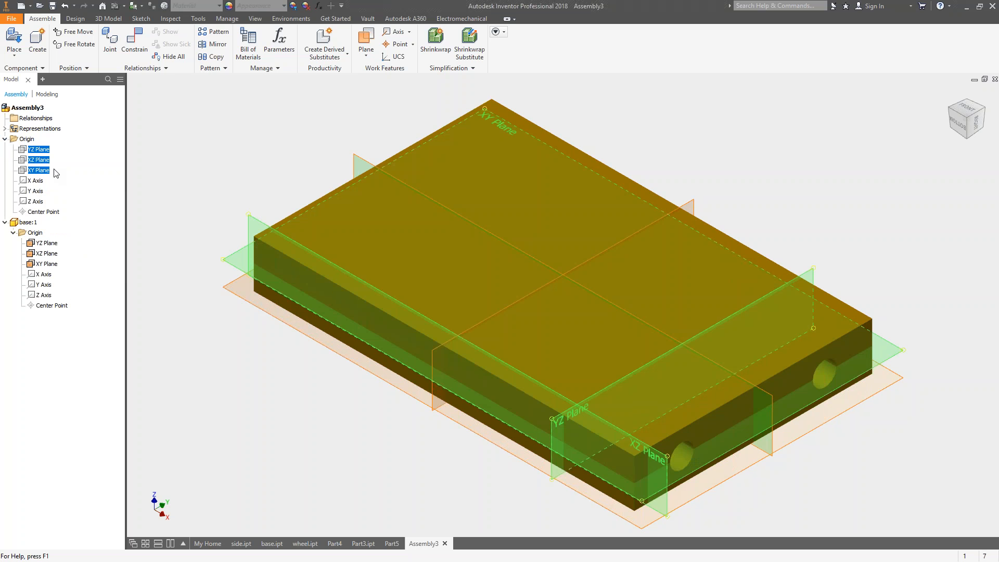
pyautogui.rightClick(44, 171)
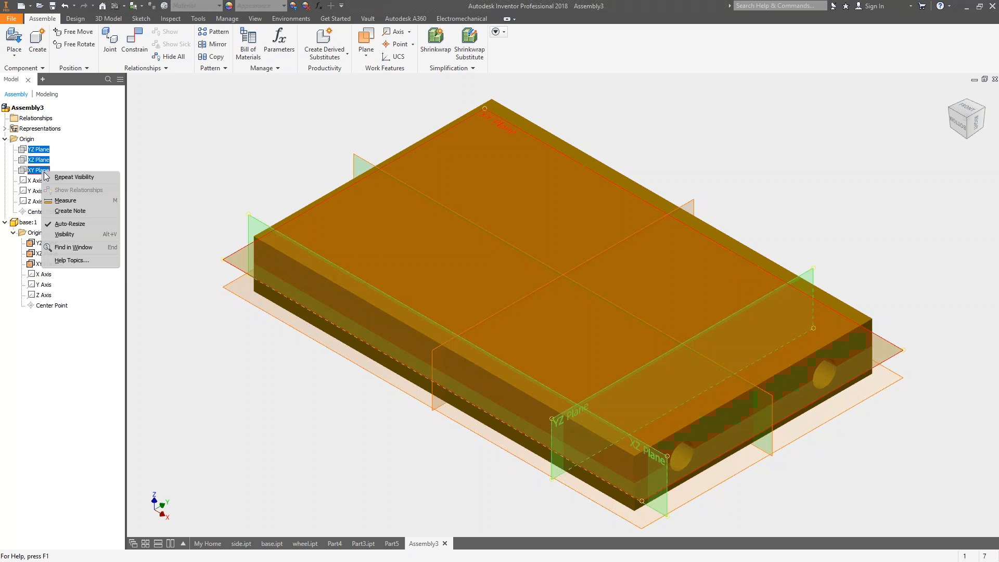
pyautogui.click(70, 234)
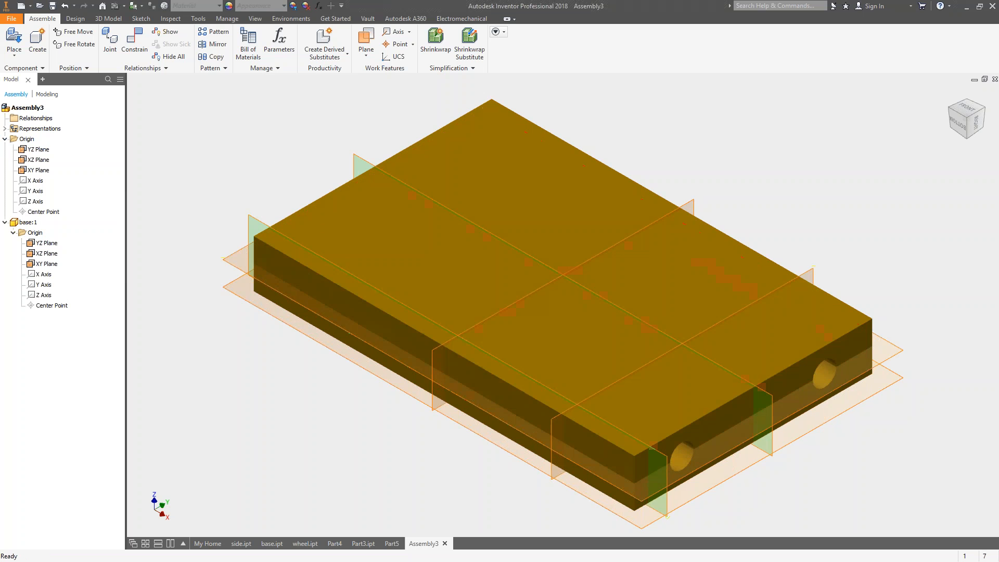
# Move the unconstrained base freely around relative to the assembly's origin planes.
pyautogui.moveTo(477, 276); pyautogui.dragTo(677, 296)
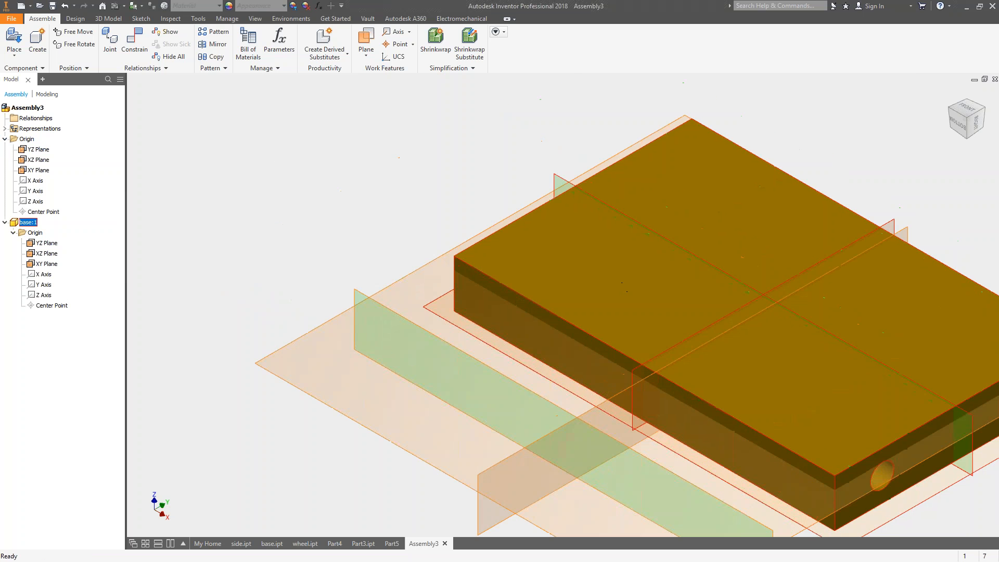
pyautogui.scroll(3, 557, 293)
pyautogui.moveTo(641, 333); pyautogui.dragTo(760, 275)
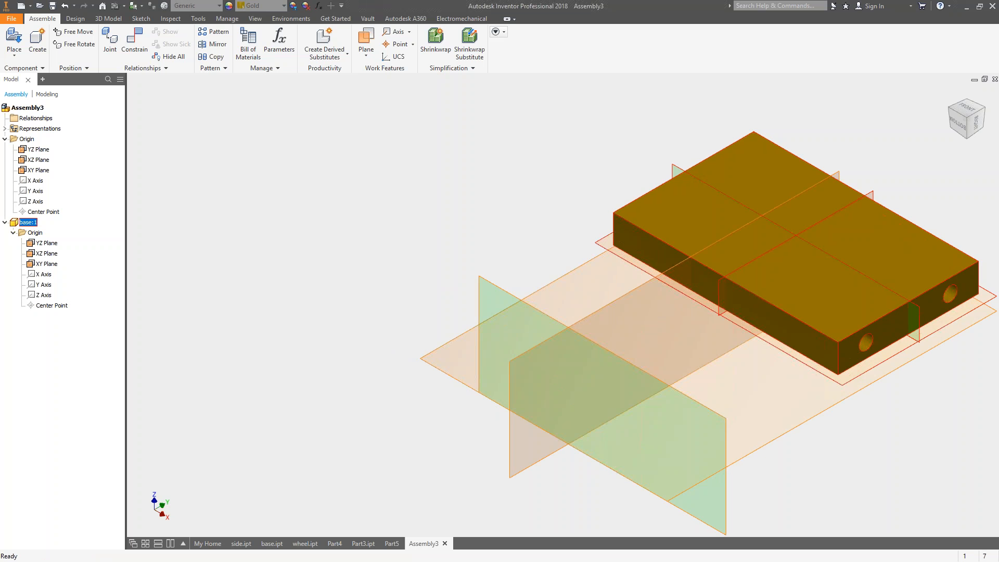
pyautogui.keyDown('shift'); pyautogui.moveTo(584, 214); pyautogui.dragTo(600, 237, button='middle'); pyautogui.keyUp('shift')
pyautogui.moveTo(600, 237); pyautogui.dragTo(496, 249)
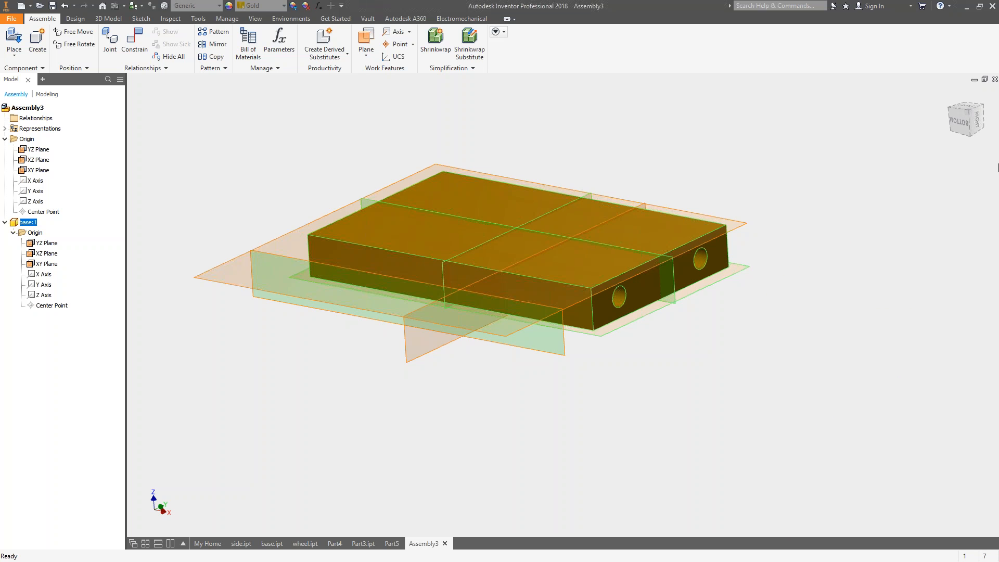
# Apply a flush constraint with 0.000 mm offset between the base's YZ plane and the assembly's YZ plane.
pyautogui.click(140, 39)
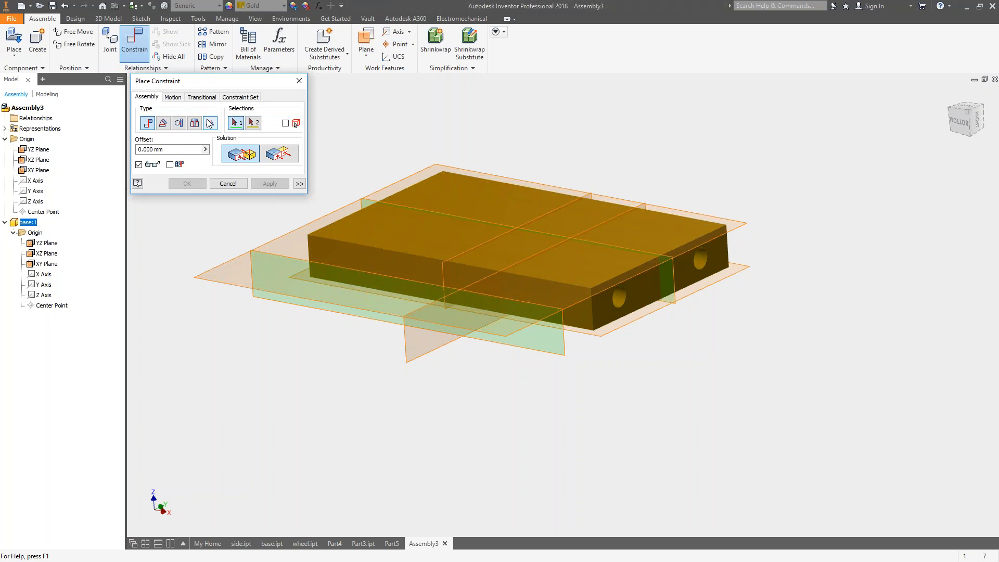
pyautogui.moveTo(238, 87); pyautogui.dragTo(305, 89)
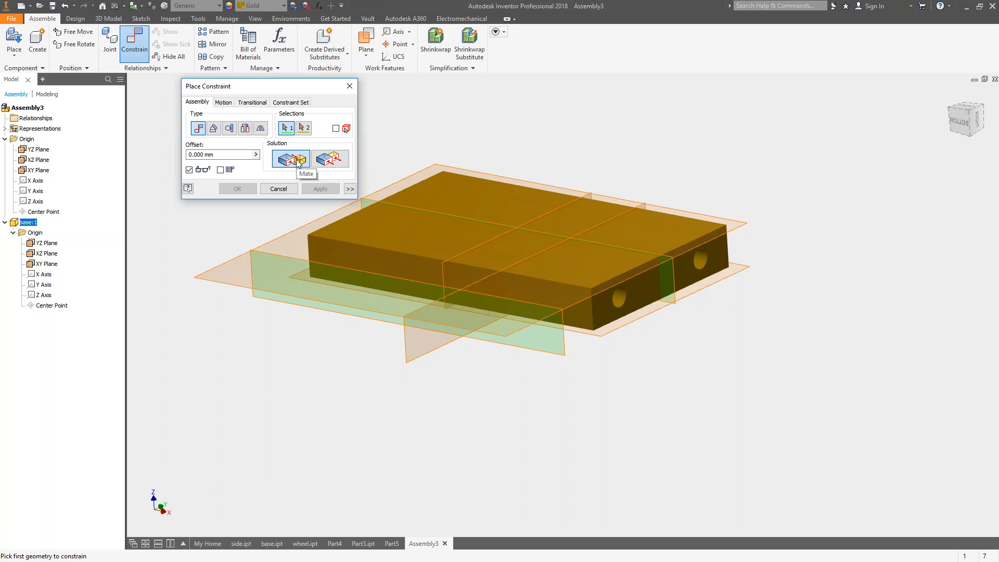
pyautogui.click(329, 160)
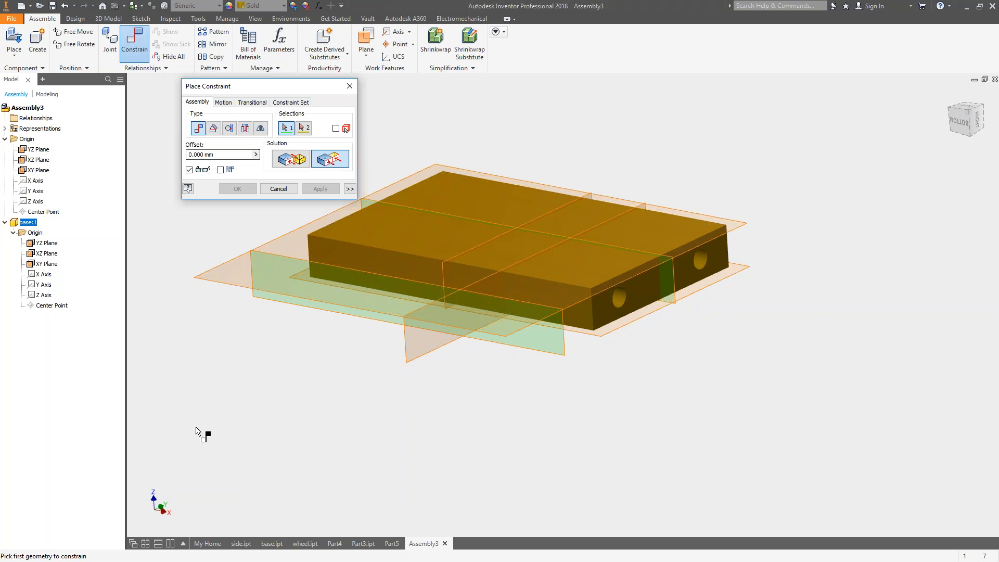
pyautogui.keyDown('shift'); pyautogui.moveTo(644, 195); pyautogui.dragTo(590, 177, button='middle'); pyautogui.keyUp('shift')
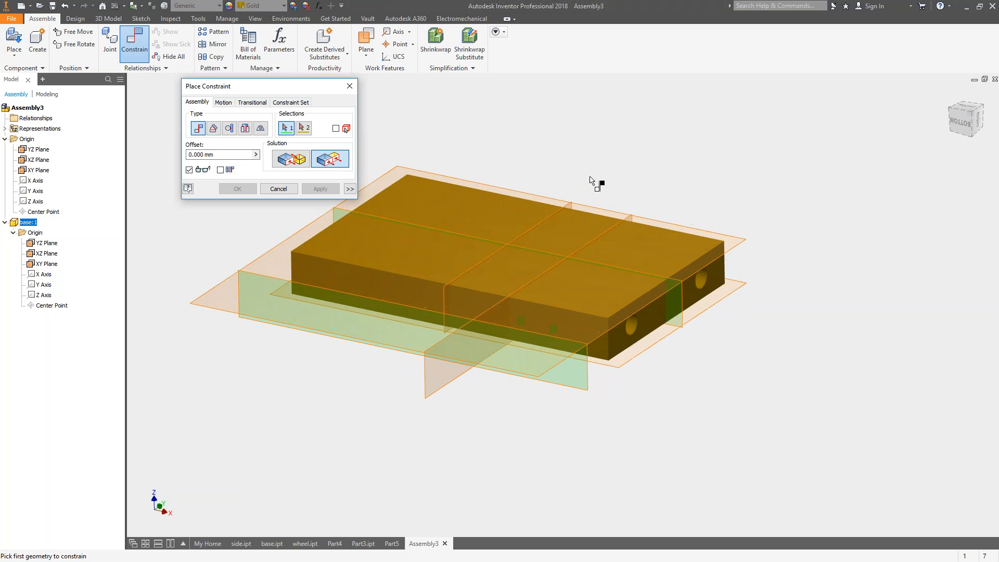
pyautogui.click(573, 205)
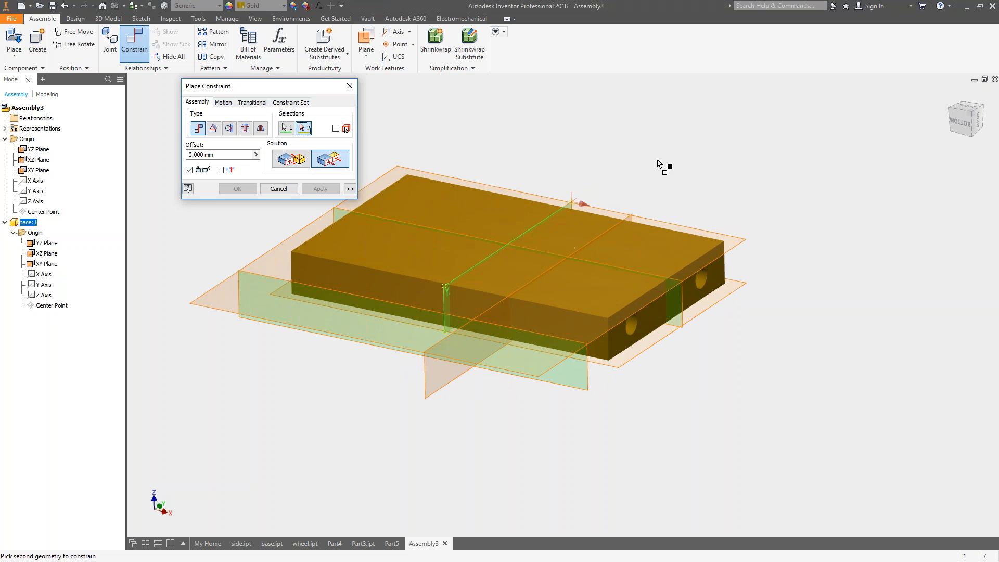
pyautogui.click(445, 390)
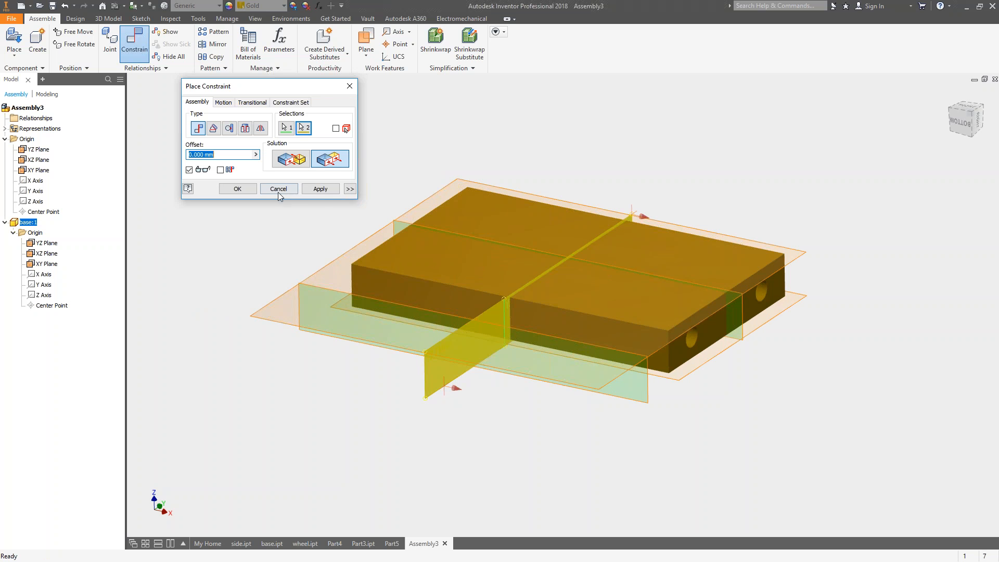
pyautogui.click(332, 190)
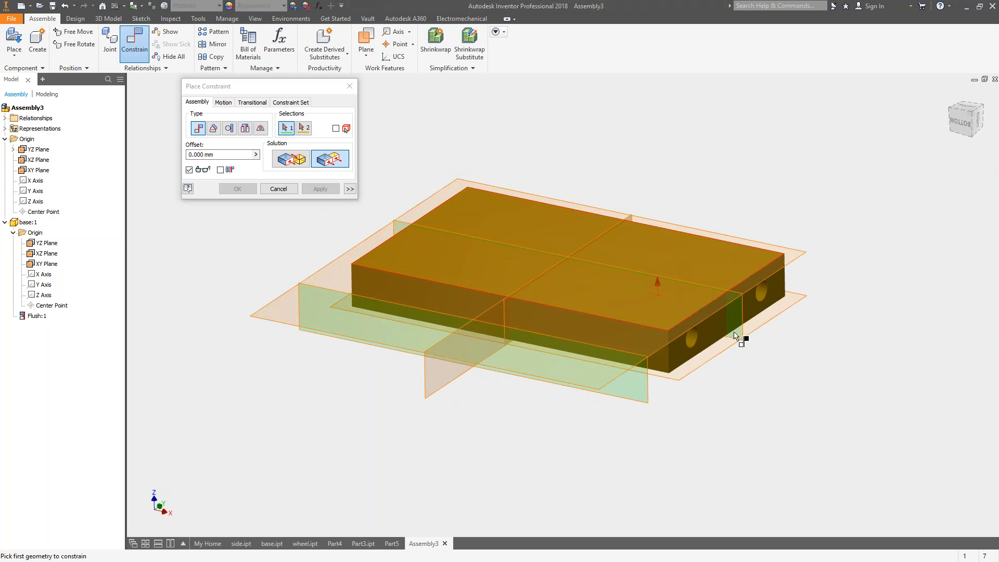
# Apply a flush constraint between the base's XZ plane and the assembly's XZ plane.
pyautogui.click(743, 337)
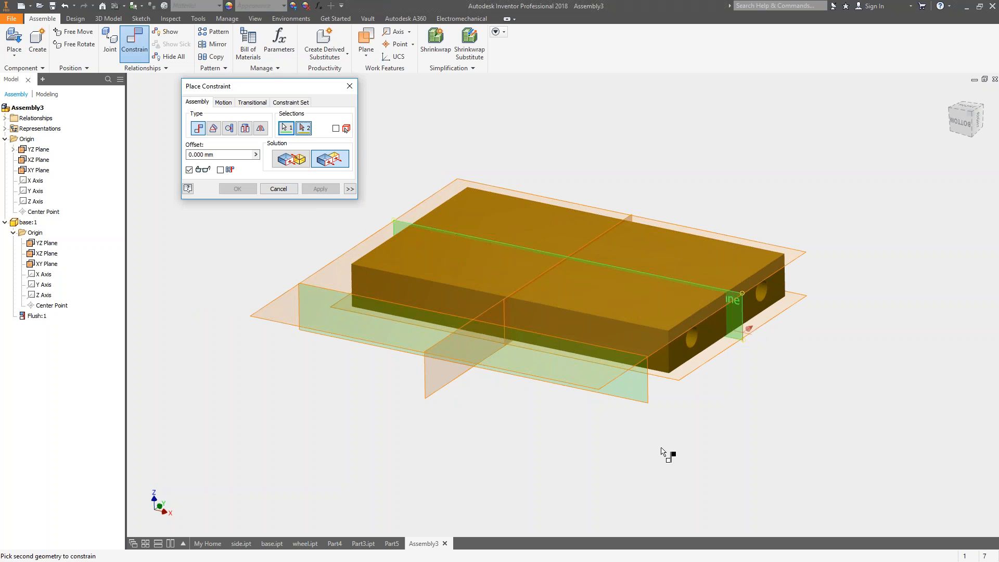
pyautogui.click(651, 401)
pyautogui.click(321, 189)
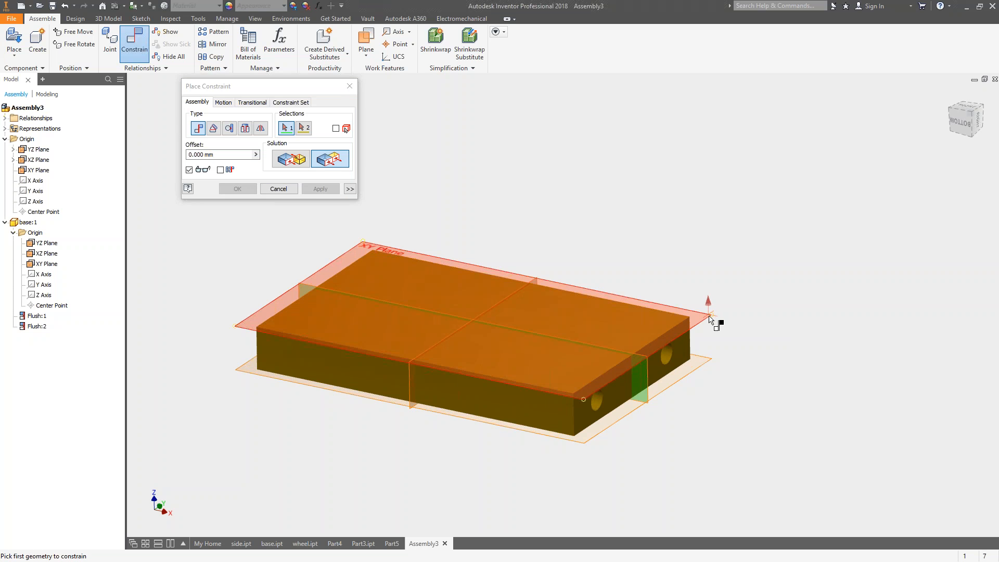
# Apply a flush constraint between the base's XY plane and the assembly's XY plane, and finish placing constraints.
pyautogui.click(710, 319)
pyautogui.click(718, 364)
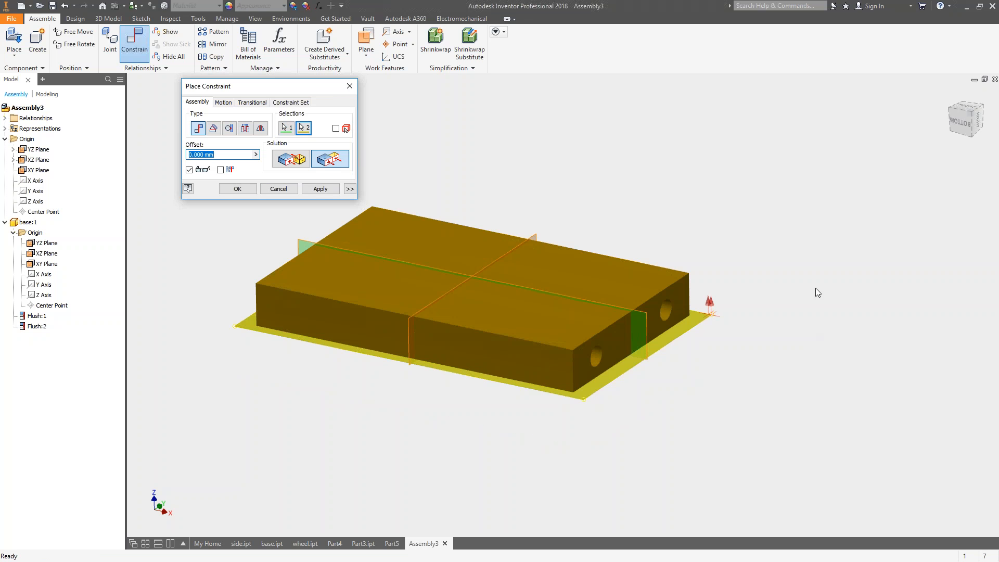
pyautogui.keyDown('shift'); pyautogui.moveTo(814, 308); pyautogui.dragTo(736, 299, button='middle'); pyautogui.keyUp('shift')
pyautogui.keyDown('shift'); pyautogui.moveTo(481, 391); pyautogui.dragTo(641, 358, button='middle'); pyautogui.keyUp('shift')
pyautogui.click(320, 192)
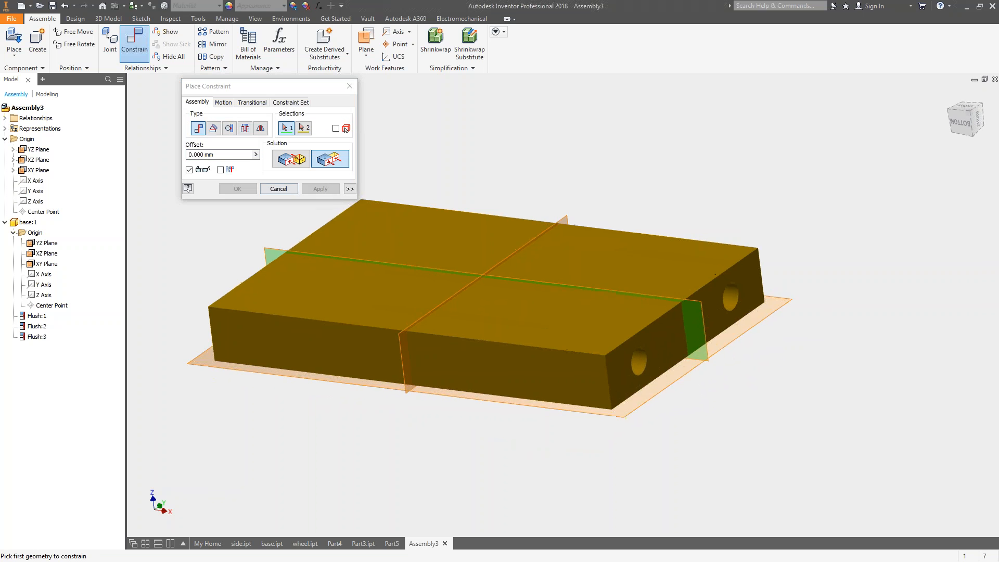
pyautogui.click(273, 188)
# Try to move the constrained base to test whether it is locked in position.
pyautogui.click(466, 260)
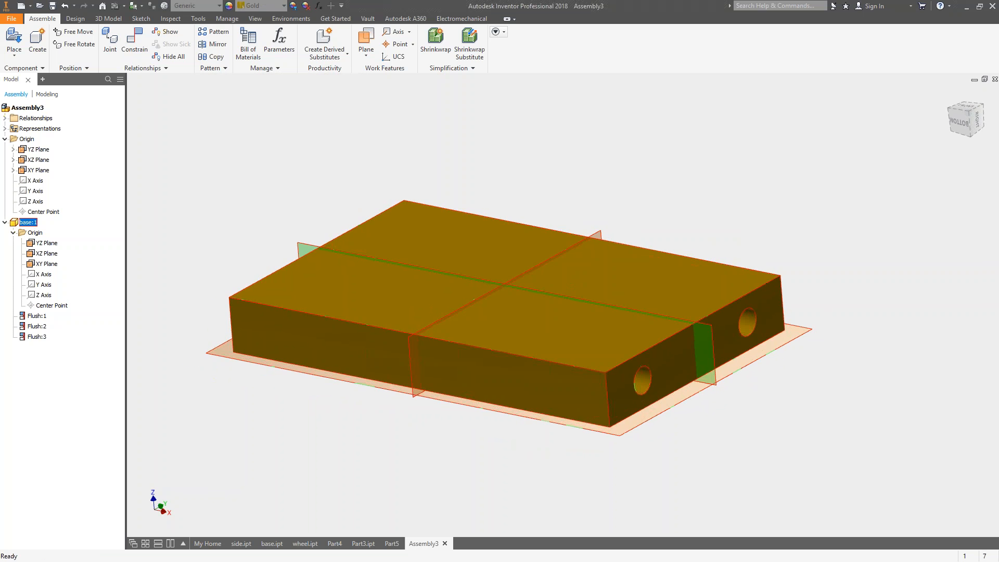
pyautogui.moveTo(466, 260); pyautogui.dragTo(532, 178)
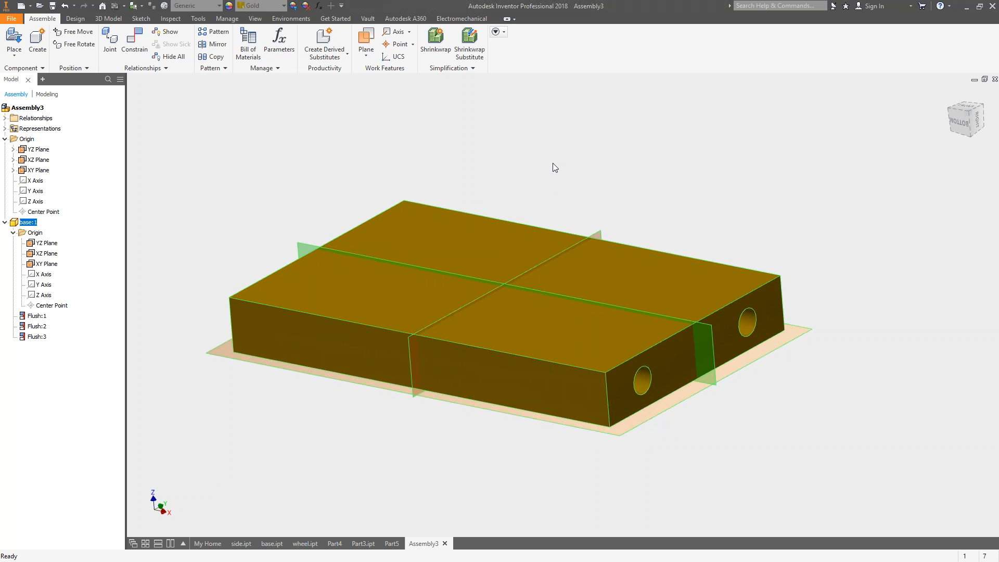
pyautogui.moveTo(491, 245); pyautogui.dragTo(515, 221)
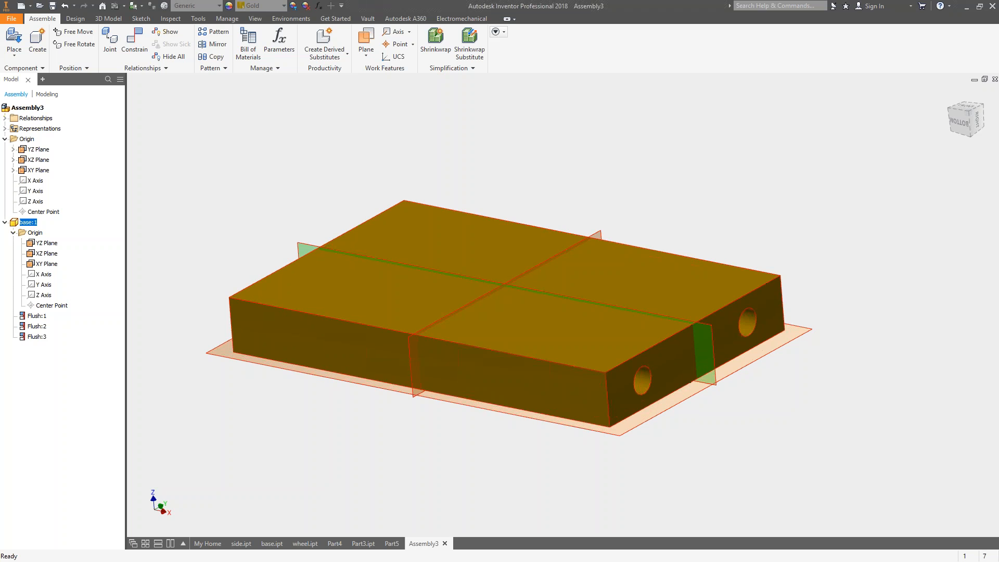
# Ground the base component, and collapse the assembly origin and base entries in the model tree.
pyautogui.rightClick(472, 237)
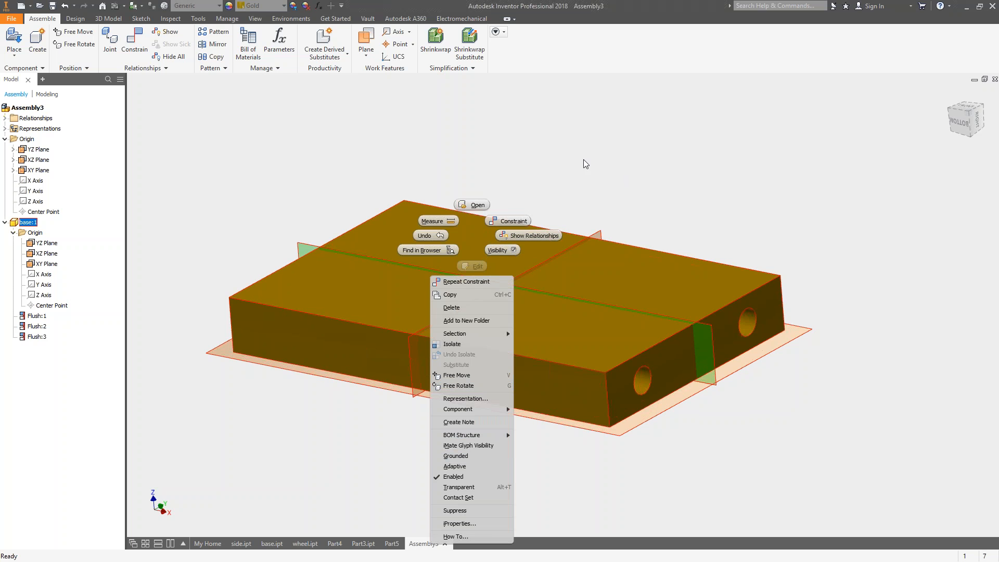
pyautogui.click(475, 236)
pyautogui.rightClick(473, 235)
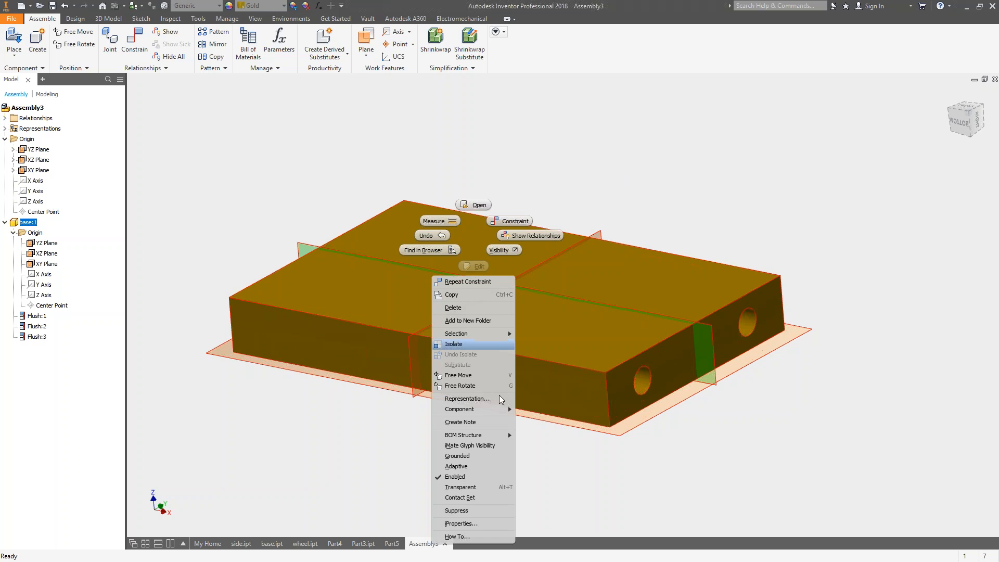
pyautogui.click(458, 456)
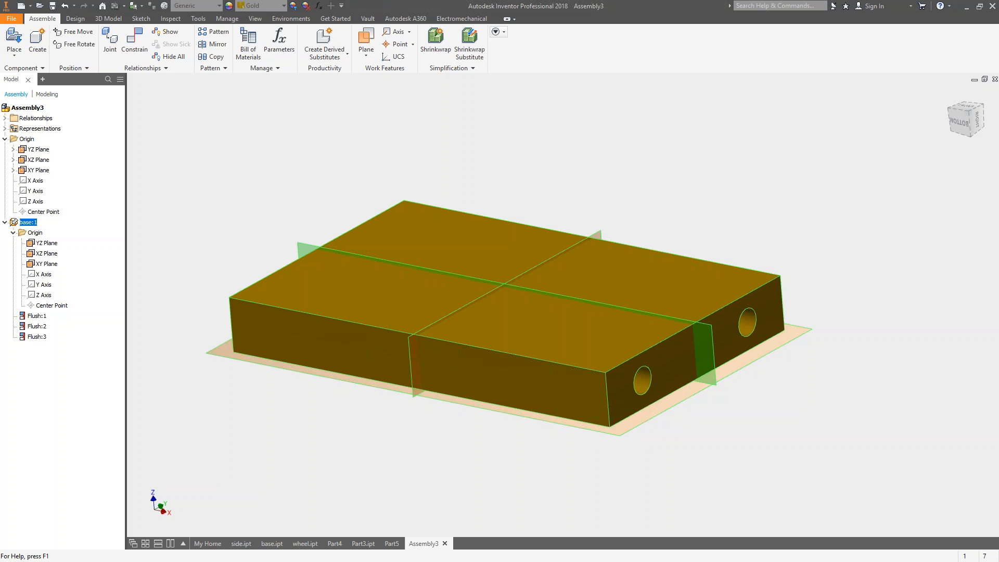
pyautogui.click(5, 139)
pyautogui.click(5, 149)
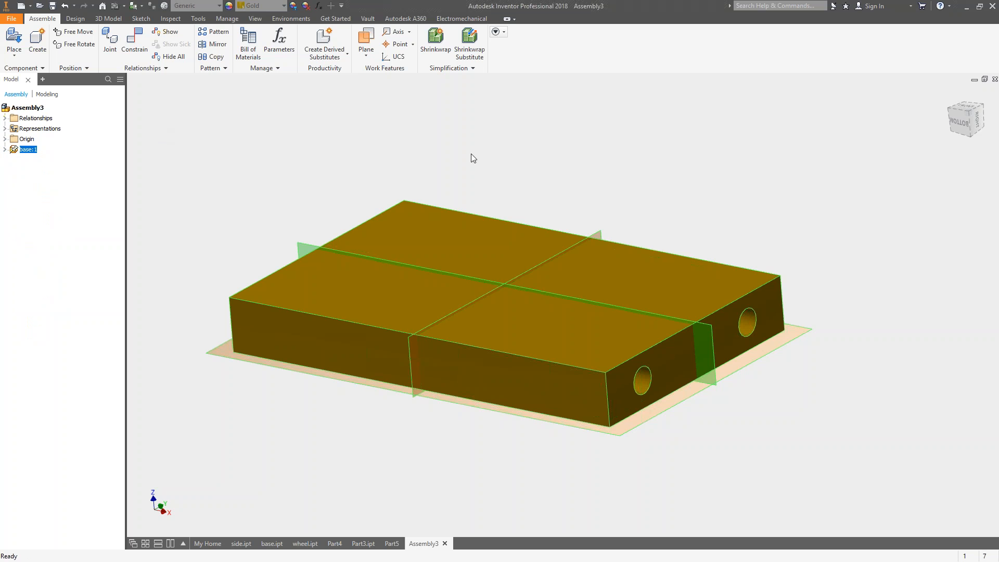
# Place two instances of side.ipt from the Inventor 101 workspace folder around the base.
pyautogui.click(18, 42)
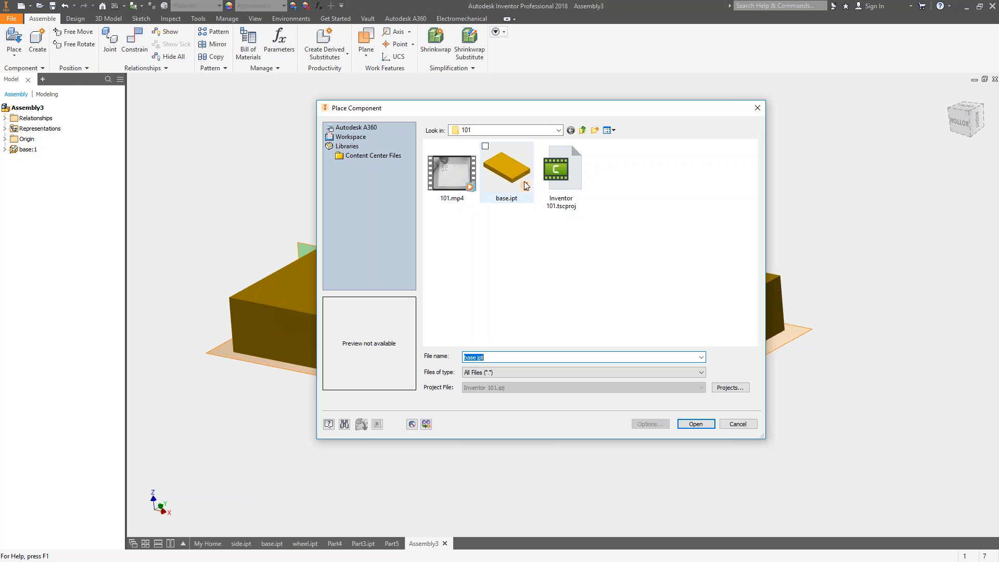
pyautogui.click(570, 130)
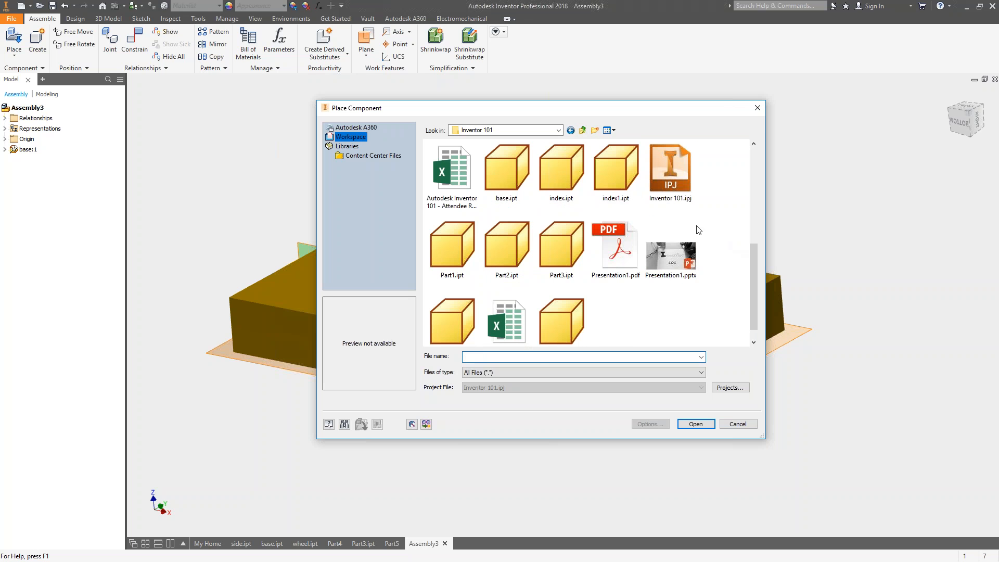
pyautogui.click(451, 322)
pyautogui.click(695, 424)
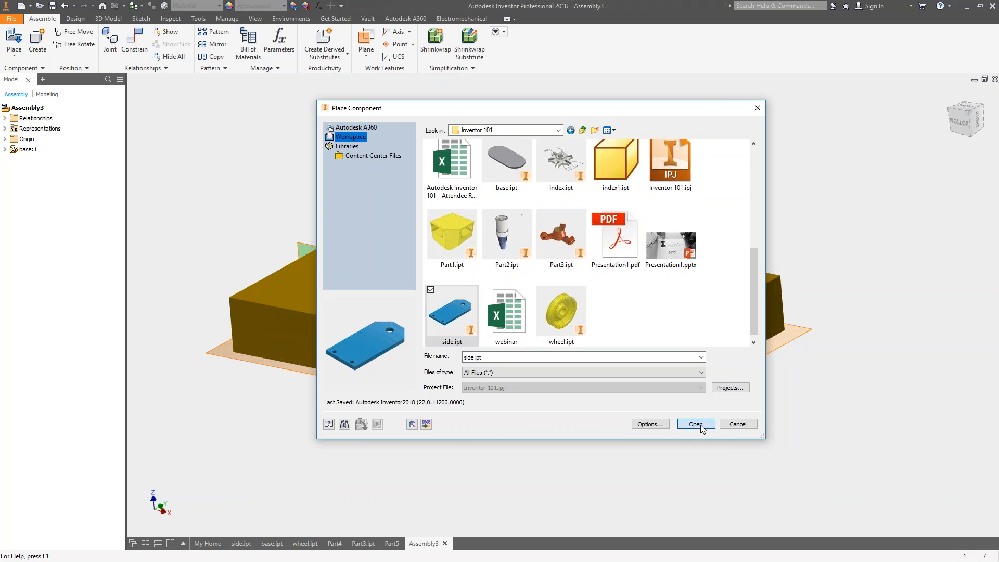
pyautogui.scroll(3, 584, 363)
pyautogui.moveTo(585, 363); pyautogui.dragTo(514, 374, button='middle')
pyautogui.click(664, 308)
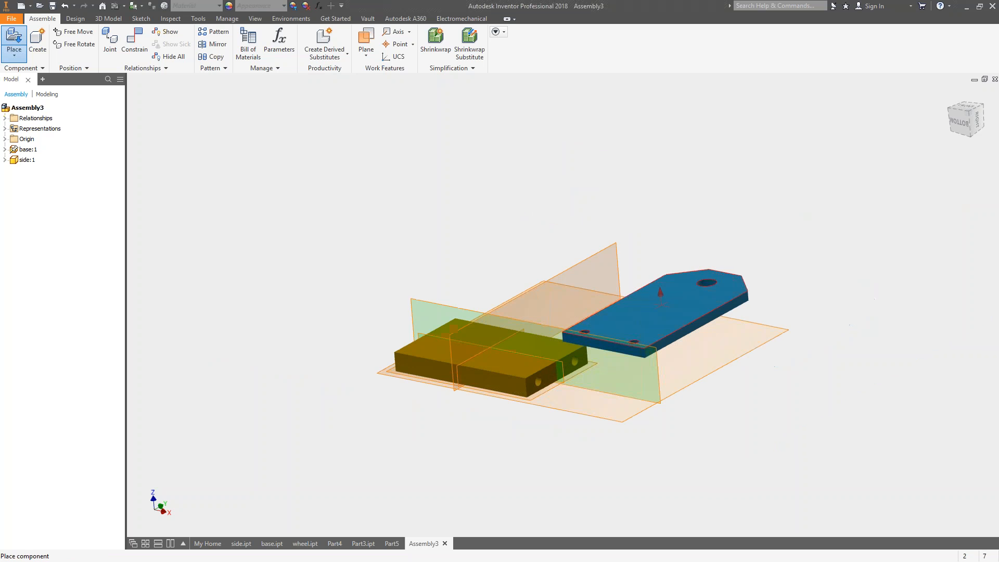
pyautogui.click(321, 182)
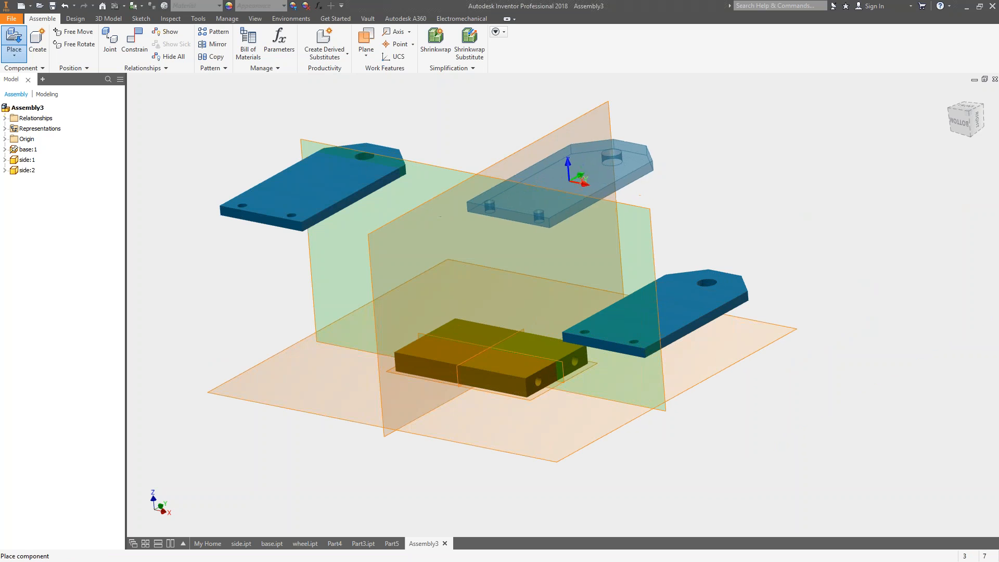
pyautogui.press('Escape')
# Place two instances of wheel.ipt from the Inventor 101 folder in free space beside the side plates.
pyautogui.click(14, 37)
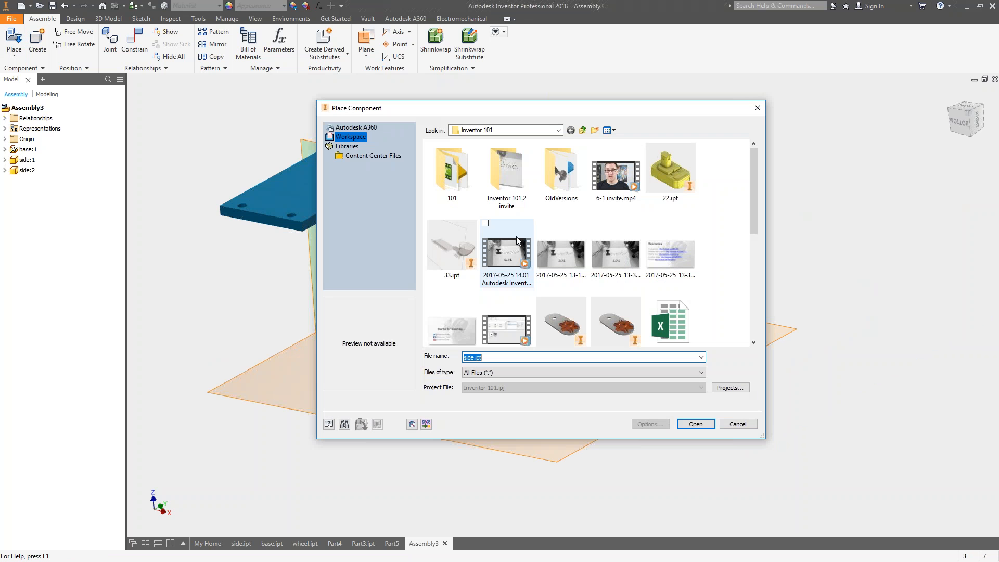
pyautogui.moveTo(755, 190); pyautogui.dragTo(756, 264)
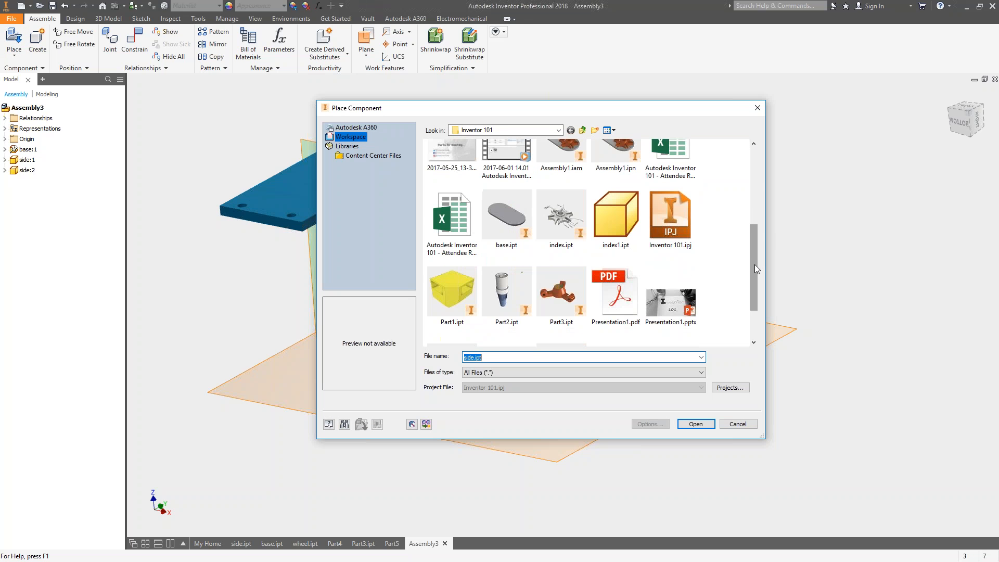
pyautogui.scroll(-2, 748, 268)
pyautogui.click(587, 307)
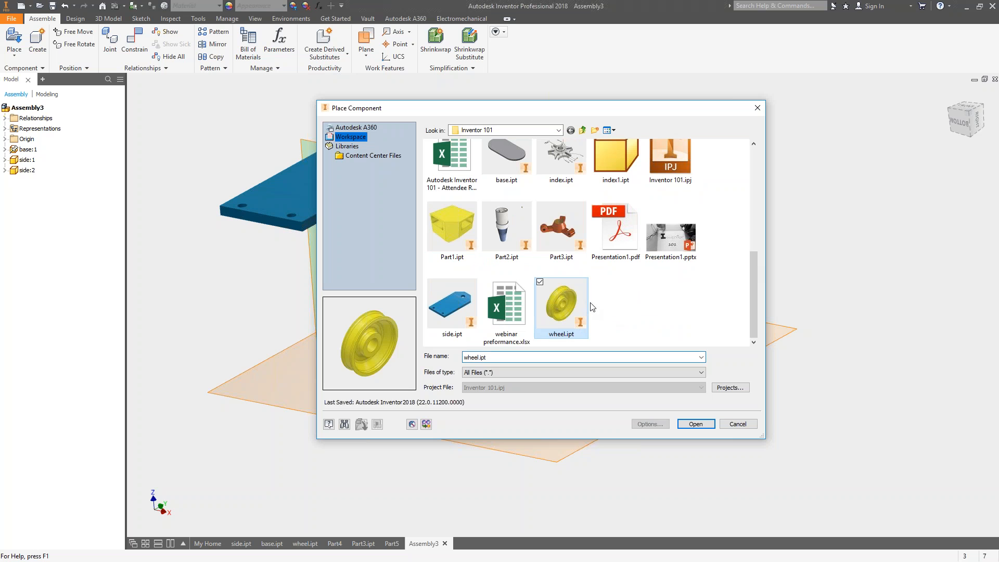
pyautogui.click(703, 424)
pyautogui.click(807, 203)
pyautogui.click(666, 169)
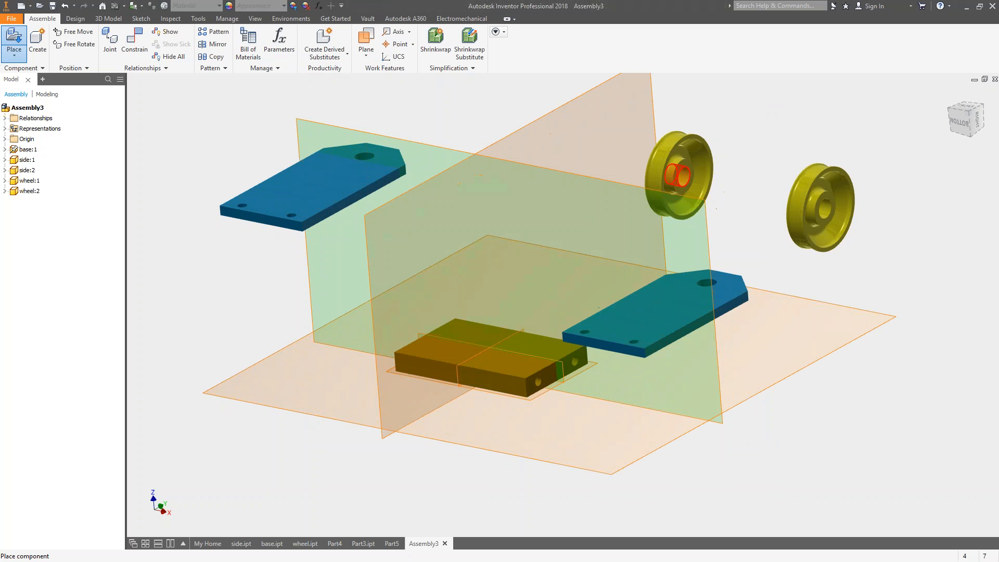
pyautogui.press('Escape')
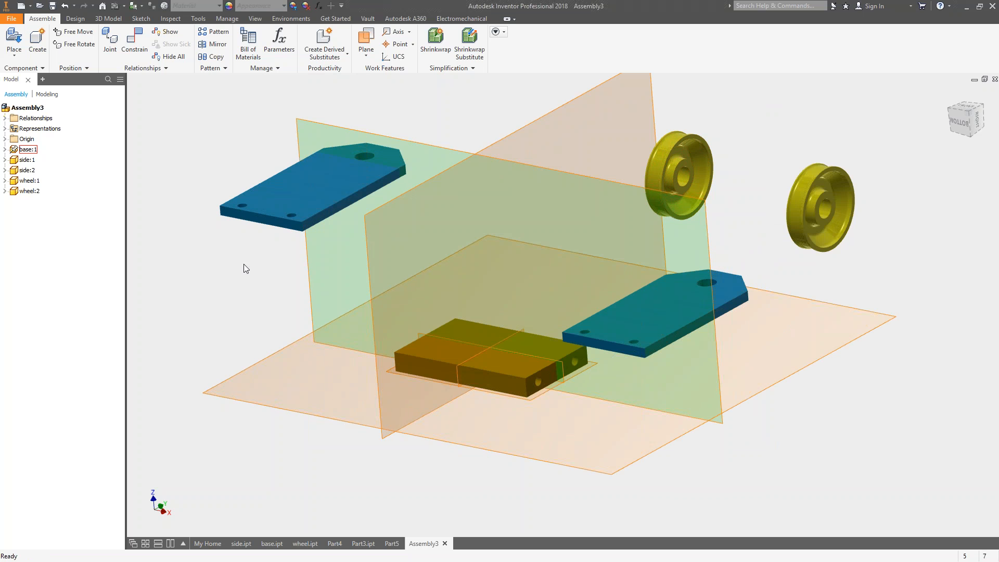
# Hide the assembly origin's YZ, XZ and XY planes.
pyautogui.click(5, 139)
pyautogui.click(37, 150)
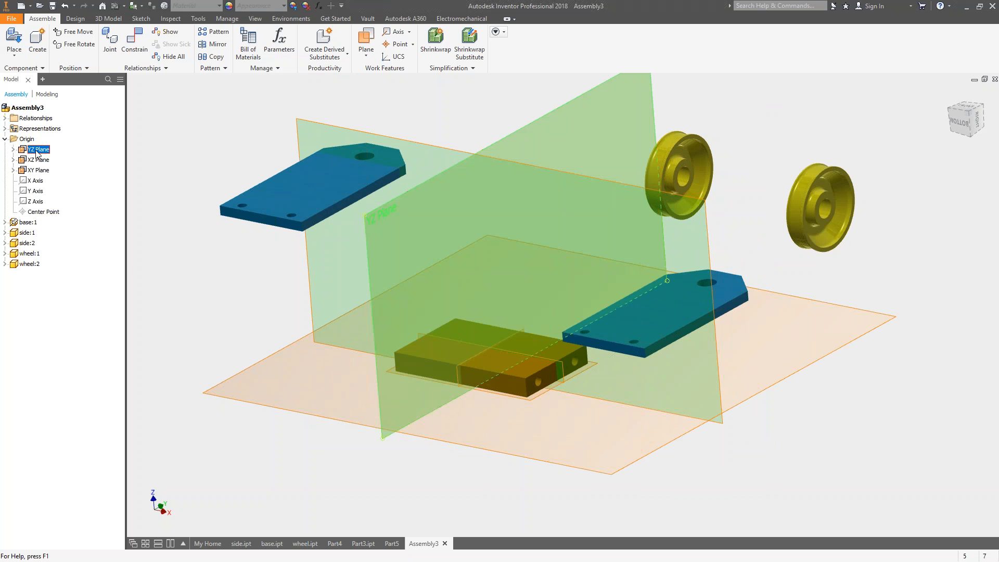
pyautogui.keyDown('shift'); pyautogui.click(39, 171); pyautogui.keyUp('shift')
pyautogui.rightClick(45, 171)
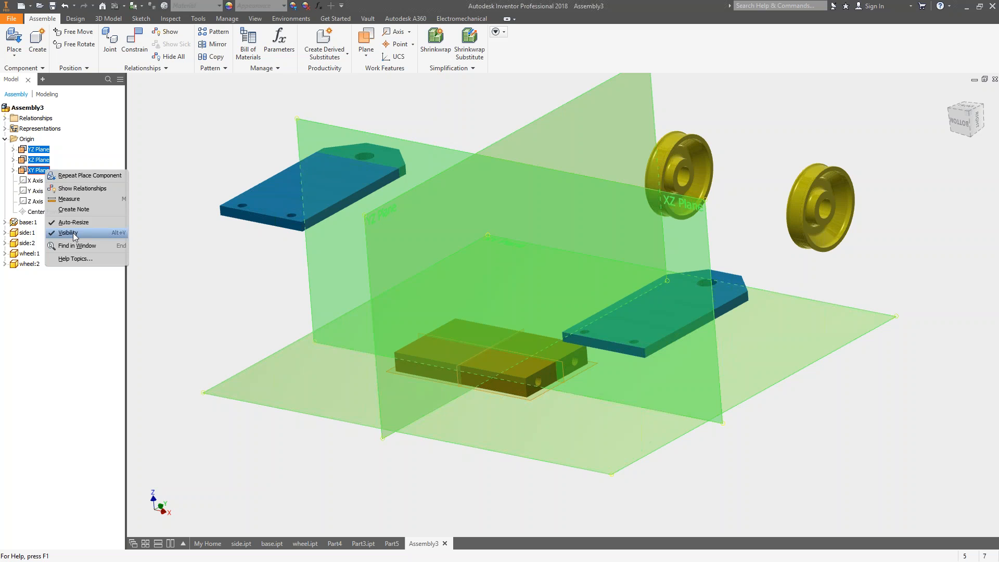
pyautogui.click(68, 232)
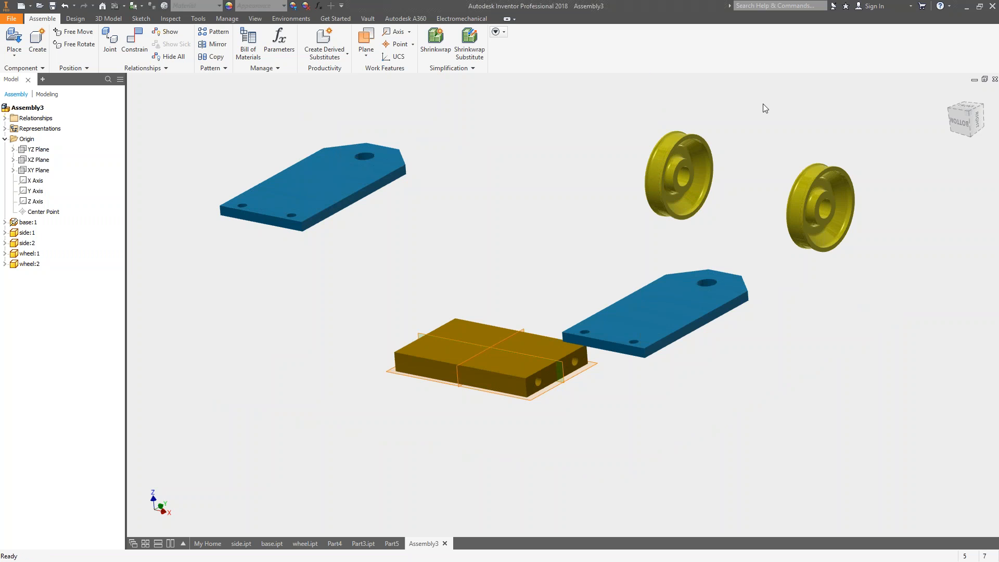
# Switch the assembly's view projection to perspective.
pyautogui.scroll(3, 468, 245)
pyautogui.scroll(-2, 417, 122)
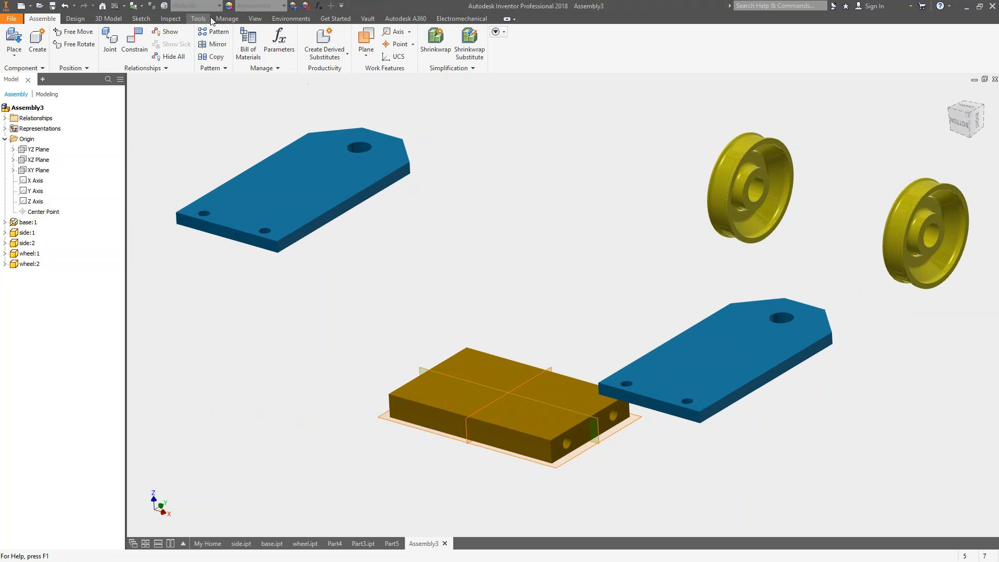
pyautogui.click(256, 19)
pyautogui.click(244, 32)
pyautogui.click(253, 70)
pyautogui.moveTo(622, 203); pyautogui.dragTo(604, 221, button='middle')
pyautogui.moveTo(596, 184); pyautogui.dragTo(599, 184, button='middle')
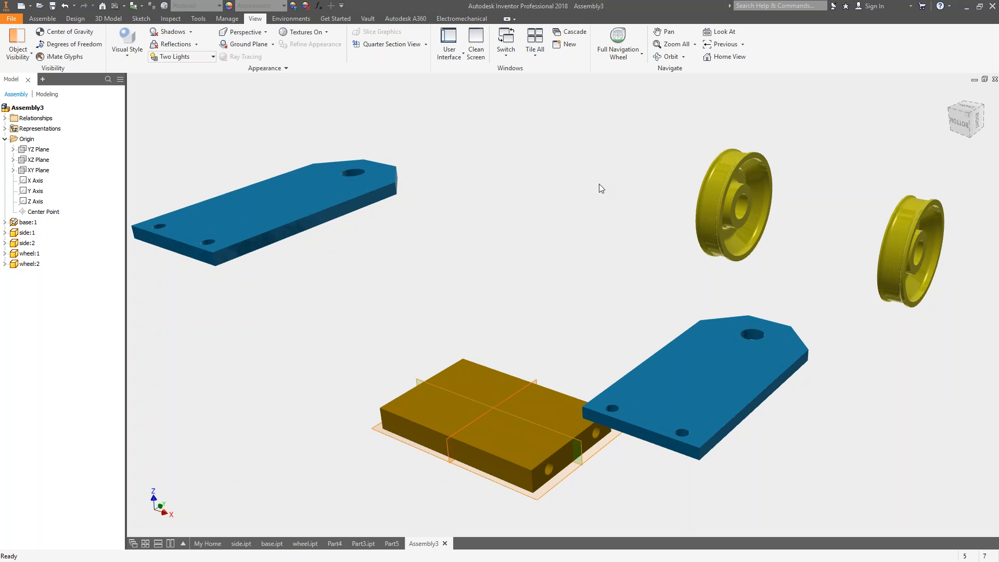
# Apply an insert constraint with 0 mm offset between the first side plate's lower front hole and the base's front end hole.
pyautogui.click(48, 21)
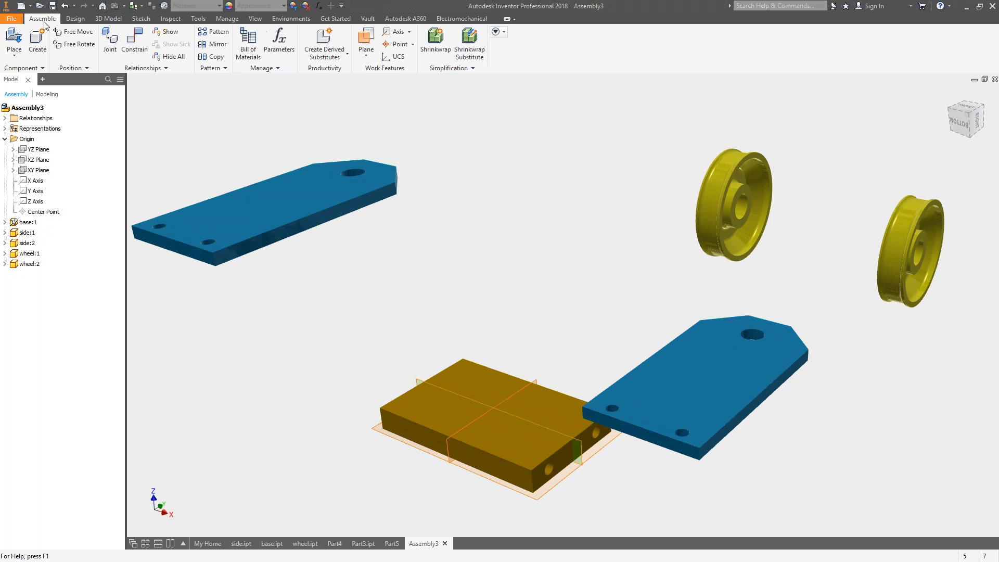
pyautogui.click(140, 44)
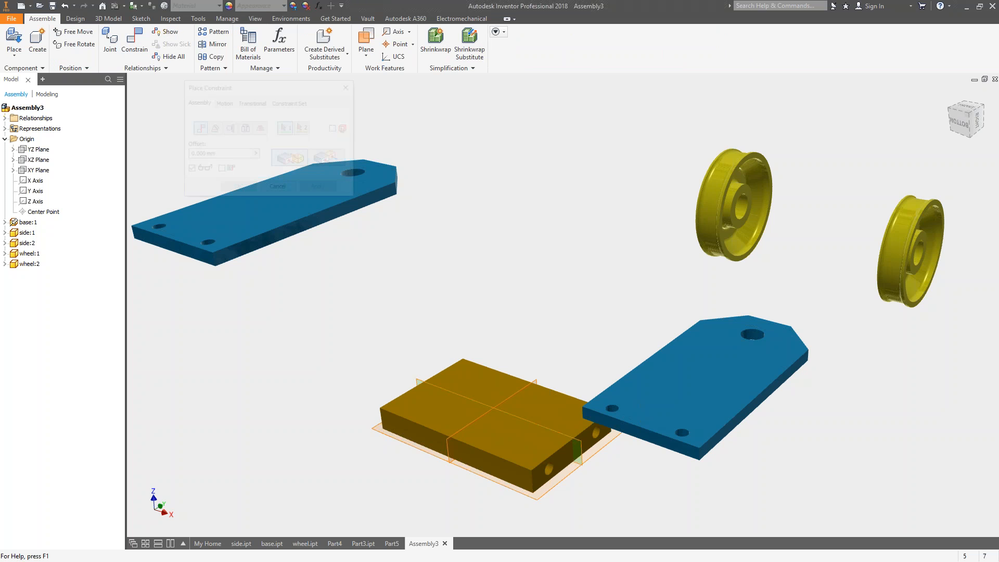
pyautogui.moveTo(296, 86); pyautogui.dragTo(574, 88)
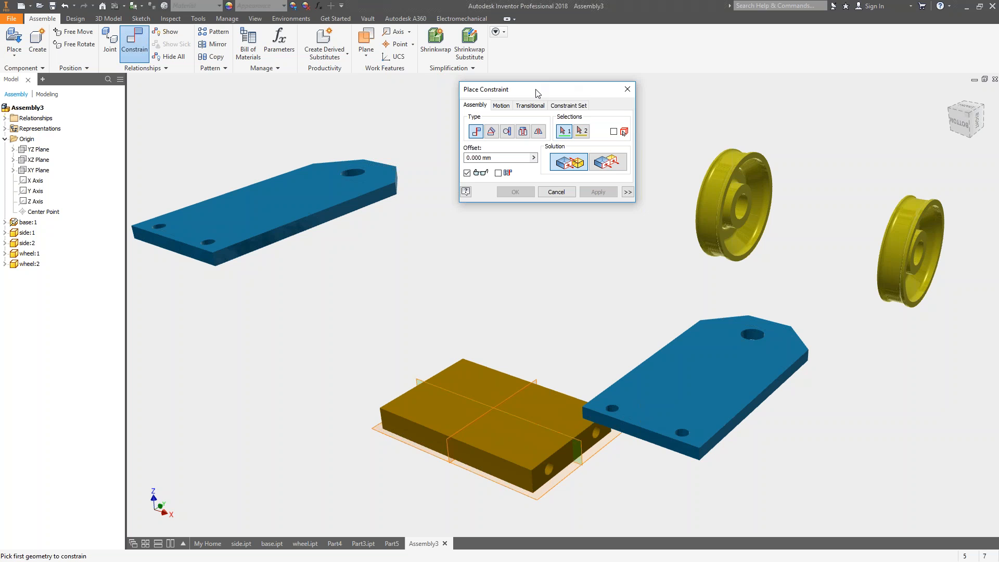
pyautogui.moveTo(536, 89); pyautogui.dragTo(474, 73)
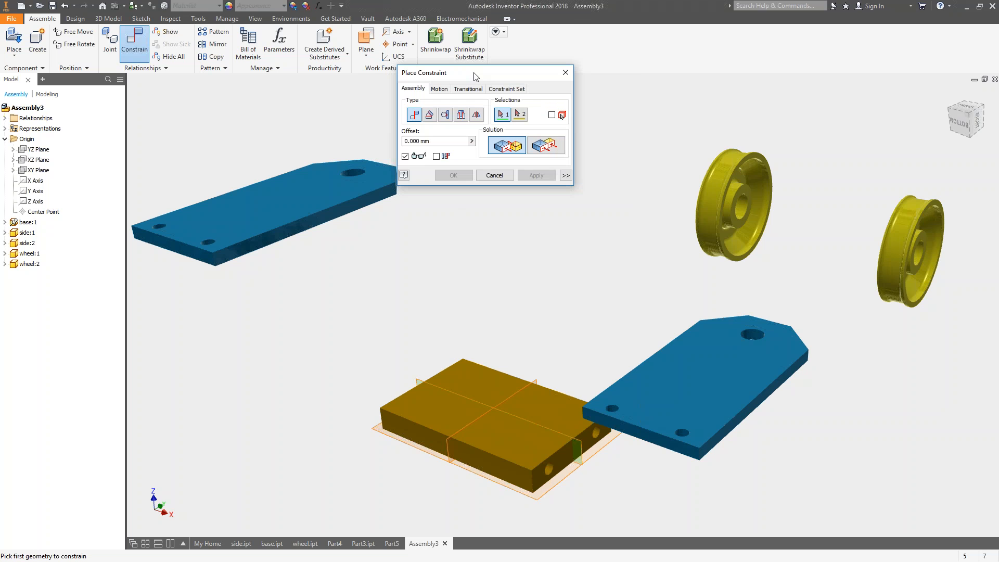
pyautogui.click(461, 115)
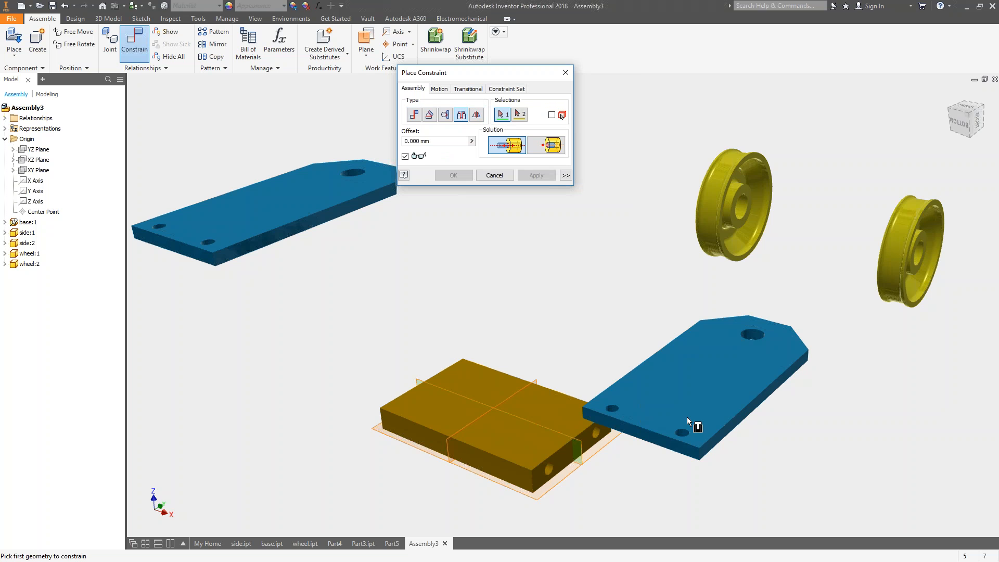
pyautogui.click(688, 434)
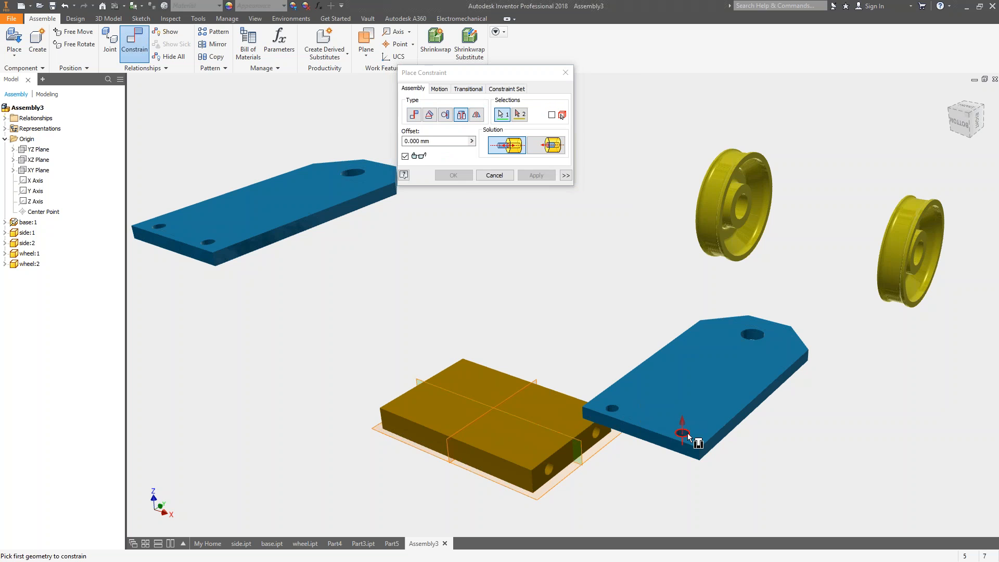
pyautogui.click(553, 475)
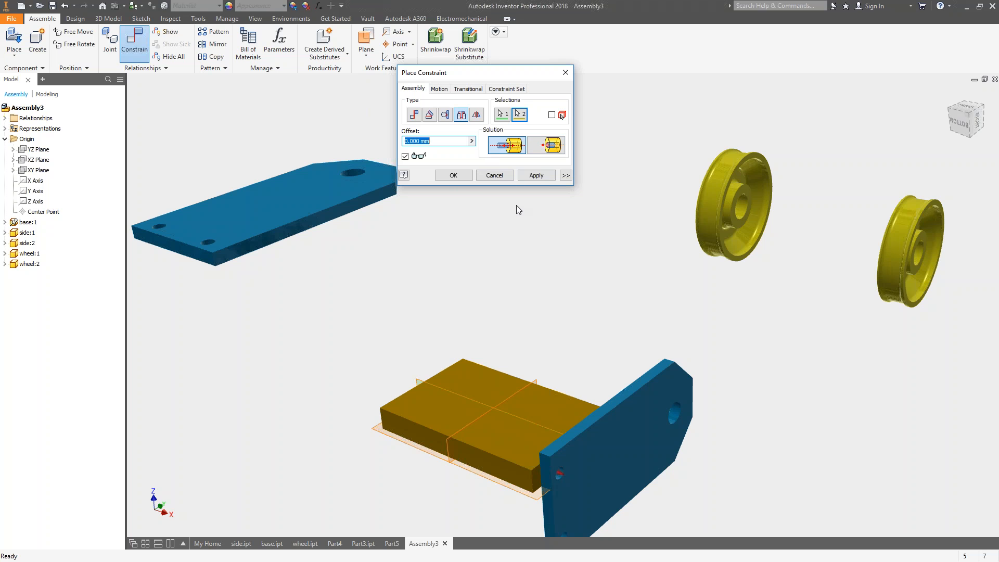
pyautogui.click(454, 176)
# Rotate the first side plate about its constrained hole to test its remaining freedom of movement.
pyautogui.moveTo(651, 403); pyautogui.dragTo(572, 370)
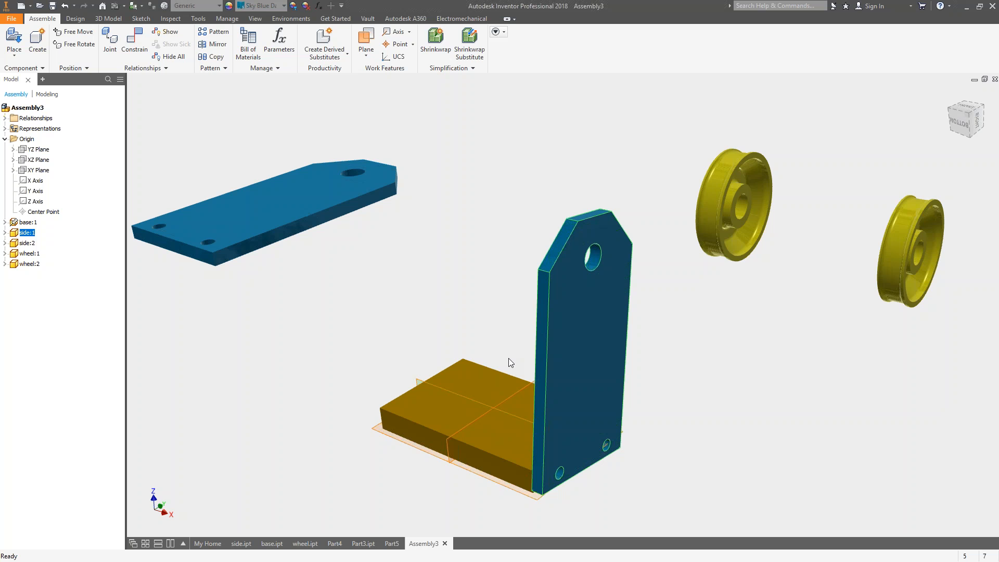
pyautogui.moveTo(602, 350); pyautogui.dragTo(588, 384)
pyautogui.click(697, 384)
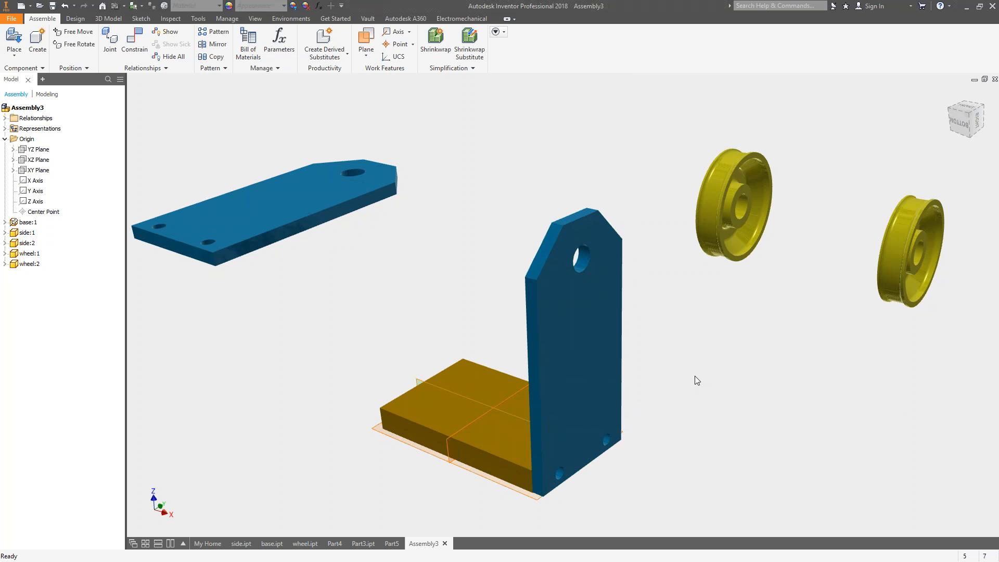
pyautogui.keyDown('shift'); pyautogui.moveTo(652, 391); pyautogui.dragTo(614, 312, button='middle'); pyautogui.keyUp('shift')
pyautogui.moveTo(612, 287); pyautogui.dragTo(541, 291)
pyautogui.keyDown('shift'); pyautogui.moveTo(541, 291); pyautogui.dragTo(637, 337, button='middle'); pyautogui.keyUp('shift')
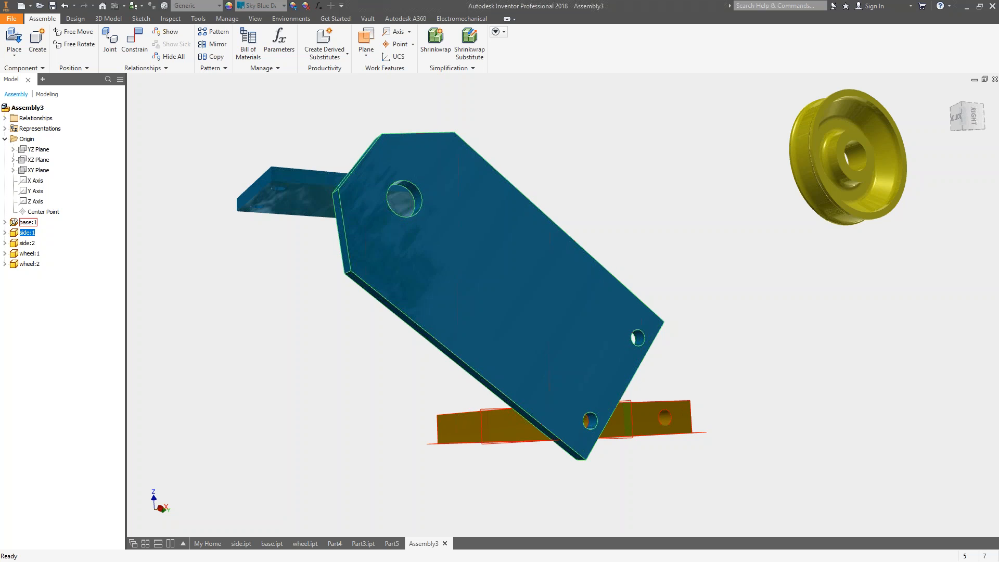
# Try an insert constraint between the side plate's second lower hole and the base's other end hole, and cancel it.
pyautogui.click(134, 41)
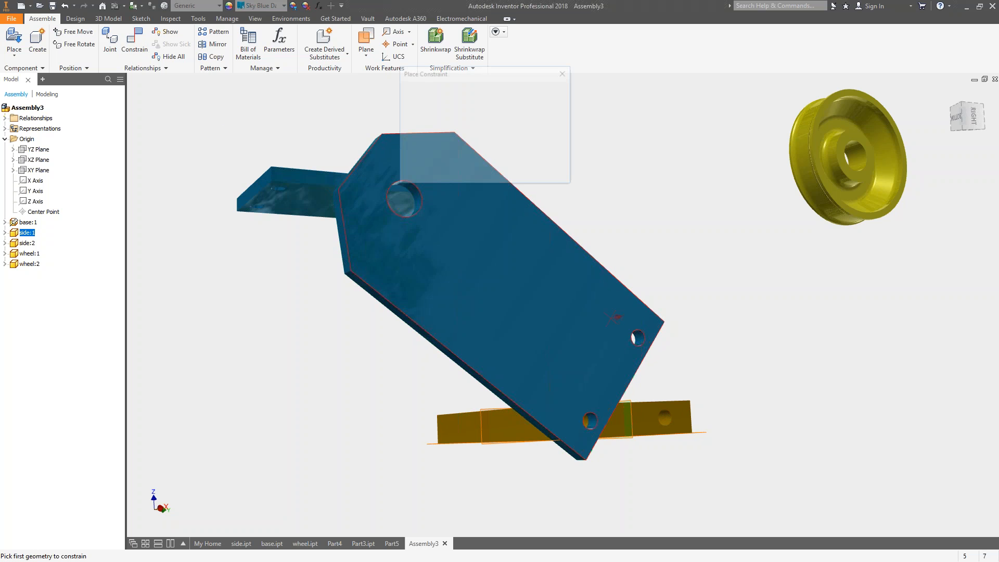
pyautogui.keyDown('shift'); pyautogui.moveTo(644, 336); pyautogui.dragTo(550, 354, button='middle'); pyautogui.keyUp('shift')
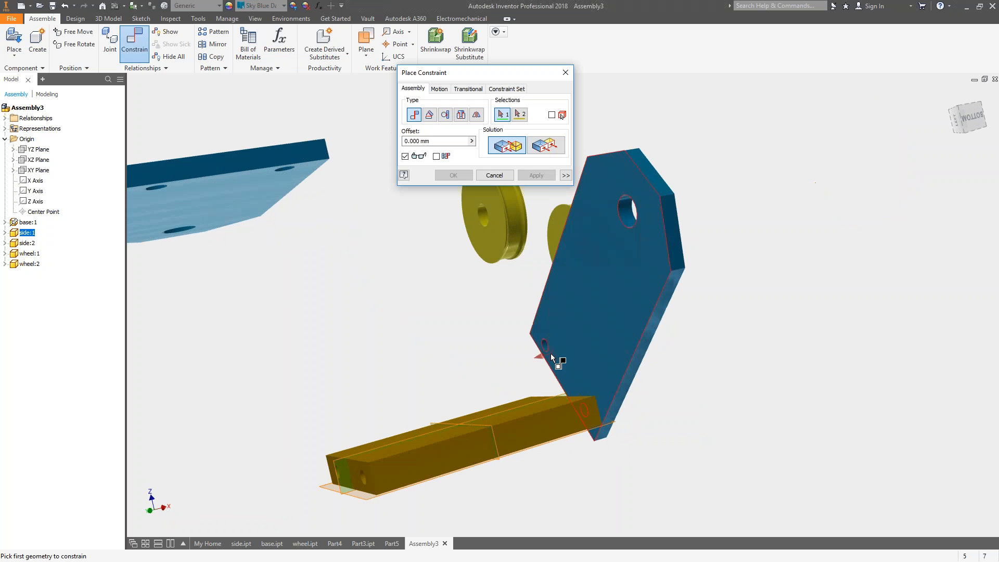
pyautogui.click(461, 115)
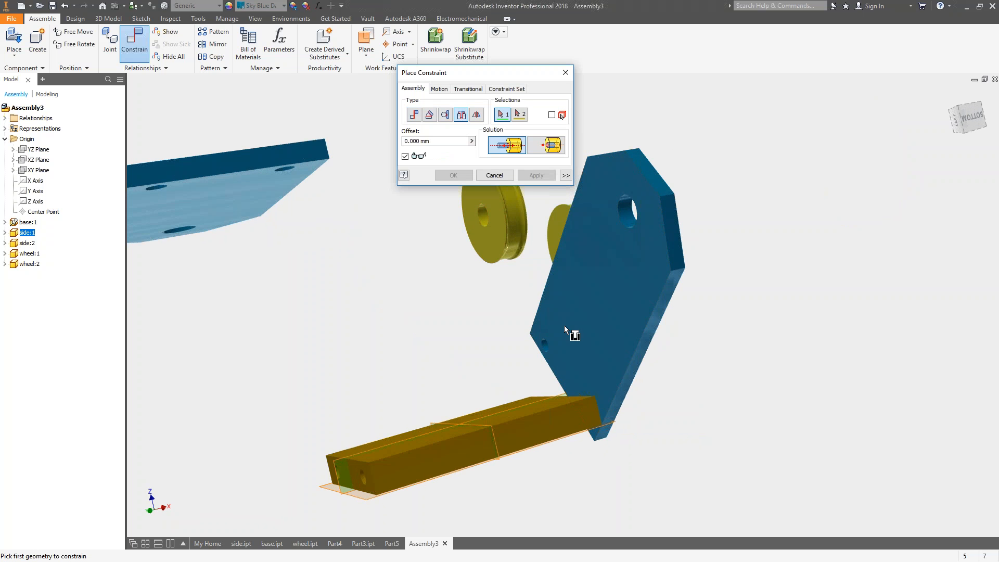
pyautogui.click(547, 346)
pyautogui.press('F5')
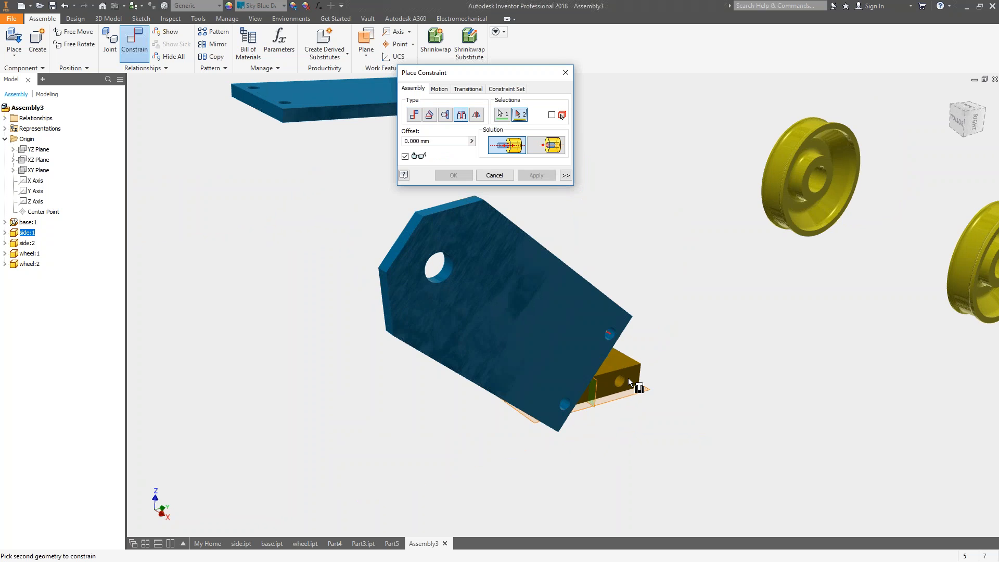
pyautogui.click(635, 383)
pyautogui.keyDown('shift'); pyautogui.moveTo(754, 321); pyautogui.dragTo(753, 322, button='middle'); pyautogui.keyUp('shift')
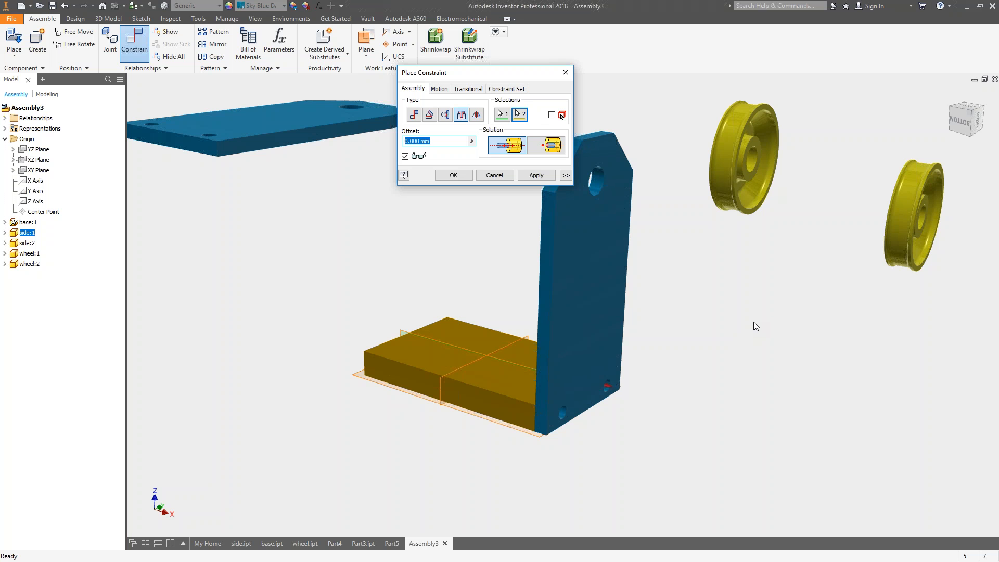
pyautogui.click(494, 179)
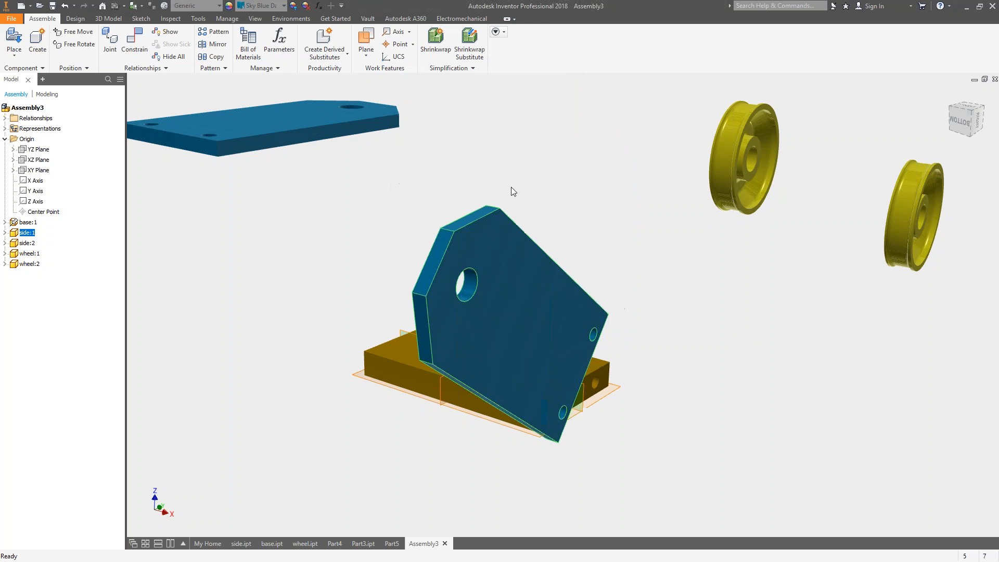
pyautogui.click(407, 210)
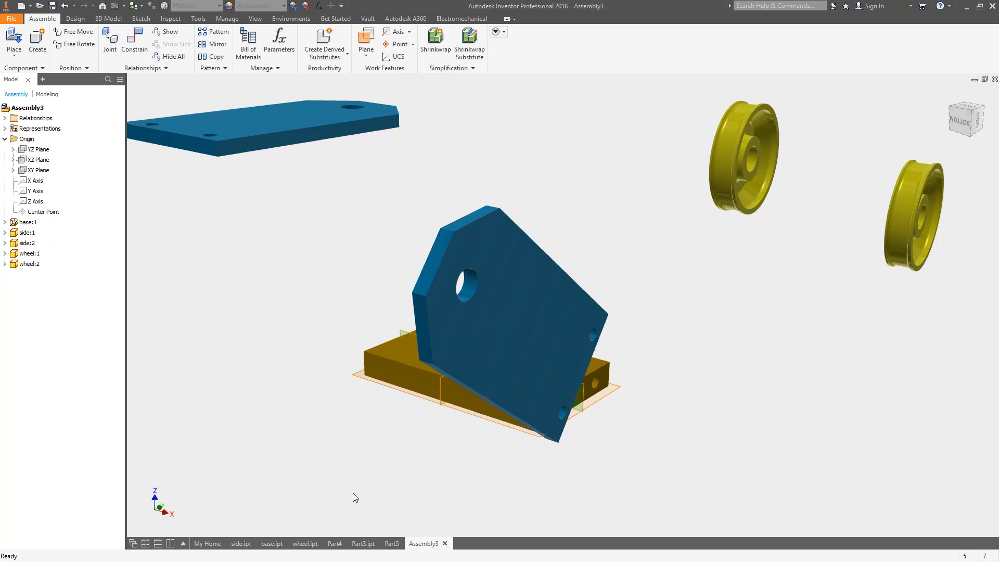
# In the side part, set Hole1's distance from the plate's long vertical edge to 12 mm.
pyautogui.click(241, 543)
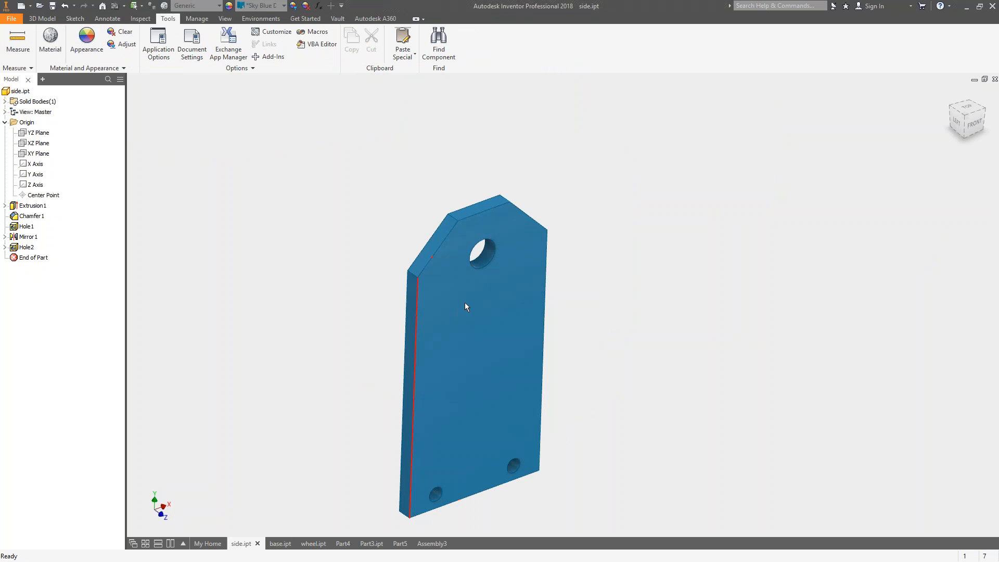
pyautogui.click(5, 247)
pyautogui.click(36, 258)
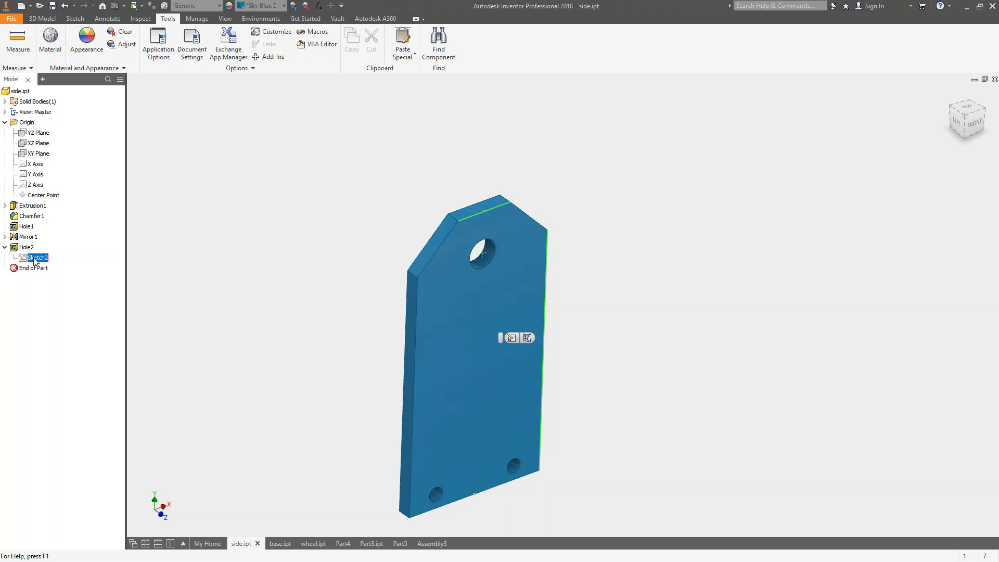
pyautogui.click(26, 247)
pyautogui.click(27, 228)
pyautogui.click(27, 227)
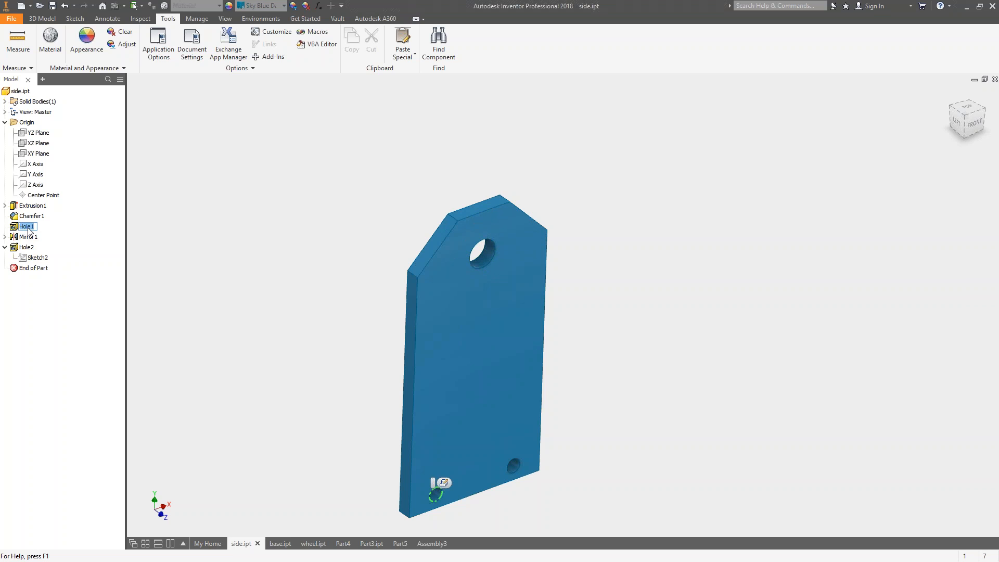
pyautogui.doubleClick(16, 229)
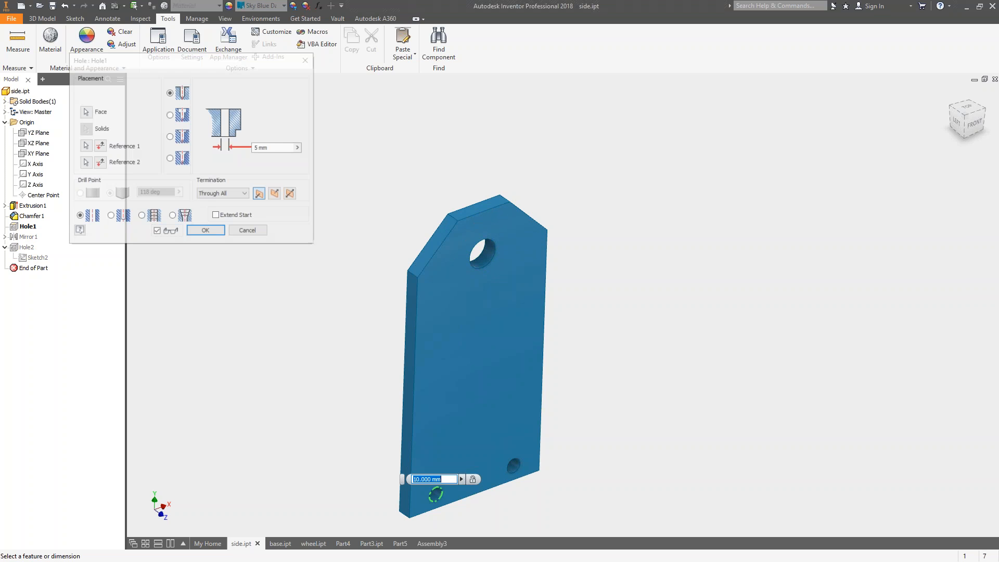
pyautogui.moveTo(437, 515); pyautogui.dragTo(411, 385, button='middle')
pyautogui.scroll(-5, 410, 385)
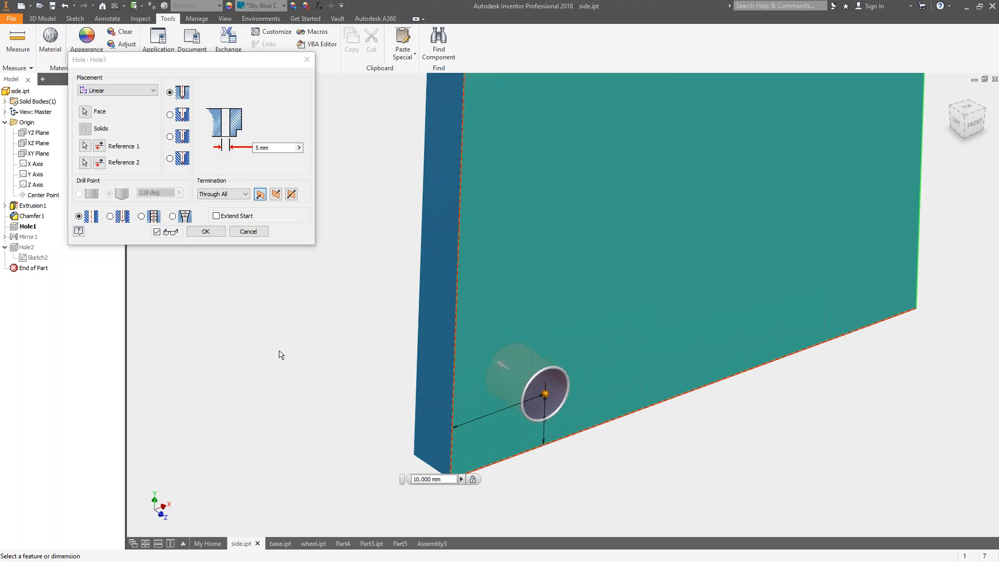
pyautogui.click(85, 146)
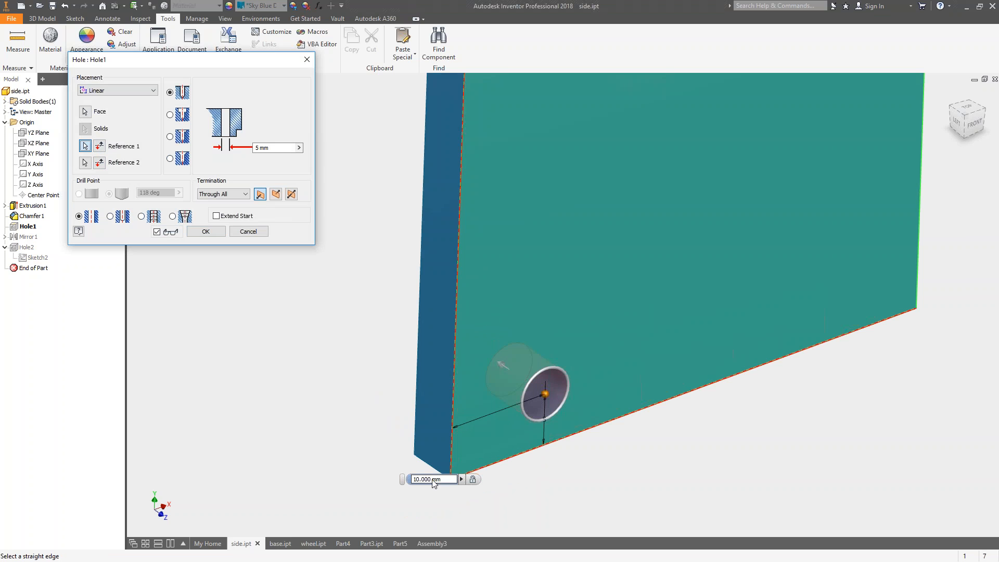
pyautogui.click(446, 479)
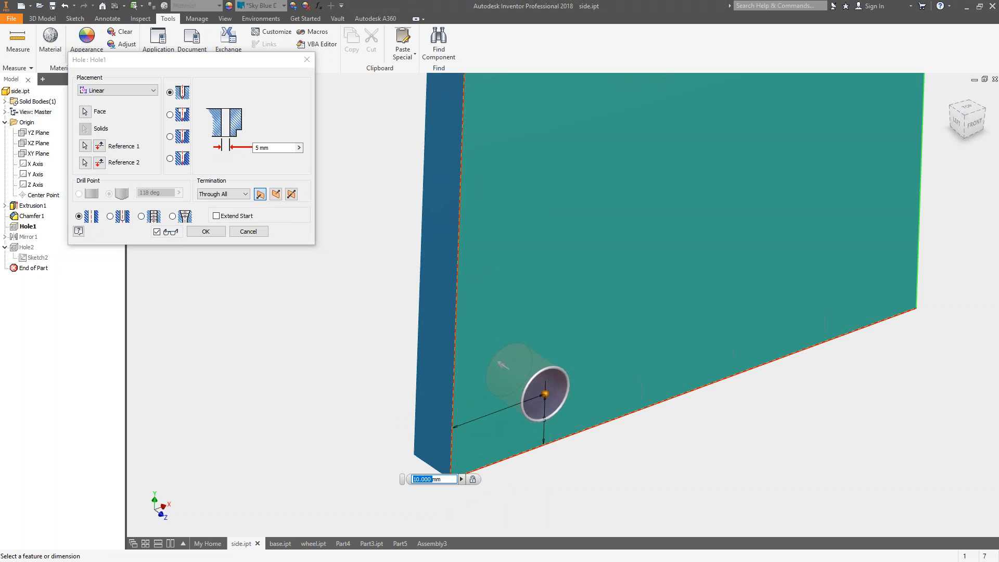
pyautogui.write('12')
pyautogui.press('Return')
pyautogui.press('Return')
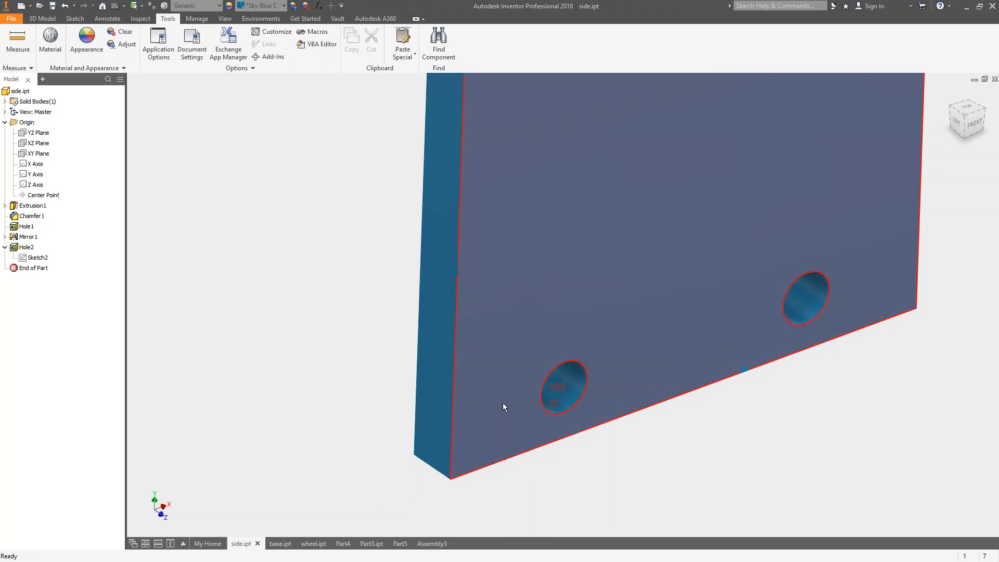
# Update the assembly and try an insert constraint between the first side plate's free lower hole and the base's remaining end hole.
pyautogui.click(419, 546)
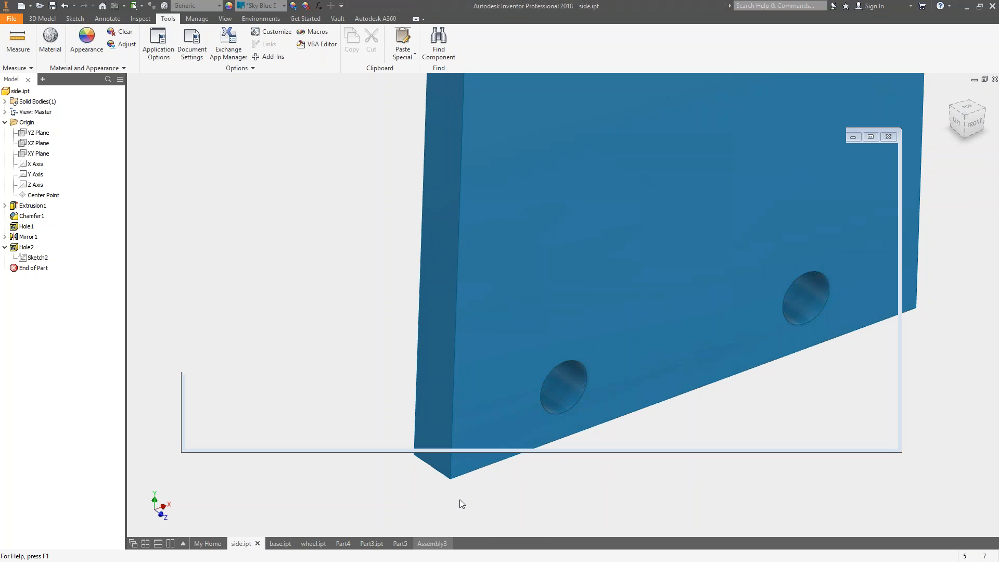
pyautogui.click(117, 8)
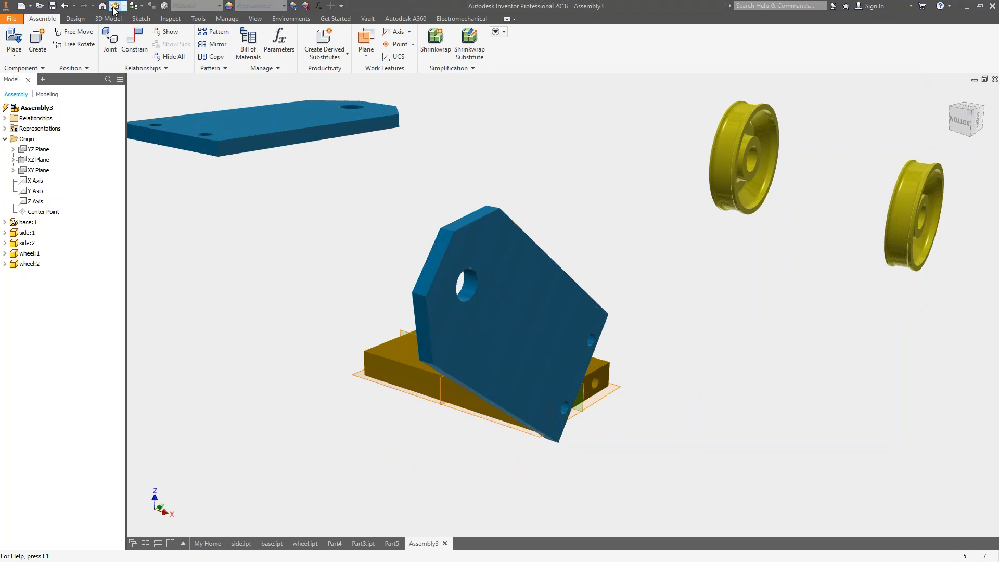
pyautogui.keyDown('shift'); pyautogui.moveTo(699, 352); pyautogui.dragTo(499, 354, button='middle'); pyautogui.keyUp('shift')
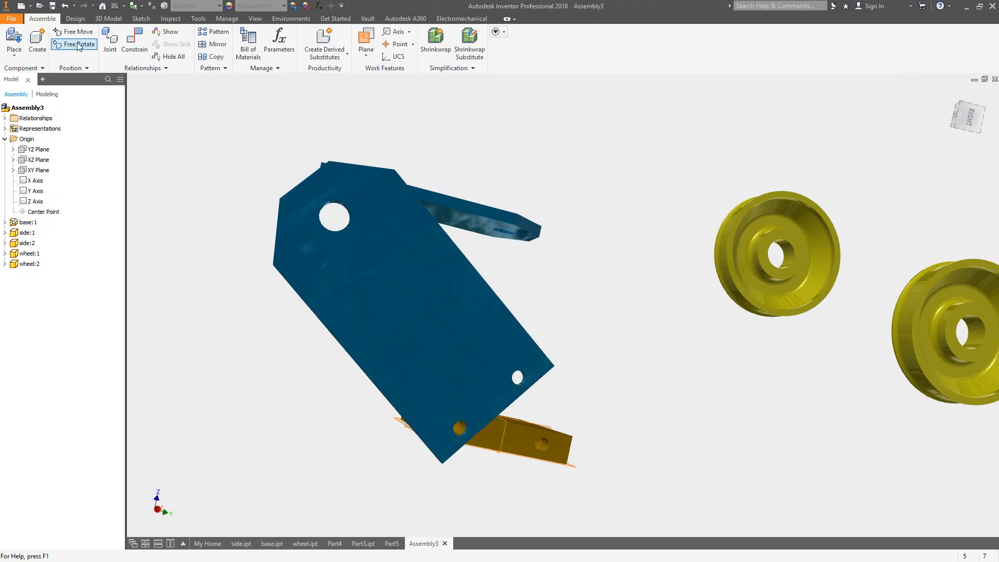
pyautogui.click(135, 39)
pyautogui.keyDown('shift'); pyautogui.moveTo(514, 356); pyautogui.dragTo(563, 396, button='middle'); pyautogui.keyUp('shift')
pyautogui.click(461, 114)
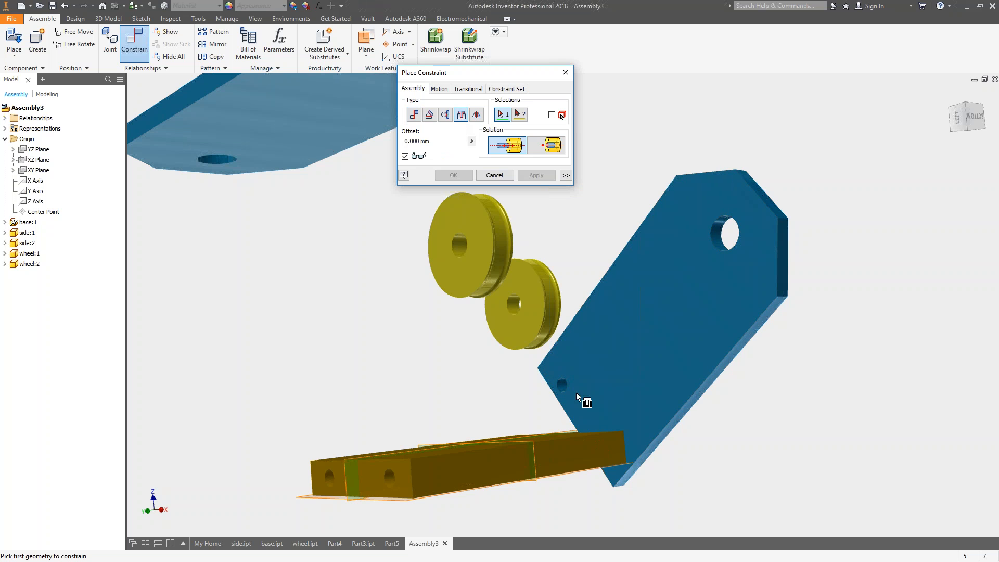
pyautogui.click(567, 390)
pyautogui.keyDown('shift'); pyautogui.moveTo(657, 397); pyautogui.dragTo(564, 404, button='middle'); pyautogui.keyUp('shift')
pyautogui.click(561, 399)
pyautogui.scroll(1, 537, 279)
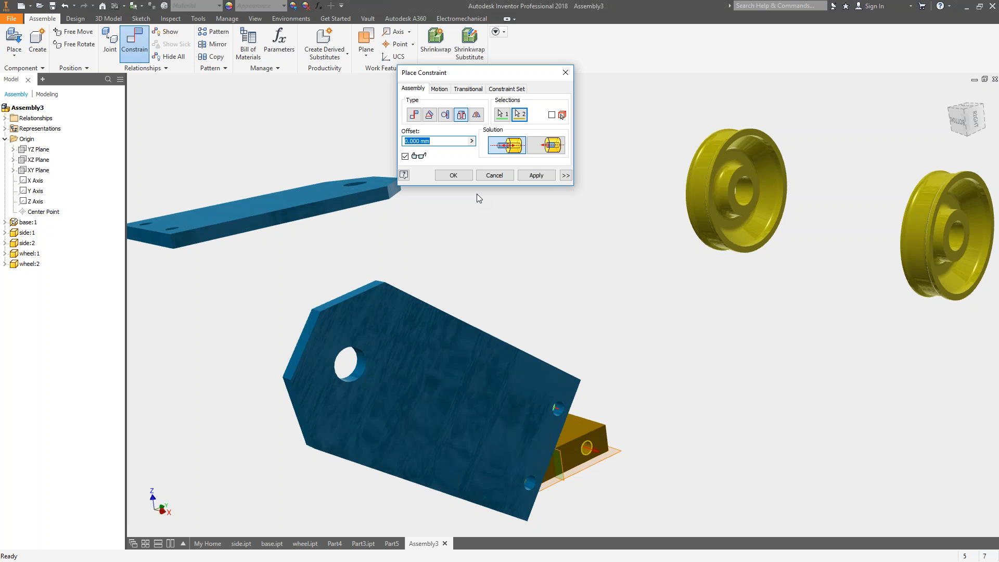
pyautogui.press('Escape')
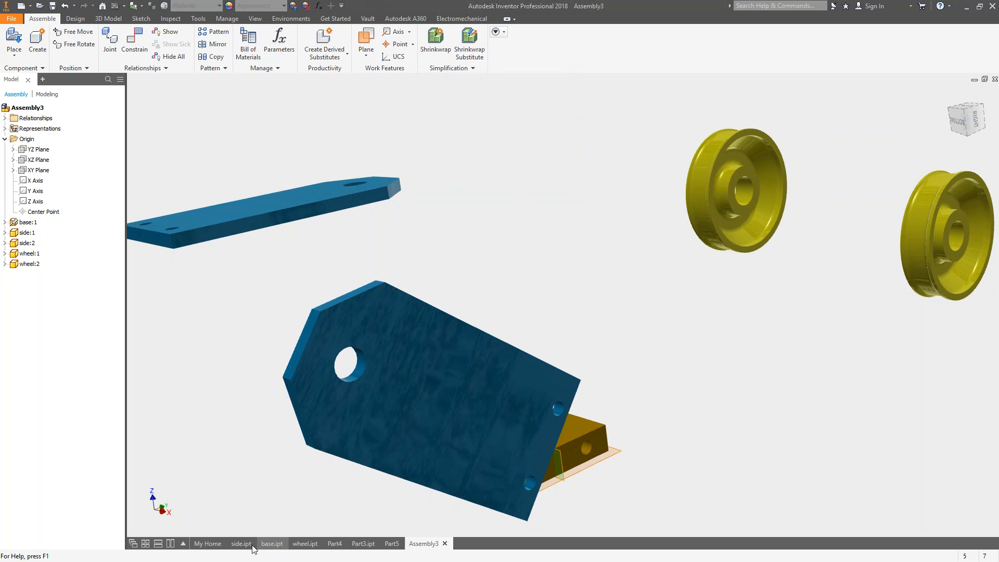
# Undo the last hole position change in the side part and review Hole1's placement settings.
pyautogui.click(240, 543)
pyautogui.click(64, 6)
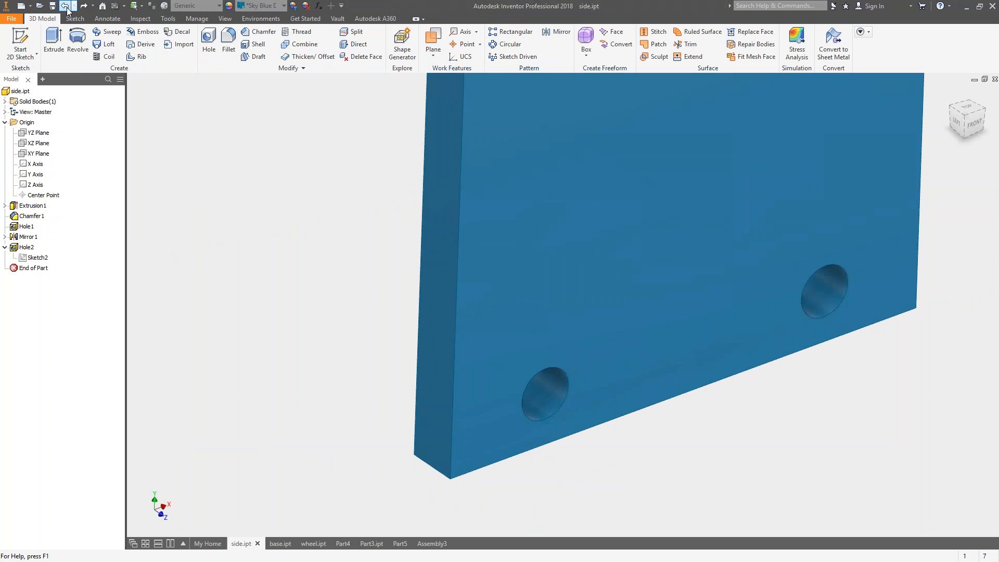
pyautogui.click(24, 228)
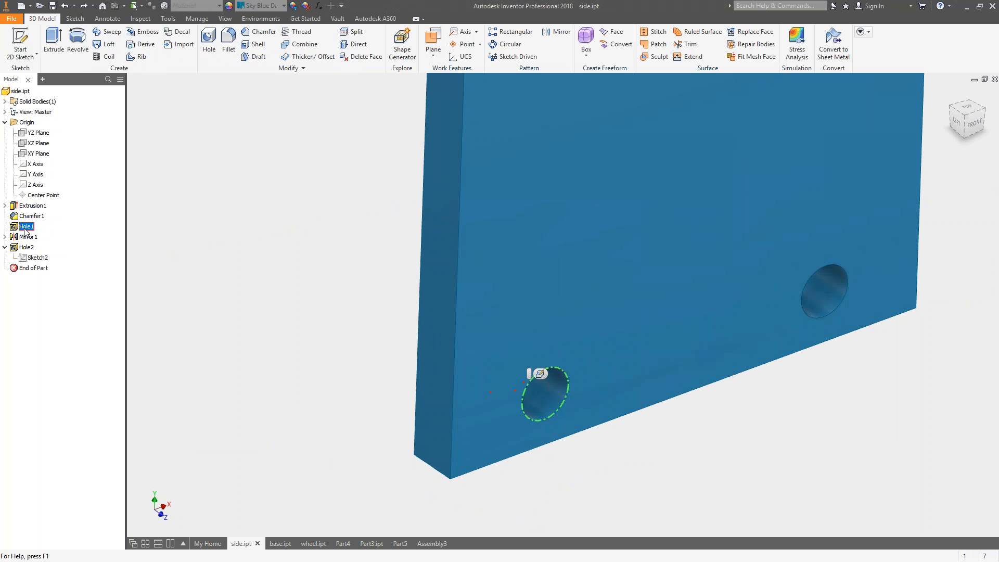
pyautogui.doubleClick(21, 227)
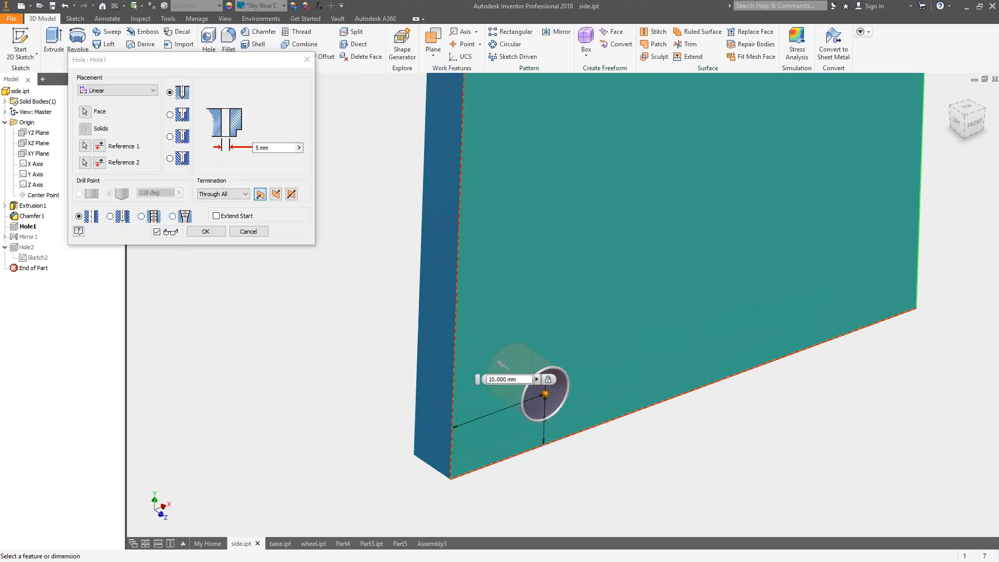
pyautogui.click(215, 229)
# In the assembly, apply an insert constraint with 0 mm offset between the first side plate's second lower hole and the base's other end hole.
pyautogui.click(440, 543)
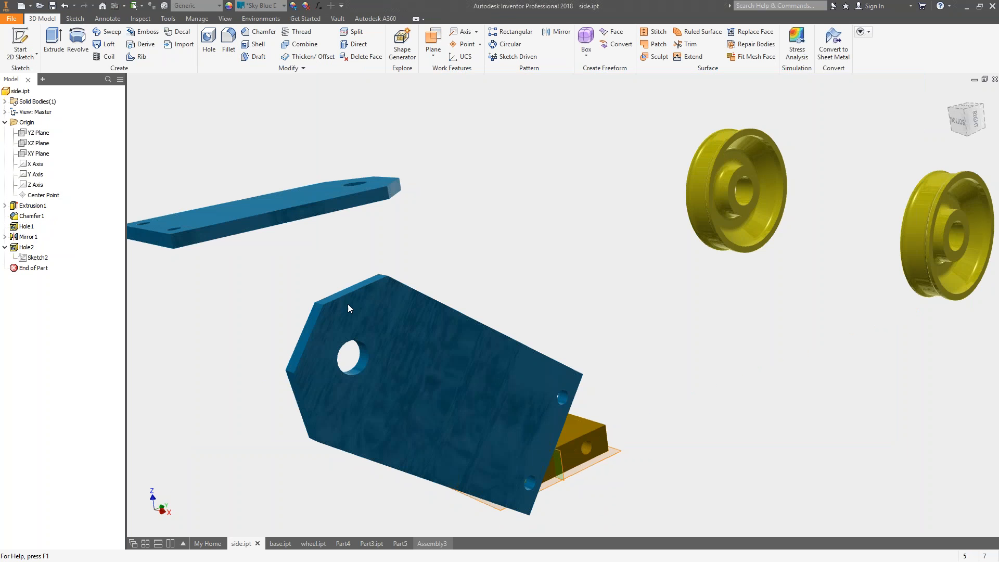
pyautogui.keyDown('shift'); pyautogui.moveTo(650, 182); pyautogui.dragTo(463, 172, button='middle'); pyautogui.keyUp('shift')
pyautogui.click(134, 40)
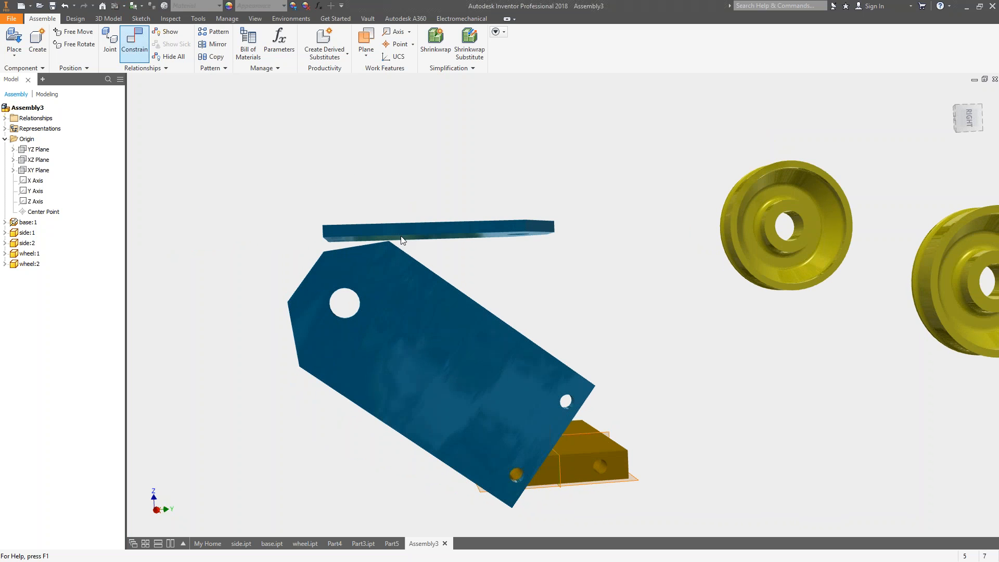
pyautogui.keyDown('shift'); pyautogui.moveTo(509, 318); pyautogui.dragTo(465, 125, button='middle'); pyautogui.keyUp('shift')
pyautogui.click(462, 118)
pyautogui.keyDown('shift'); pyautogui.moveTo(453, 359); pyautogui.dragTo(549, 403, button='middle'); pyautogui.keyUp('shift')
pyautogui.click(532, 400)
pyautogui.keyDown('shift'); pyautogui.moveTo(668, 442); pyautogui.dragTo(601, 447, button='middle'); pyautogui.keyUp('shift')
pyautogui.click(591, 450)
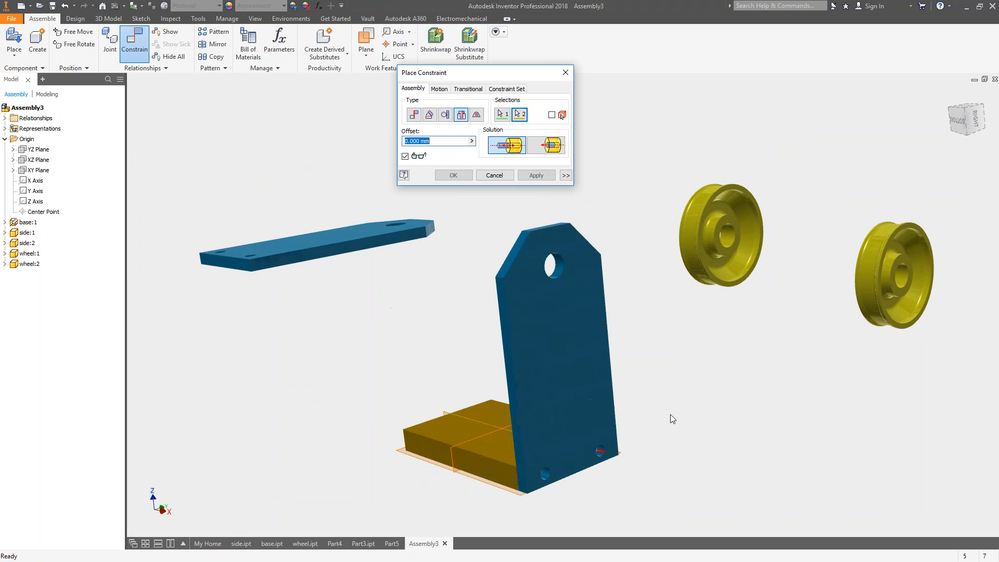
pyautogui.keyDown('shift'); pyautogui.moveTo(565, 330); pyautogui.dragTo(596, 318, button='middle'); pyautogui.keyUp('shift')
pyautogui.click(538, 179)
pyautogui.click(510, 178)
# Apply a mate constraint with 0 mm offset between the second side plate's large flat face and the base's free end face.
pyautogui.keyDown('shift'); pyautogui.moveTo(517, 187); pyautogui.dragTo(437, 230, button='middle'); pyautogui.keyUp('shift')
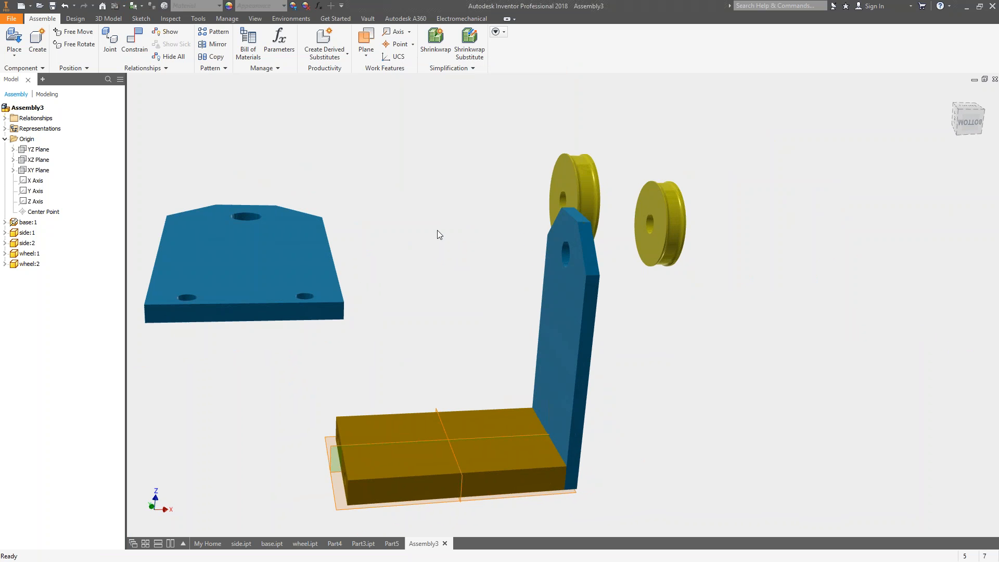
pyautogui.keyDown('shift'); pyautogui.moveTo(430, 230); pyautogui.dragTo(440, 208, button='middle'); pyautogui.keyUp('shift')
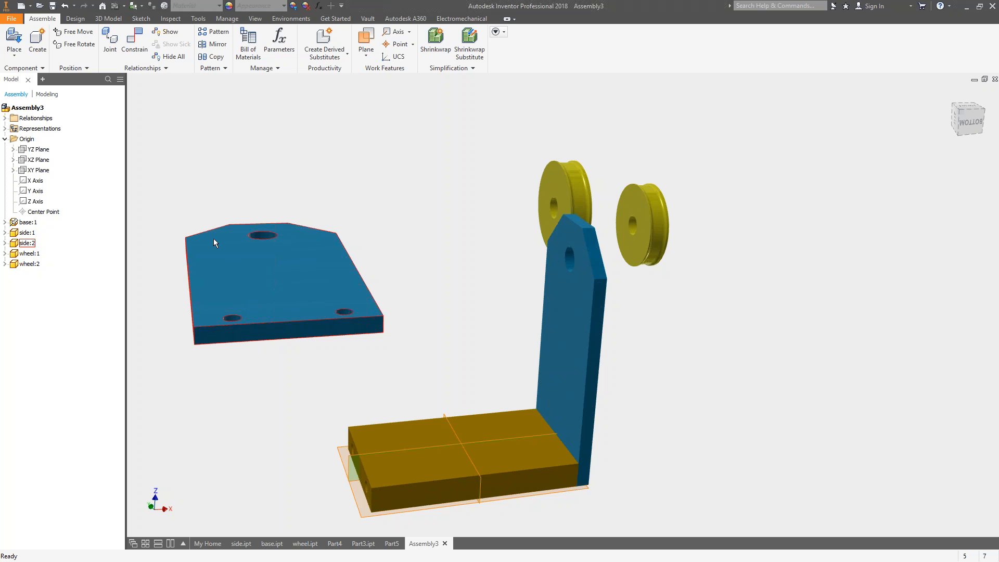
pyautogui.click(134, 40)
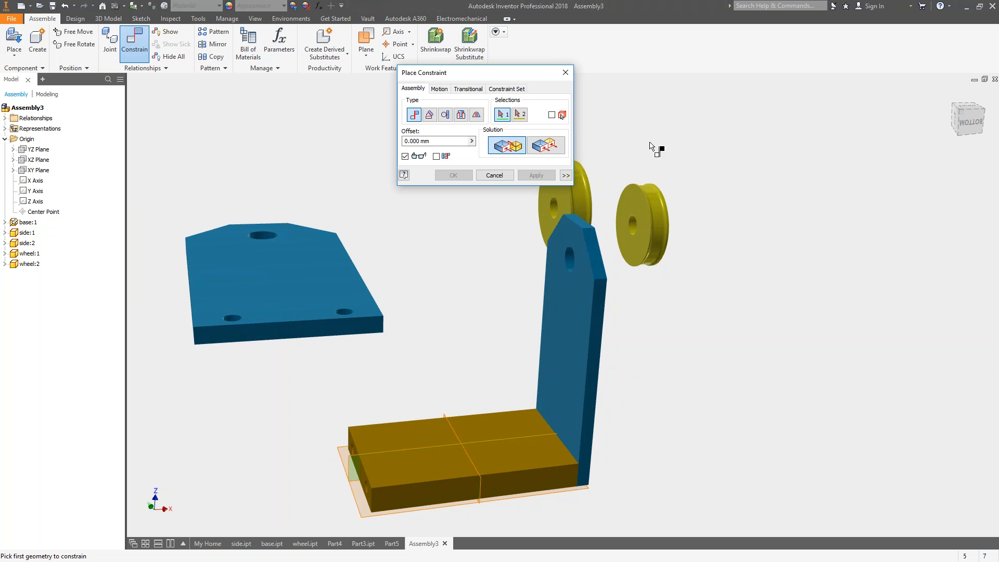
pyautogui.click(294, 307)
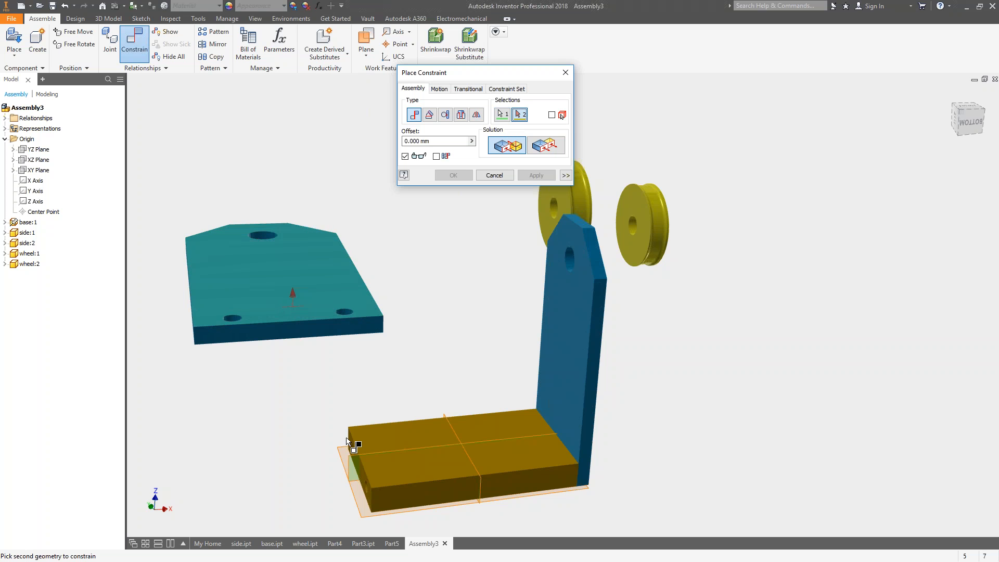
pyautogui.scroll(-5, 357, 475)
pyautogui.scroll(5, 399, 473)
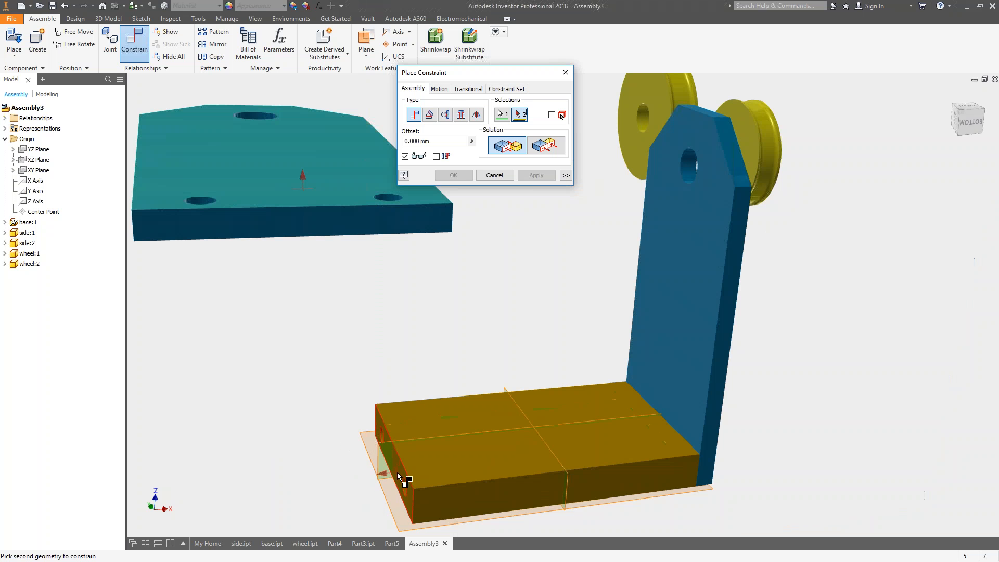
pyautogui.click(403, 475)
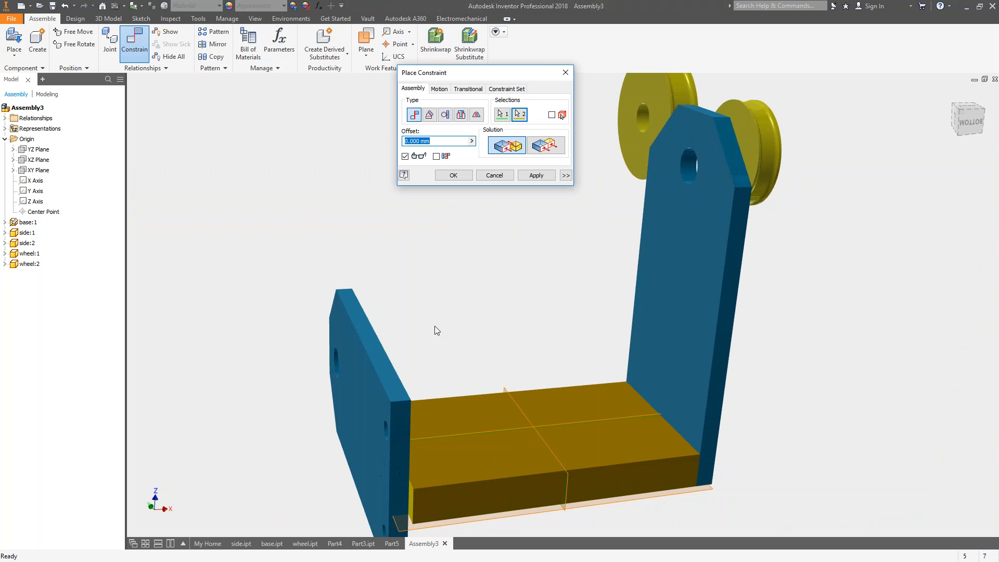
pyautogui.keyDown('shift'); pyautogui.moveTo(629, 289); pyautogui.dragTo(430, 311, button='middle'); pyautogui.keyUp('shift')
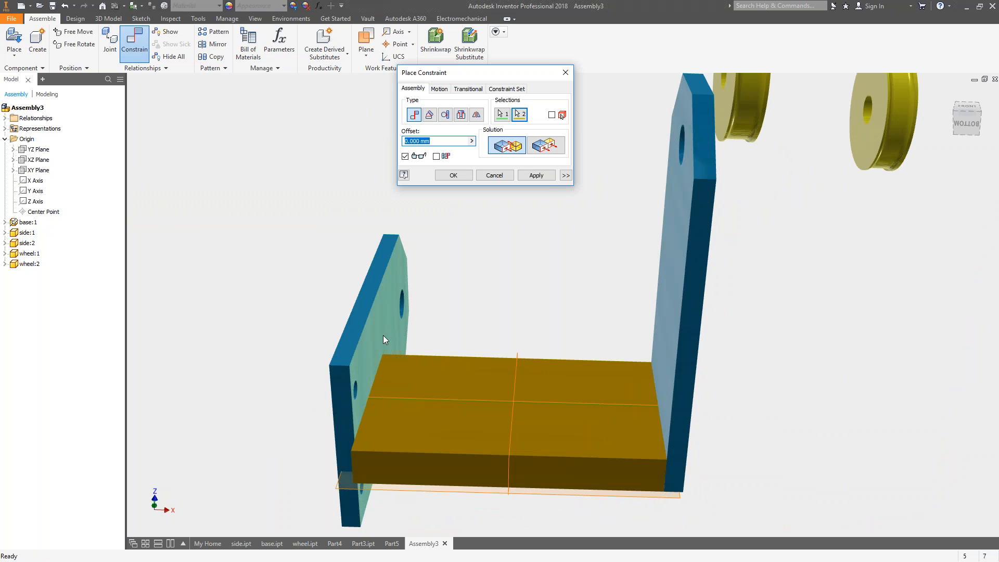
pyautogui.keyDown('shift'); pyautogui.moveTo(383, 335); pyautogui.dragTo(371, 343, button='middle'); pyautogui.keyUp('shift')
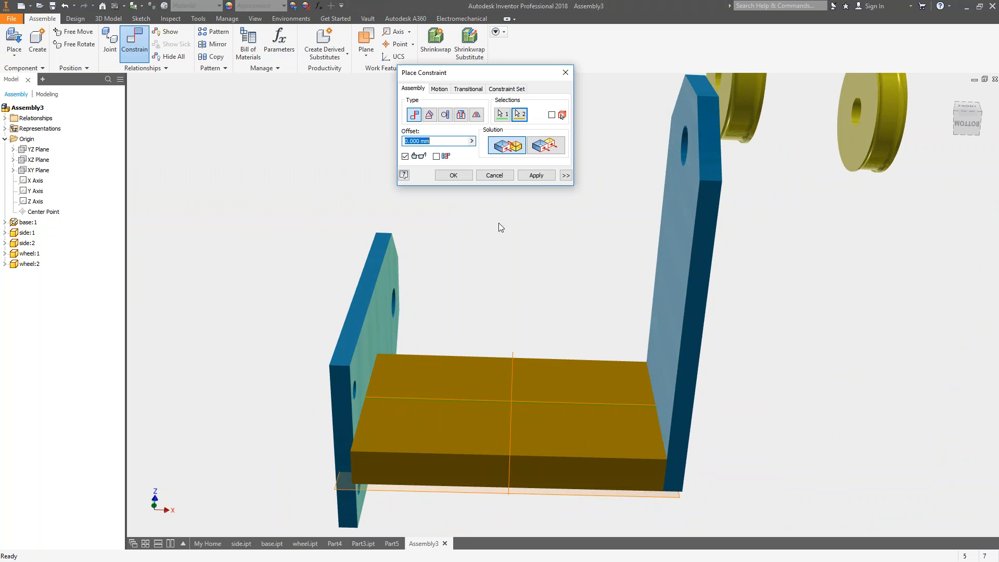
pyautogui.click(536, 176)
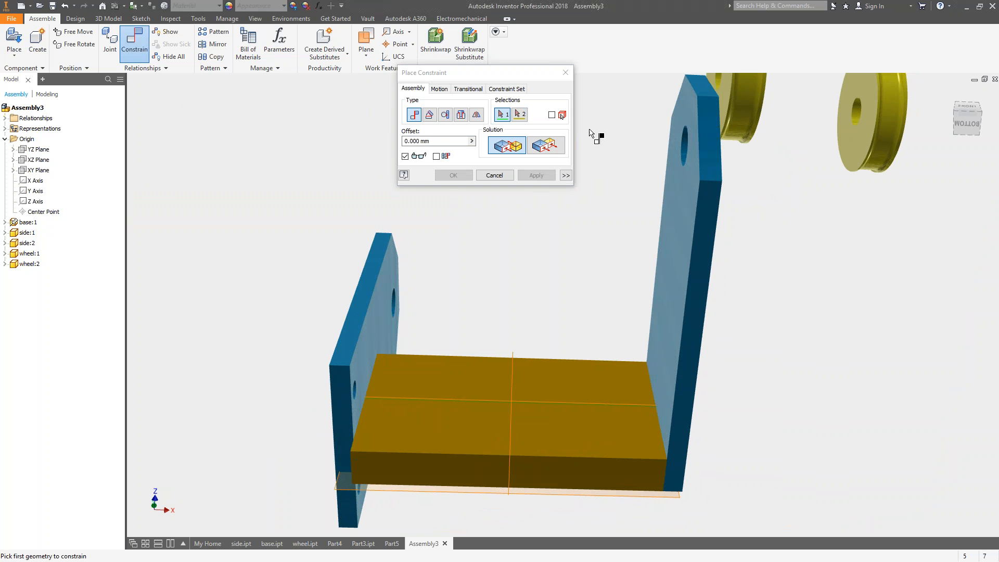
# Apply a flush constraint with 0 mm offset between the second side plate's long narrow edge face and the base's long front face.
pyautogui.click(362, 289)
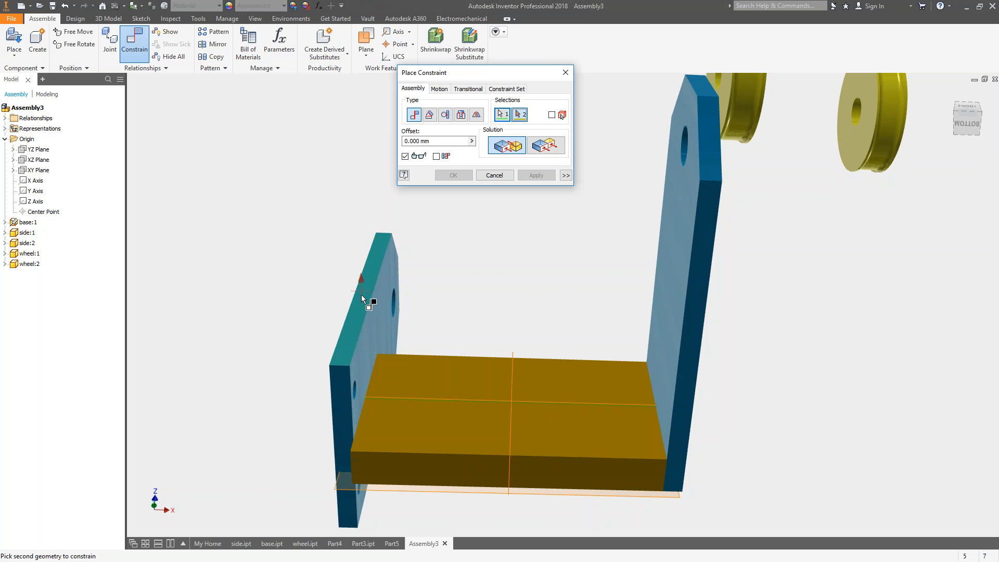
pyautogui.click(394, 464)
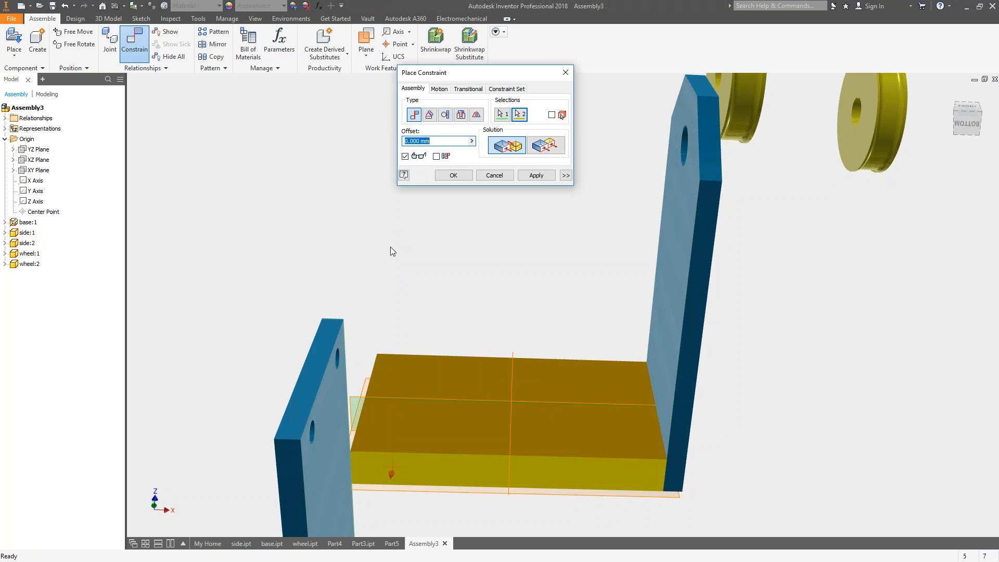
pyautogui.click(542, 146)
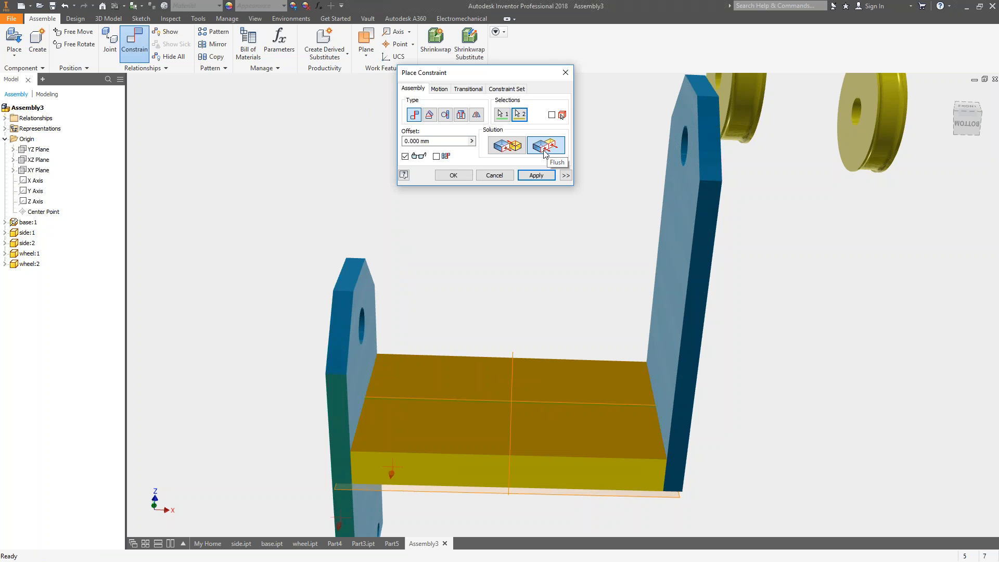
pyautogui.keyDown('shift'); pyautogui.moveTo(452, 409); pyautogui.dragTo(644, 369, button='middle'); pyautogui.keyUp('shift')
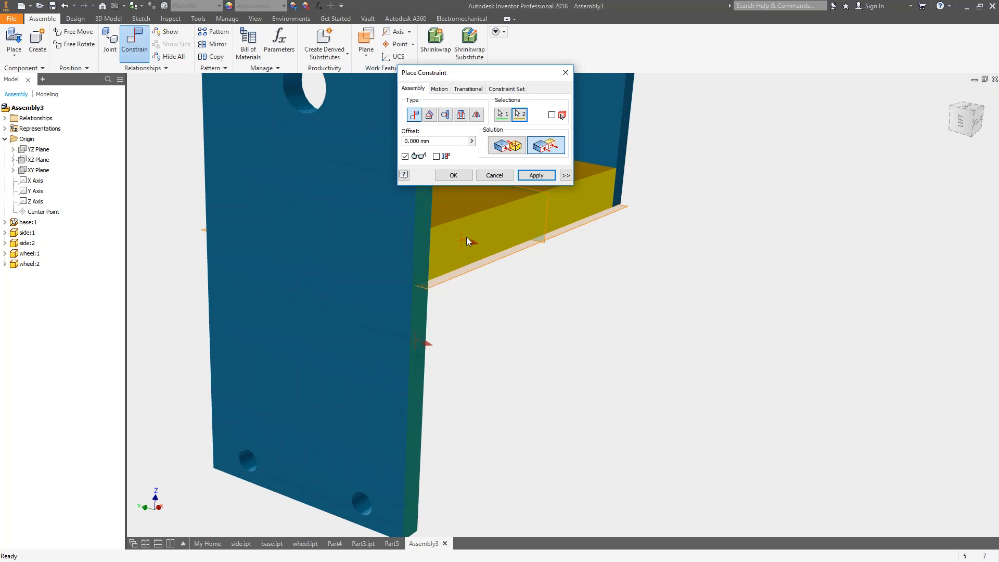
pyautogui.click(536, 175)
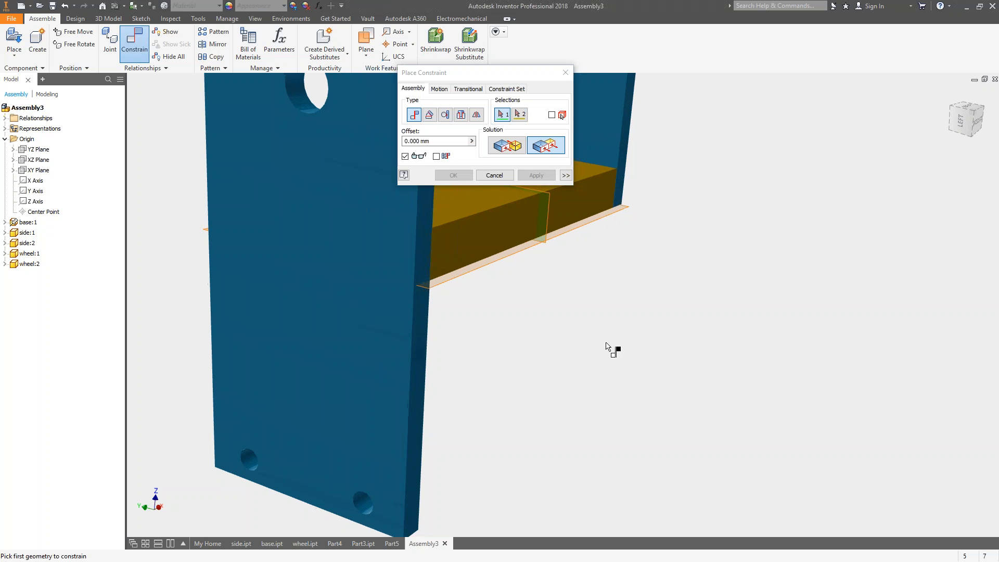
# Apply a flush constraint with 0 mm offset between the base's underside and the second side plate's lower end face.
pyautogui.keyDown('shift'); pyautogui.moveTo(641, 385); pyautogui.dragTo(496, 319, button='middle'); pyautogui.keyUp('shift')
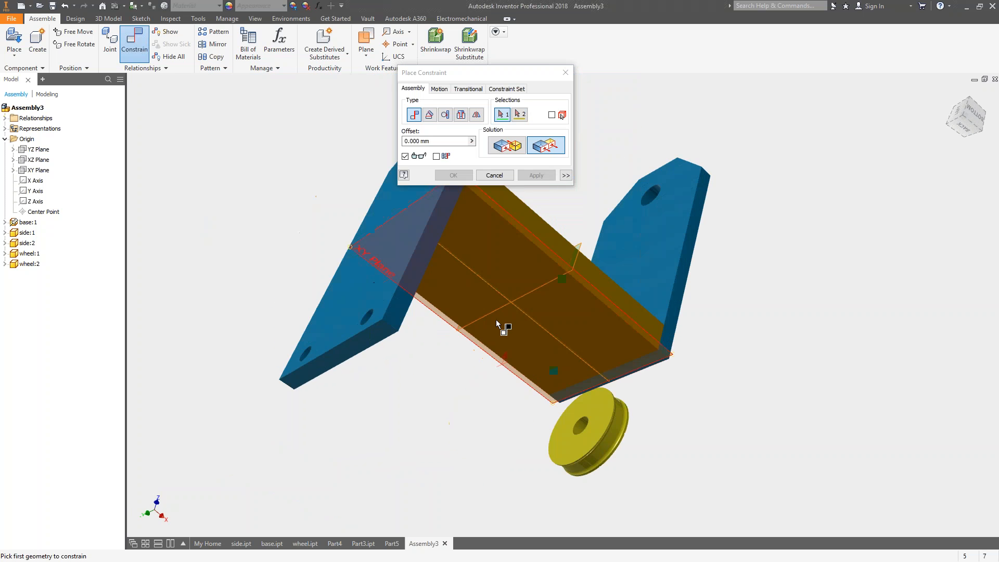
pyautogui.click(494, 259)
pyautogui.click(363, 341)
pyautogui.keyDown('shift'); pyautogui.moveTo(444, 359); pyautogui.dragTo(452, 413, button='middle'); pyautogui.keyUp('shift')
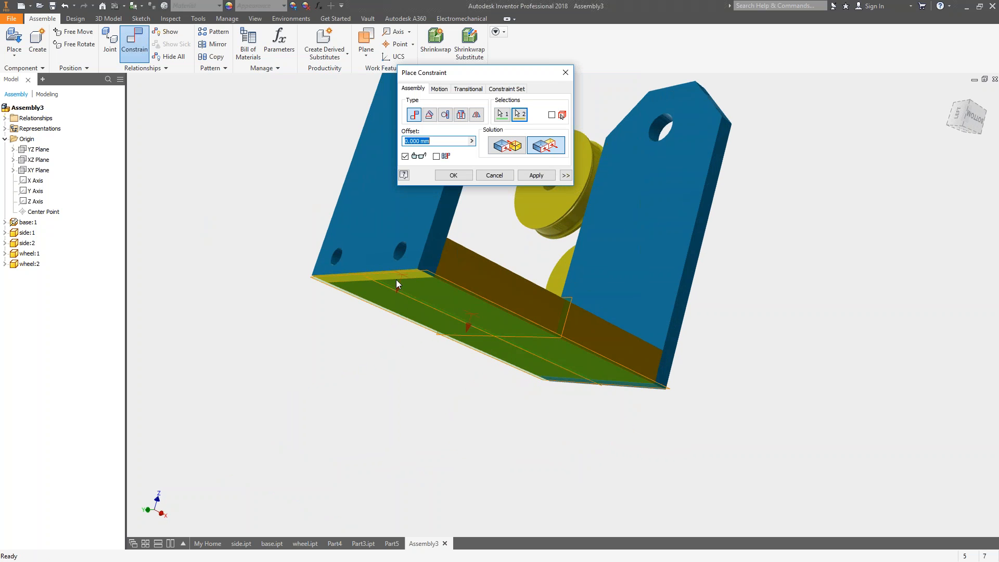
pyautogui.click(536, 176)
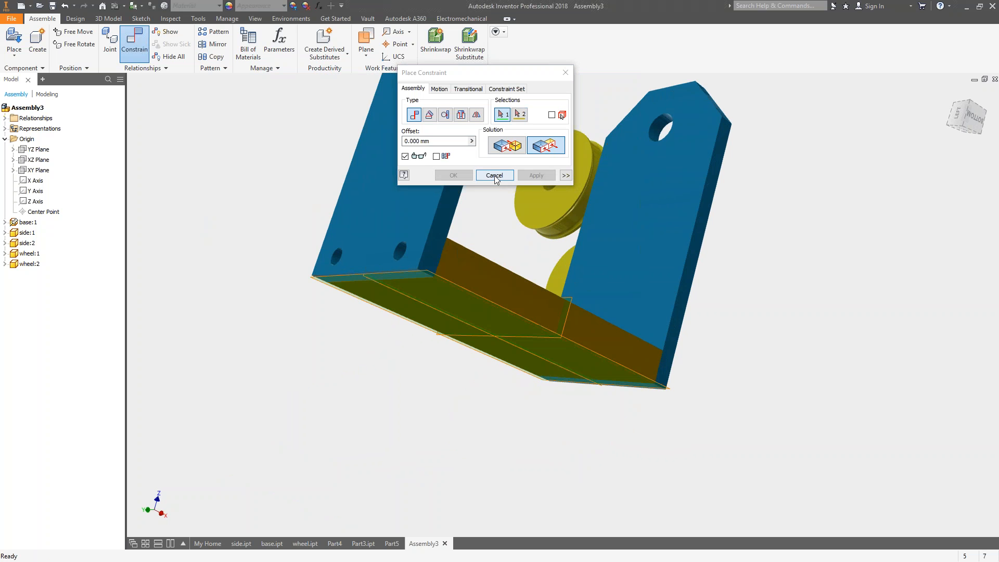
pyautogui.click(494, 176)
# Examine the base with both attached side plates from several angles and distances.
pyautogui.keyDown('shift'); pyautogui.moveTo(494, 176); pyautogui.dragTo(650, 291, button='middle'); pyautogui.keyUp('shift')
pyautogui.press('Escape')
pyautogui.click(547, 265)
pyautogui.click(728, 333)
pyautogui.click(557, 326)
pyautogui.click(770, 351)
pyautogui.click(561, 323)
pyautogui.scroll(3, 593, 309)
pyautogui.moveTo(593, 308); pyautogui.dragTo(514, 307, button='middle')
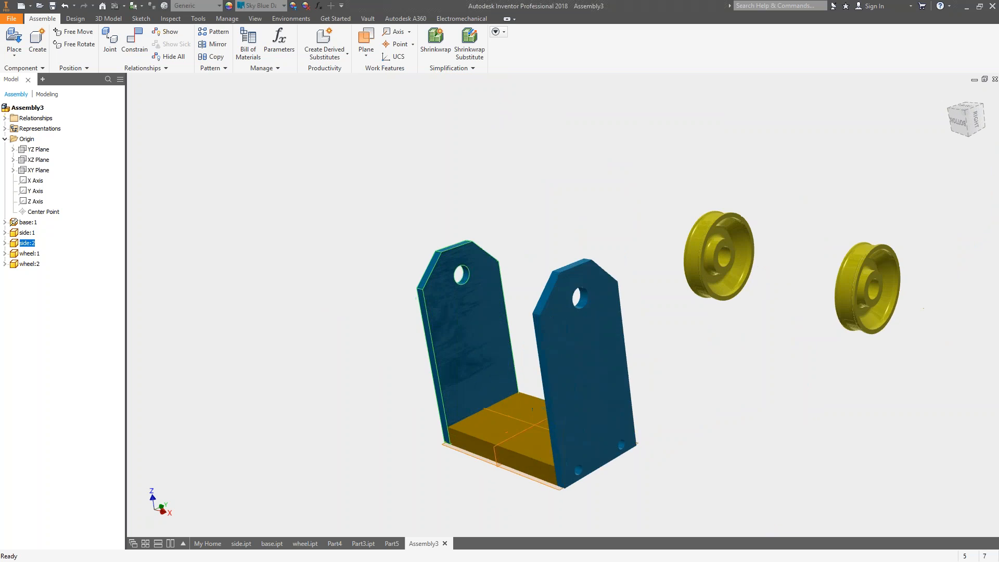
pyautogui.scroll(-2, 514, 300)
pyautogui.scroll(1, 514, 300)
pyautogui.scroll(-1, 513, 300)
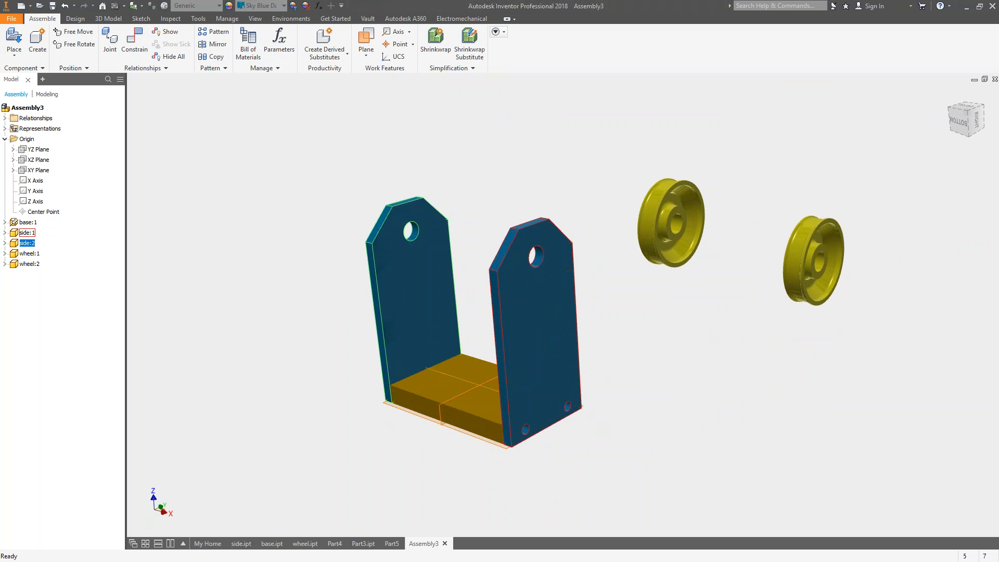
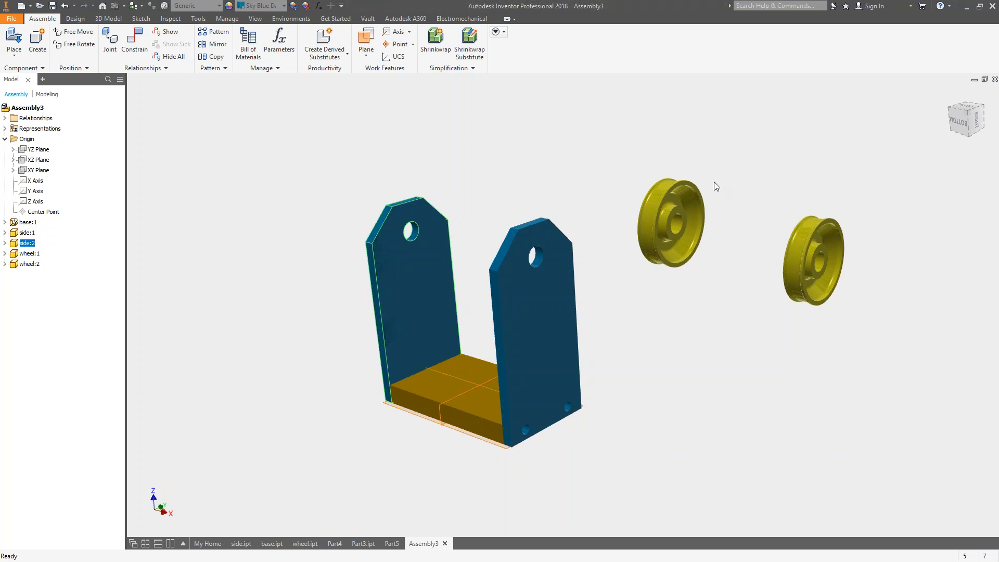
# Apply a mate constraint with 0 mm offset between the bore of wheel:2 and the upper hole of the second side plate.
pyautogui.click(600, 147)
pyautogui.moveTo(599, 145); pyautogui.dragTo(578, 151, button='middle')
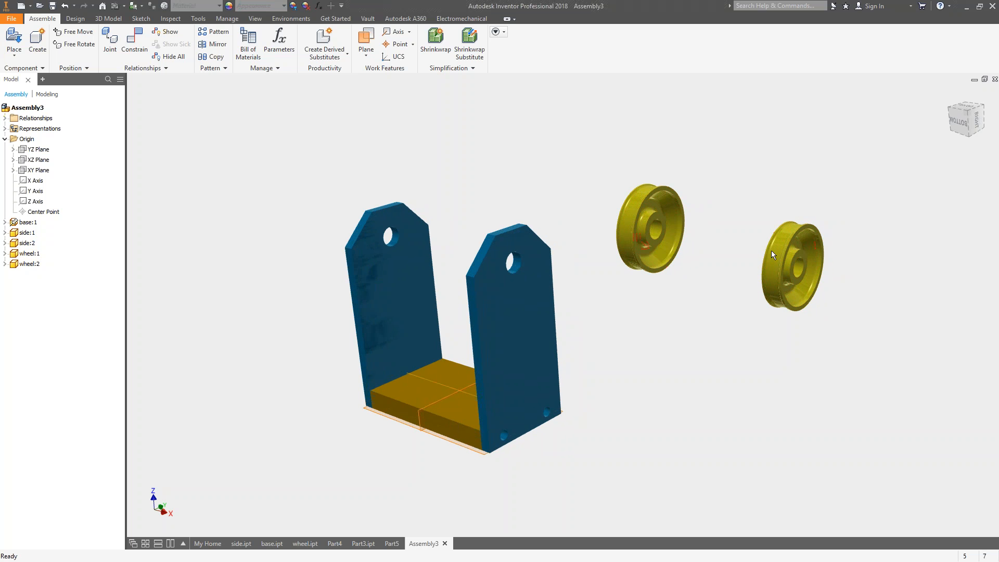
pyautogui.click(145, 48)
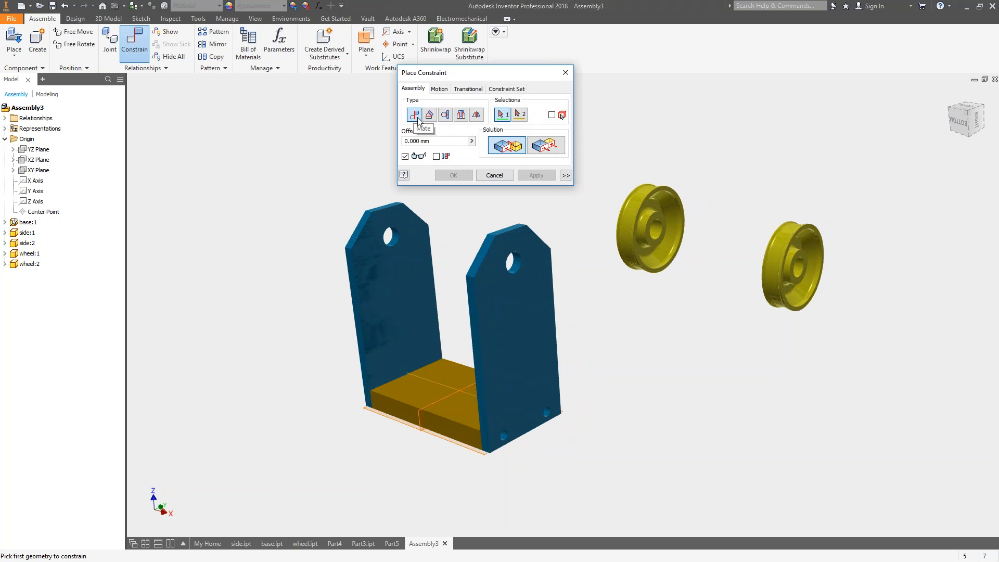
pyautogui.scroll(-3, 668, 238)
pyautogui.click(658, 230)
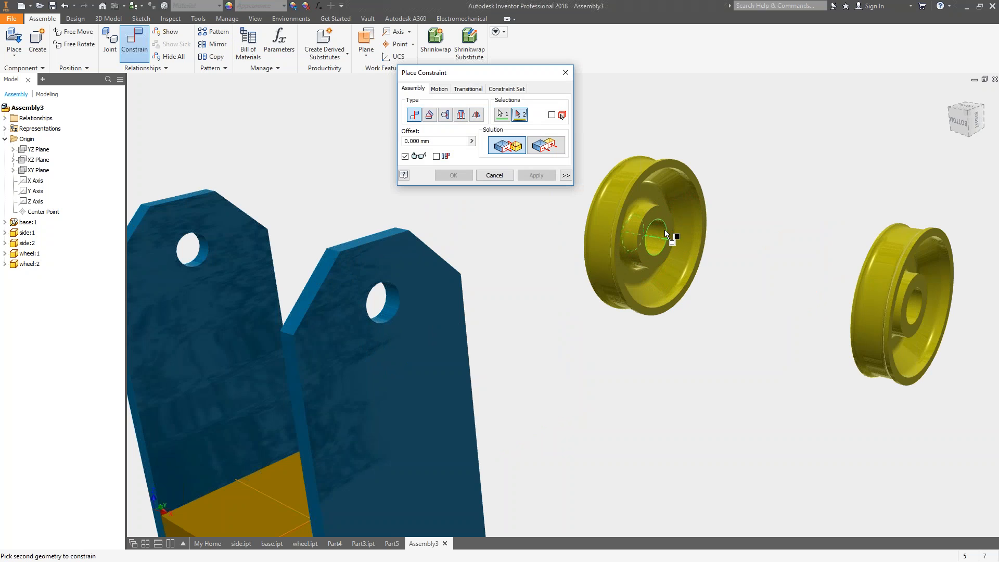
pyautogui.click(205, 248)
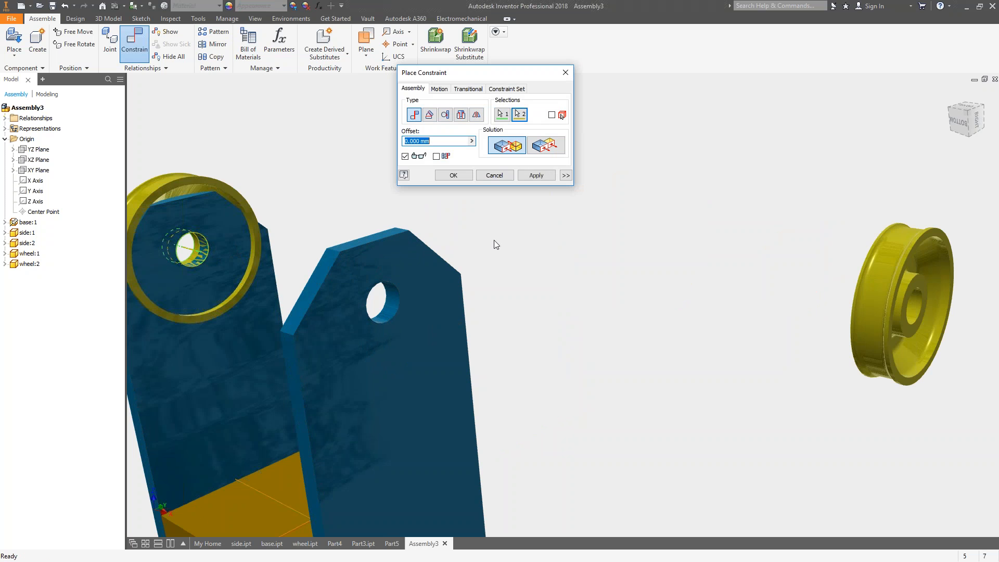
pyautogui.scroll(3, 497, 250)
pyautogui.click(536, 175)
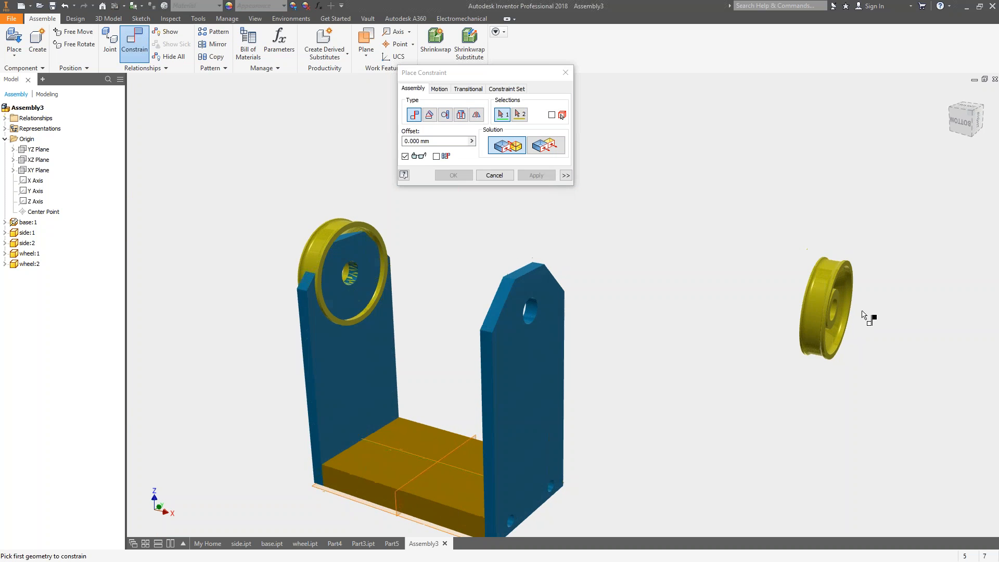
# Apply a mate constraint with 0 mm offset between the bore of wheel:1 and the upper hole of the first side plate.
pyautogui.scroll(-5, 892, 364)
pyautogui.click(843, 300)
pyautogui.scroll(3, 529, 373)
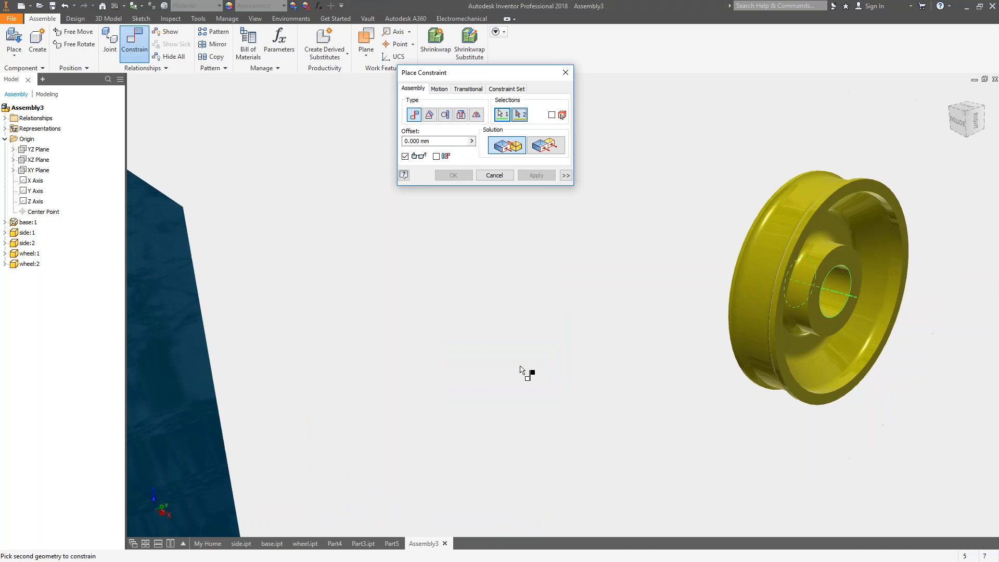
pyautogui.scroll(-2, 535, 364)
pyautogui.scroll(4, 598, 312)
pyautogui.scroll(-1, 396, 281)
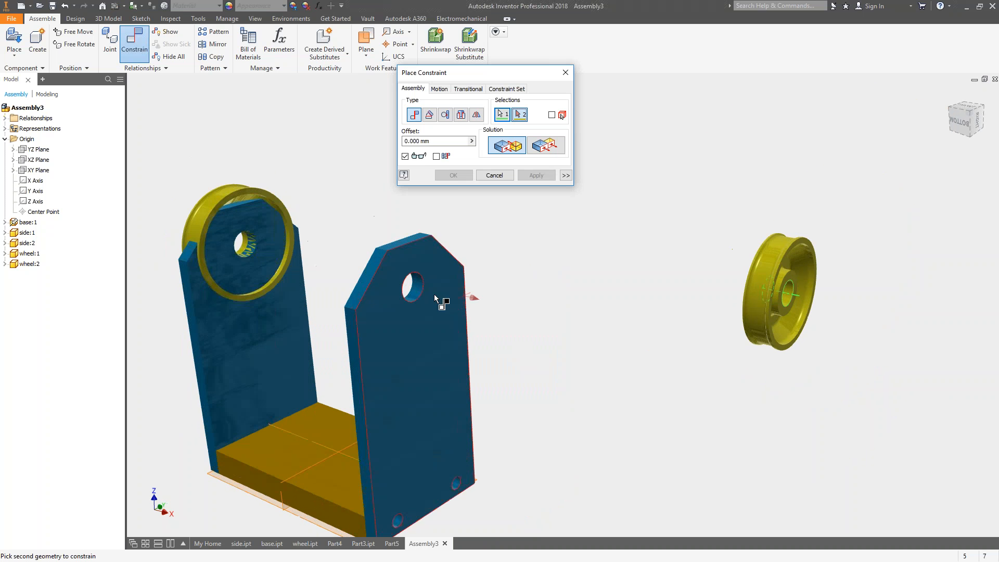
pyautogui.click(416, 287)
pyautogui.scroll(-3, 563, 223)
pyautogui.scroll(-2, 548, 193)
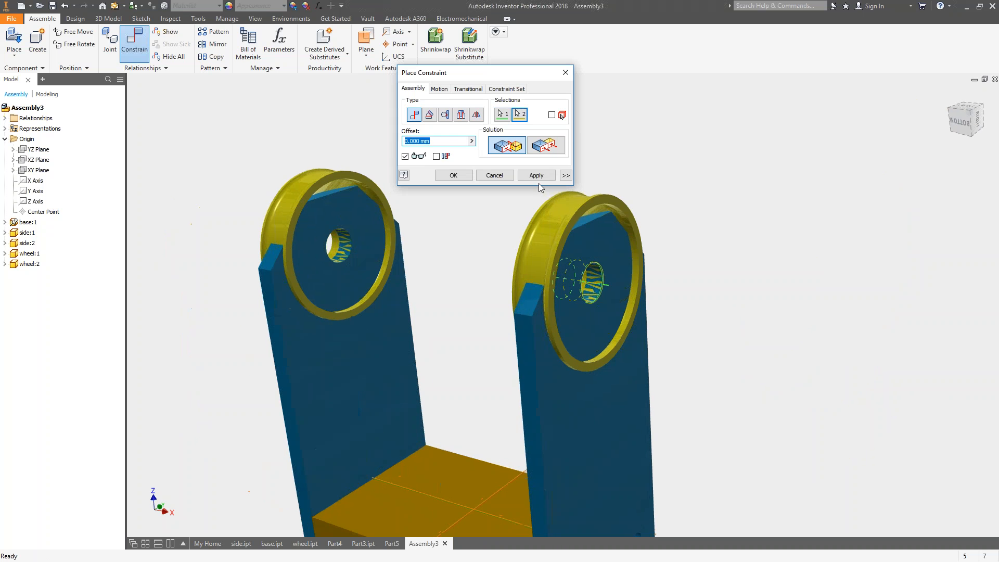
pyautogui.click(536, 175)
pyautogui.click(495, 175)
# Slide both wheels along their axes into the space between the two side plates.
pyautogui.moveTo(333, 182); pyautogui.dragTo(198, 176)
pyautogui.moveTo(553, 226); pyautogui.dragTo(471, 264)
pyautogui.scroll(-3, 494, 248)
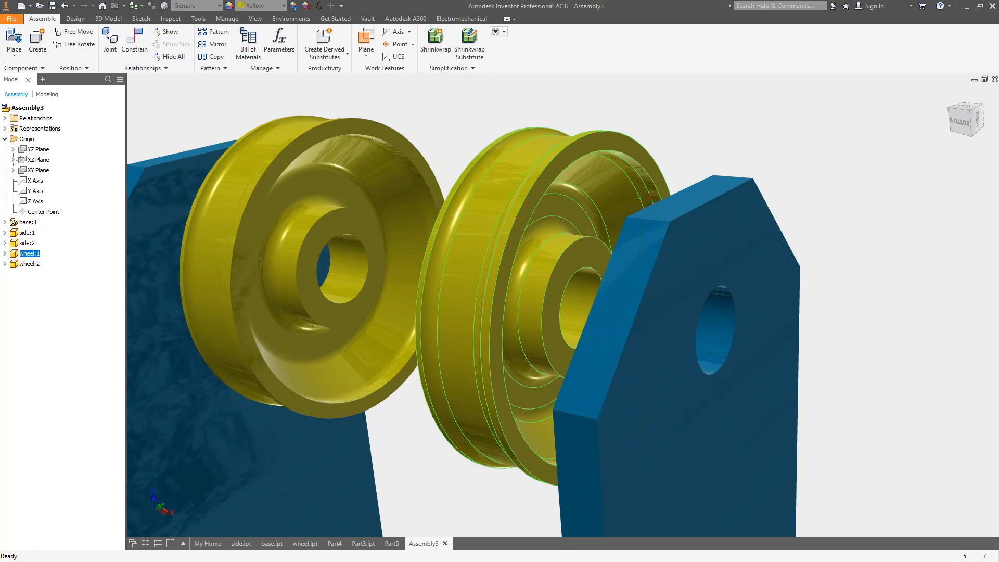
pyautogui.moveTo(629, 164)
pyautogui.mouseDown(button='middle')
pyautogui.moveTo(623, 169)
pyautogui.moveTo(682, 160)
pyautogui.moveTo(630, 168)
pyautogui.mouseUp(button='middle')
pyautogui.scroll(3, 627, 165)
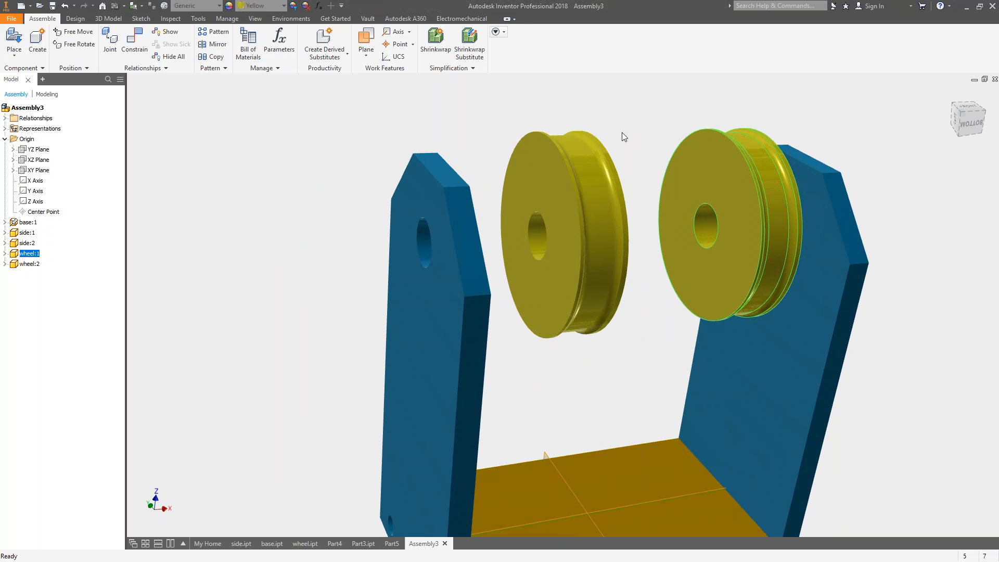
pyautogui.keyDown('shift'); pyautogui.moveTo(616, 122); pyautogui.dragTo(600, 148, button='middle'); pyautogui.keyUp('shift')
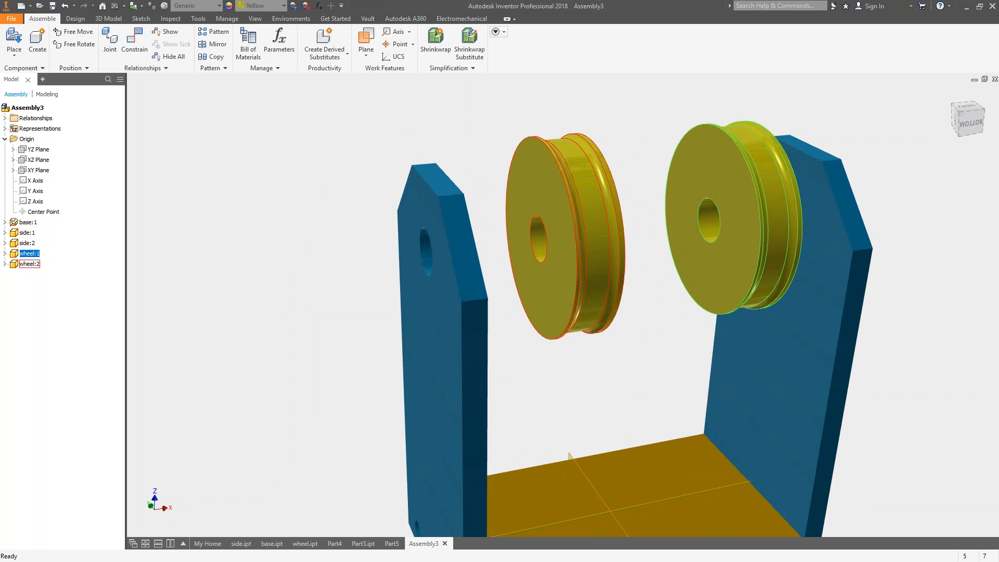
# Apply a mate constraint with 2.5 mm offset between the flat face of wheel:2 and the second side plate's inner face.
pyautogui.click(139, 46)
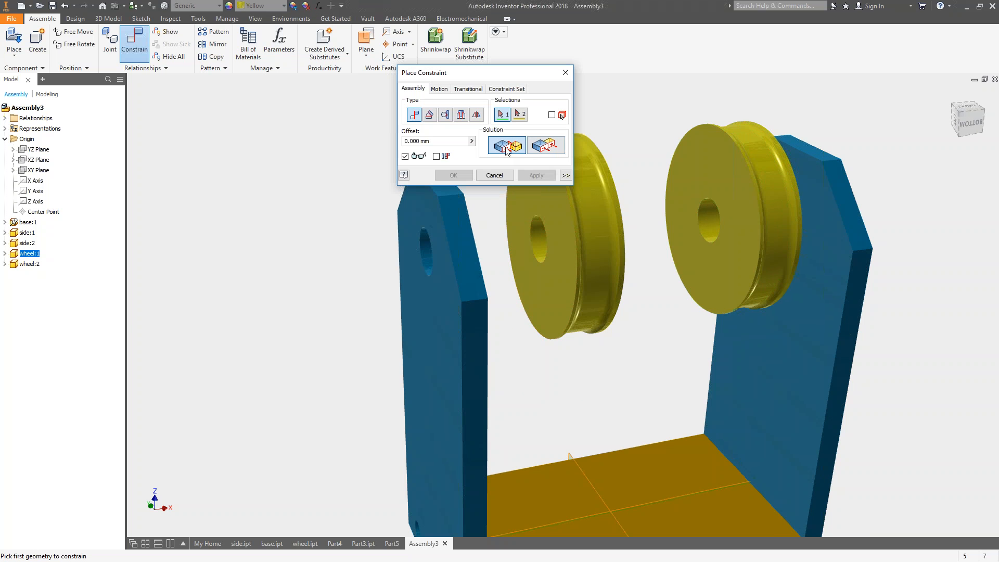
pyautogui.click(536, 282)
pyautogui.keyDown('shift'); pyautogui.moveTo(535, 282); pyautogui.dragTo(514, 343, button='middle'); pyautogui.keyUp('shift')
pyautogui.click(514, 342)
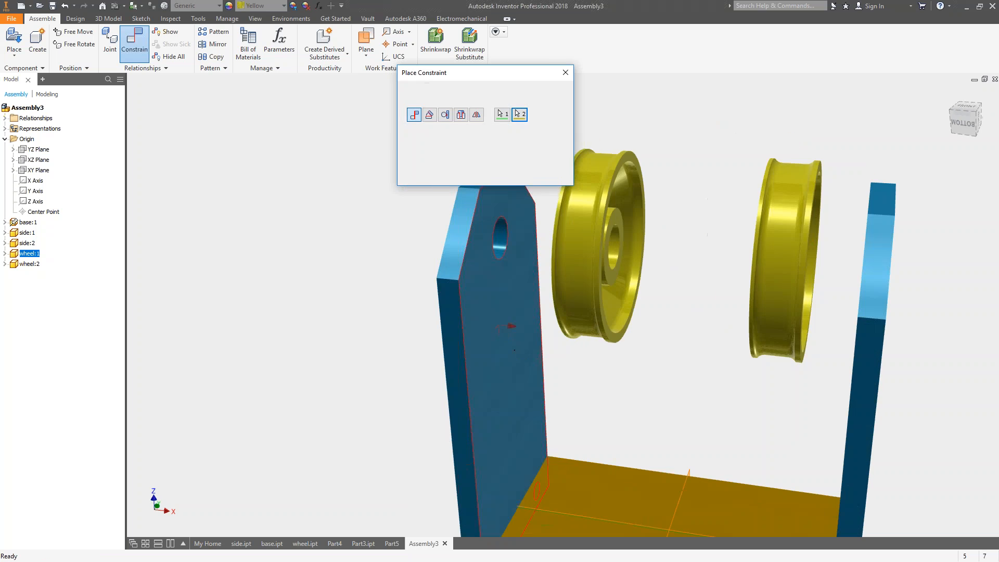
pyautogui.keyDown('shift'); pyautogui.moveTo(563, 292); pyautogui.dragTo(598, 291, button='middle'); pyautogui.keyUp('shift')
pyautogui.write('2.5')
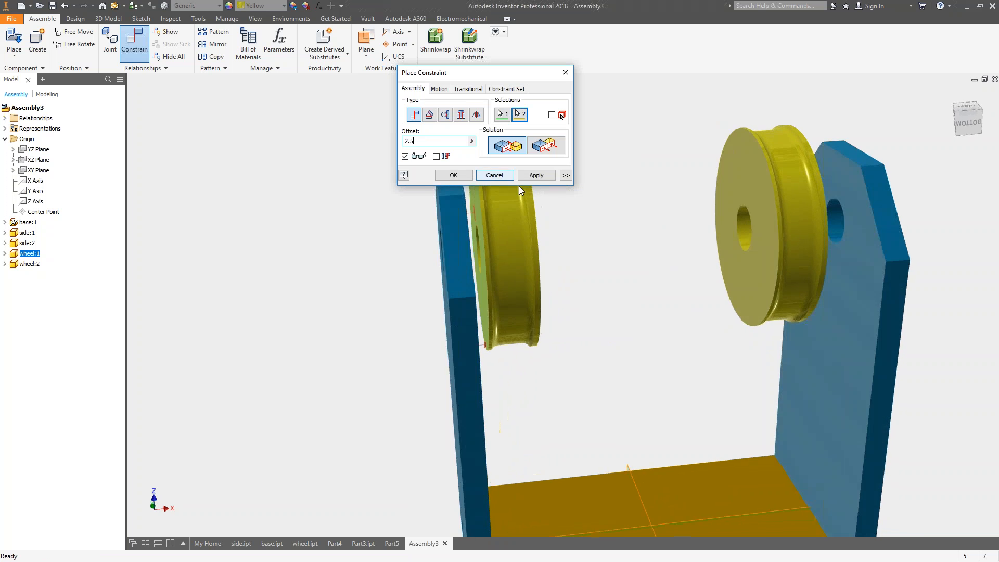
pyautogui.keyDown('shift'); pyautogui.moveTo(561, 216); pyautogui.dragTo(630, 270, button='middle'); pyautogui.keyUp('shift')
pyautogui.moveTo(419, 141); pyautogui.dragTo(393, 140)
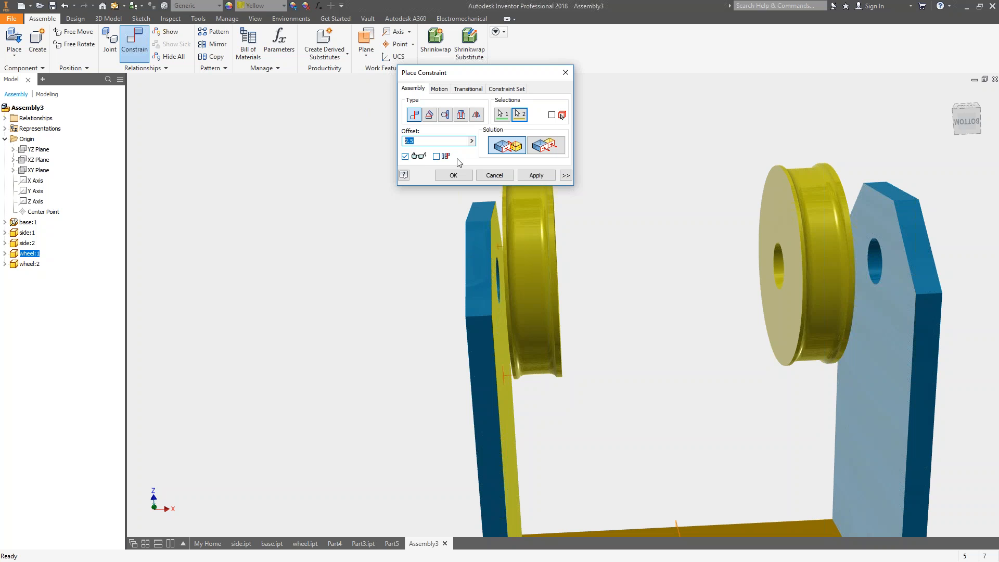
pyautogui.click(536, 175)
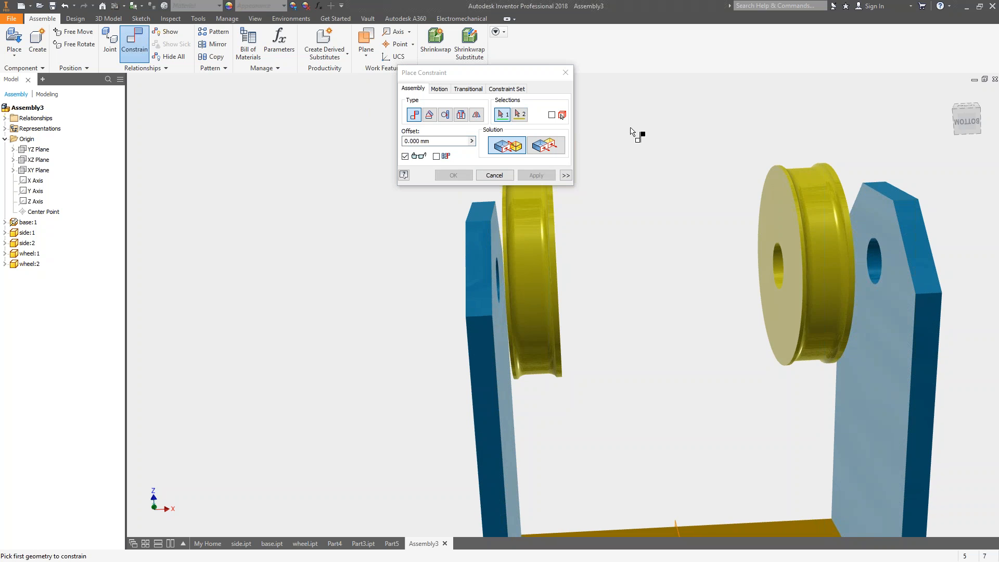
# Apply a mate constraint with 2.5 mm offset between the flat face of wheel:1 and the first side plate's inner face.
pyautogui.click(784, 218)
pyautogui.click(868, 217)
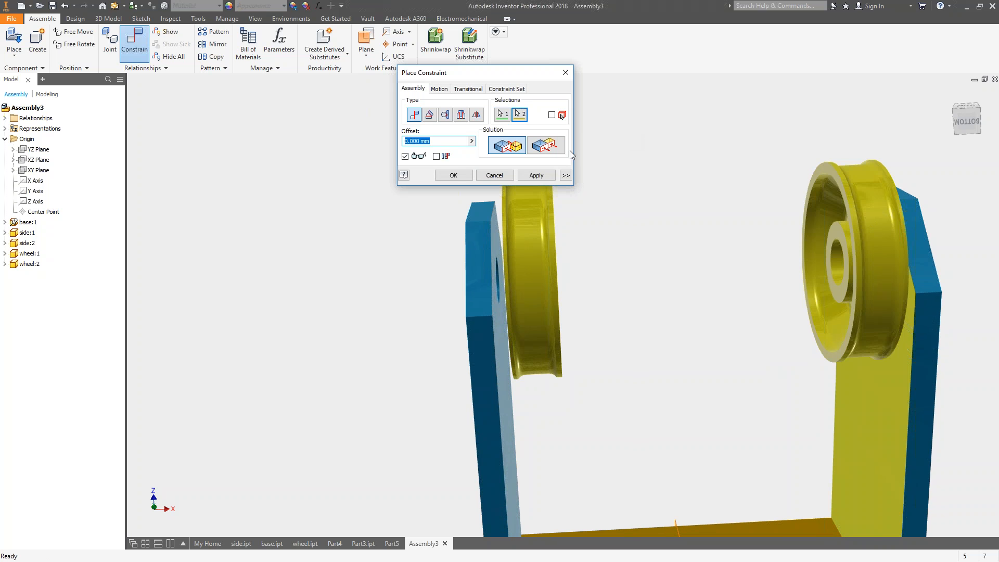
pyautogui.write('2.5')
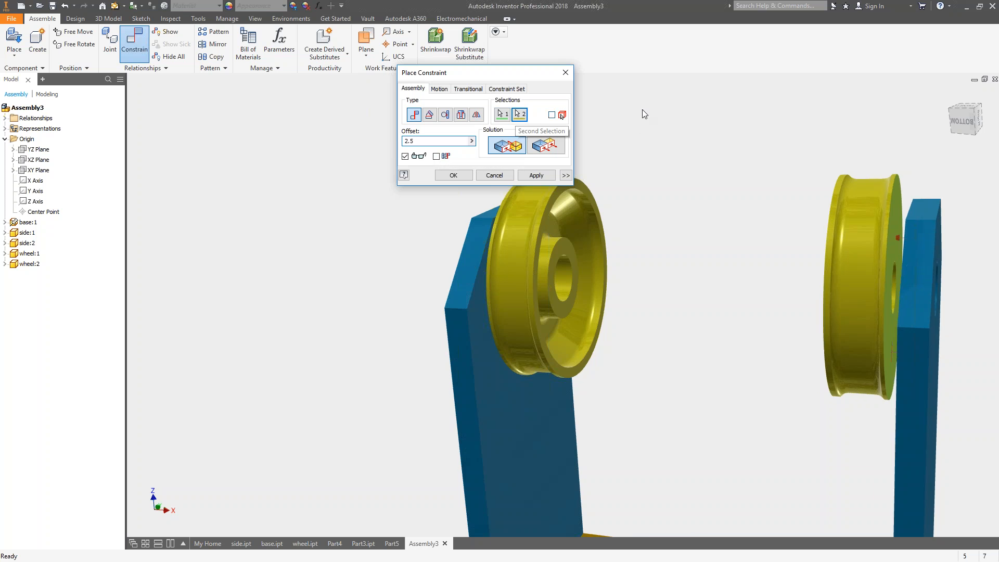
pyautogui.click(536, 175)
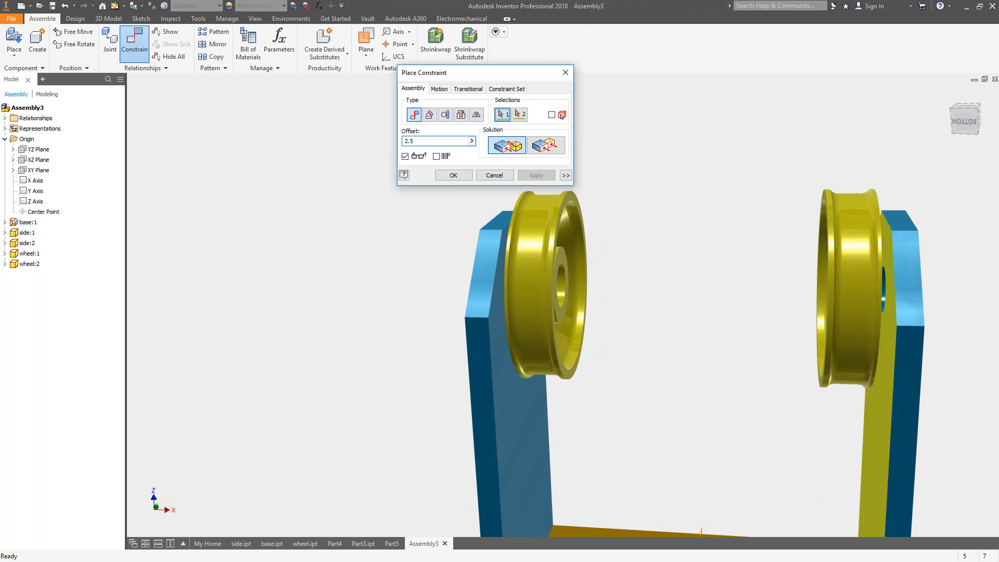
pyautogui.click(495, 175)
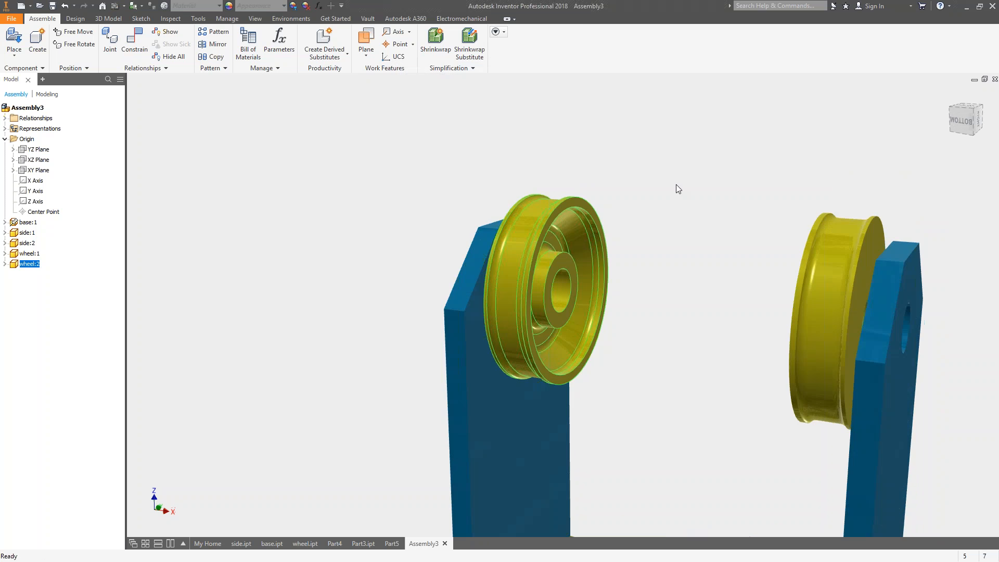
pyautogui.moveTo(516, 241); pyautogui.dragTo(543, 274)
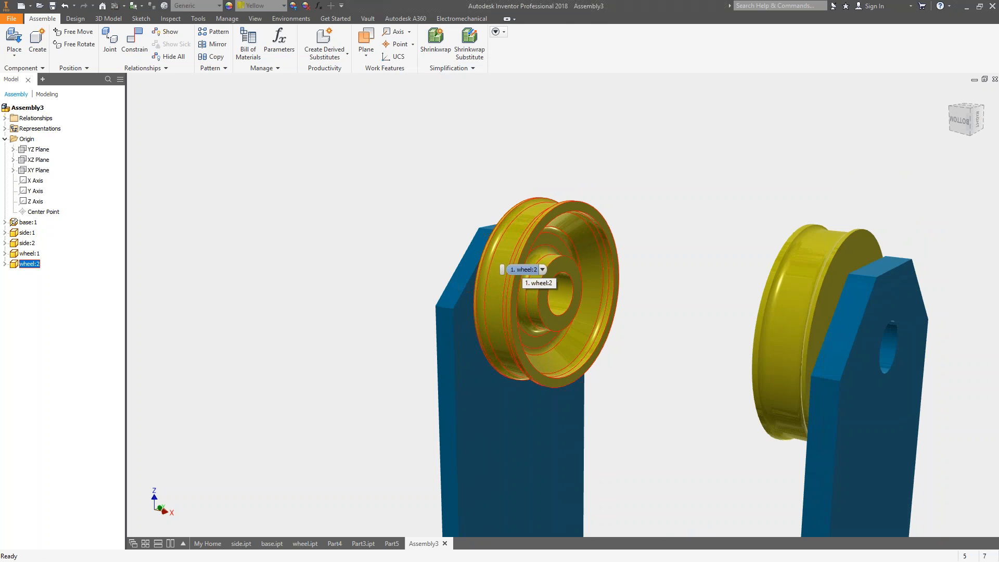
# Switch to wheel.ipt and sketch a small rectangle on the hub's end face, crossing the upper edge of the bore.
pyautogui.click(303, 544)
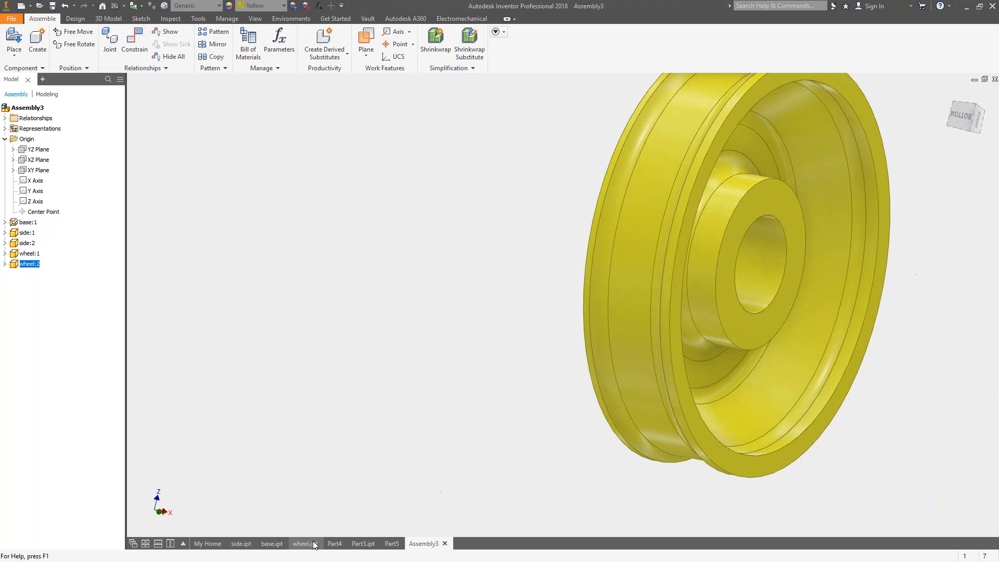
pyautogui.keyDown('shift'); pyautogui.moveTo(778, 221); pyautogui.dragTo(743, 227, button='middle'); pyautogui.keyUp('shift')
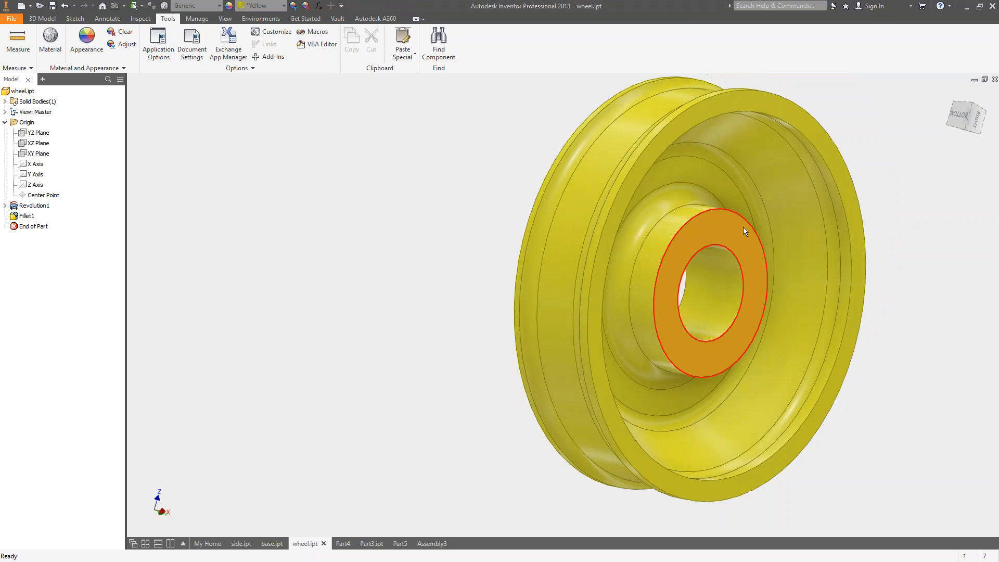
pyautogui.press('s')
pyautogui.click(697, 239)
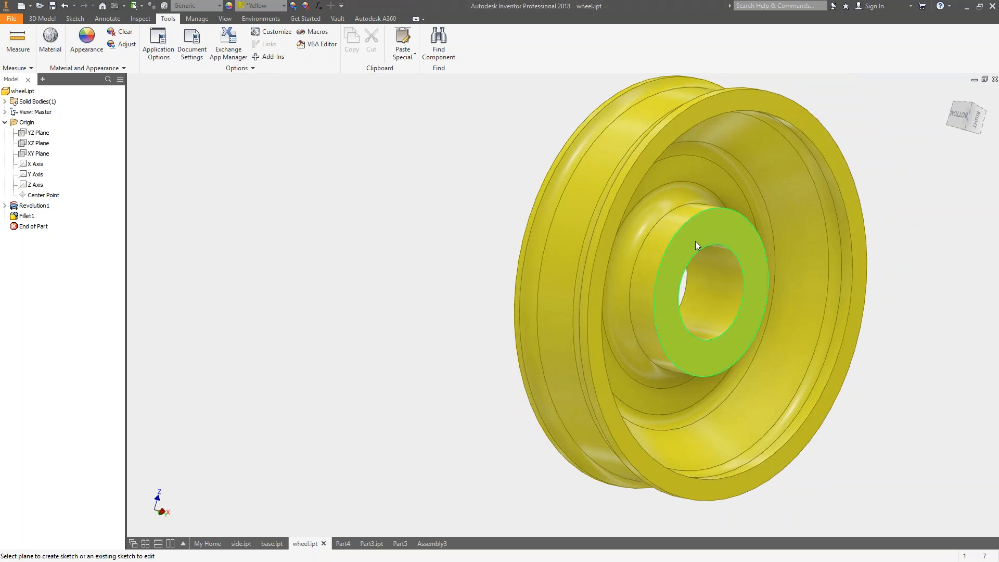
pyautogui.click(133, 41)
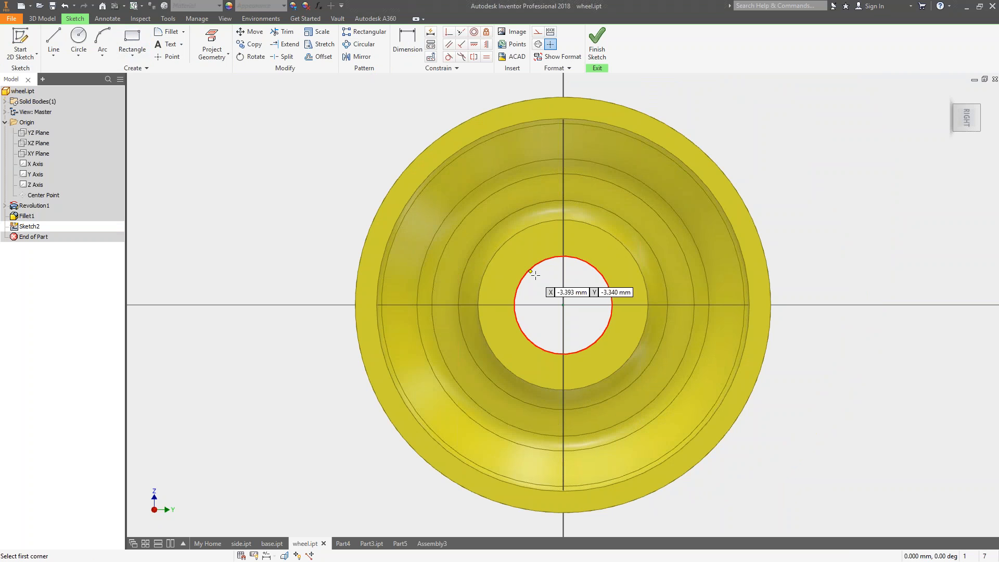
pyautogui.click(545, 277)
pyautogui.click(581, 238)
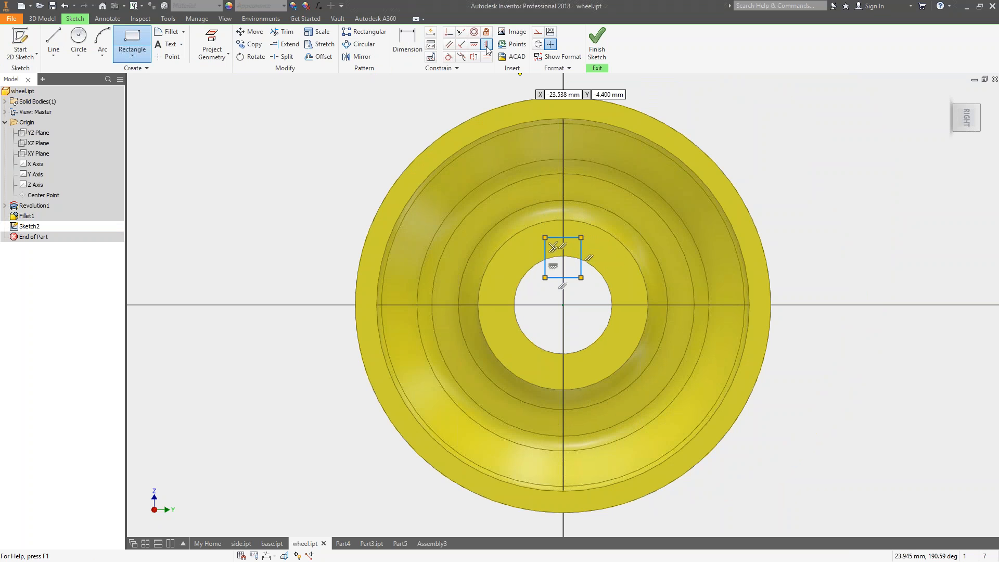
# Vertically align the midpoint of the rectangle's lower edge with the bore centre and stretch the rectangle down to the centre.
pyautogui.click(486, 44)
pyautogui.click(564, 305)
pyautogui.click(564, 279)
pyautogui.press('Escape')
pyautogui.moveTo(566, 265); pyautogui.dragTo(566, 239)
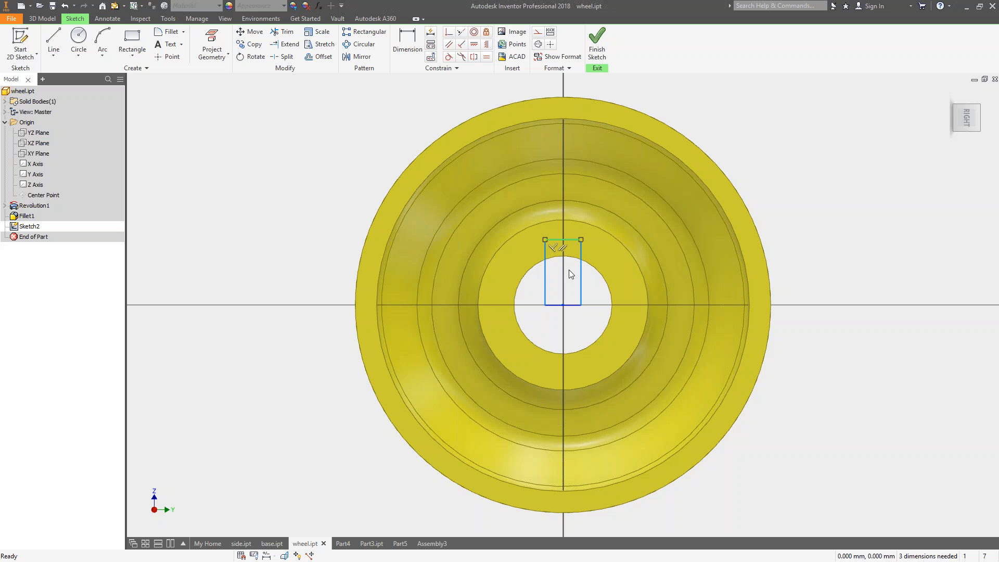
# Extrude the rectangle as a cut with extents All to make a keyway through the wheel hub.
pyautogui.press('e')
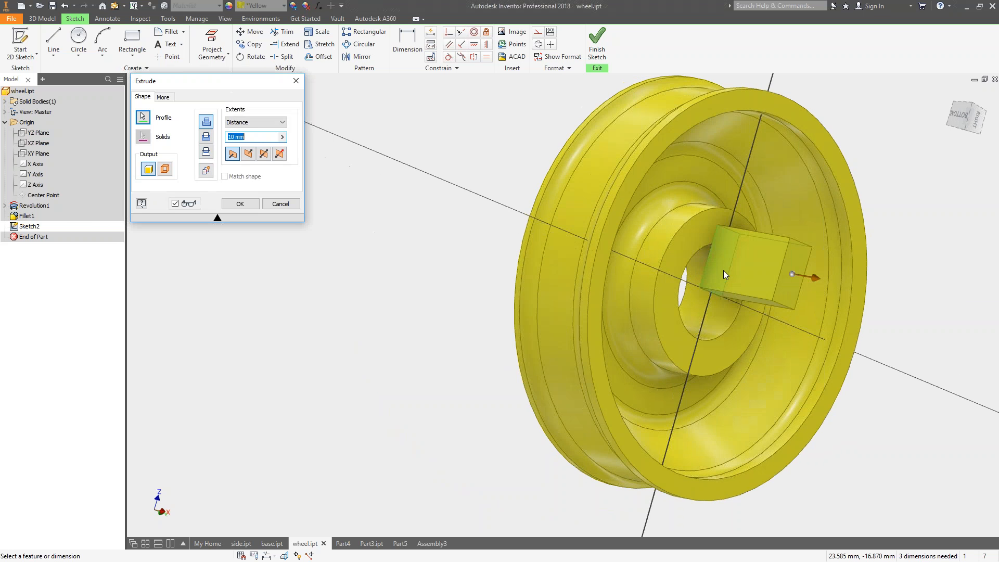
pyautogui.click(206, 136)
pyautogui.click(256, 122)
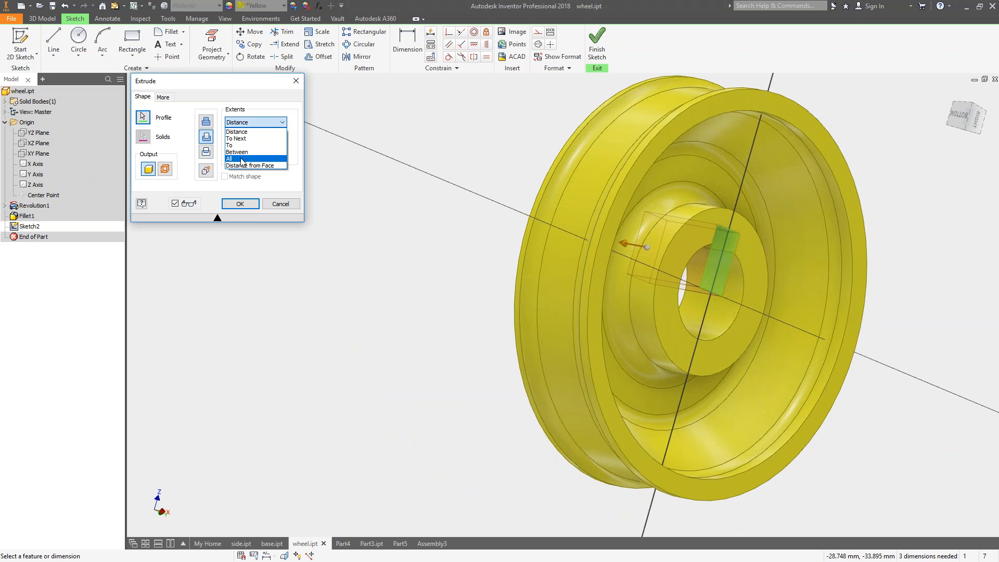
pyautogui.click(244, 159)
pyautogui.click(240, 204)
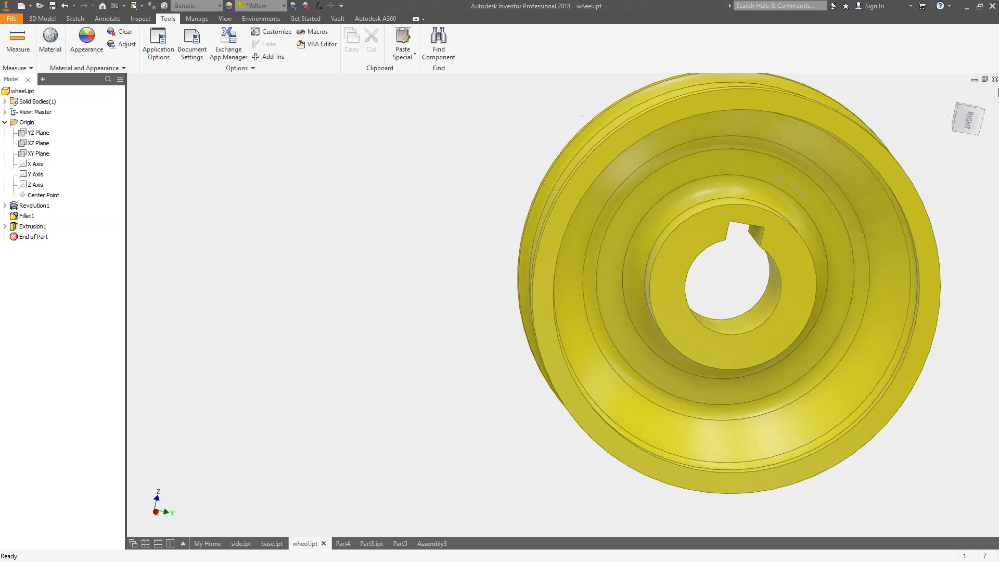
# Switch back to Assembly3 and turn both wheels about their axes to check their rotation and the keyways.
pyautogui.click(431, 543)
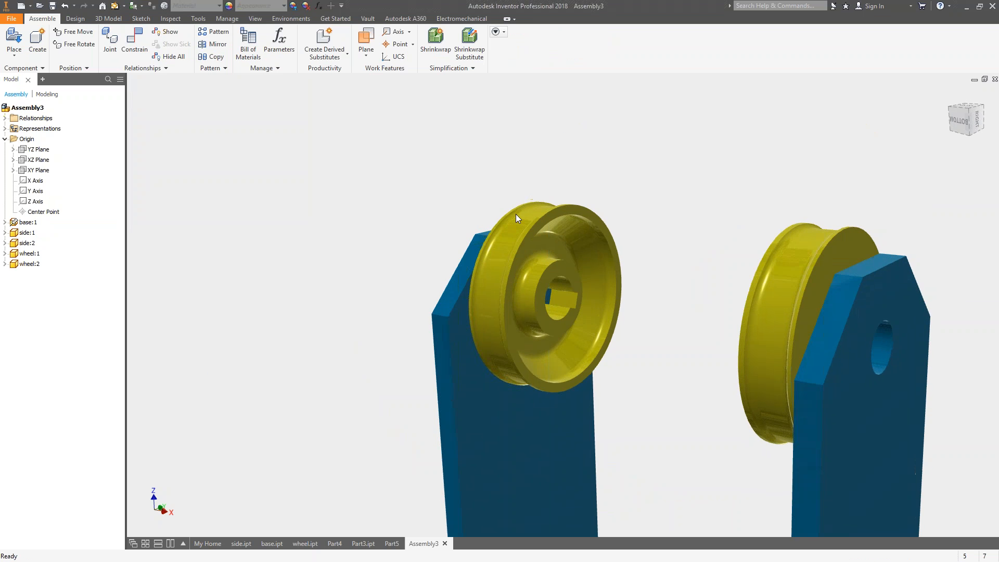
pyautogui.click(513, 247)
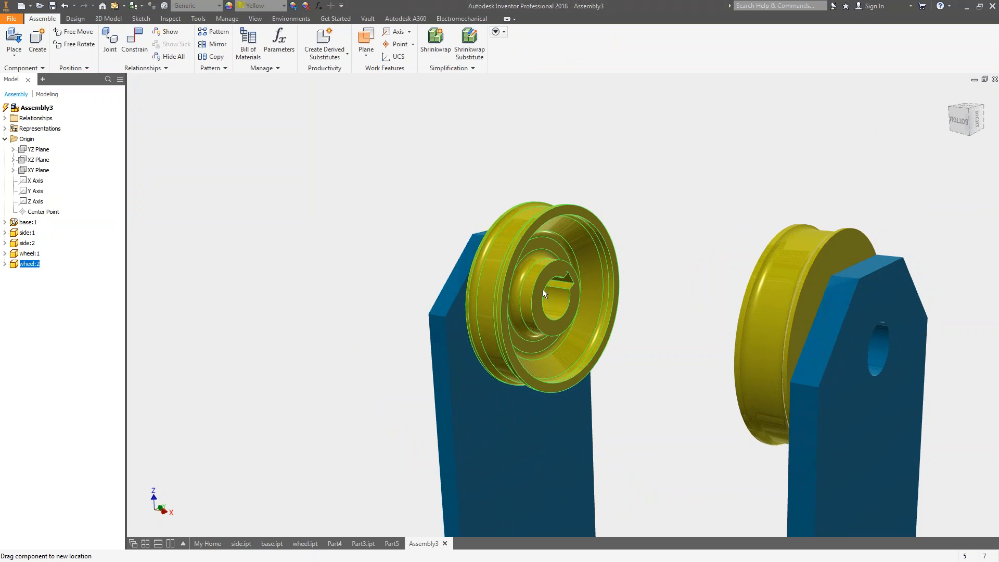
pyautogui.keyDown('shift'); pyautogui.moveTo(514, 305); pyautogui.dragTo(756, 207, button='middle'); pyautogui.keyUp('shift')
pyautogui.moveTo(864, 280); pyautogui.dragTo(880, 252)
pyautogui.keyDown('shift'); pyautogui.moveTo(492, 192); pyautogui.dragTo(471, 189, button='middle'); pyautogui.keyUp('shift')
pyautogui.moveTo(884, 260)
pyautogui.mouseDown()
pyautogui.moveTo(887, 322)
pyautogui.moveTo(879, 268)
pyautogui.mouseUp()
pyautogui.keyDown('shift'); pyautogui.moveTo(754, 229); pyautogui.dragTo(658, 219, button='middle'); pyautogui.keyUp('shift')
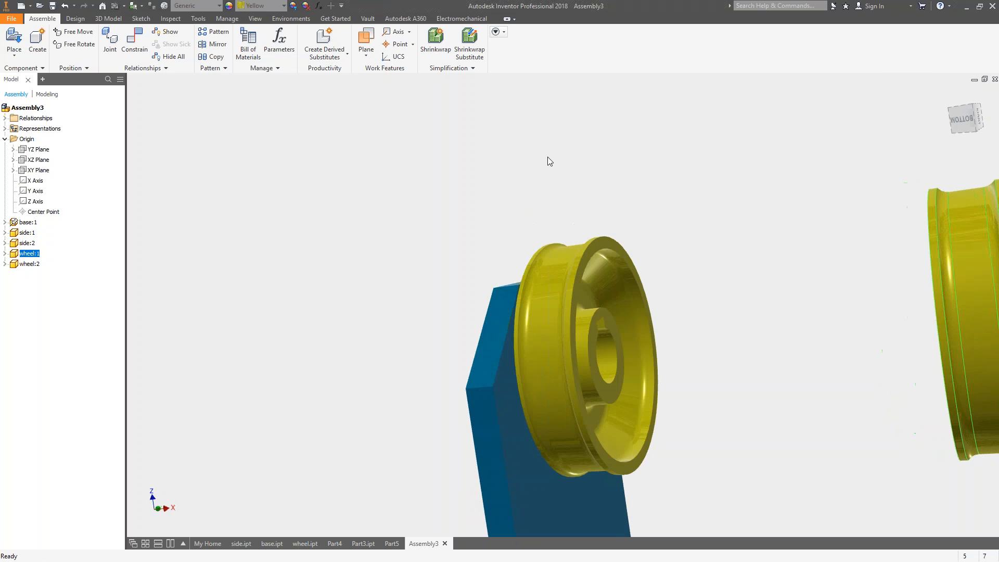
# Try to constrain the keyway faces of the two wheels flush with a 0 mm offset.
pyautogui.click(135, 41)
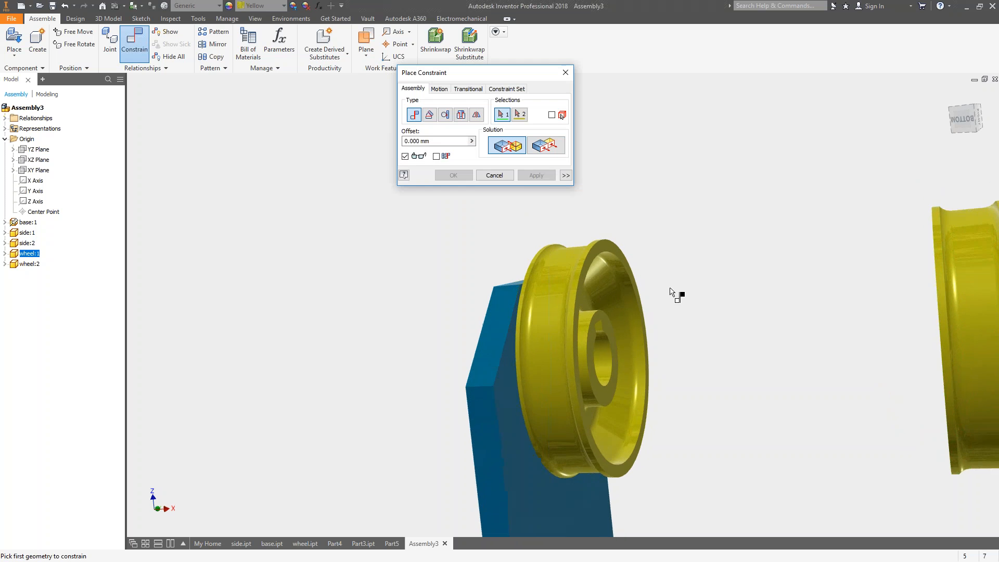
pyautogui.scroll(3, 619, 323)
pyautogui.click(583, 331)
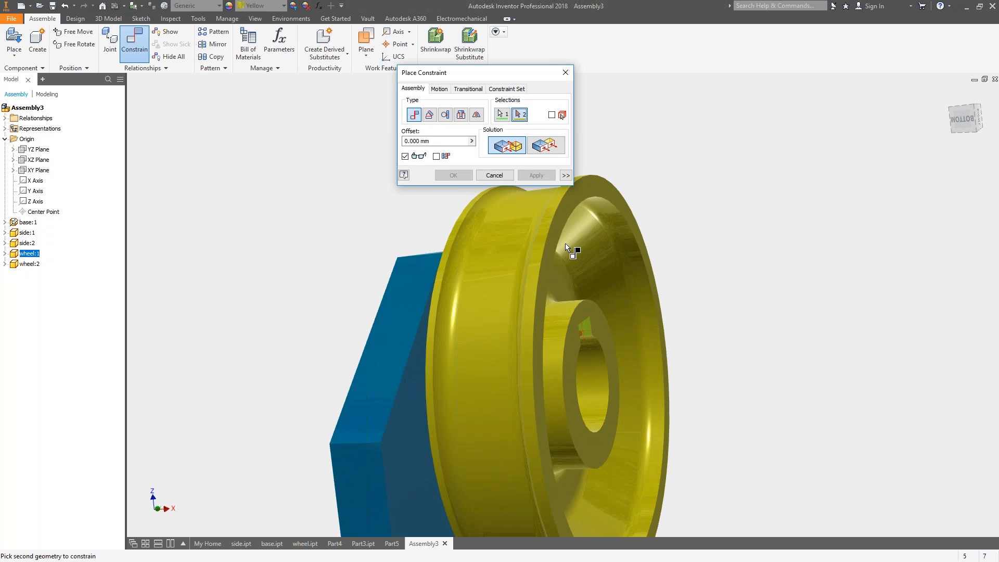
pyautogui.click(546, 148)
pyautogui.scroll(-4, 660, 205)
pyautogui.keyDown('shift'); pyautogui.moveTo(693, 228); pyautogui.dragTo(780, 239, button='middle'); pyautogui.keyUp('shift')
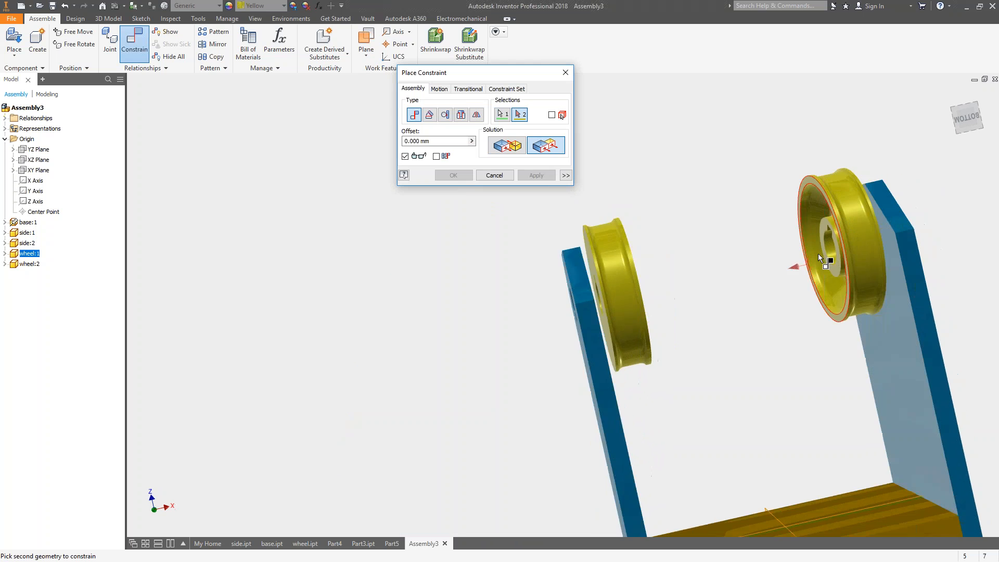
pyautogui.scroll(3, 818, 255)
pyautogui.scroll(5, 833, 229)
pyautogui.click(791, 237)
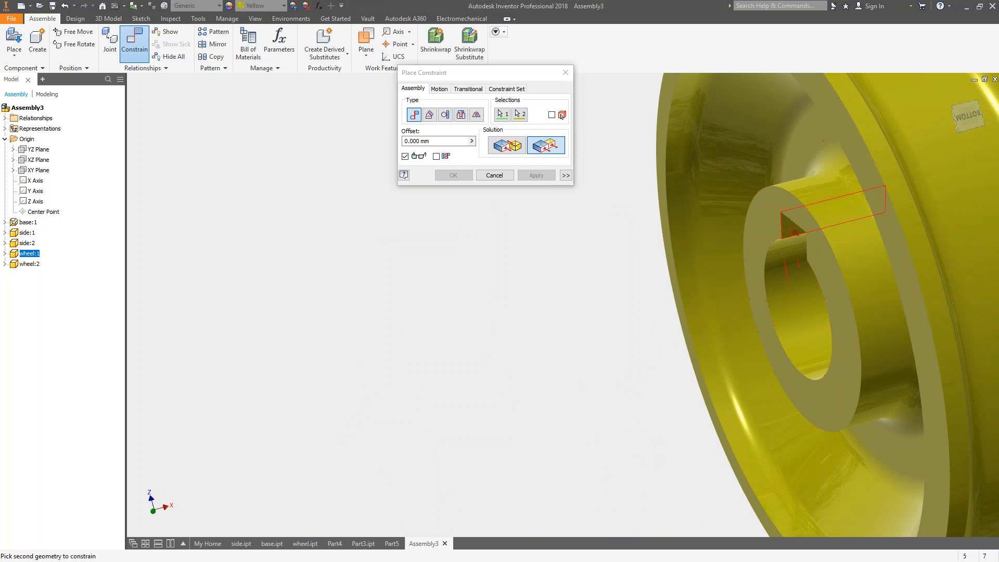
pyautogui.click(531, 178)
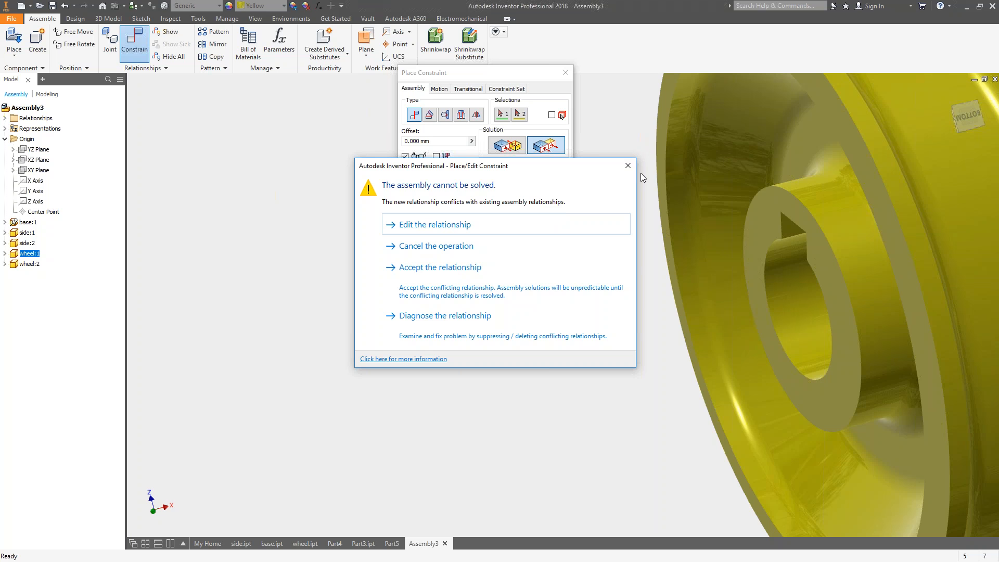
pyautogui.click(628, 165)
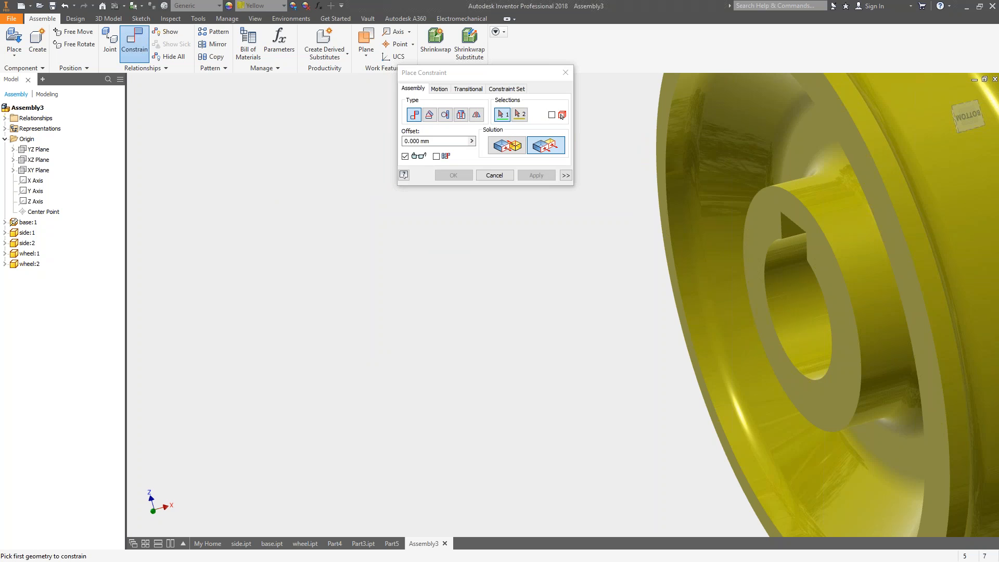
# Retry the flush constraint, picking a keyway face on wheel:1 first and the matching face on wheel:2 second.
pyautogui.click(769, 279)
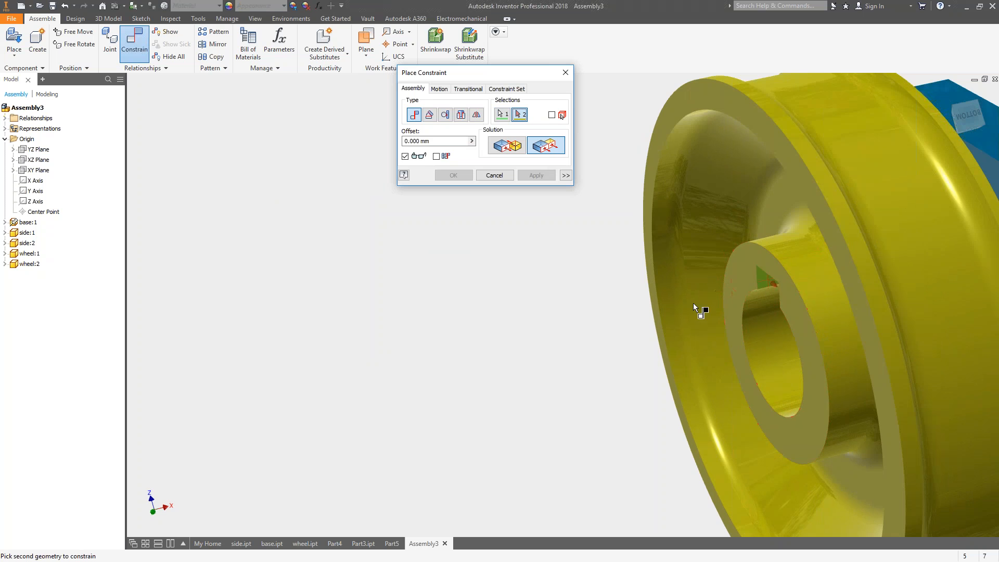
pyautogui.scroll(-5, 693, 302)
pyautogui.click(286, 411)
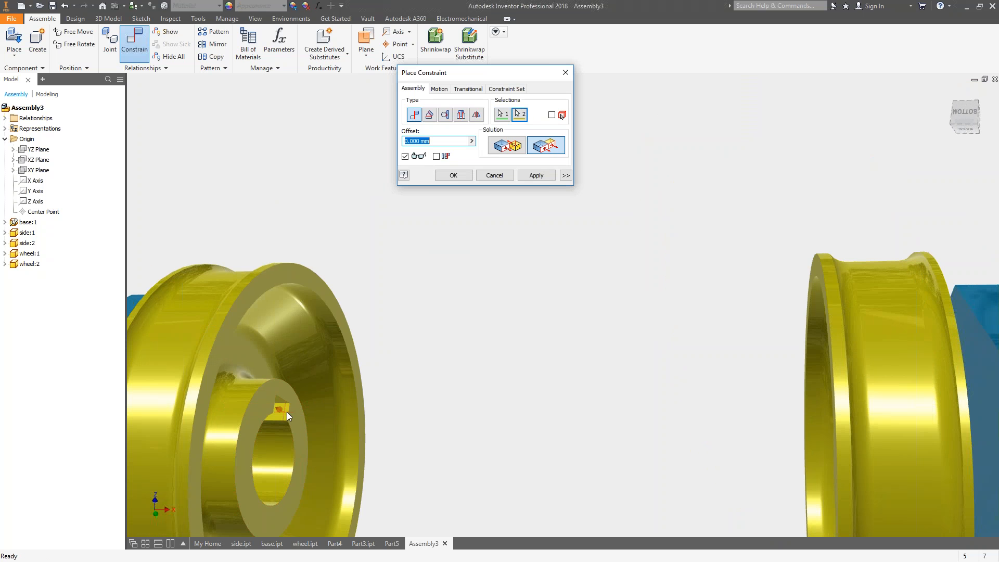
pyautogui.click(536, 176)
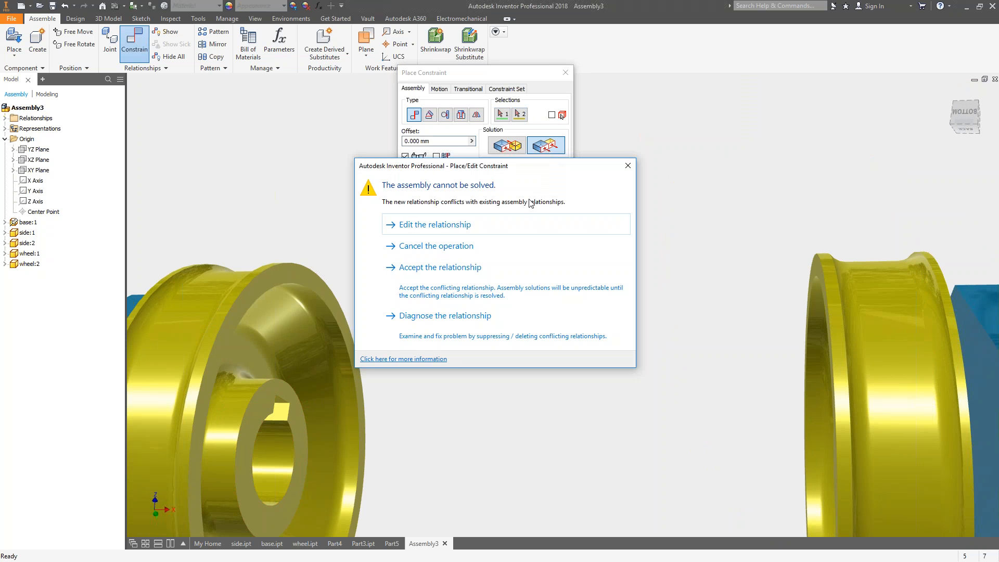
pyautogui.click(629, 165)
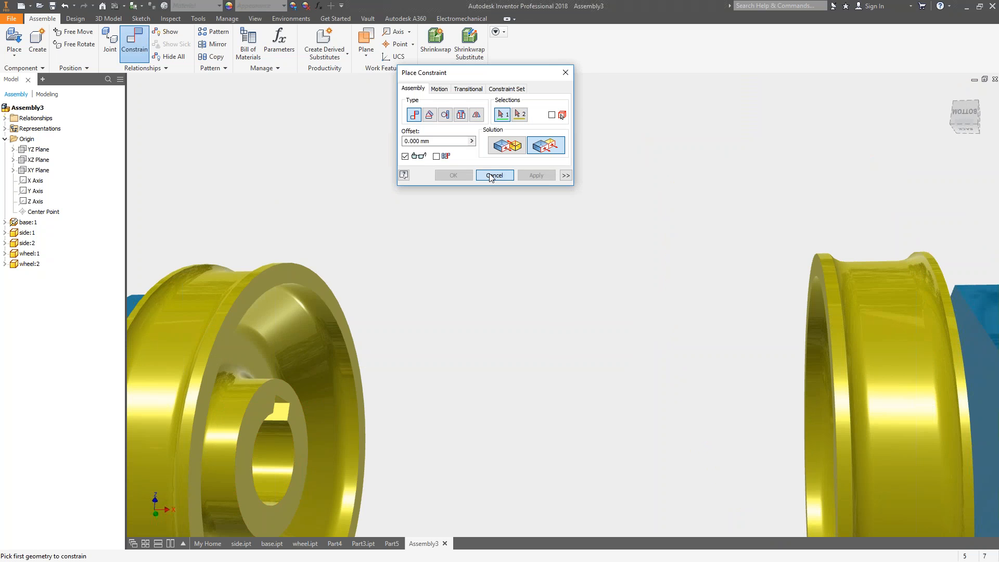
pyautogui.scroll(-5, 520, 187)
pyautogui.keyDown('shift'); pyautogui.moveTo(583, 271); pyautogui.dragTo(573, 333, button='middle'); pyautogui.keyUp('shift')
pyautogui.scroll(2, 572, 333)
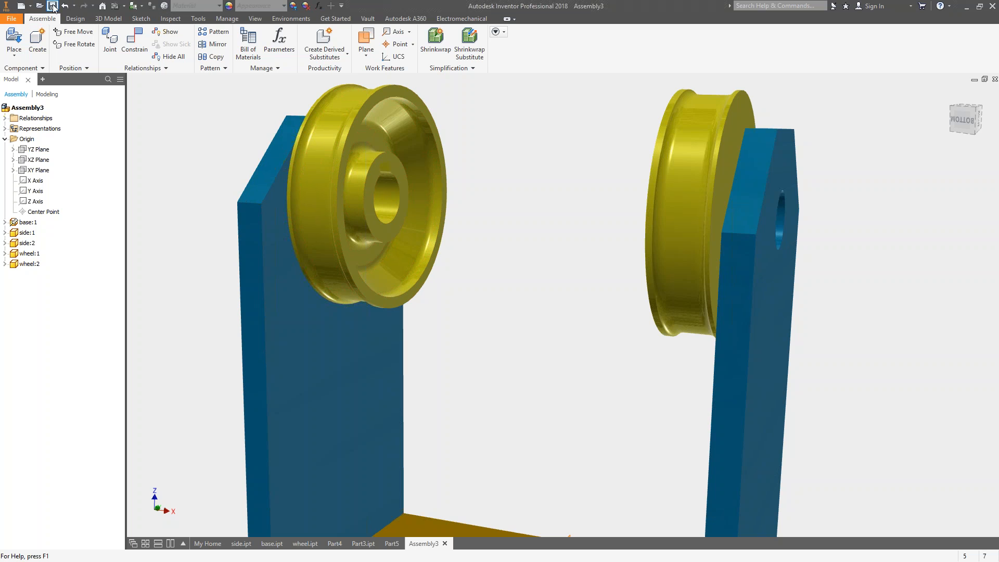
# Save the assembly as Assembly3.iam in the Inventor 101 folder, including all changed dependent parts.
pyautogui.click(53, 7)
pyautogui.click(700, 422)
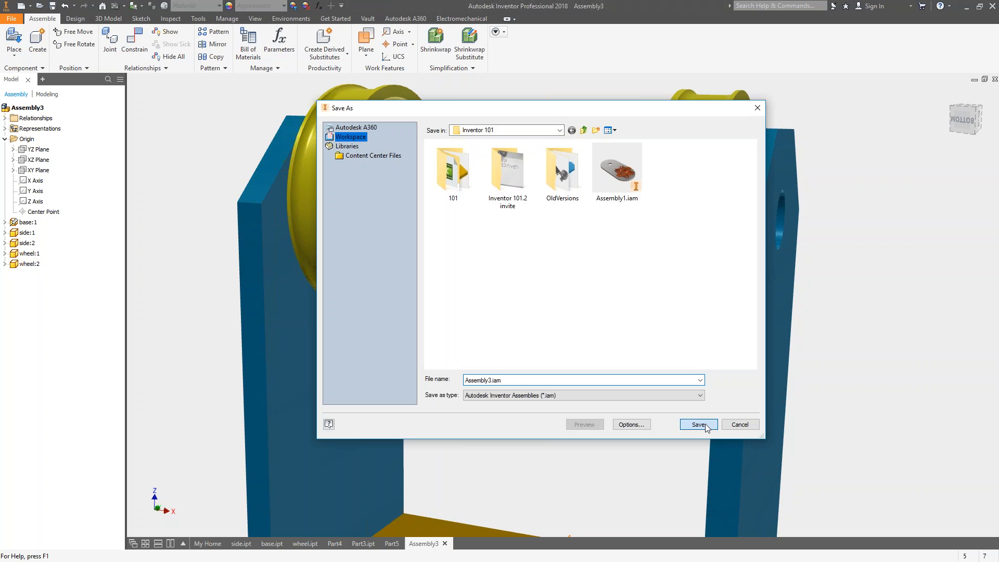
pyautogui.click(549, 337)
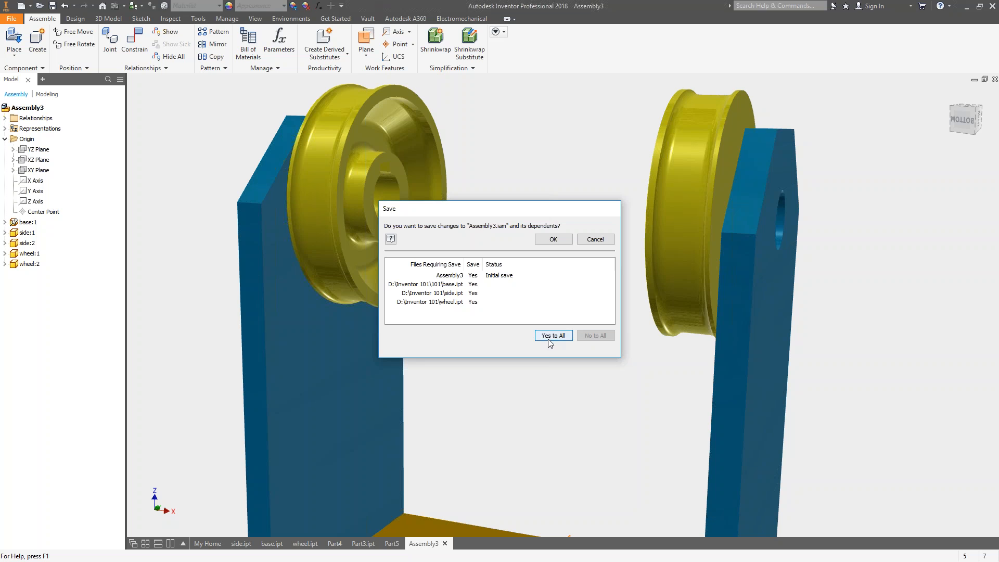
pyautogui.click(553, 240)
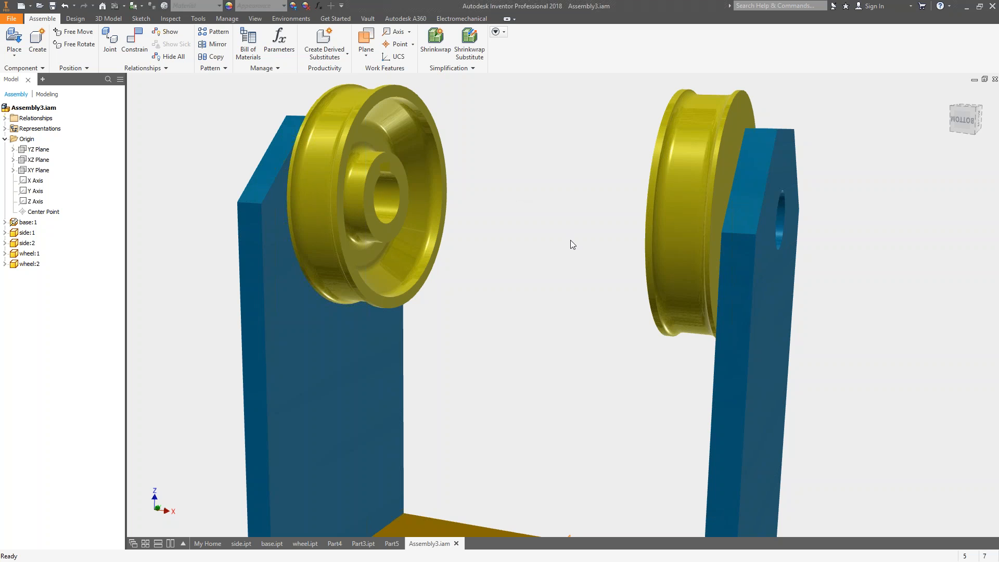
# Review the open side, base and wheel parts, return to Assembly3.iam and inspect the space between the wheels.
pyautogui.moveTo(574, 288); pyautogui.dragTo(572, 294, button='middle')
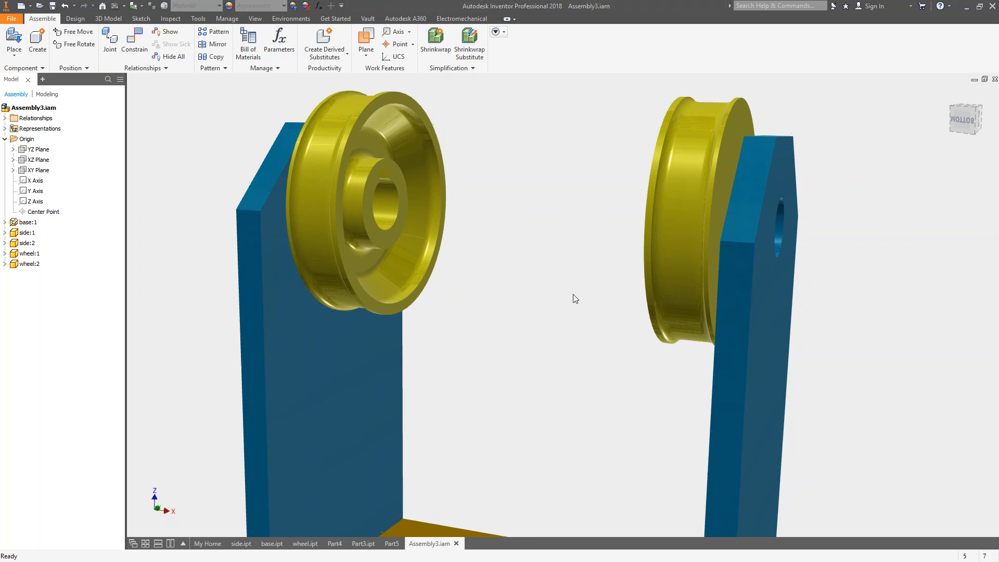
pyautogui.moveTo(502, 294); pyautogui.dragTo(522, 195, button='middle')
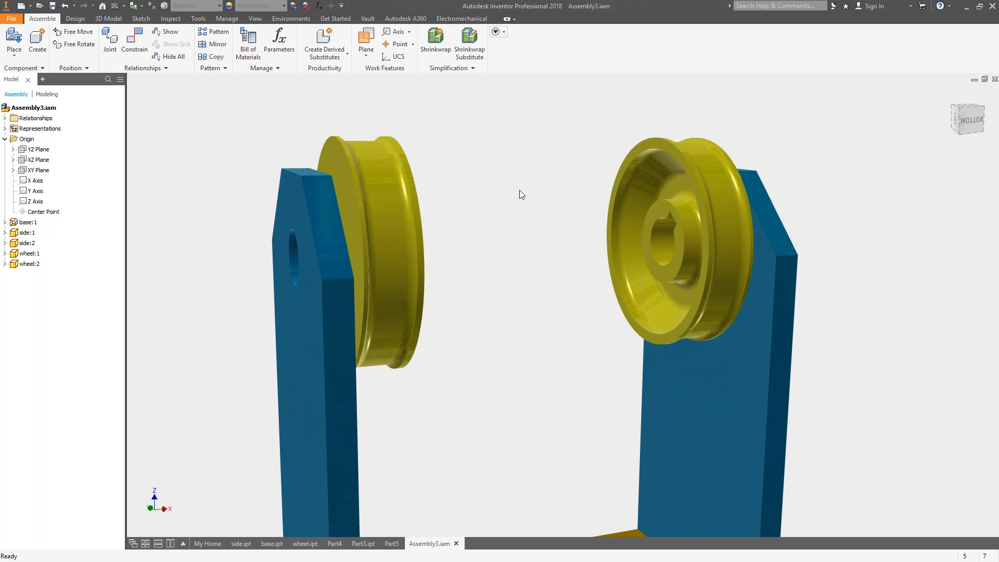
pyautogui.click(241, 543)
pyautogui.press('F6')
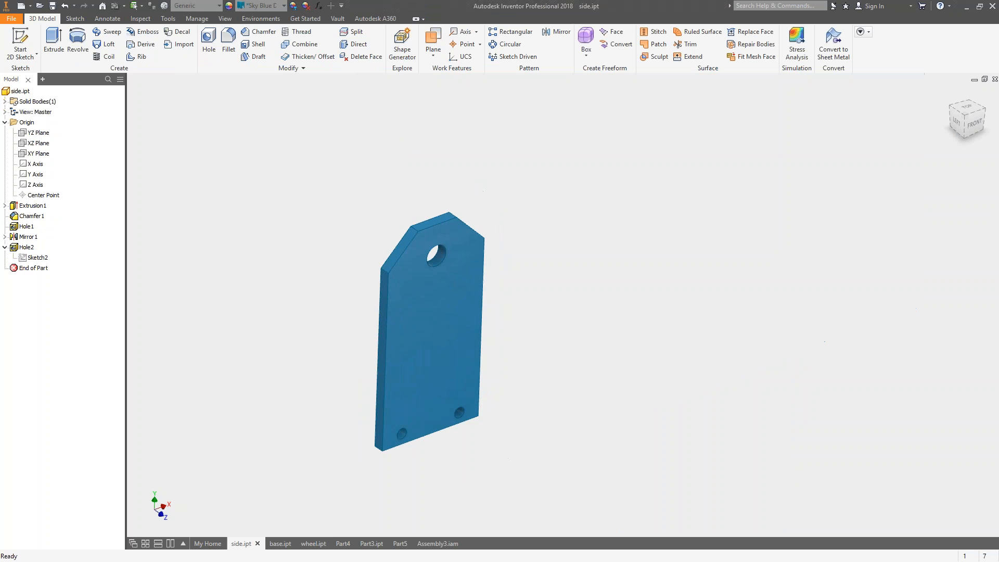
pyautogui.click(272, 543)
pyautogui.click(315, 543)
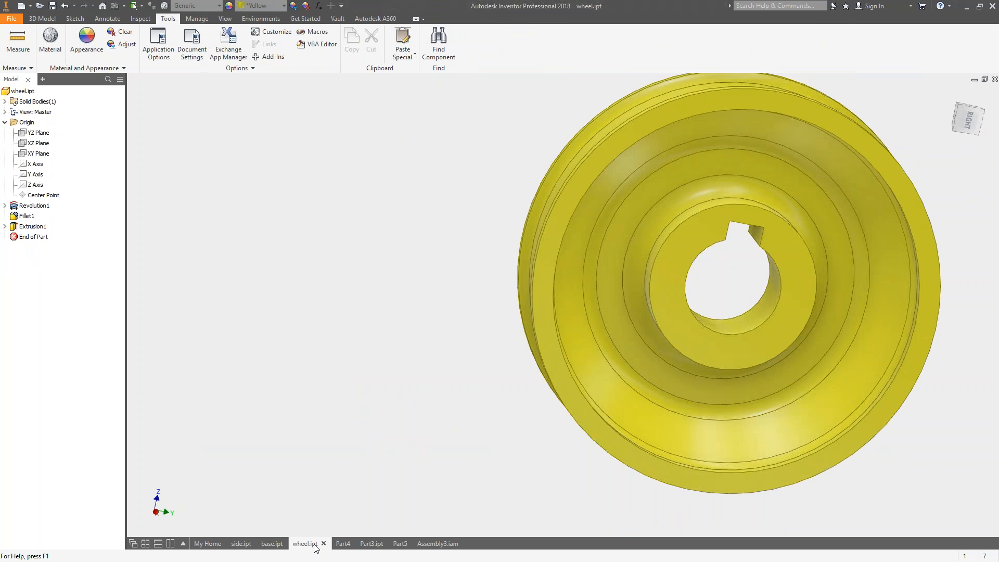
pyautogui.click(443, 543)
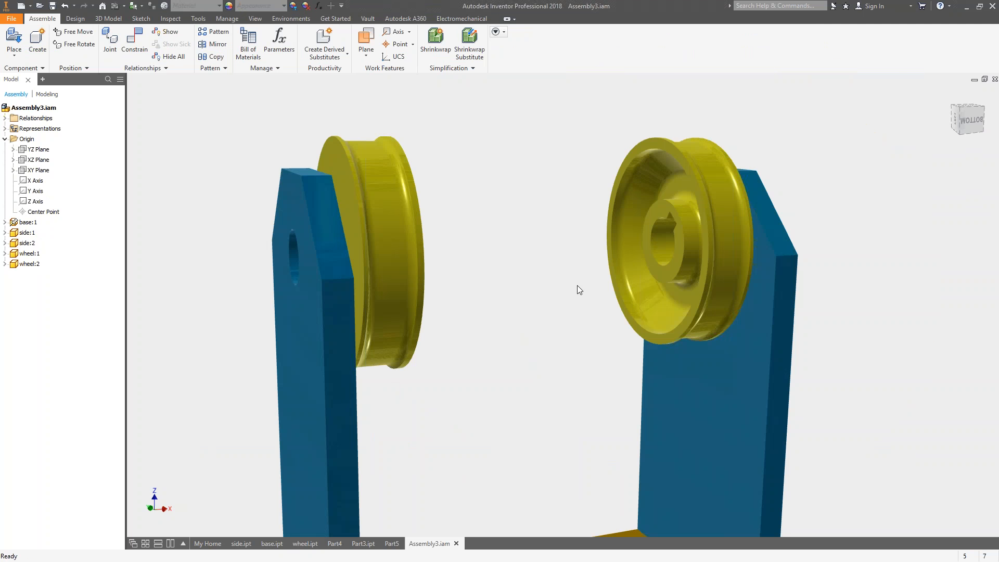
pyautogui.keyDown('shift'); pyautogui.moveTo(732, 260); pyautogui.dragTo(915, 274, button='middle'); pyautogui.keyUp('shift')
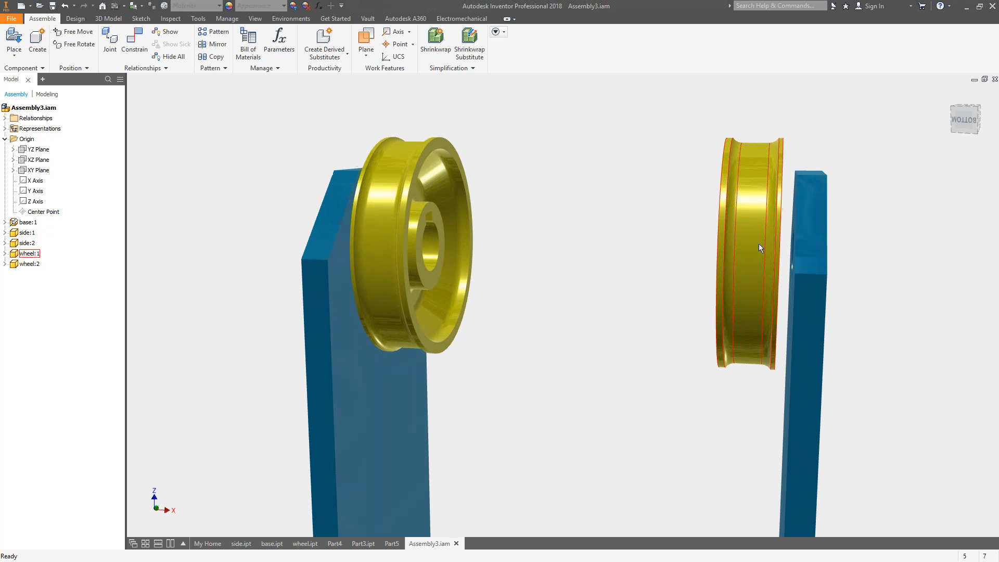
pyautogui.moveTo(642, 164); pyautogui.dragTo(641, 198, button='middle')
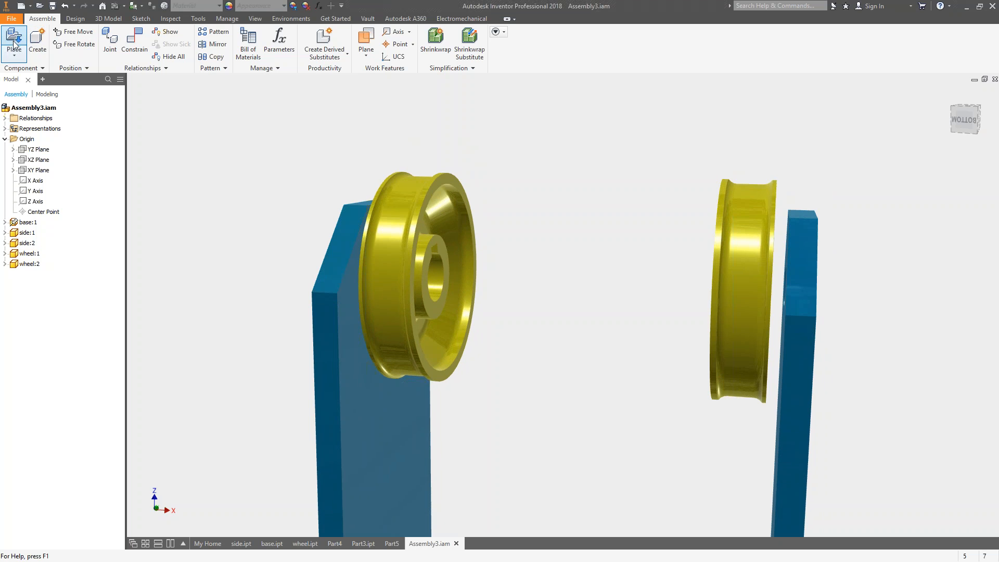
# Create an in-place component named shaft from the metric Sheet Metal (mm).ipt template on the assembly's XZ plane.
pyautogui.click(46, 43)
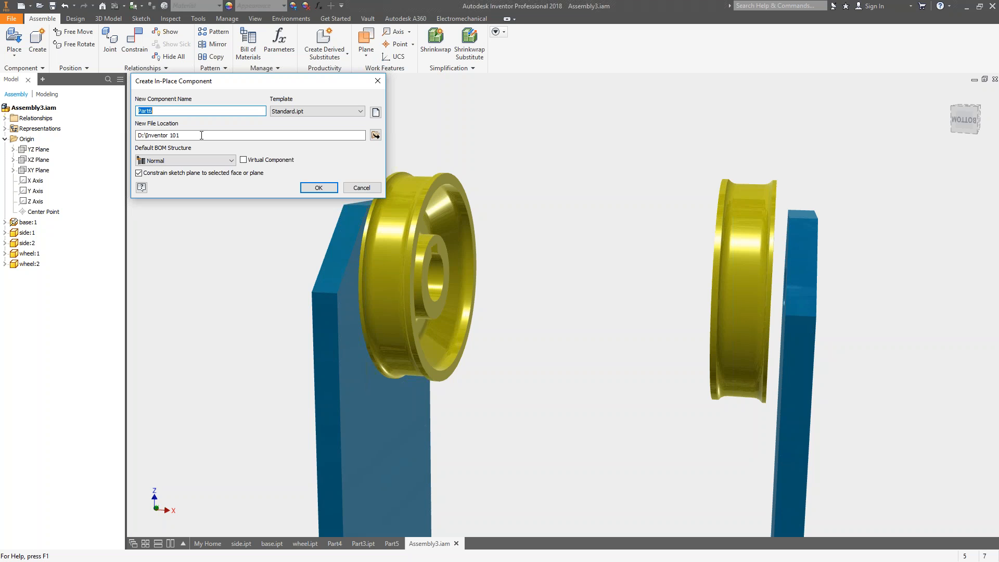
pyautogui.write('shaft')
pyautogui.click(376, 112)
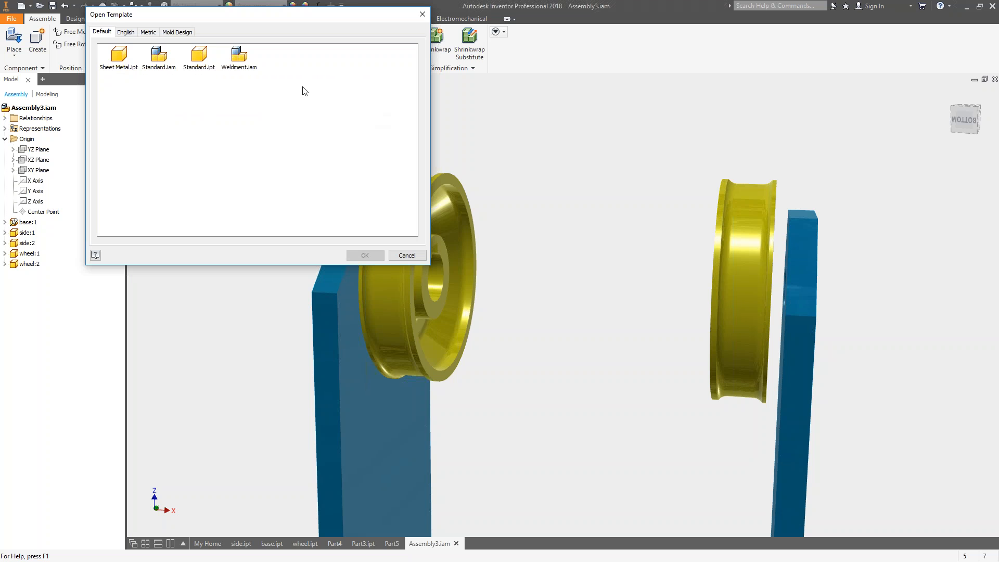
pyautogui.click(147, 32)
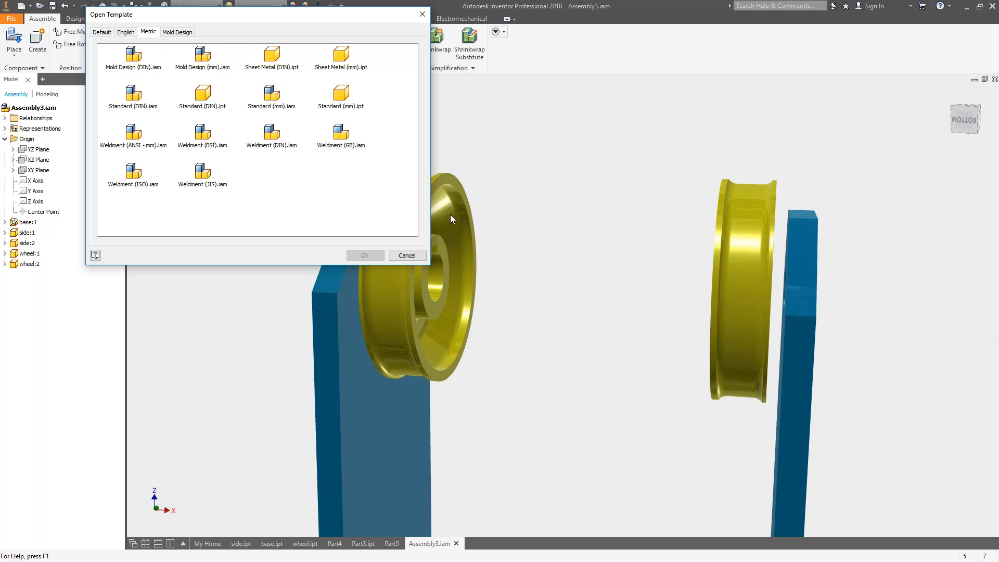
pyautogui.click(343, 57)
pyautogui.click(364, 255)
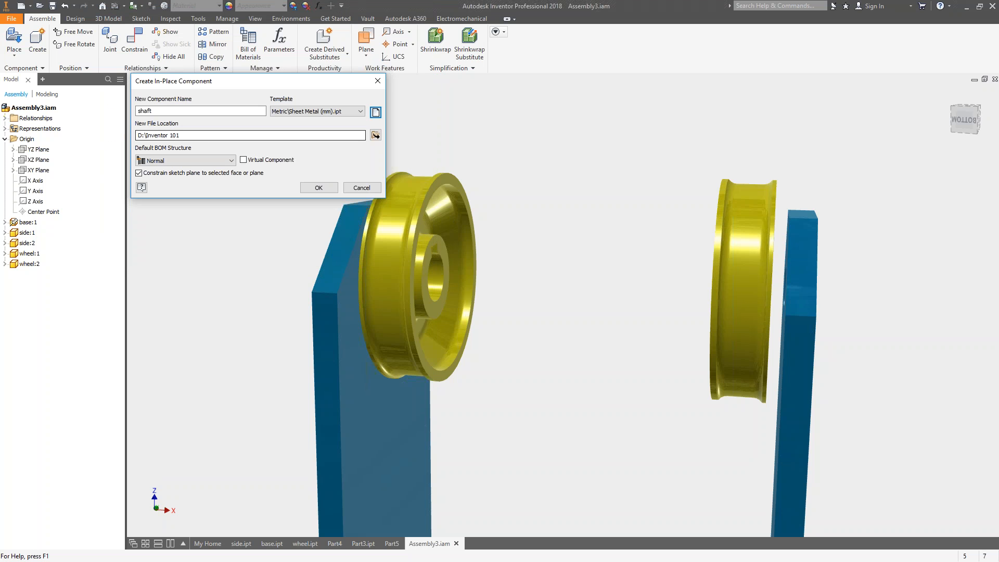
pyautogui.click(320, 188)
pyautogui.scroll(-2, 281, 263)
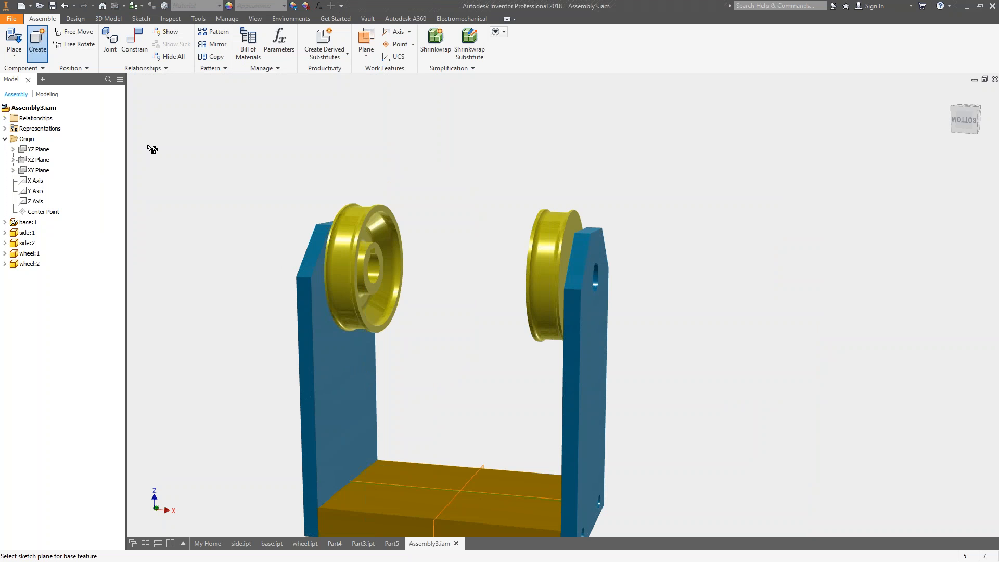
pyautogui.click(40, 158)
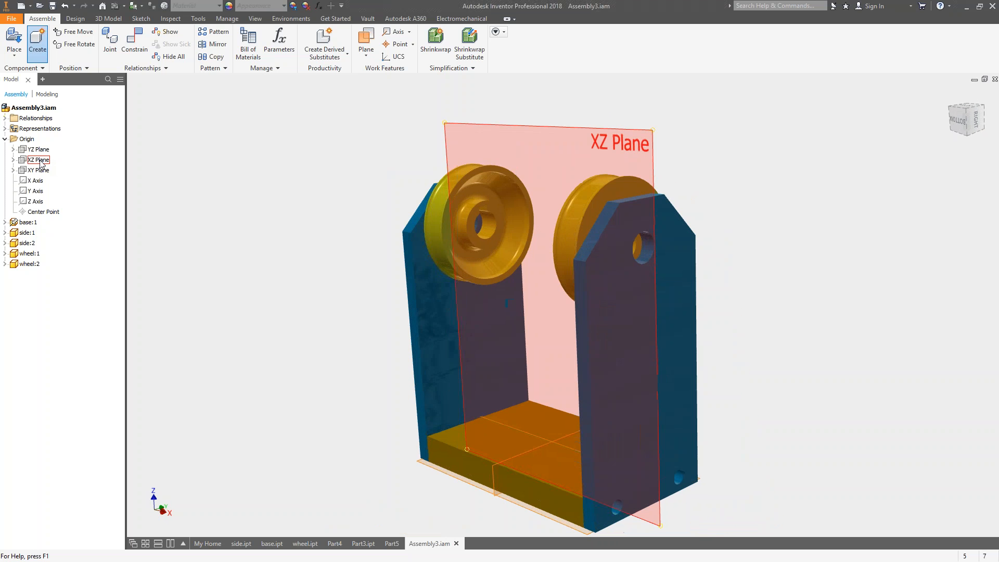
pyautogui.click(40, 160)
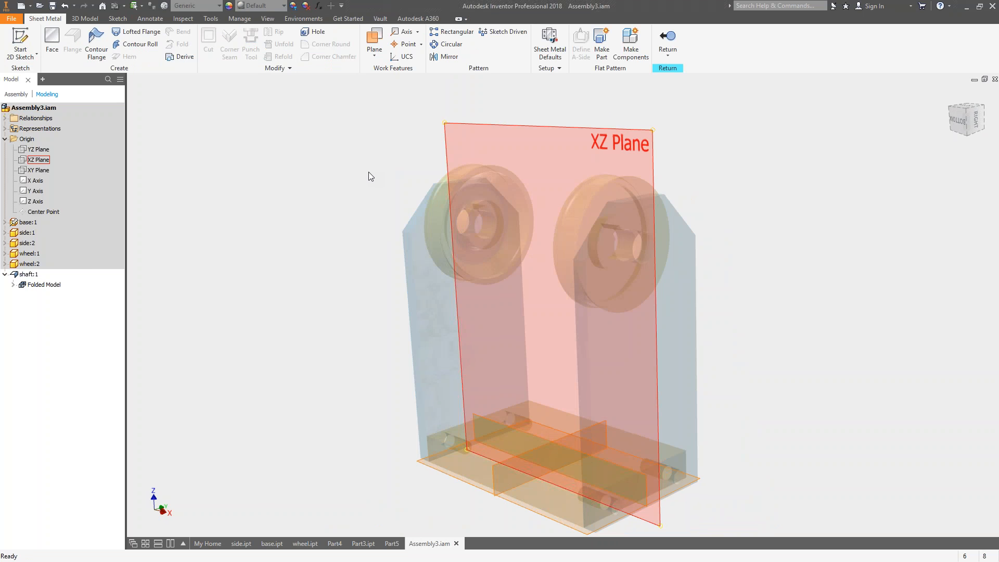
# Undo the creation of the sheet metal shaft component.
pyautogui.keyDown('shift'); pyautogui.moveTo(691, 247); pyautogui.dragTo(580, 213, button='middle'); pyautogui.keyUp('shift')
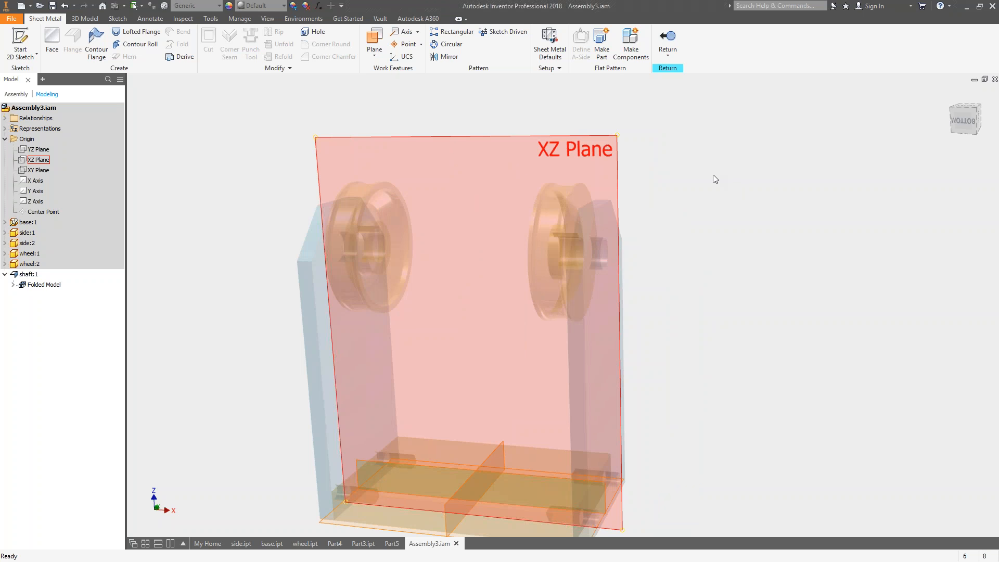
pyautogui.keyDown('shift'); pyautogui.moveTo(713, 173); pyautogui.dragTo(576, 274, button='middle'); pyautogui.keyUp('shift')
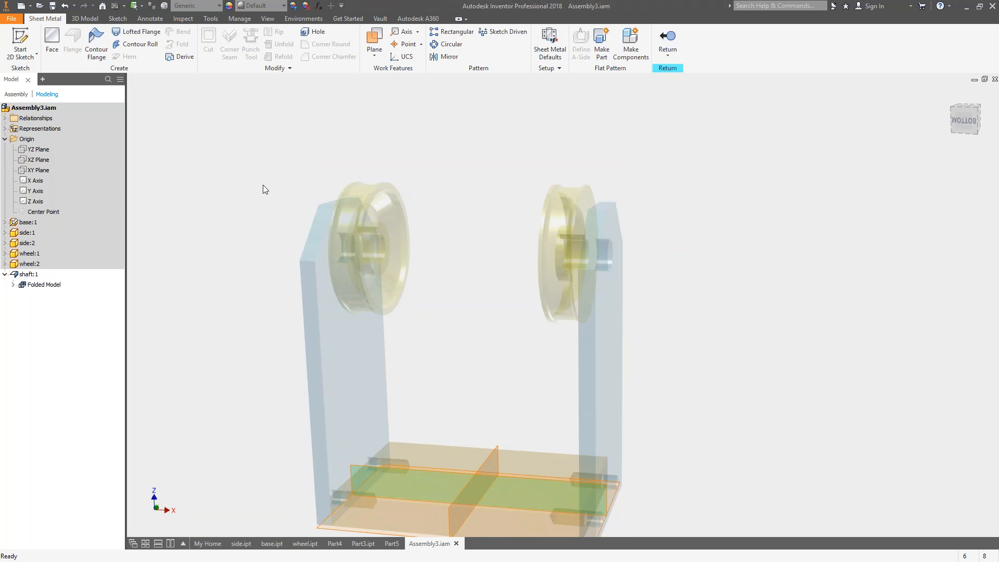
pyautogui.click(64, 5)
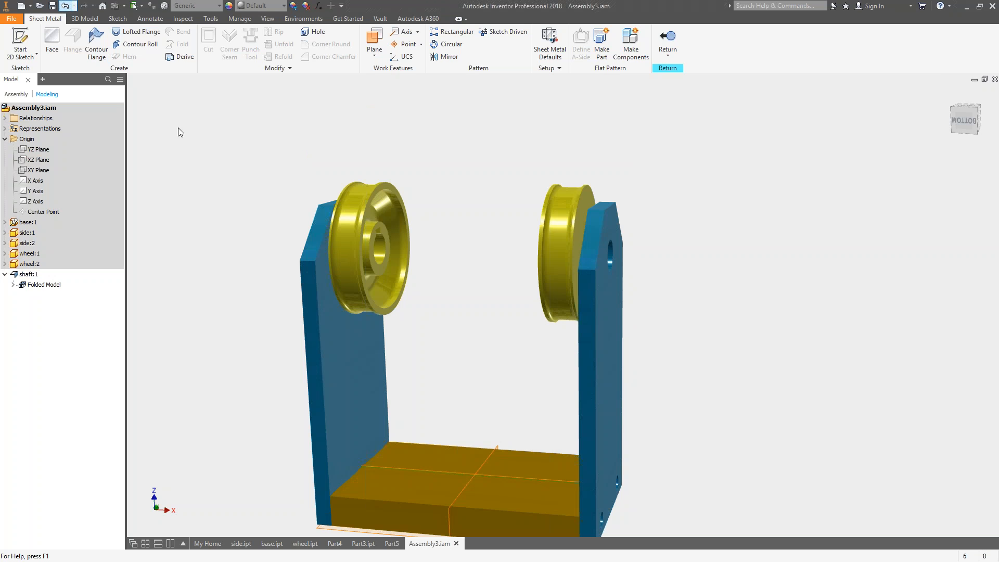
# Create an in-place component named shaft 1 from the metric Standard (mm).ipt template on the assembly's XZ plane.
pyautogui.click(38, 44)
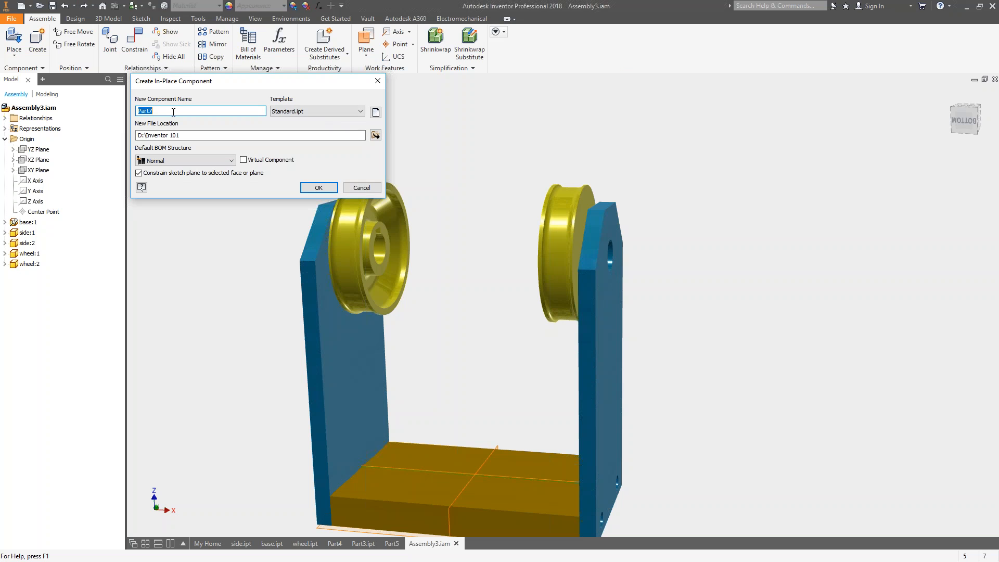
pyautogui.write('shaft 1')
pyautogui.click(376, 112)
pyautogui.click(376, 112)
pyautogui.click(148, 33)
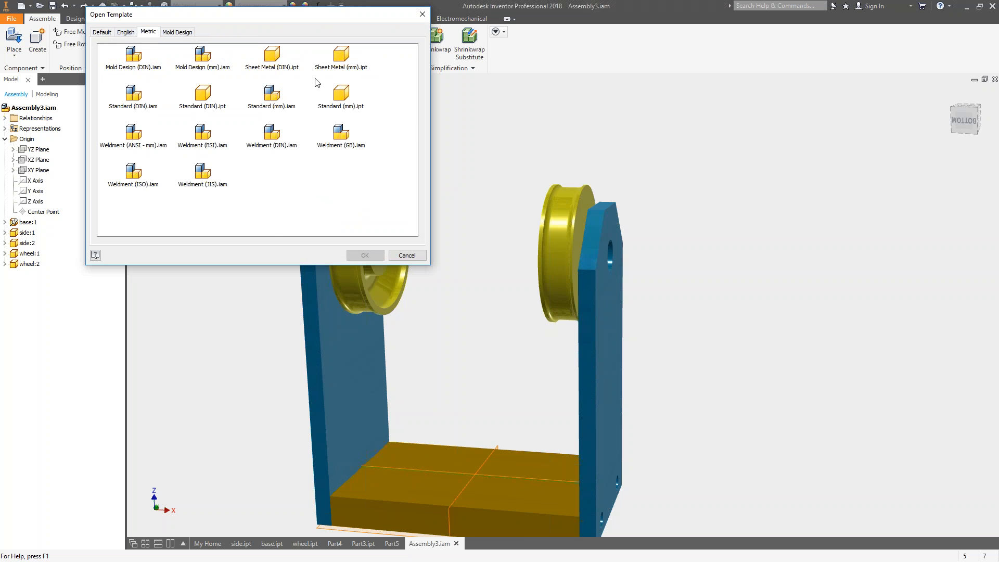
pyautogui.click(341, 97)
pyautogui.click(366, 255)
pyautogui.click(326, 187)
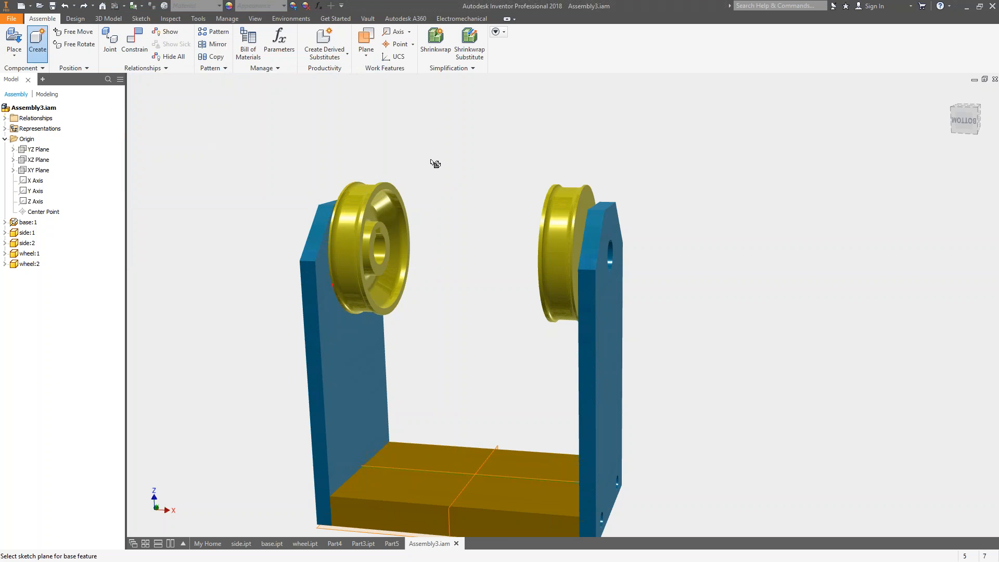
pyautogui.click(39, 159)
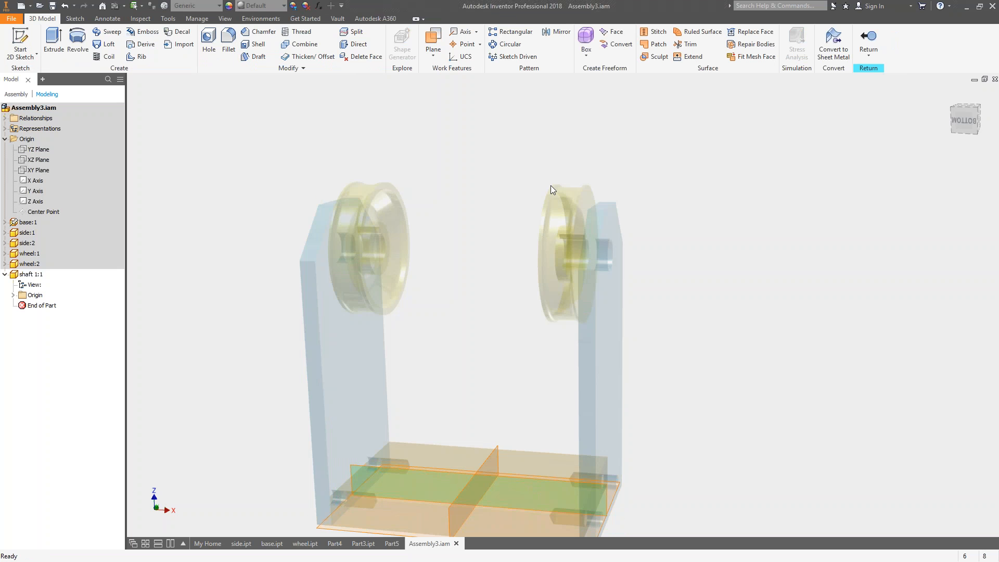
# View the shaft part's XY plane square on and set the view projection to Perspective with Ortho Faces.
pyautogui.moveTo(550, 187); pyautogui.dragTo(518, 194, button='middle')
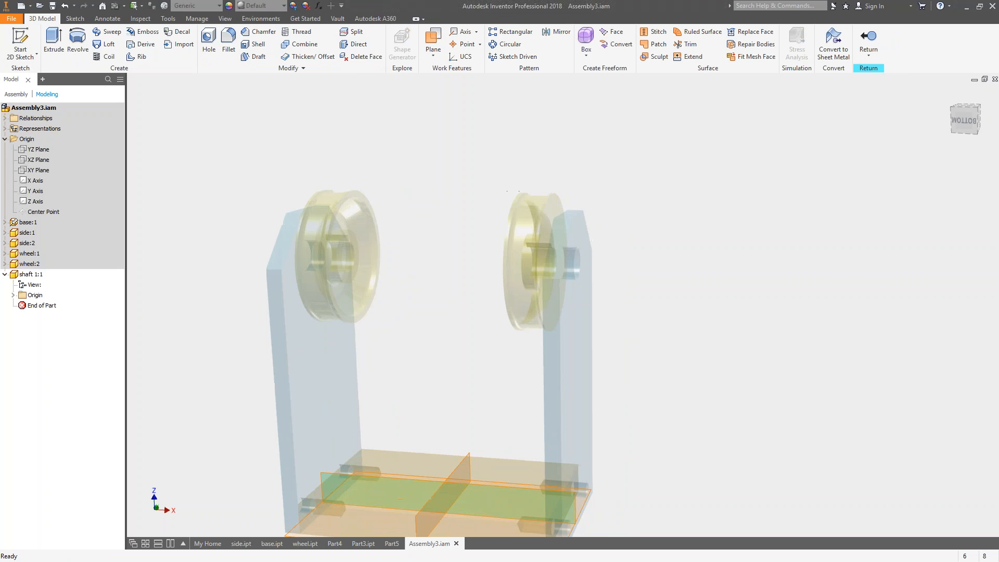
pyautogui.click(14, 296)
pyautogui.click(36, 296)
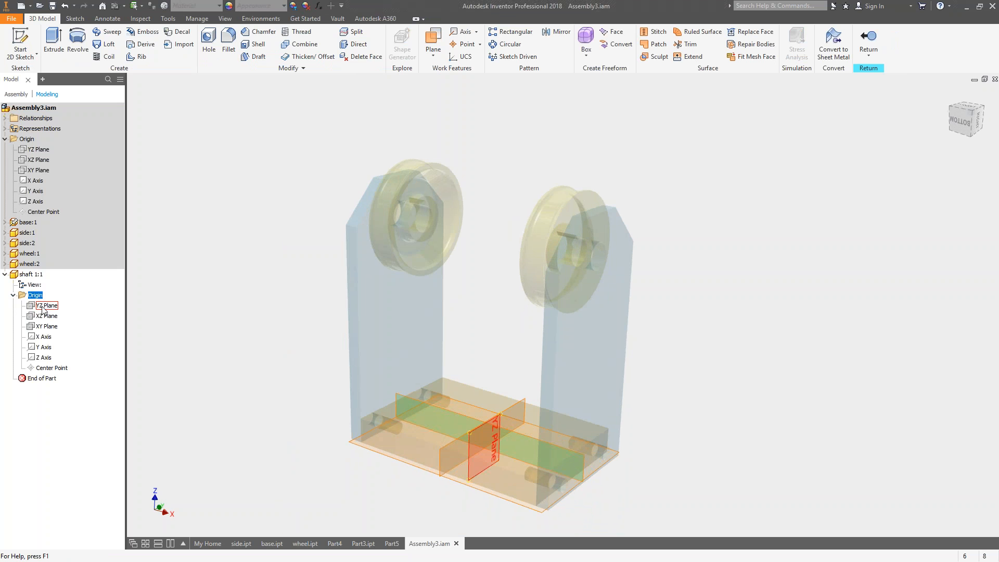
pyautogui.click(44, 327)
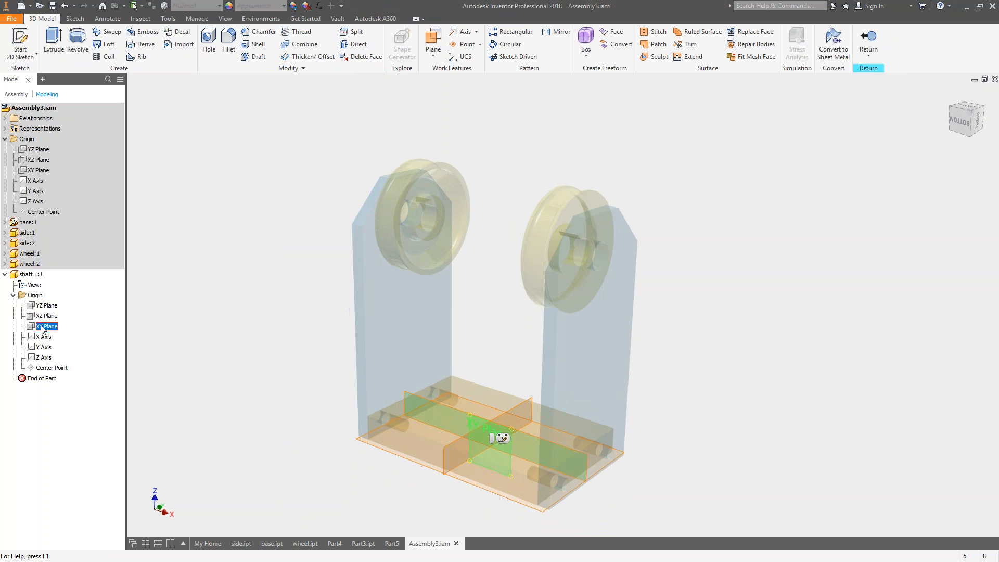
pyautogui.click(48, 327)
pyautogui.click(338, 249)
pyautogui.click(51, 326)
pyautogui.press('pageup')
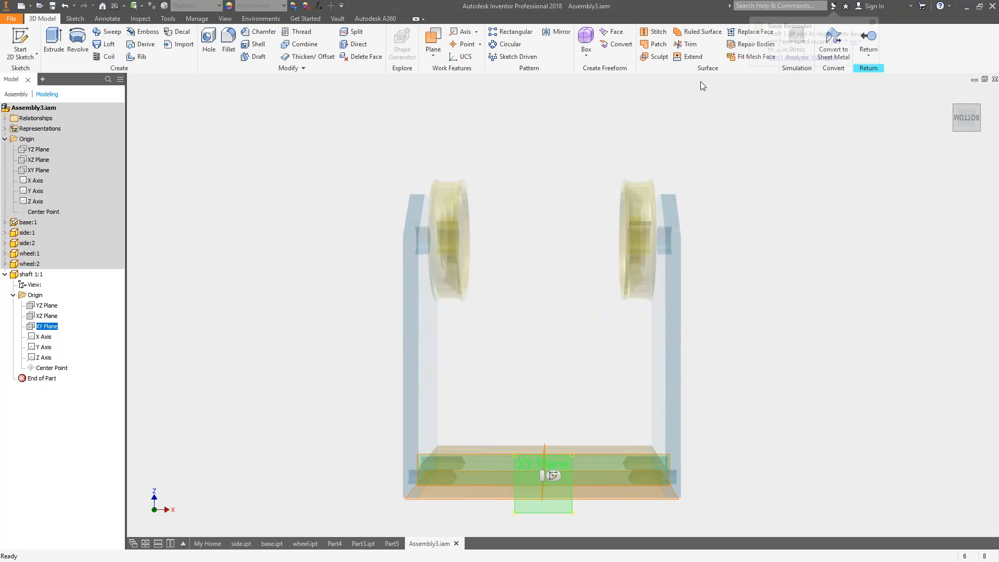
pyautogui.rightClick(956, 98)
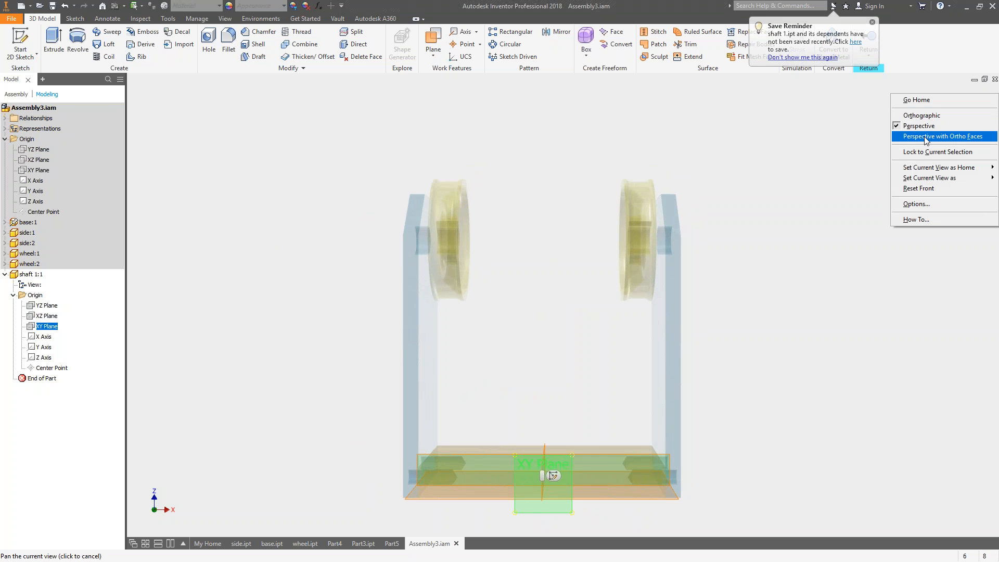
pyautogui.click(931, 135)
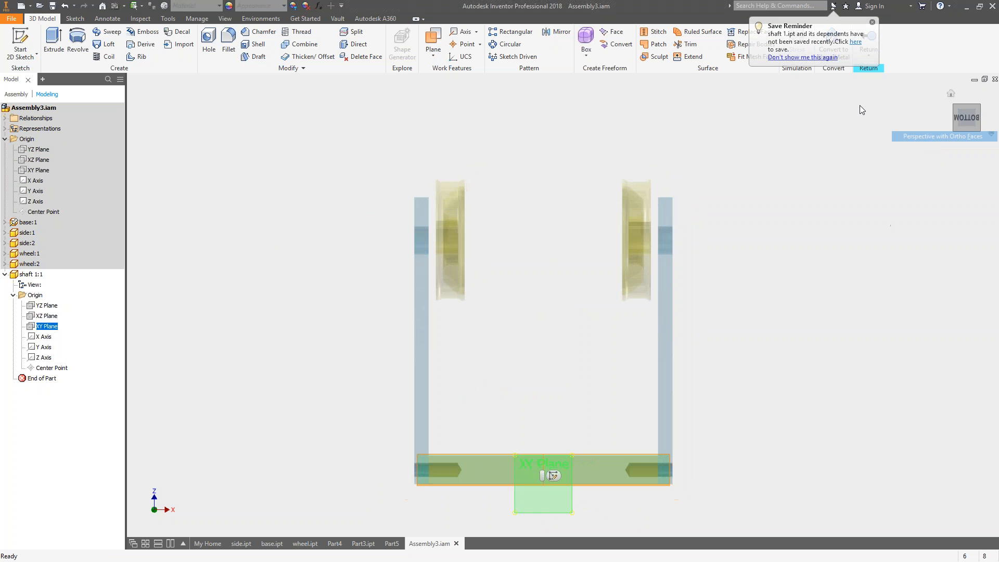
pyautogui.click(810, 155)
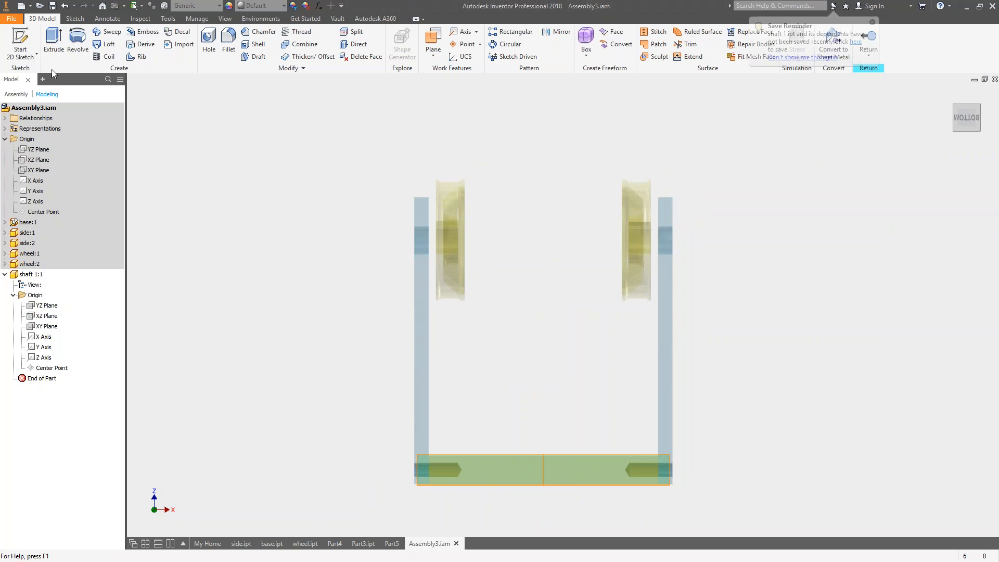
# Start a sketch on the shaft part's XY plane and project the outer shaft-hole edges of both side plates.
pyautogui.click(48, 328)
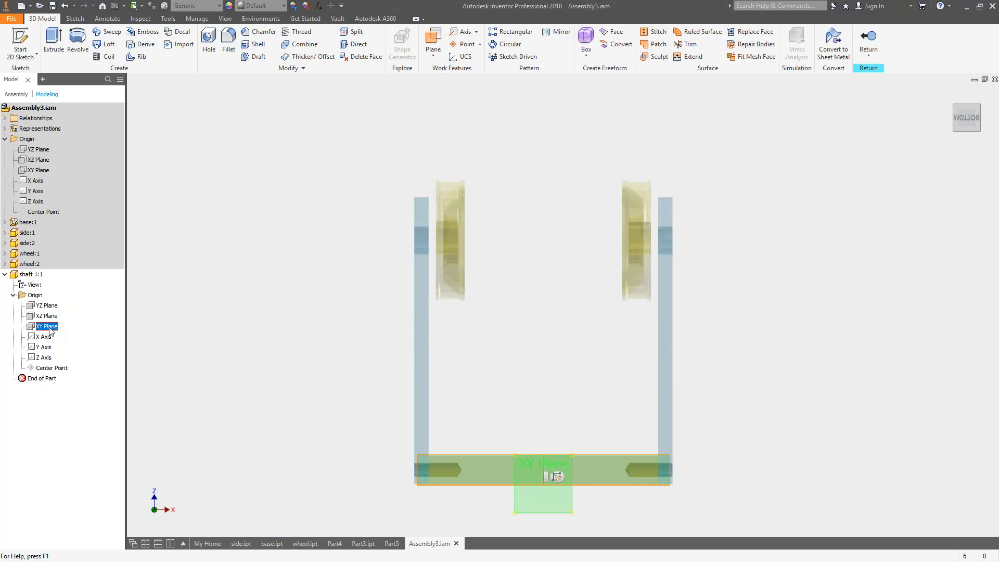
pyautogui.click(553, 476)
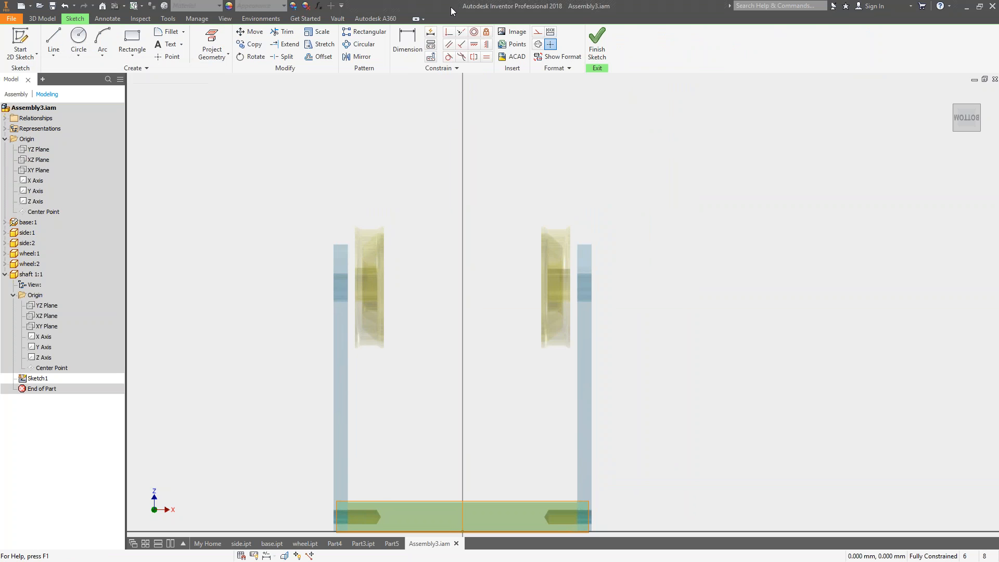
pyautogui.click(209, 38)
pyautogui.moveTo(801, 308)
pyautogui.keyDown('shift'); pyautogui.mouseDown(button='middle')
pyautogui.moveTo(749, 324)
pyautogui.moveTo(714, 281)
pyautogui.moveTo(671, 299)
pyautogui.mouseUp(button='middle'); pyautogui.keyUp('shift')
pyautogui.click(598, 290)
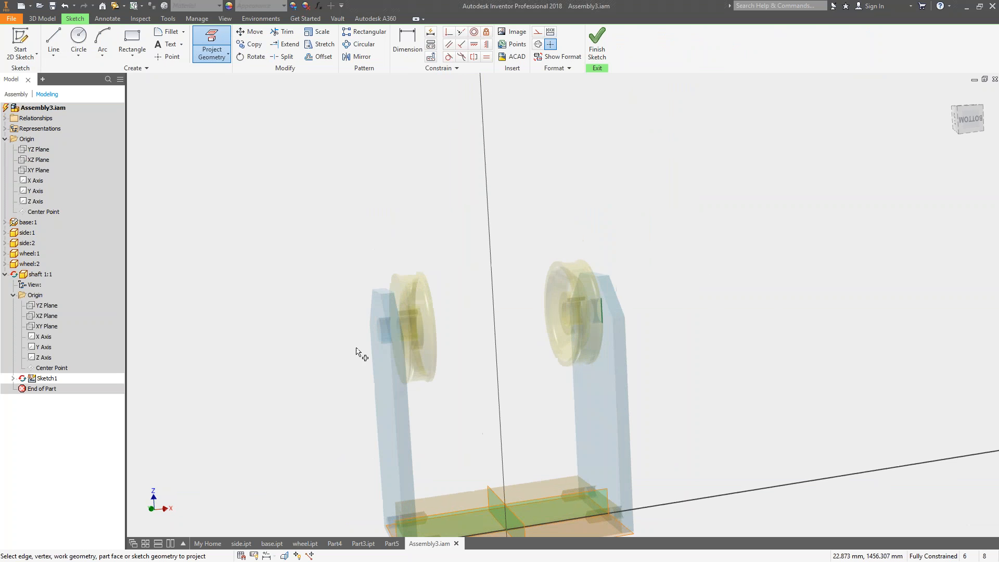
pyautogui.click(384, 331)
pyautogui.keyDown('shift'); pyautogui.moveTo(301, 326); pyautogui.dragTo(350, 227, button='middle'); pyautogui.keyUp('shift')
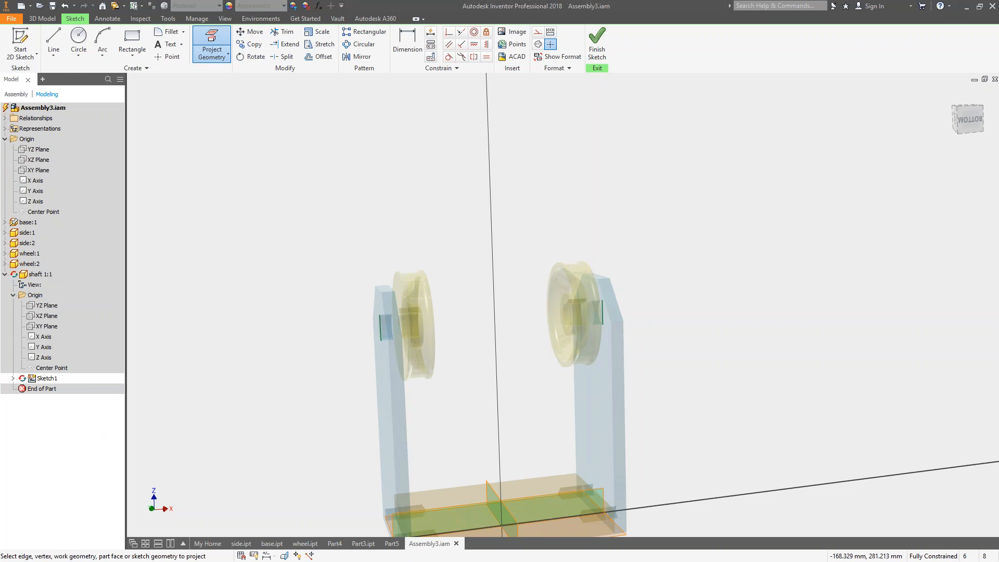
# Sketch a closed rectangular line profile about 125 mm long and 8.5 mm high, extending through both wheels and beyond the side plates.
pyautogui.click(54, 43)
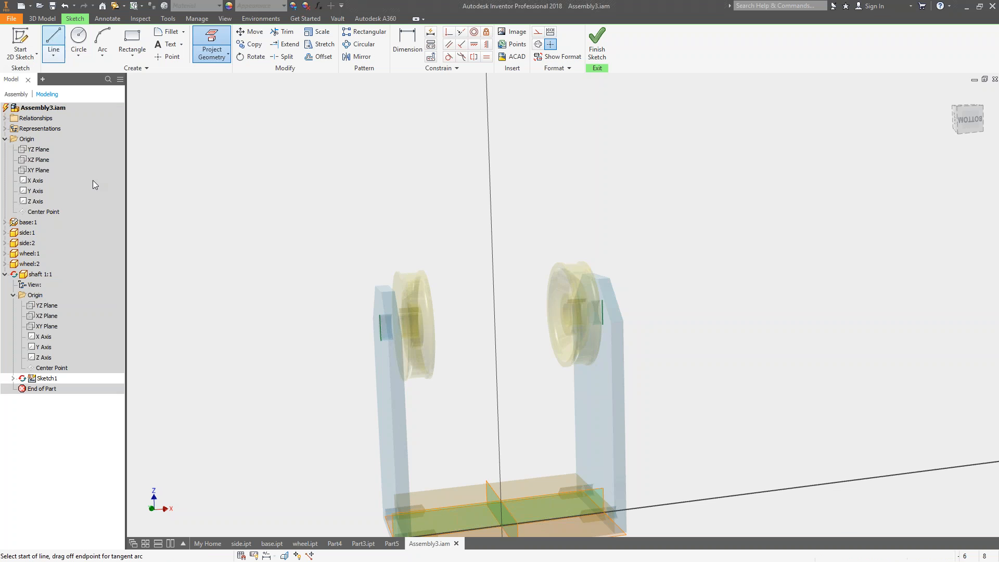
pyautogui.click(353, 329)
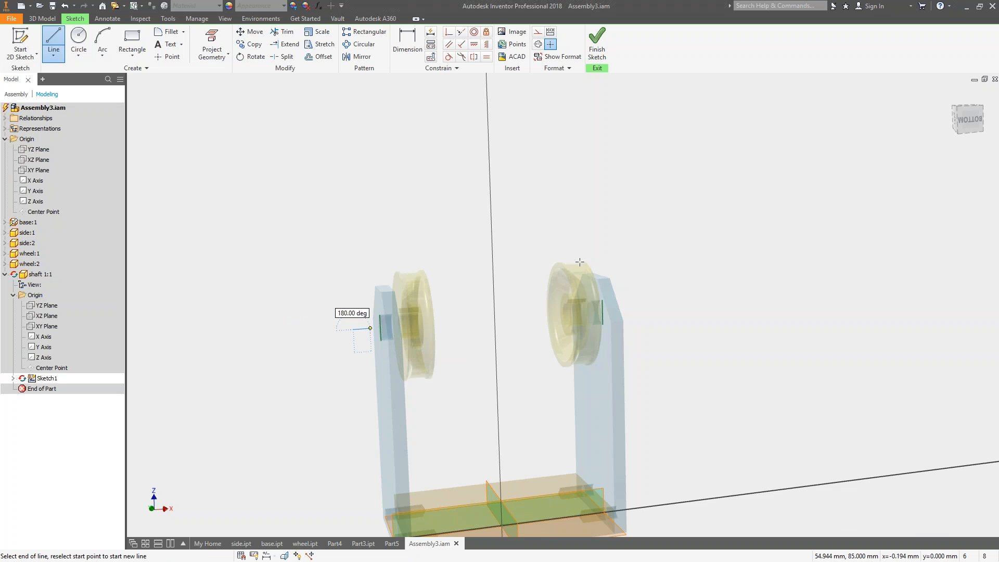
pyautogui.click(659, 308)
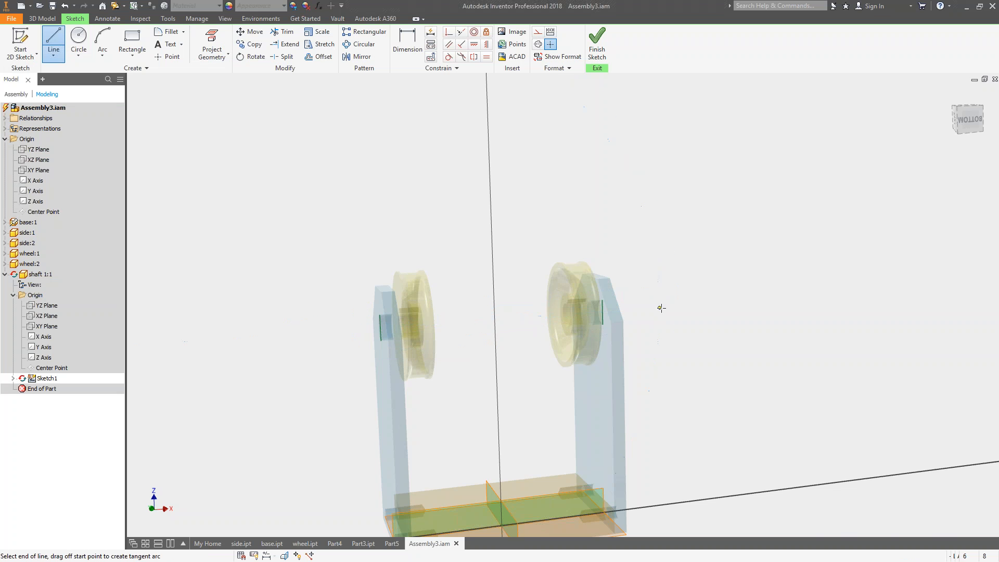
pyautogui.scroll(2, 665, 285)
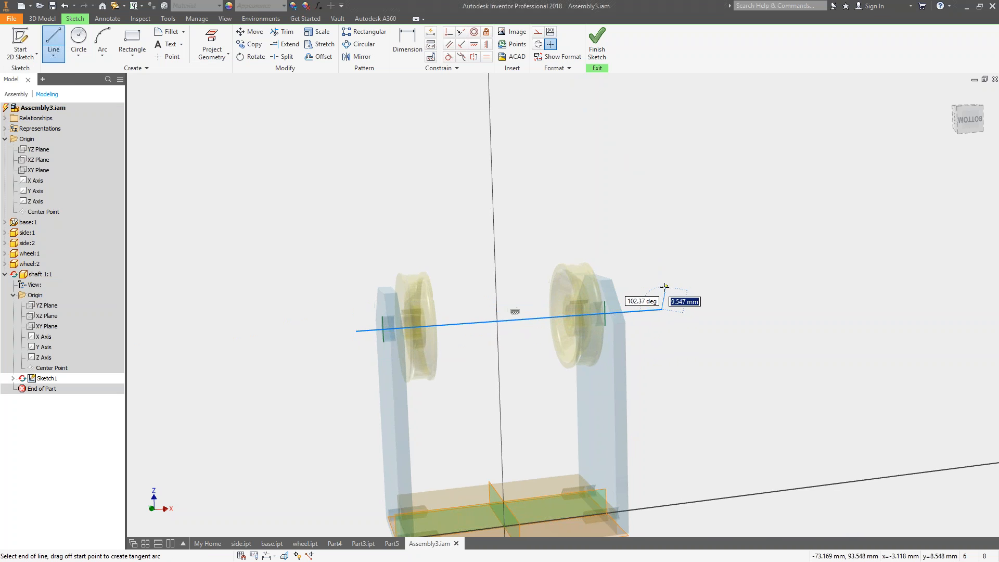
pyautogui.click(659, 319)
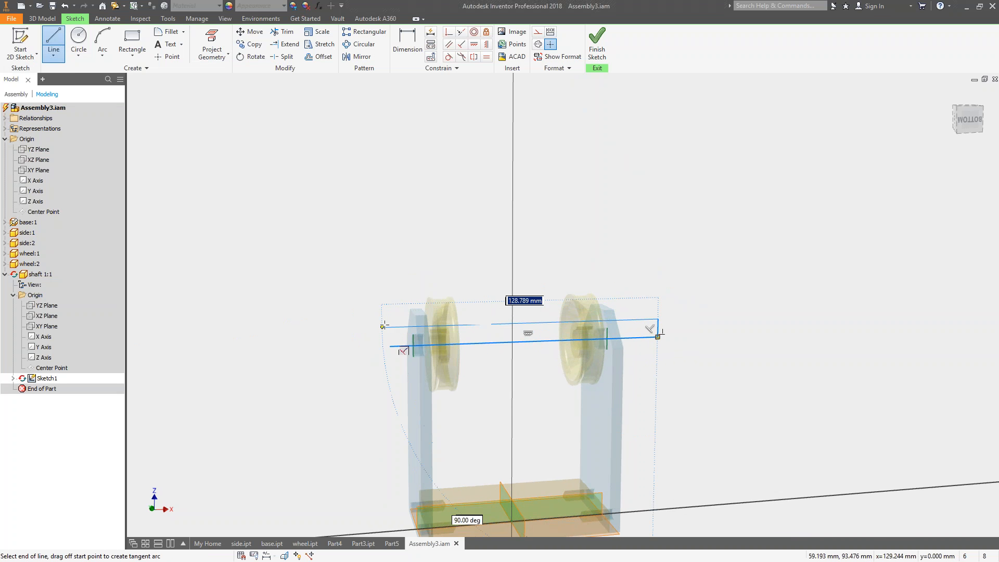
pyautogui.click(960, 127)
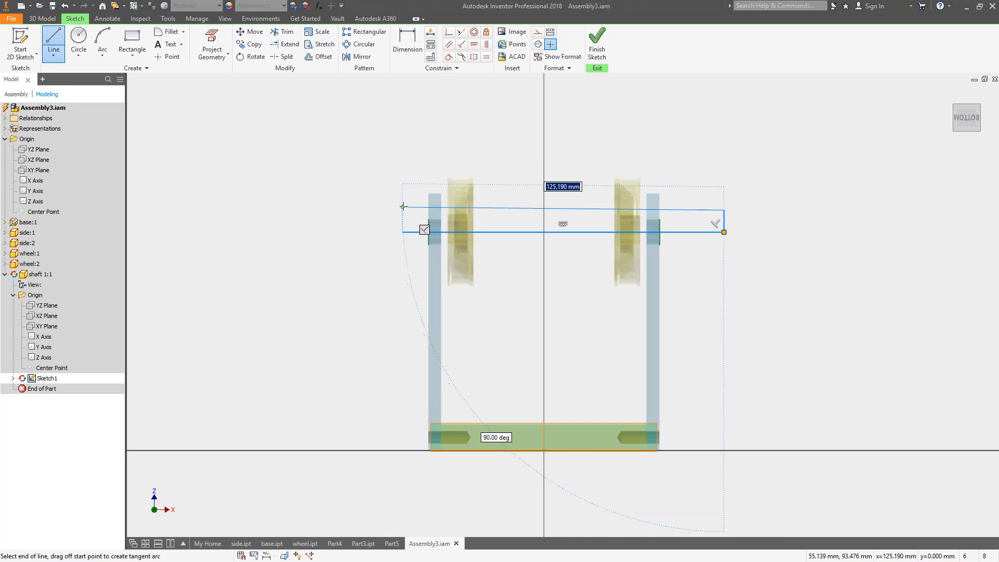
pyautogui.click(402, 210)
pyautogui.click(403, 232)
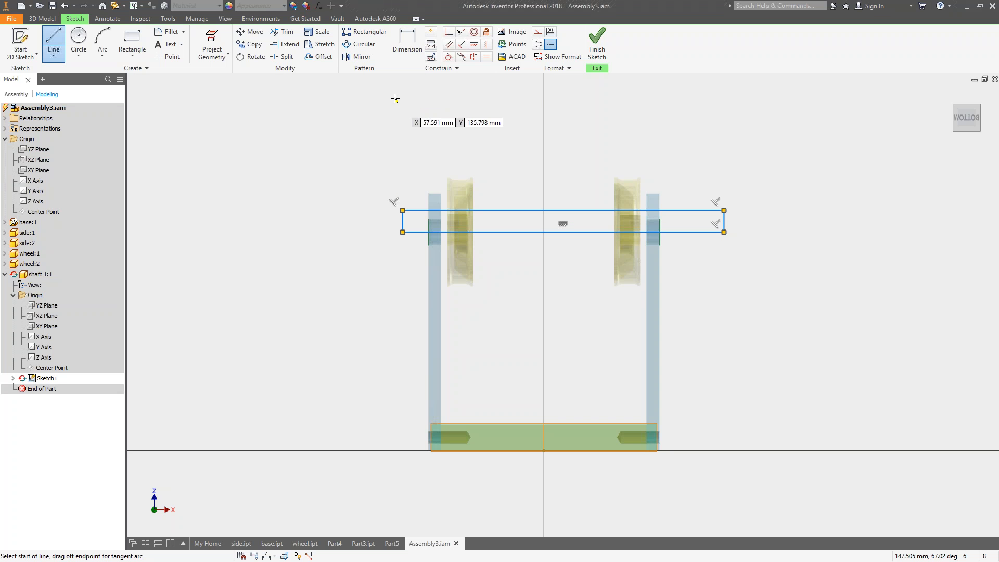
pyautogui.press('Escape')
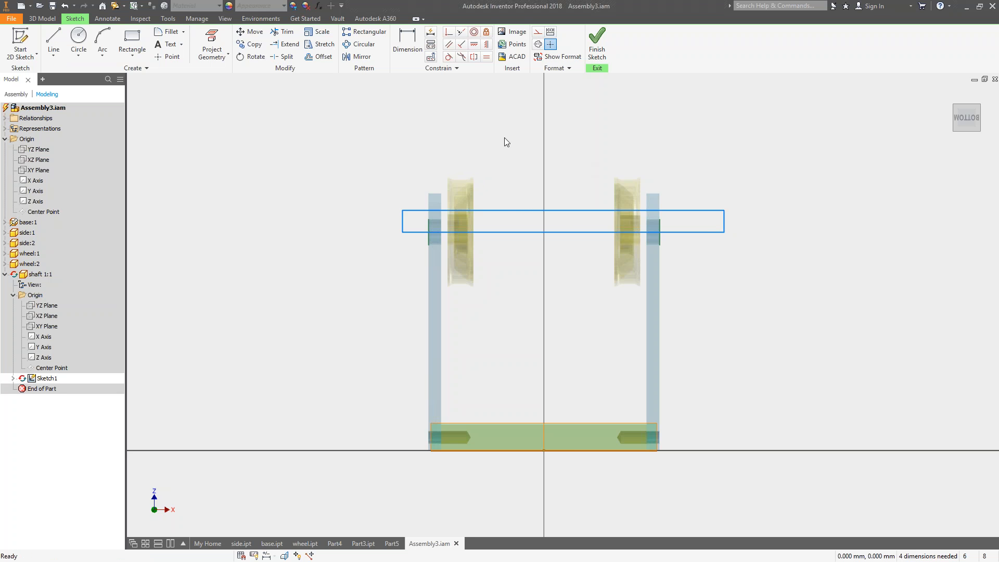
# Apply coincident constraints placing the profile's lower edge on a projected hole line's midpoint and its upper edge on the opposite line's upper endpoint.
pyautogui.click(449, 32)
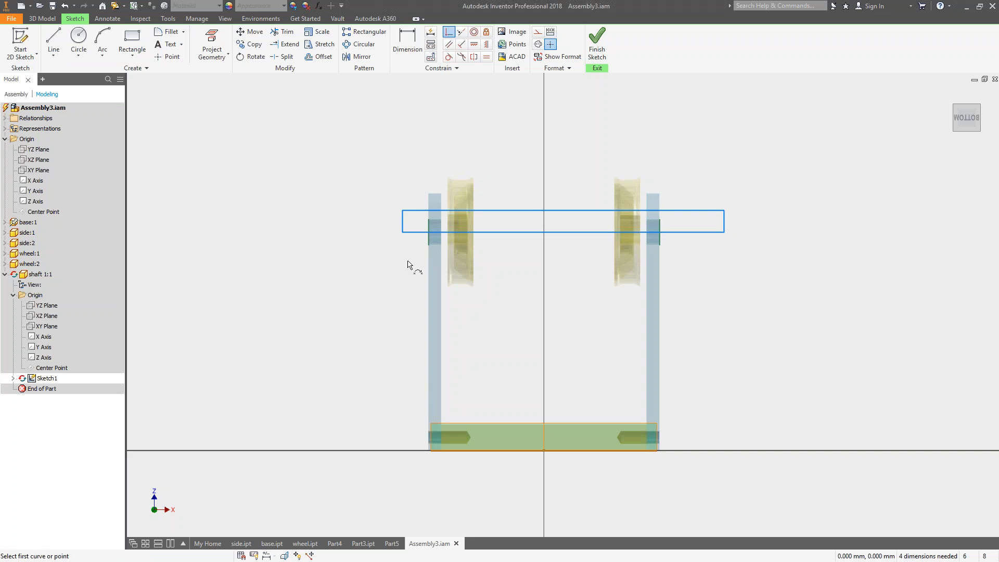
pyautogui.scroll(-3, 407, 260)
pyautogui.click(444, 210)
pyautogui.click(449, 214)
pyautogui.moveTo(732, 226); pyautogui.dragTo(612, 253, button='middle')
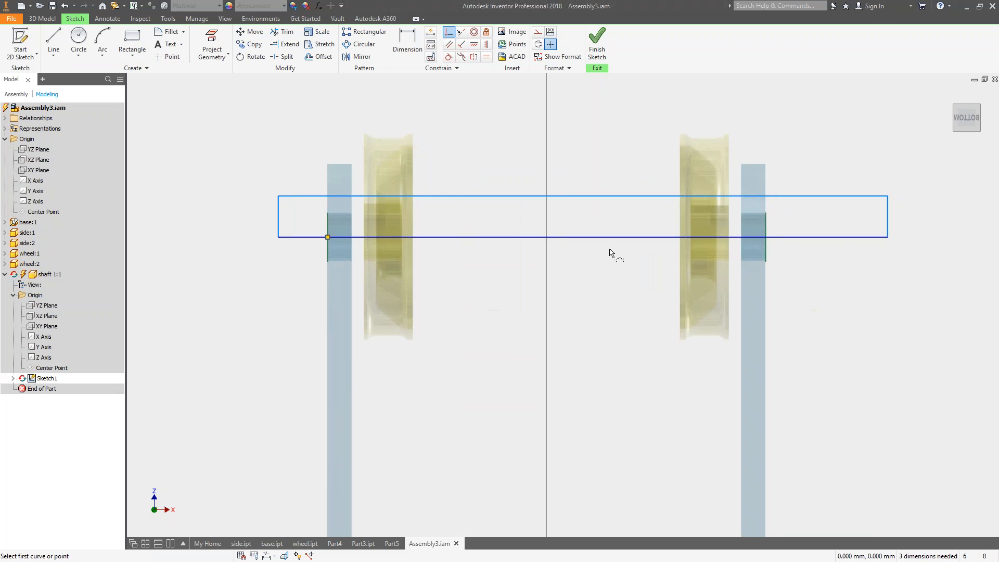
pyautogui.click(766, 216)
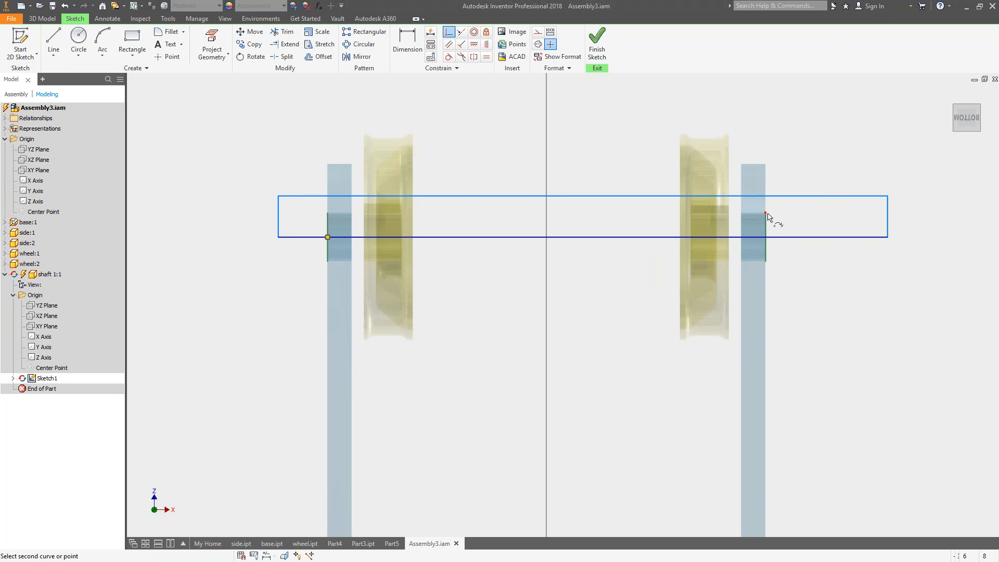
pyautogui.click(776, 201)
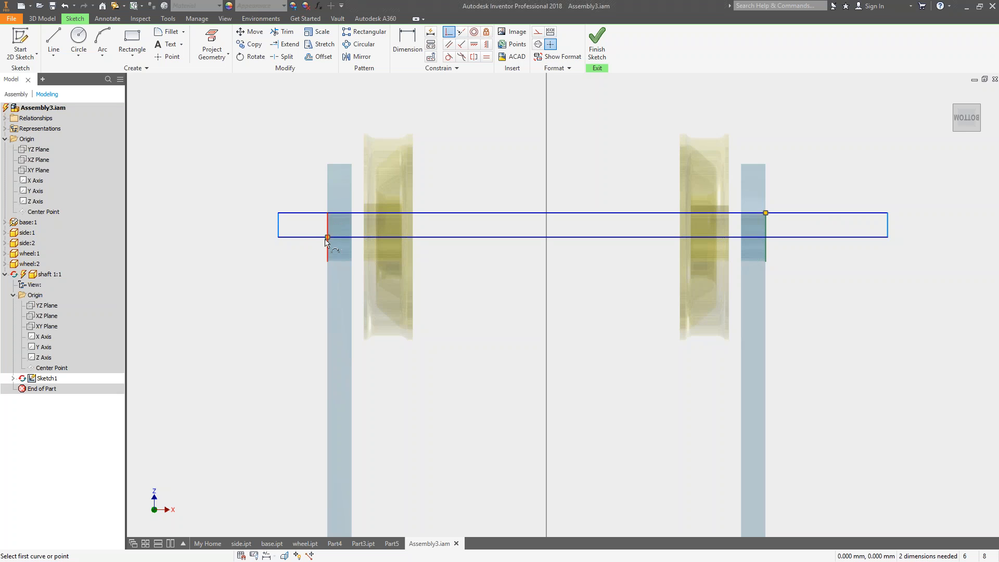
pyautogui.keyDown('shift'); pyautogui.moveTo(380, 250); pyautogui.dragTo(417, 261, button='middle'); pyautogui.keyUp('shift')
pyautogui.keyDown('shift'); pyautogui.moveTo(859, 177); pyautogui.dragTo(887, 196, button='middle'); pyautogui.keyUp('shift')
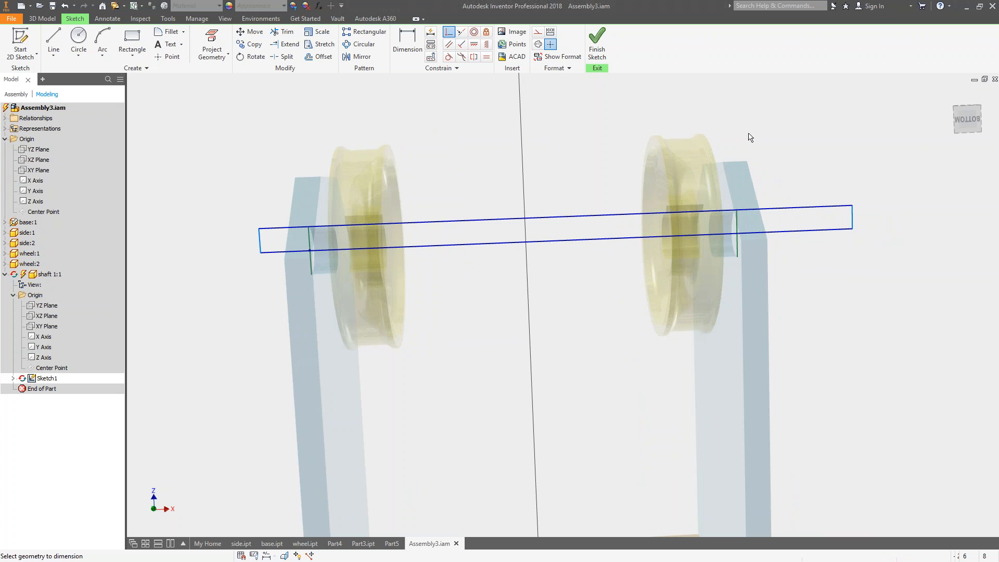
# Dimension the profile's end from the projected hole edge of the adjacent side plate at 10 mm.
pyautogui.press('d')
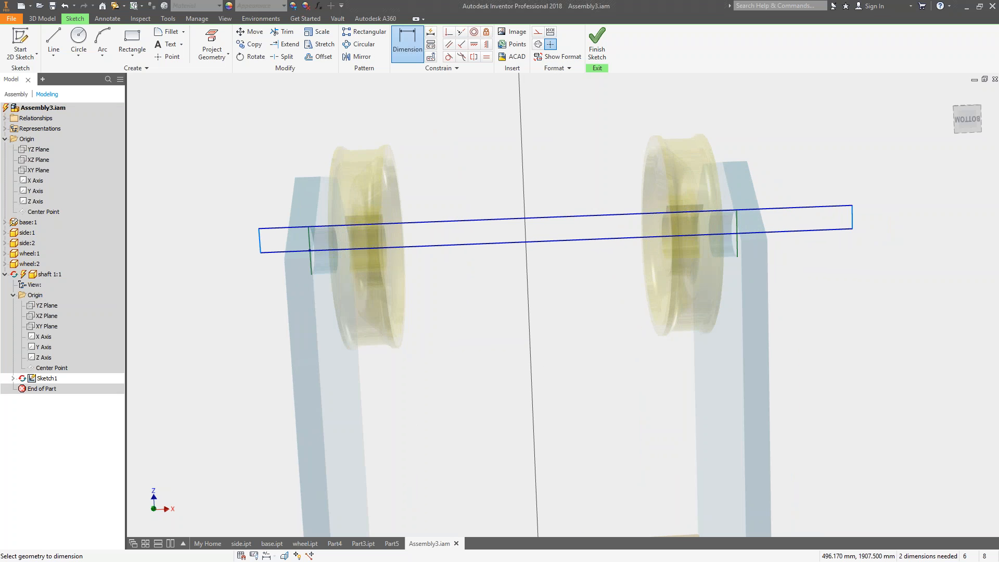
pyautogui.click(738, 227)
pyautogui.click(852, 218)
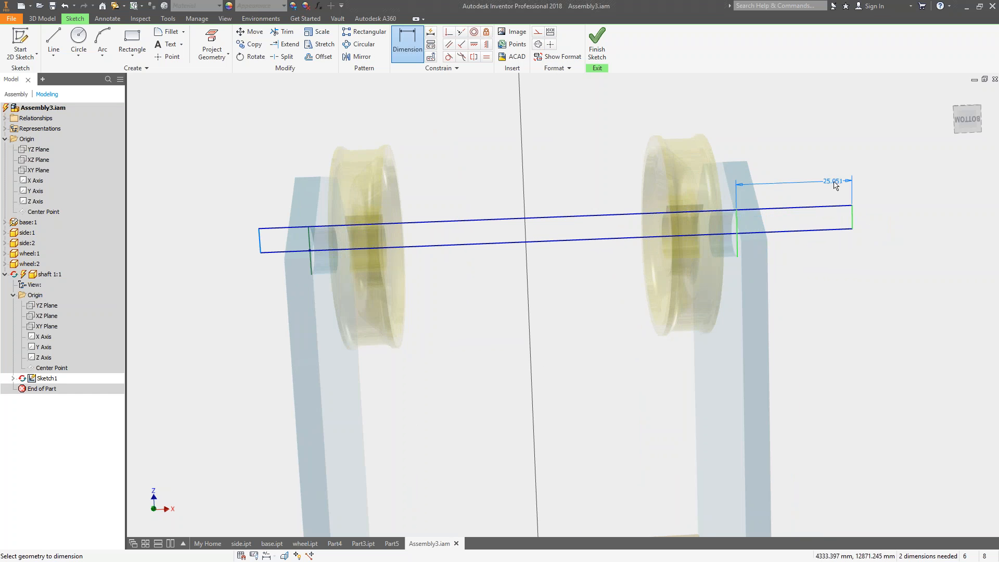
pyautogui.click(852, 181)
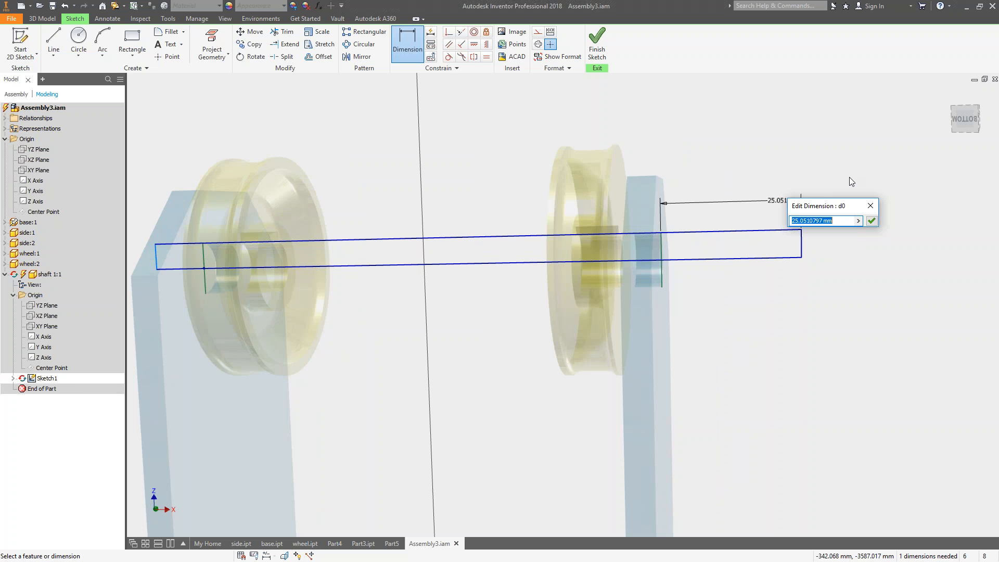
pyautogui.write('10')
pyautogui.press('Return')
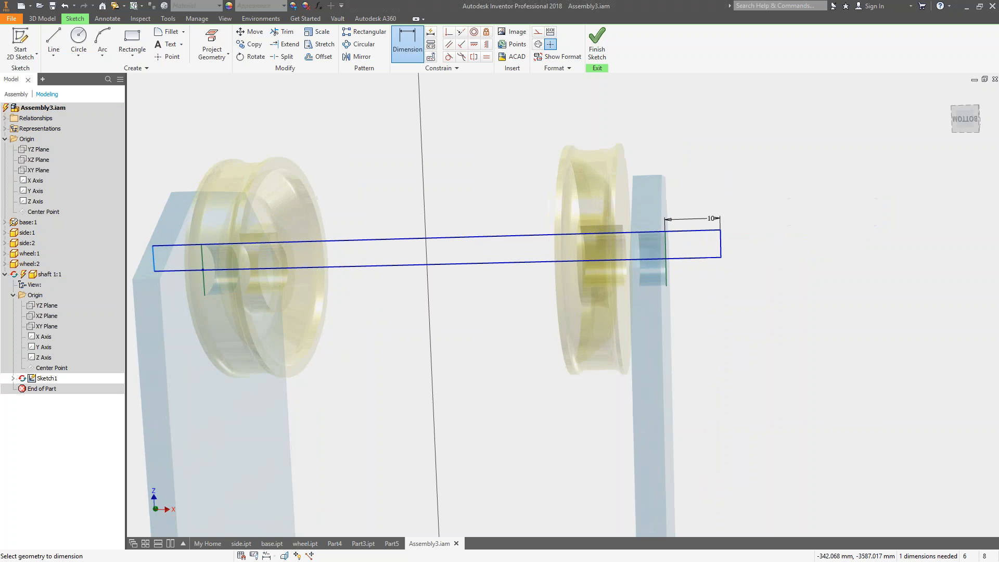
# Set the profile's end overhang to 3 mm and dimension the opposite end 3 mm beyond its side plate's hole edge.
pyautogui.click(752, 223)
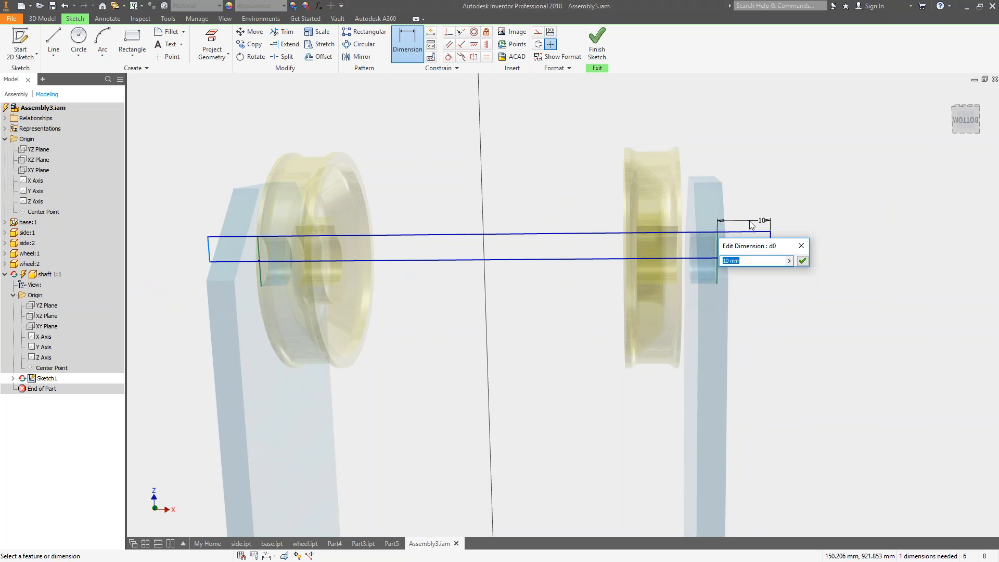
pyautogui.write('3')
pyautogui.press('Return')
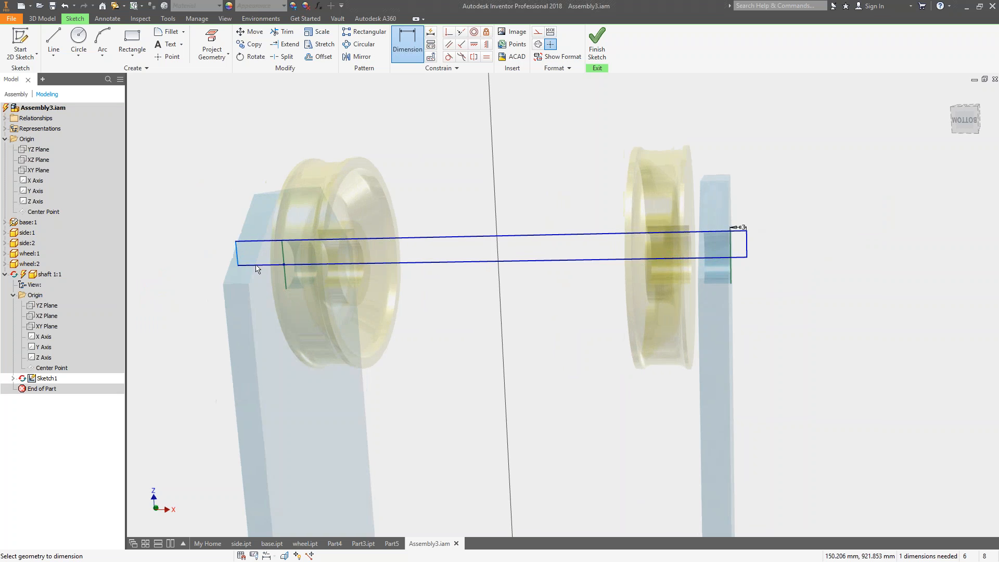
pyautogui.click(247, 281)
pyautogui.click(191, 283)
pyautogui.click(203, 261)
pyautogui.write('3')
pyautogui.press('Return')
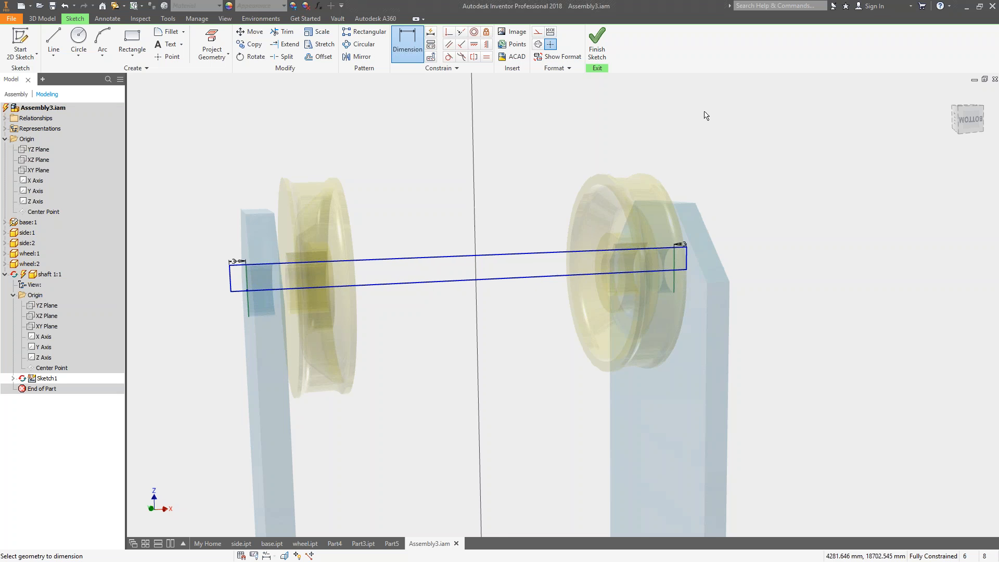
# Revolve the rectangular profile with full extents about its lower edge to form the solid shaft.
pyautogui.click(968, 118)
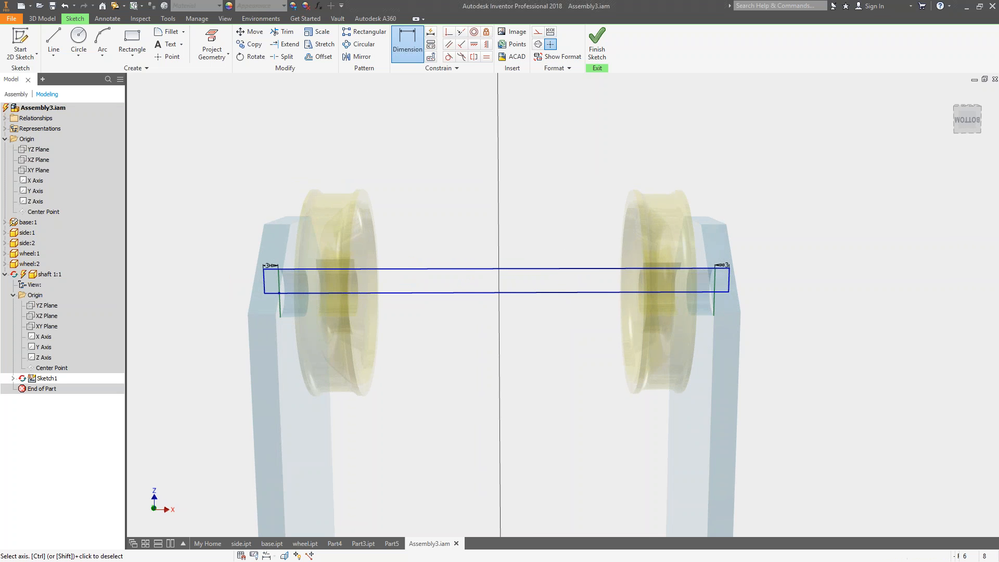
pyautogui.press('r')
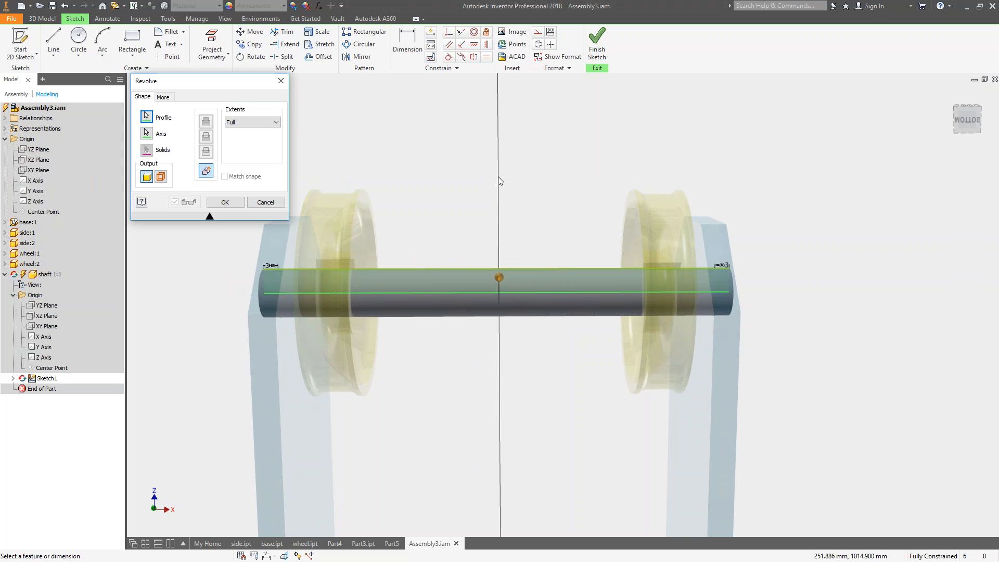
pyautogui.click(225, 202)
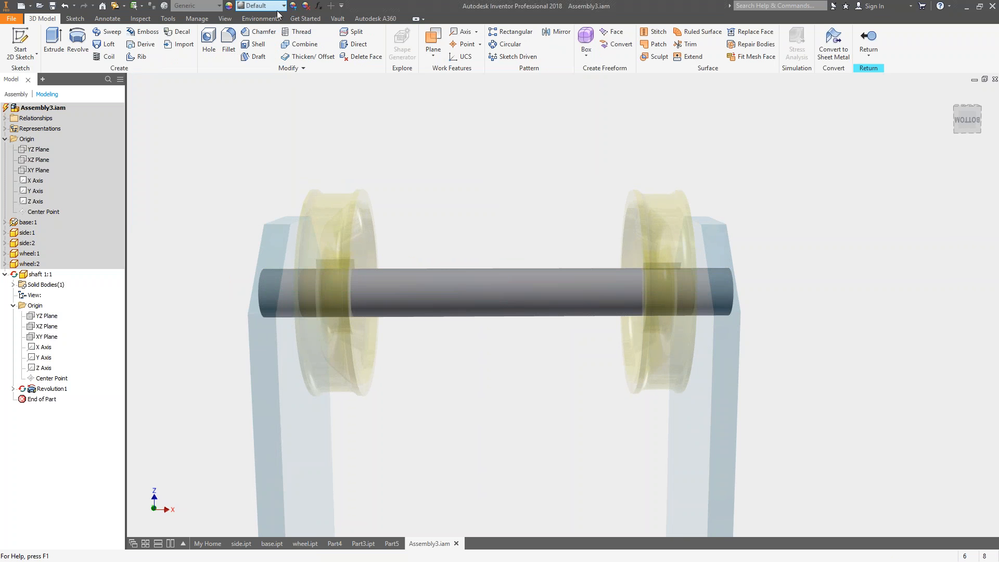
# Apply the Glossy - Gold appearance to the shaft, return to the assembly, and collapse the shaft's feature list.
pyautogui.click(284, 6)
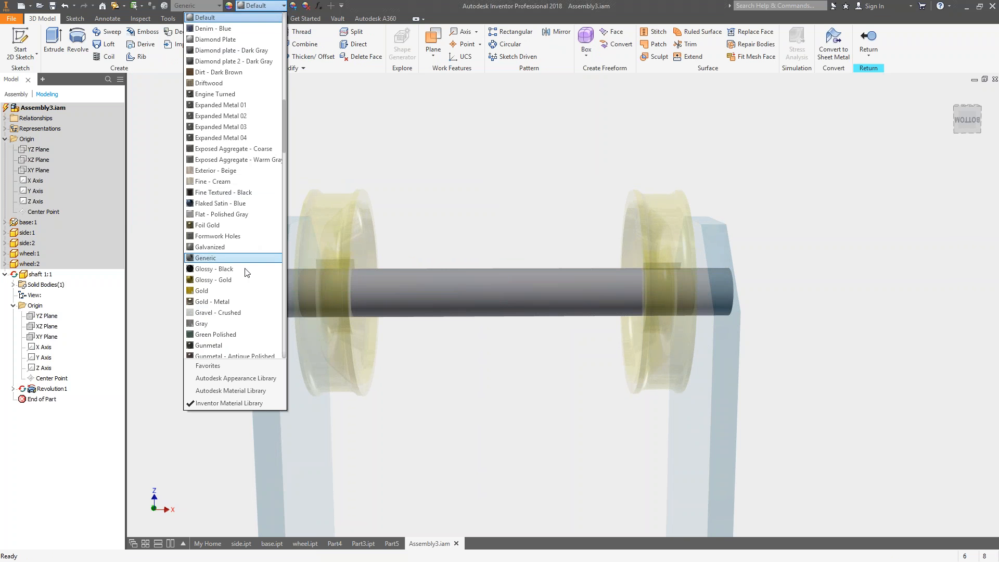
pyautogui.click(234, 281)
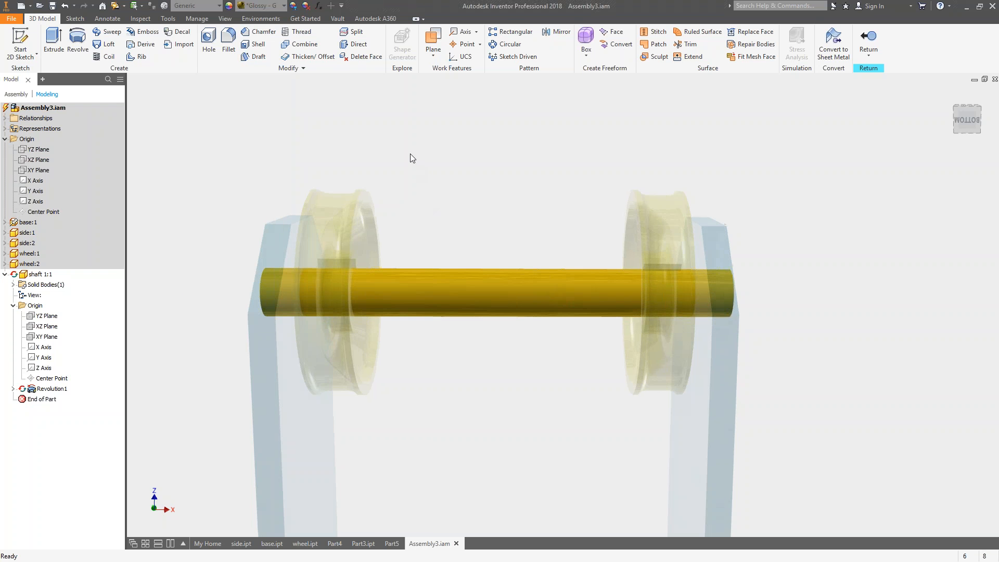
pyautogui.rightClick(413, 153)
pyautogui.click(410, 185)
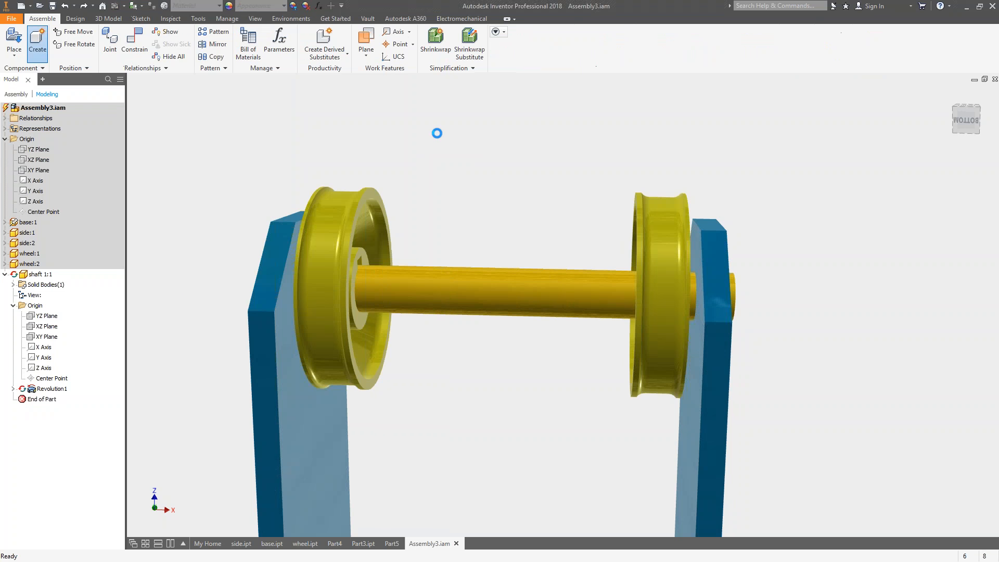
pyautogui.keyDown('shift'); pyautogui.moveTo(399, 126); pyautogui.dragTo(345, 112, button='middle'); pyautogui.keyUp('shift')
pyautogui.keyDown('shift'); pyautogui.moveTo(482, 321); pyautogui.dragTo(474, 330, button='middle'); pyautogui.keyUp('shift')
pyautogui.click(4, 275)
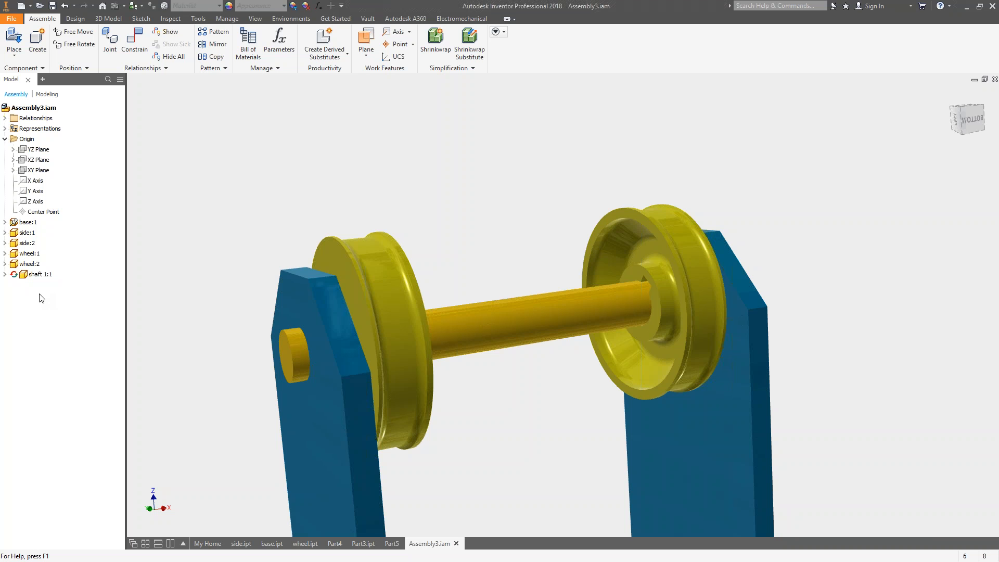
# Bring up the separately opened base.ipt document and close it, returning to the assembly.
pyautogui.keyDown('shift'); pyautogui.moveTo(435, 259); pyautogui.dragTo(340, 186, button='middle'); pyautogui.keyUp('shift')
pyautogui.moveTo(531, 433); pyautogui.dragTo(513, 367, button='middle')
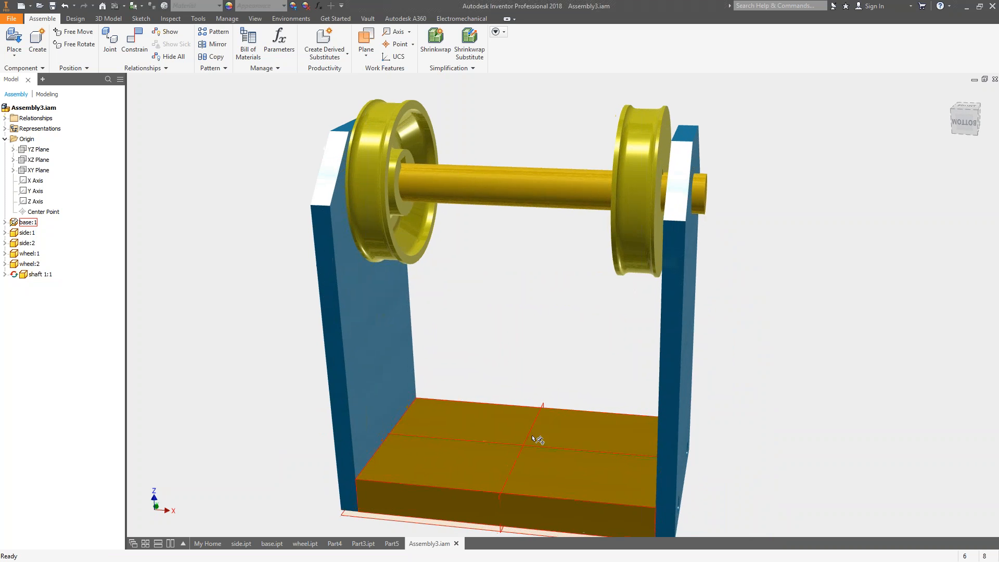
pyautogui.keyDown('shift'); pyautogui.moveTo(536, 439); pyautogui.dragTo(585, 473, button='middle'); pyautogui.keyUp('shift')
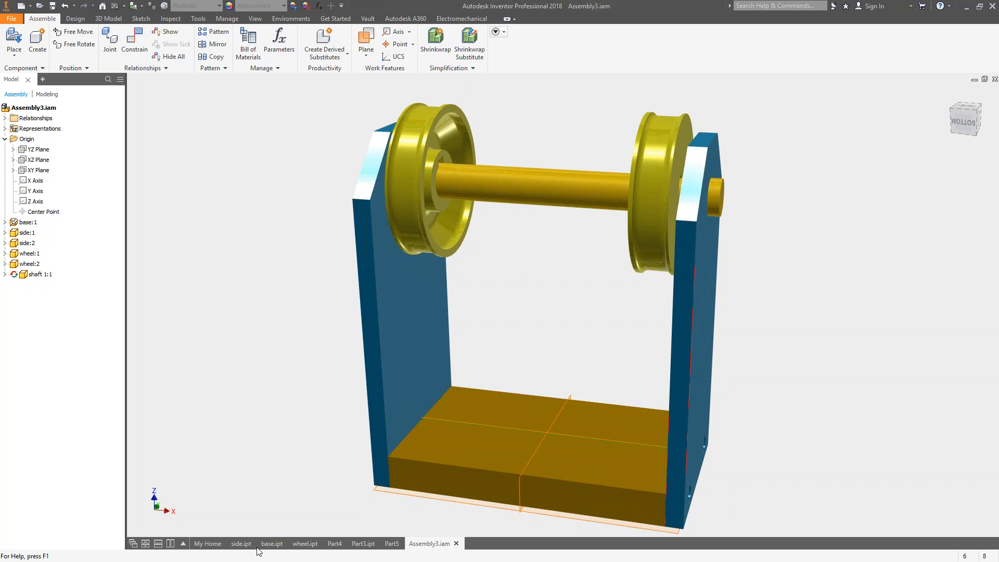
pyautogui.click(277, 546)
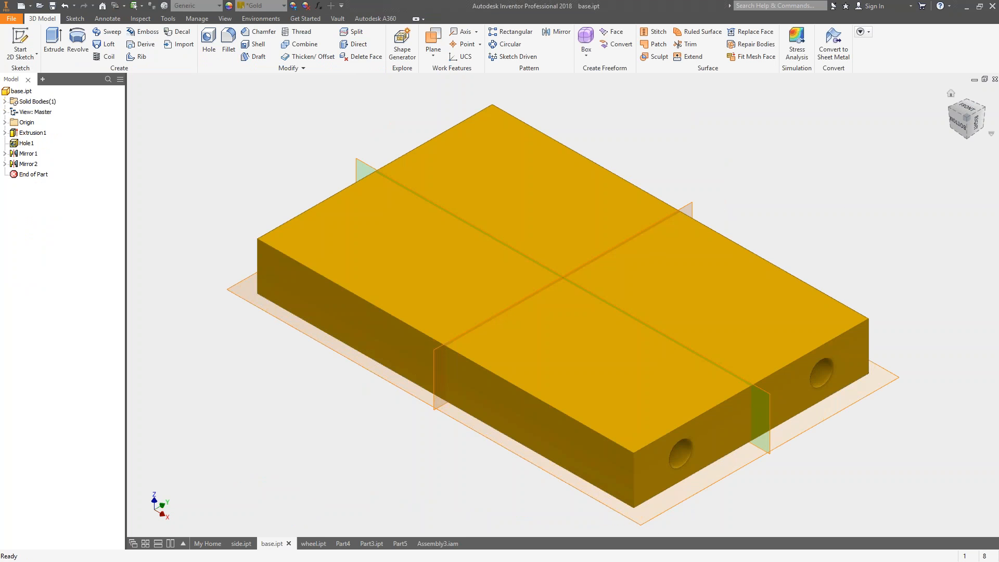
pyautogui.click(995, 79)
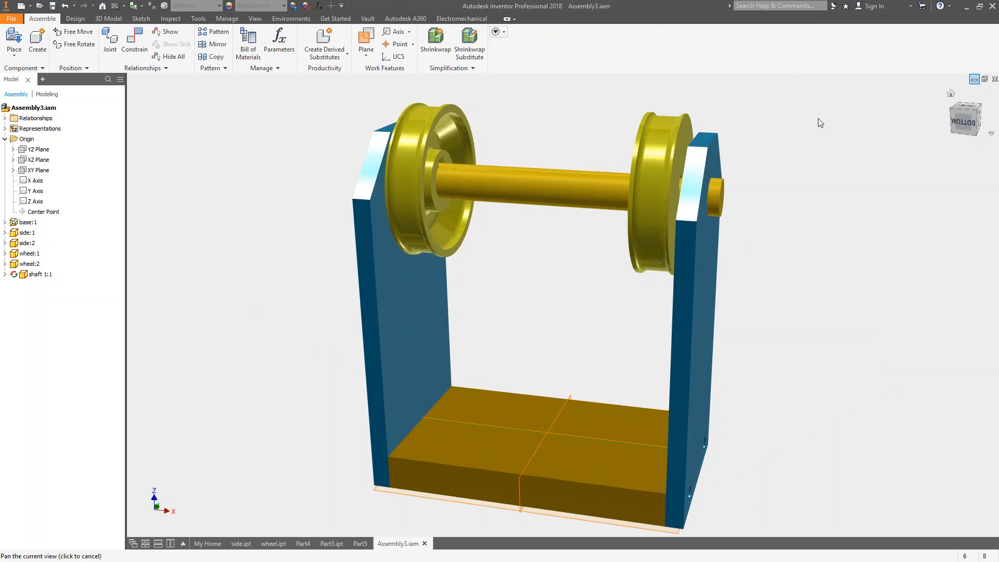
# Edit the base in place within the assembly and open the sketch beneath its extrusion for editing.
pyautogui.moveTo(532, 288)
pyautogui.keyDown('shift'); pyautogui.mouseDown(button='middle')
pyautogui.moveTo(542, 304)
pyautogui.moveTo(529, 290)
pyautogui.mouseUp(button='middle'); pyautogui.keyUp('shift')
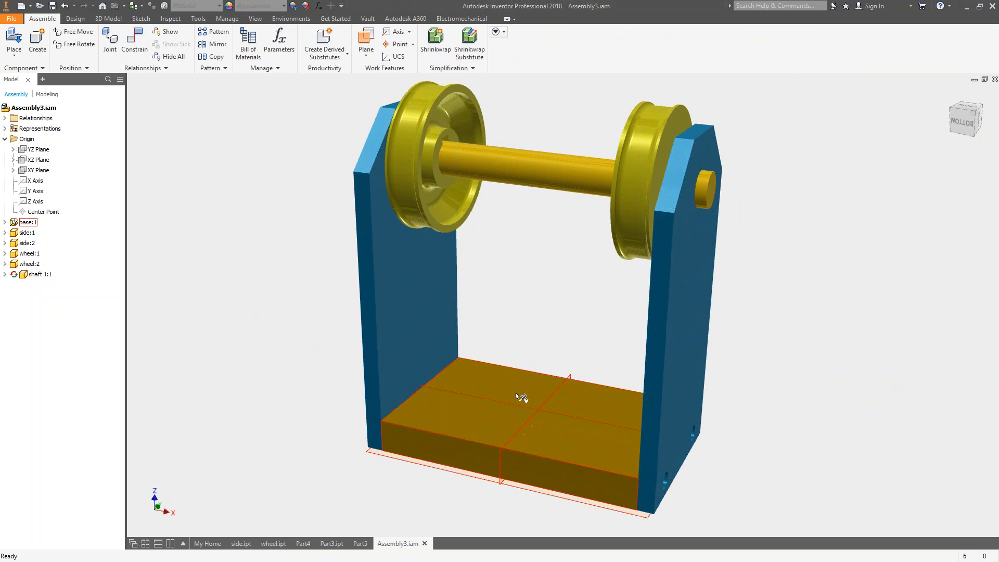
pyautogui.click(531, 388)
pyautogui.doubleClick(523, 382)
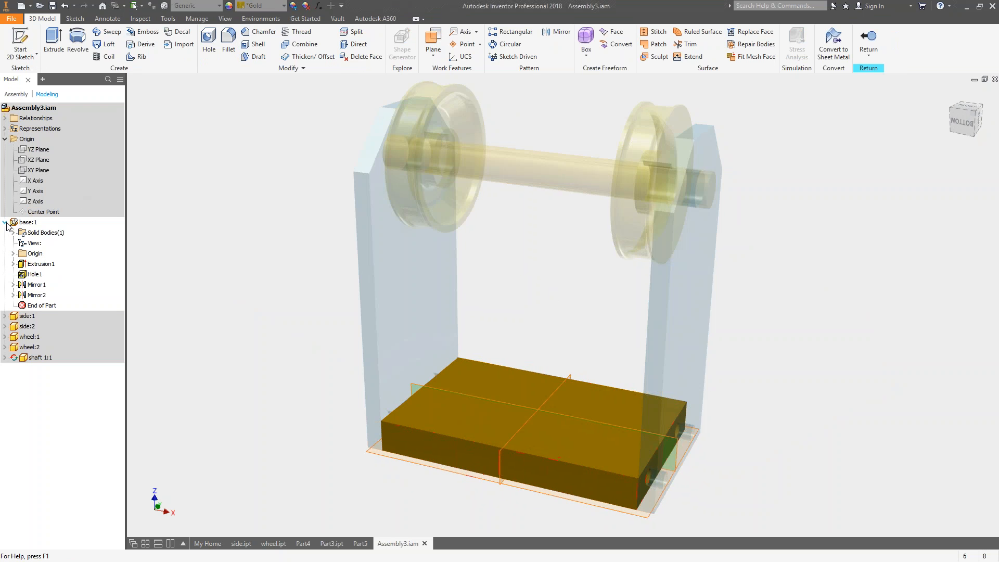
pyautogui.click(13, 264)
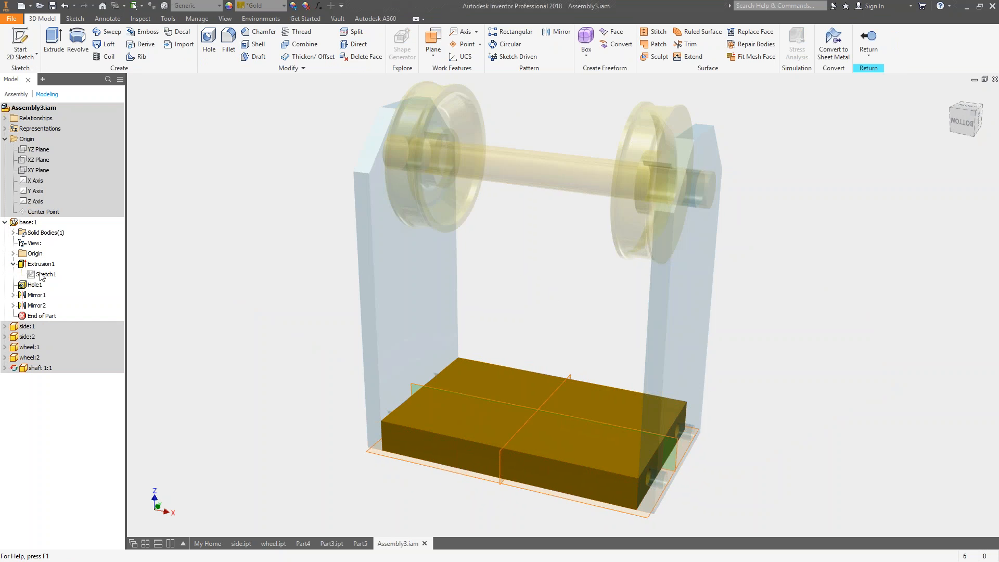
pyautogui.click(42, 274)
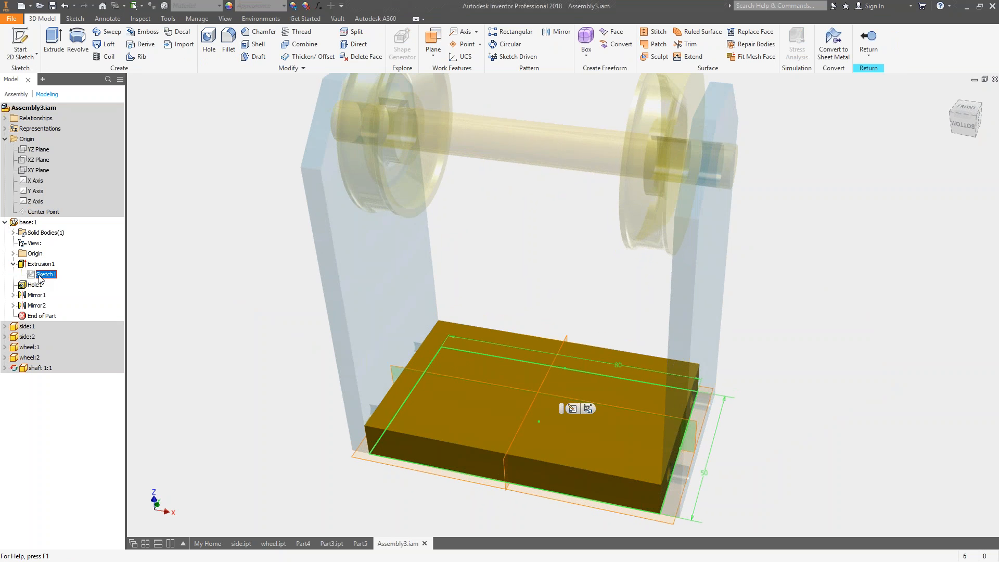
pyautogui.rightClick(41, 276)
pyautogui.click(69, 304)
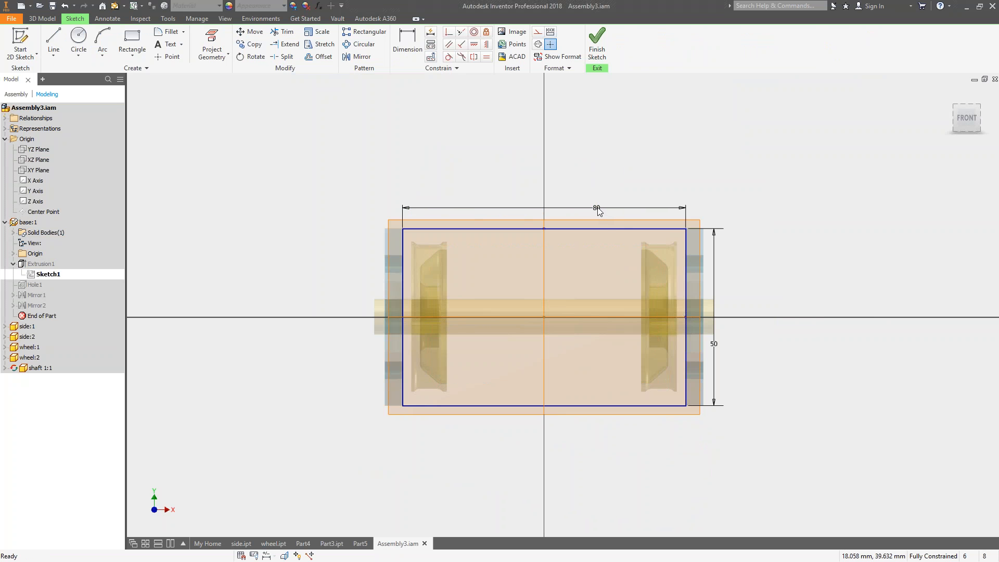
# Set the base rectangle's horizontal length dimension to 60 mm.
pyautogui.moveTo(343, 282); pyautogui.dragTo(308, 303, button='middle')
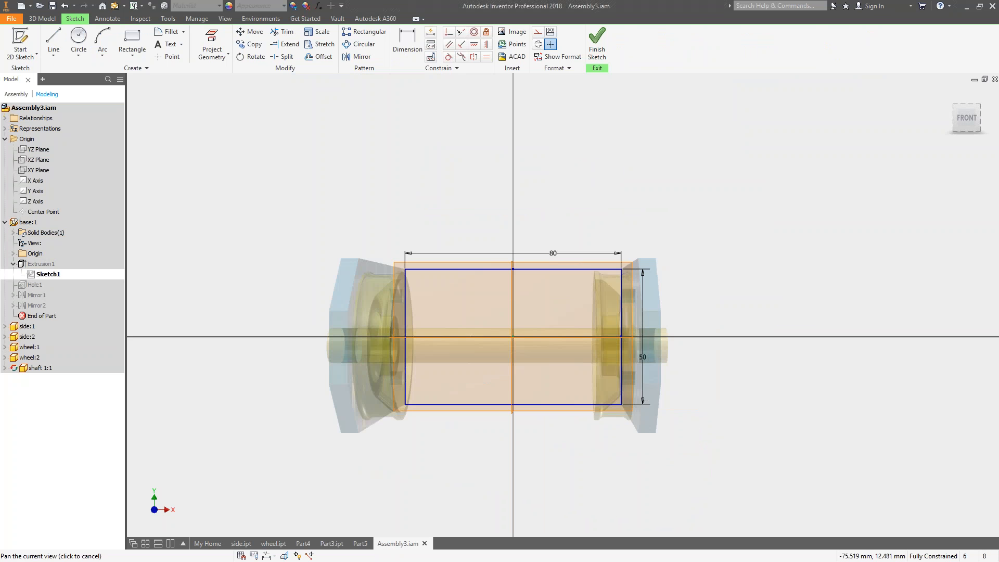
pyautogui.doubleClick(553, 250)
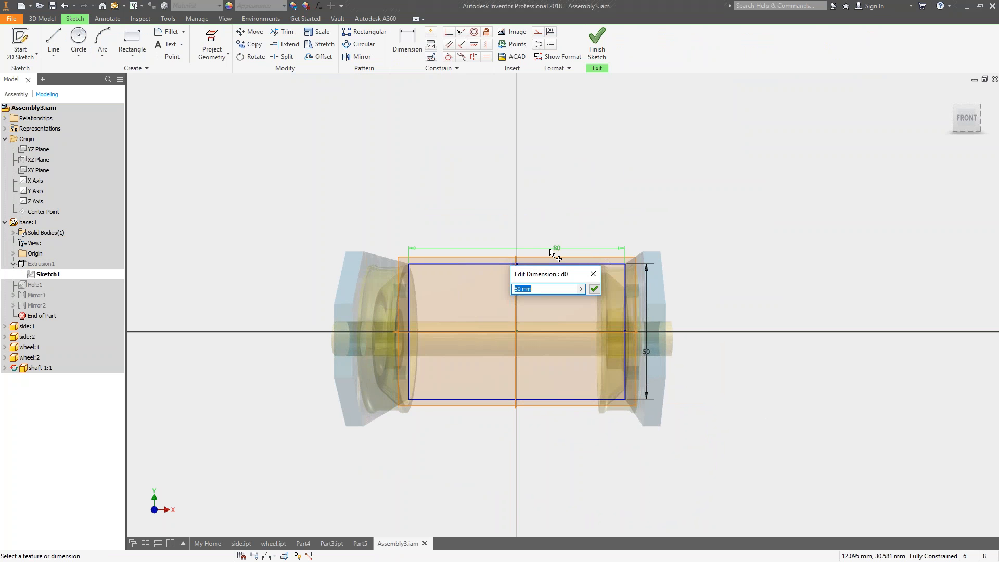
pyautogui.write('30')
pyautogui.press('BackSpace')
pyautogui.press('BackSpace')
pyautogui.write('60')
pyautogui.press('Return')
# Finish the base sketch and return to the top-level assembly so the components update to the new base length.
pyautogui.keyDown('shift'); pyautogui.moveTo(538, 269); pyautogui.dragTo(502, 232, button='middle'); pyautogui.keyUp('shift')
pyautogui.rightClick(505, 209)
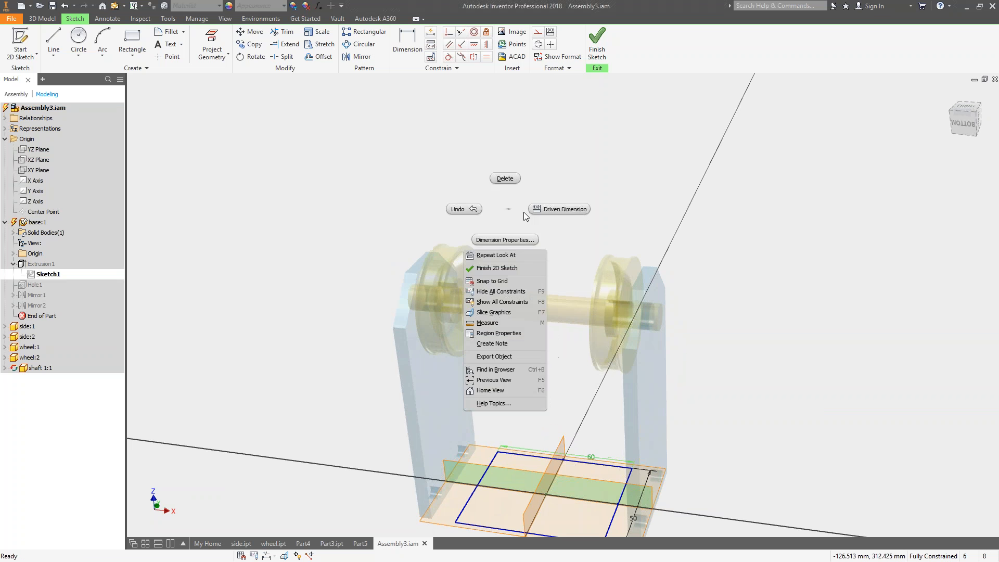
pyautogui.click(598, 51)
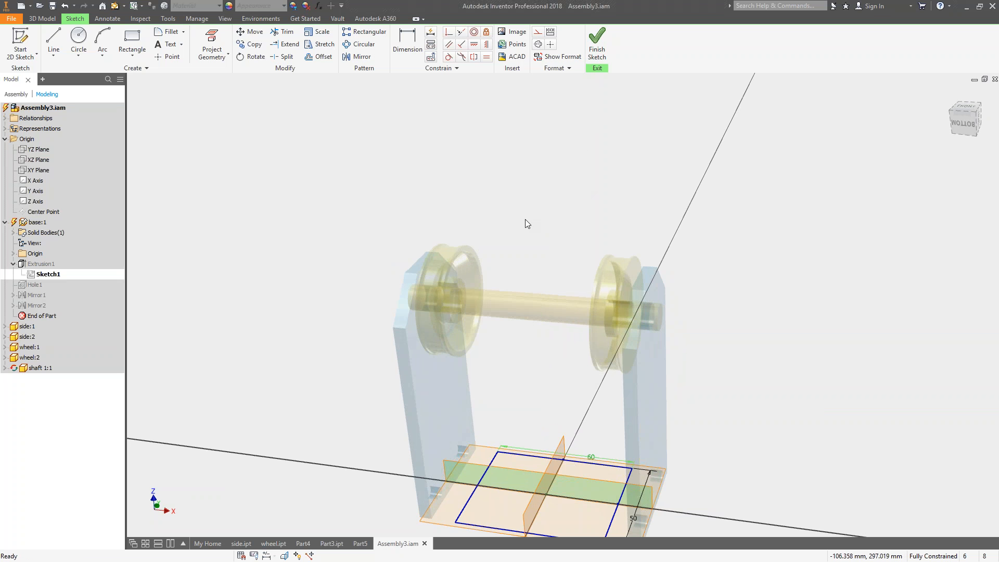
pyautogui.click(597, 47)
pyautogui.moveTo(532, 264); pyautogui.dragTo(489, 208, button='middle')
pyautogui.keyDown('shift'); pyautogui.moveTo(450, 385); pyautogui.dragTo(518, 344, button='middle'); pyautogui.keyUp('shift')
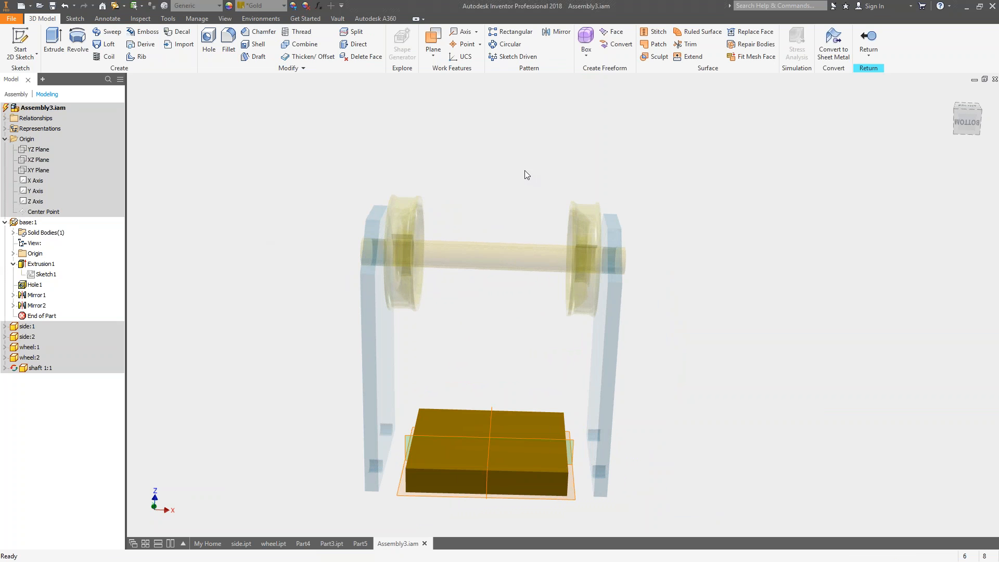
pyautogui.rightClick(305, 150)
pyautogui.click(309, 181)
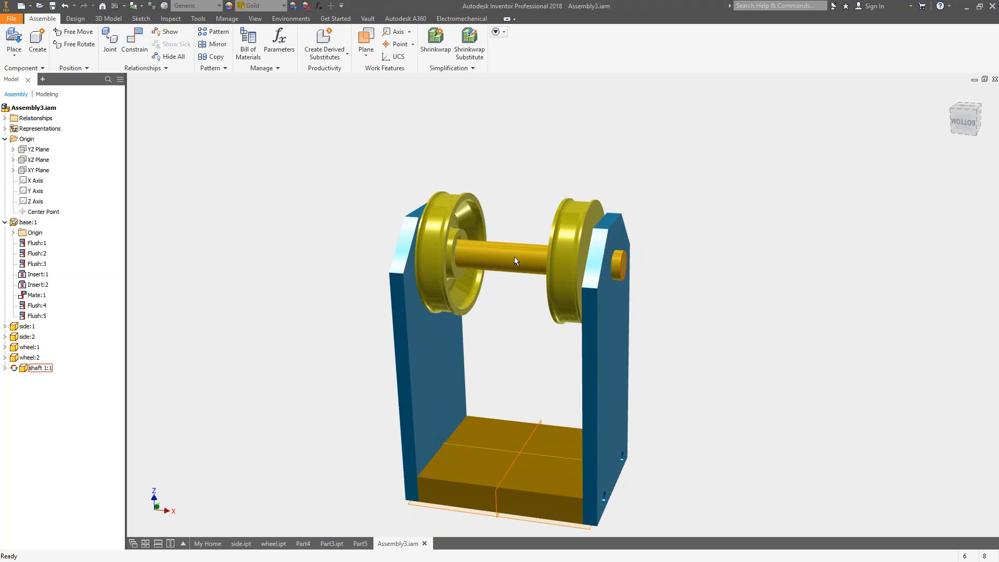
# Start a component pattern and select the base, both side plates, both wheels and the shaft.
pyautogui.scroll(1, 712, 326)
pyautogui.keyDown('shift'); pyautogui.moveTo(712, 326); pyautogui.dragTo(696, 281, button='middle'); pyautogui.keyUp('shift')
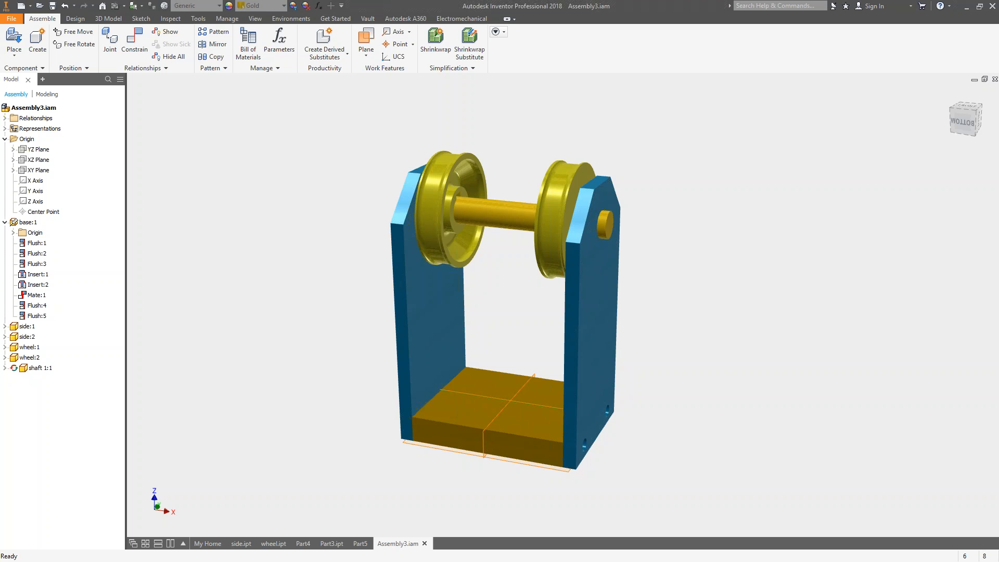
pyautogui.keyDown('shift'); pyautogui.moveTo(672, 304); pyautogui.dragTo(650, 286, button='middle'); pyautogui.keyUp('shift')
pyautogui.moveTo(666, 262); pyautogui.dragTo(586, 283, button='middle')
pyautogui.scroll(3, 621, 276)
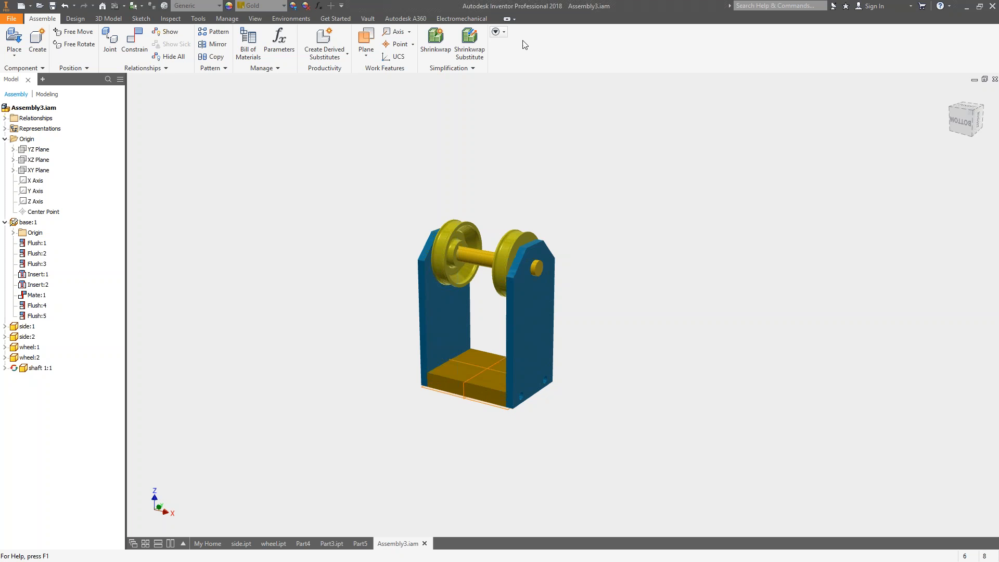
pyautogui.click(216, 32)
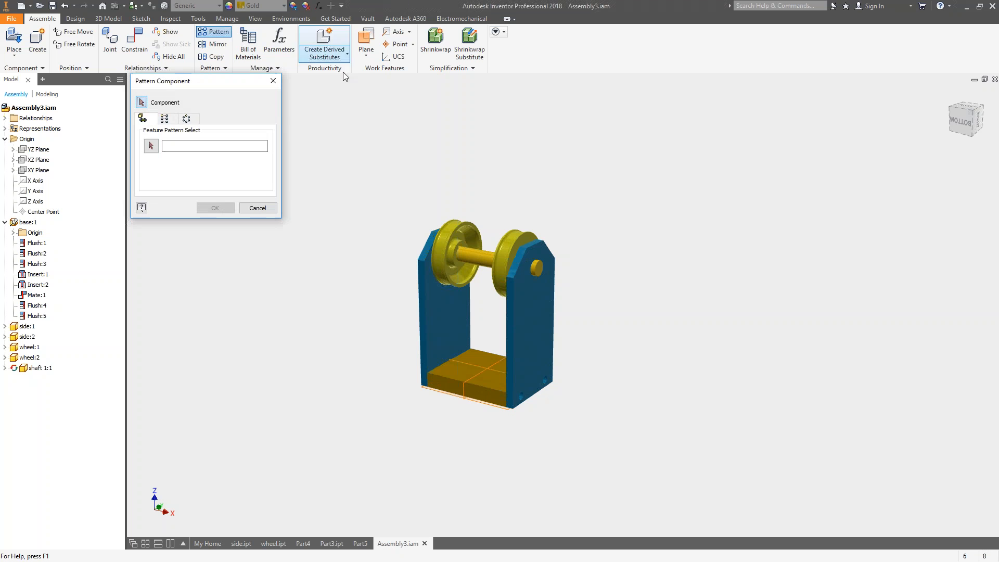
pyautogui.click(460, 226)
pyautogui.click(486, 255)
pyautogui.click(513, 248)
pyautogui.click(534, 290)
pyautogui.click(449, 348)
pyautogui.click(429, 321)
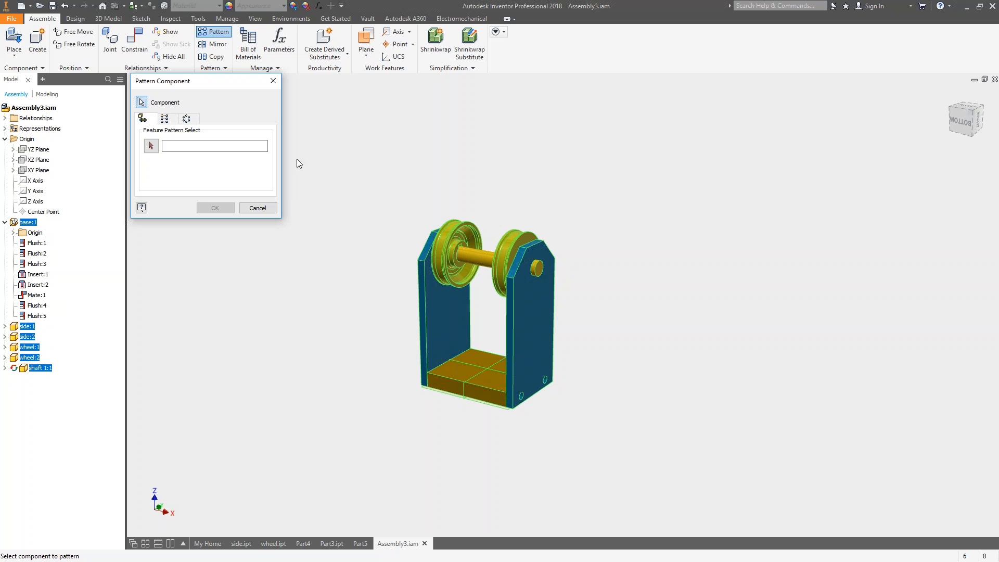
# Preview a rectangular pattern of 15 assemblies spaced 100 mm along the side plate's lower edge, and discard it.
pyautogui.click(164, 119)
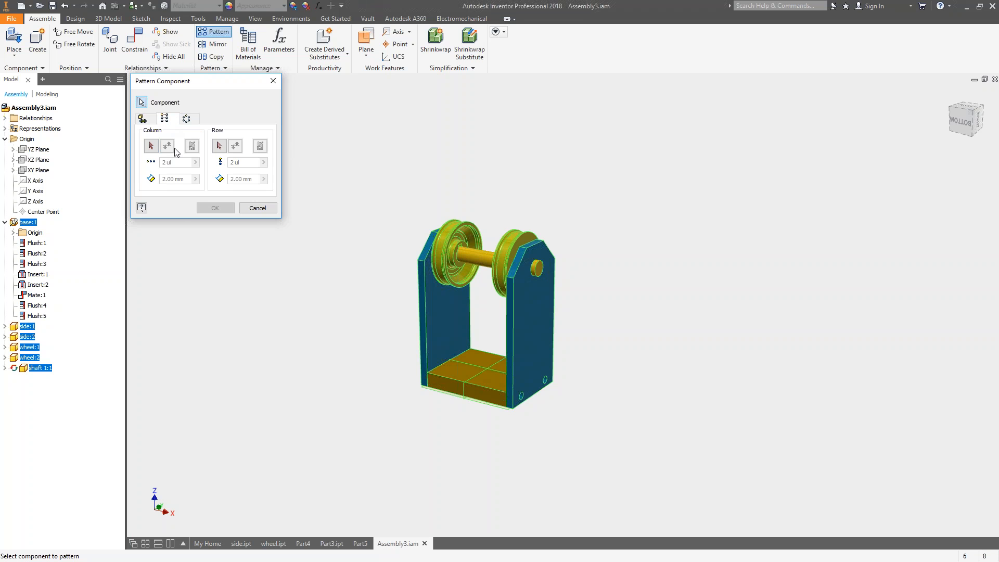
pyautogui.click(524, 397)
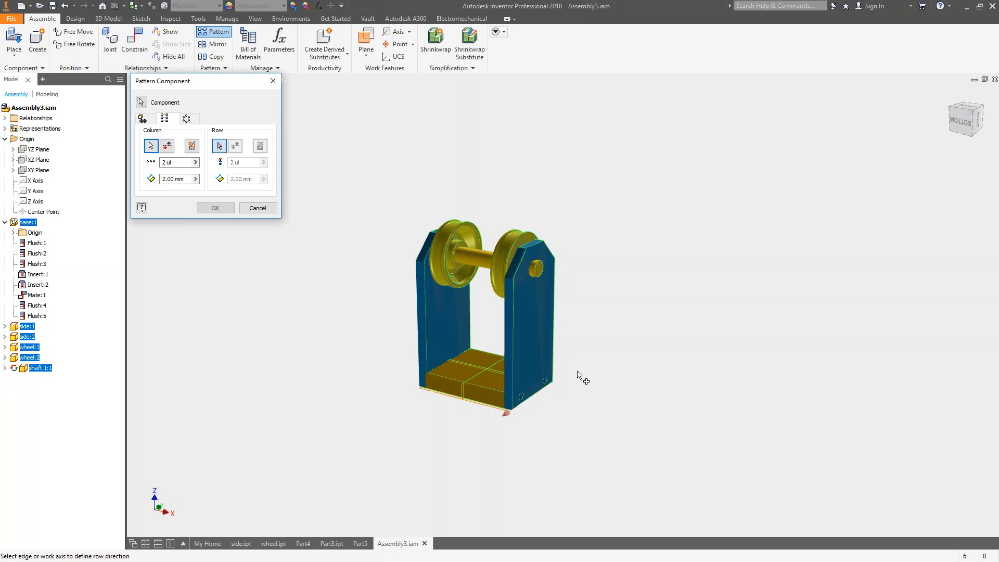
pyautogui.click(180, 179)
pyautogui.write('8')
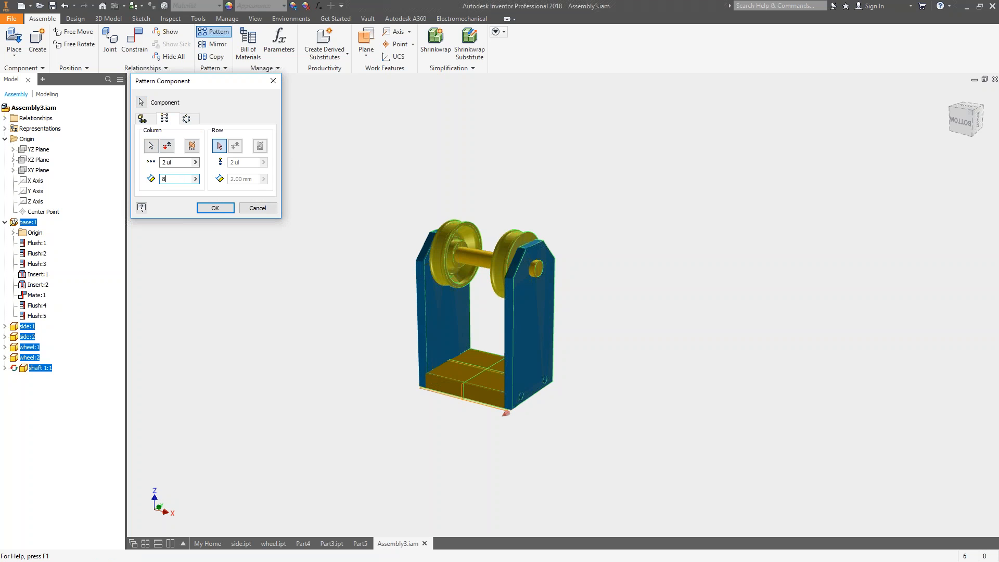
pyautogui.press('BackSpace')
pyautogui.write('1')
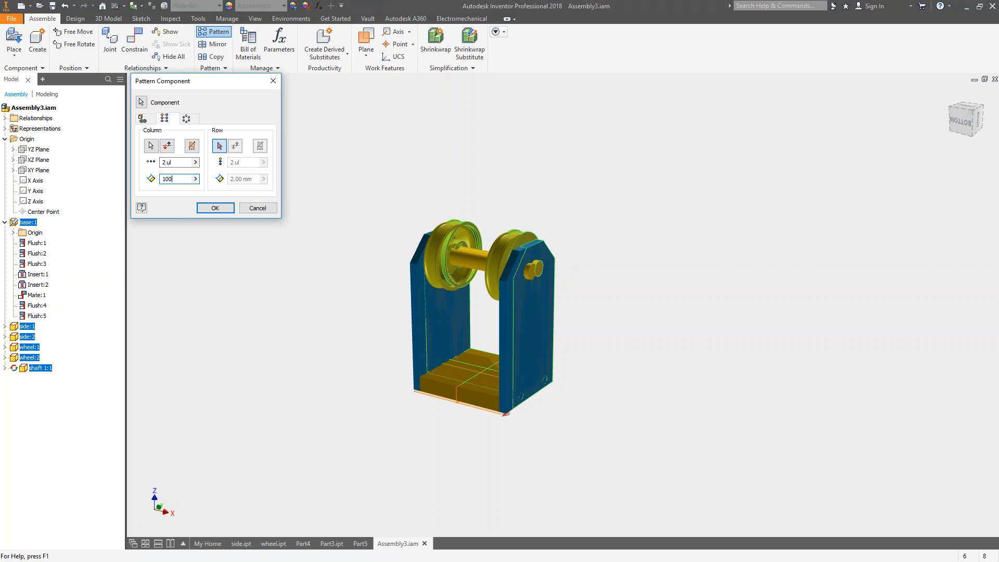
pyautogui.write('00')
pyautogui.click(167, 162)
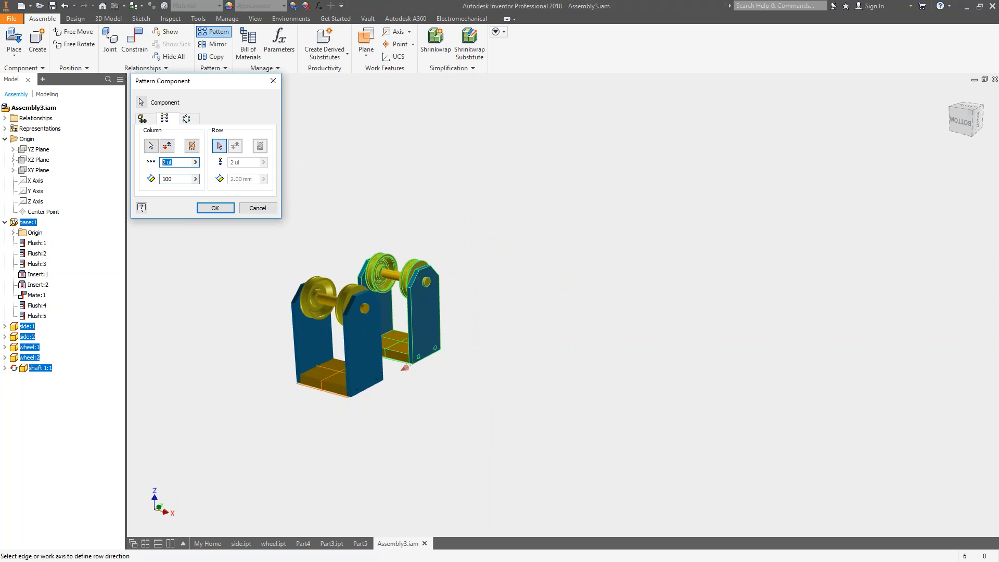
pyautogui.write('15')
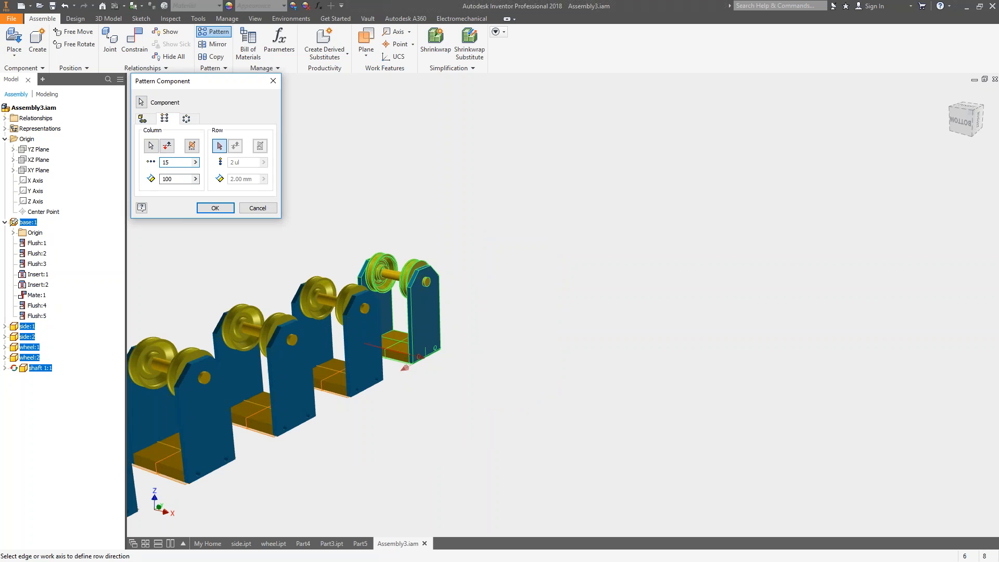
pyautogui.scroll(4, 369, 350)
pyautogui.moveTo(452, 263); pyautogui.dragTo(609, 239, button='middle')
pyautogui.moveTo(463, 311); pyautogui.dragTo(532, 238, button='middle')
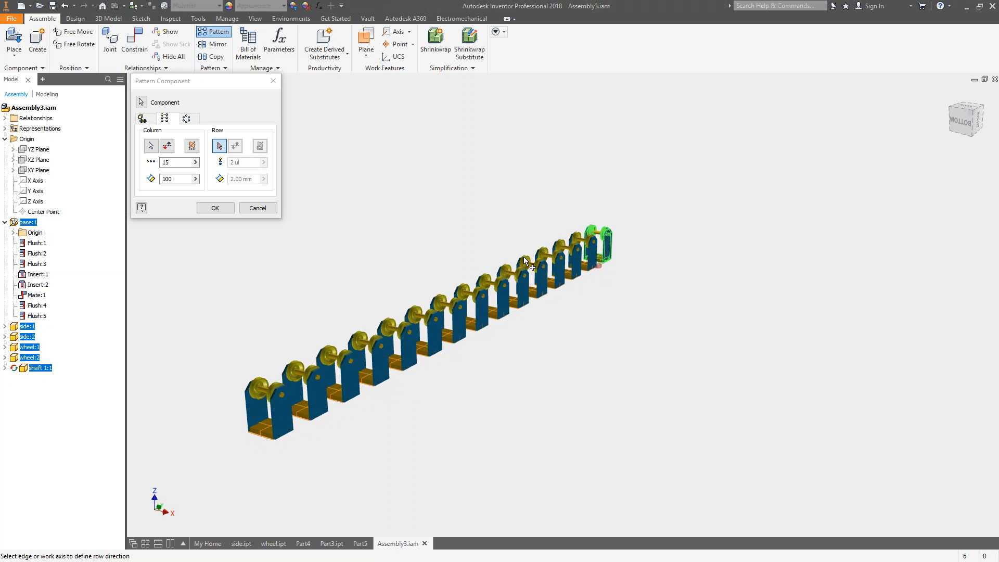
pyautogui.click(257, 207)
# Restore the home view and save the assembly together with all its changed dependent parts.
pyautogui.scroll(-3, 369, 226)
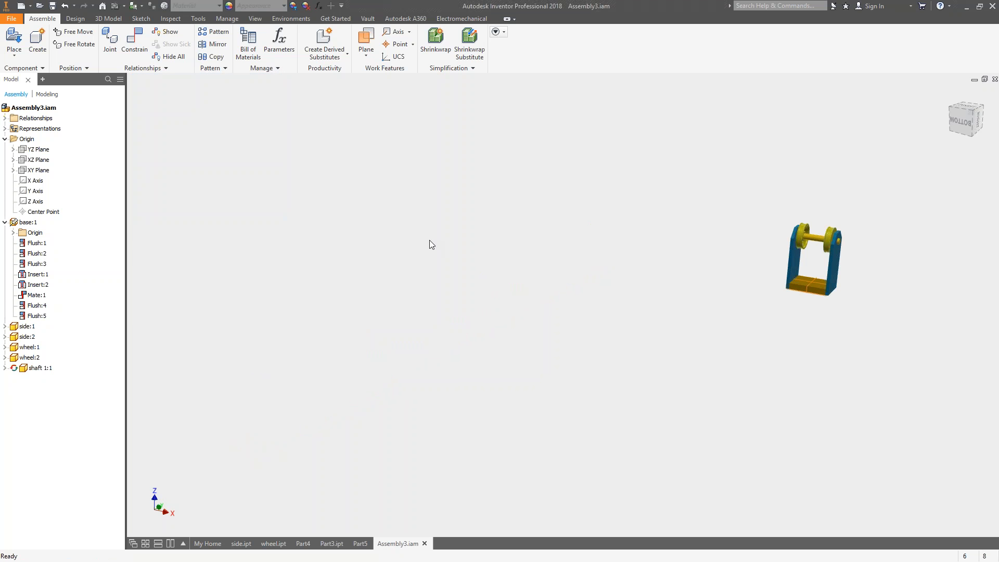
pyautogui.press('F6')
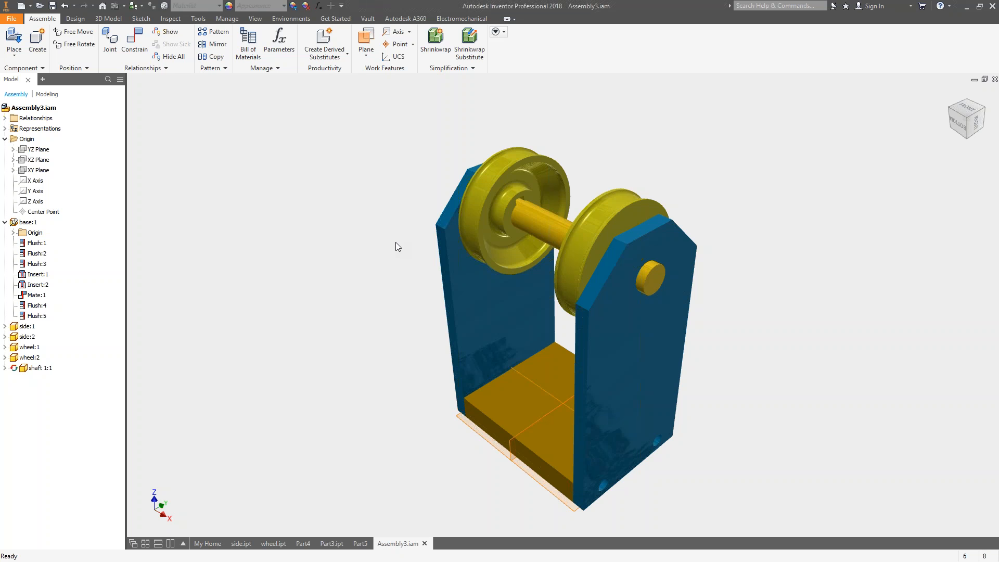
pyautogui.click(53, 6)
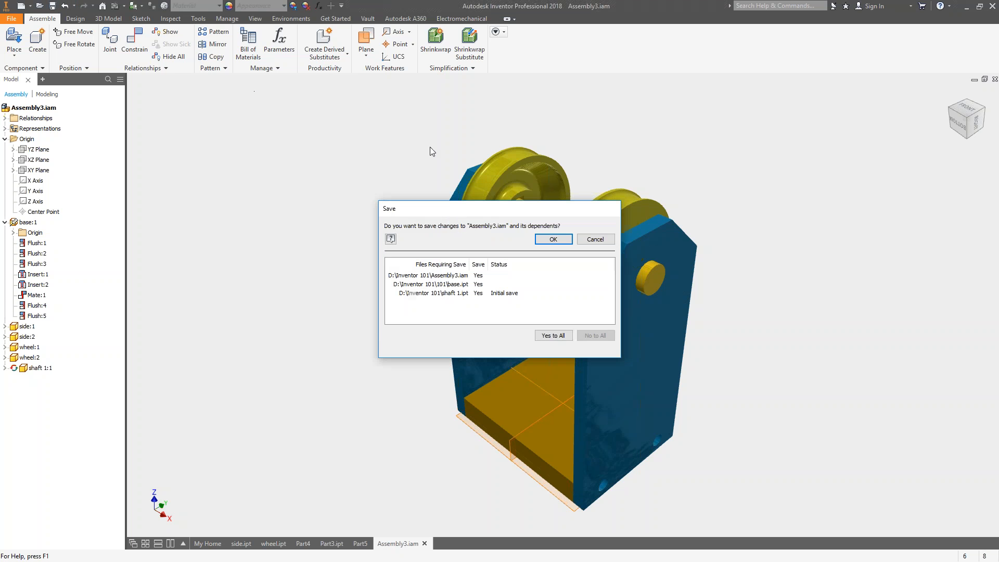
pyautogui.click(552, 335)
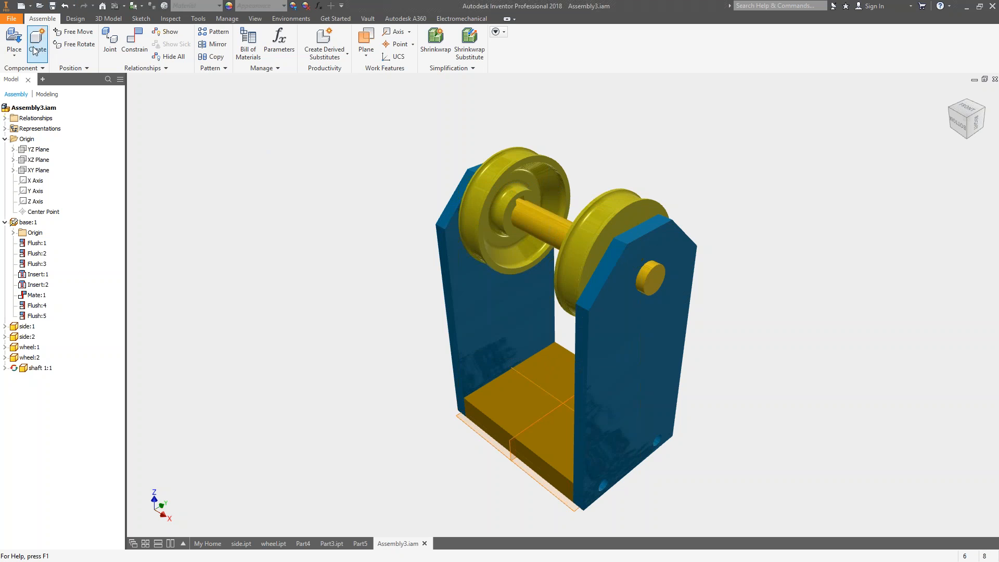
# Create a new assembly from the Standard (mm).iam template and place a single instance of Assembly3.iam in it.
pyautogui.click(21, 6)
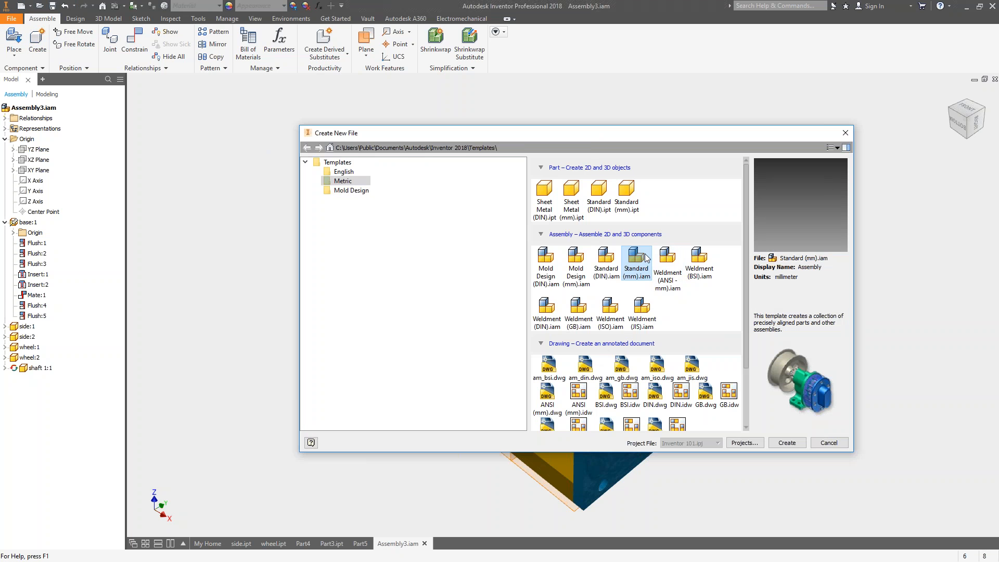
pyautogui.click(787, 443)
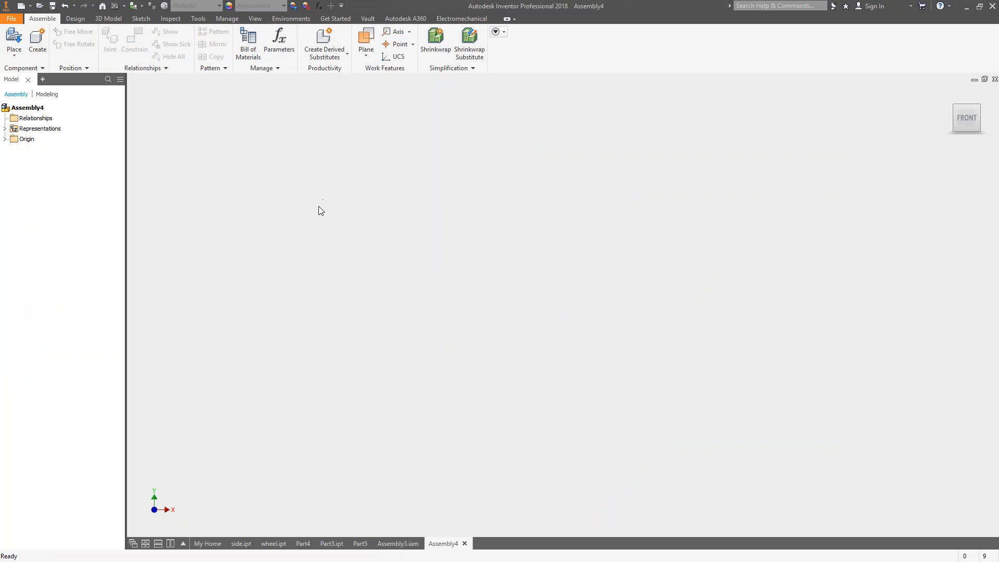
pyautogui.rightClick(363, 207)
pyautogui.click(359, 156)
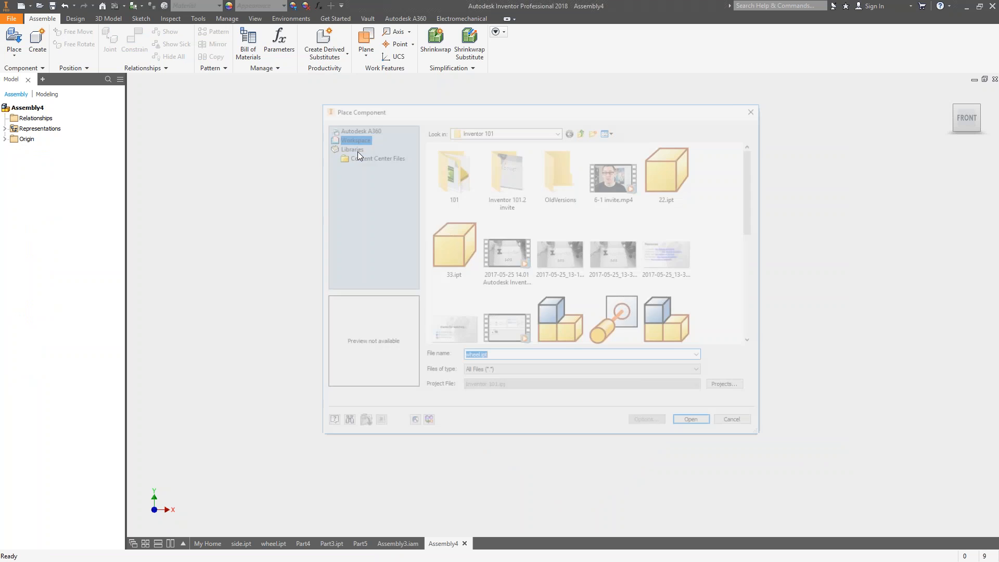
pyautogui.click(671, 321)
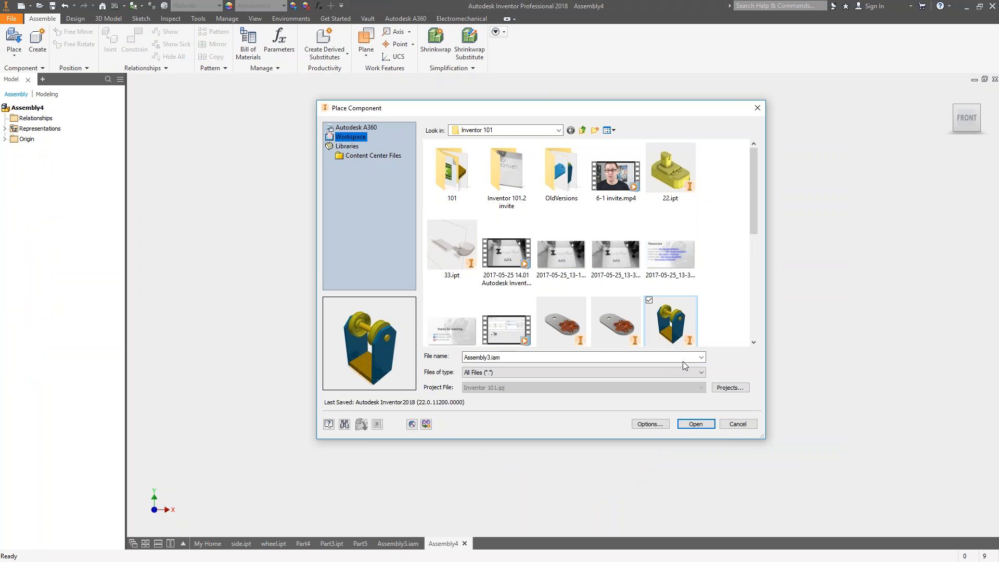
pyautogui.click(696, 424)
pyautogui.scroll(-5, 544, 272)
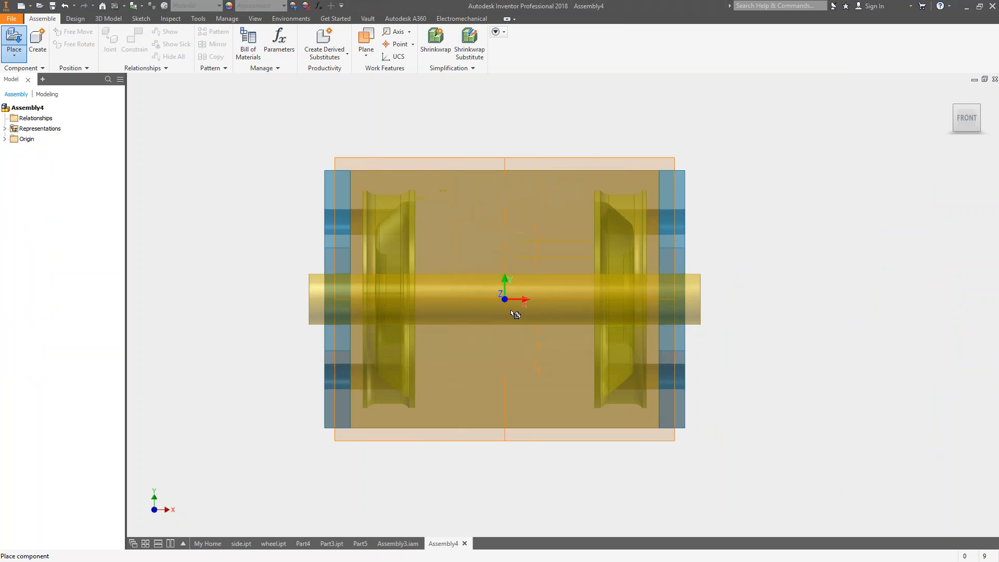
pyautogui.keyDown('shift'); pyautogui.moveTo(519, 311); pyautogui.dragTo(530, 291, button='middle'); pyautogui.keyUp('shift')
pyautogui.click(544, 267)
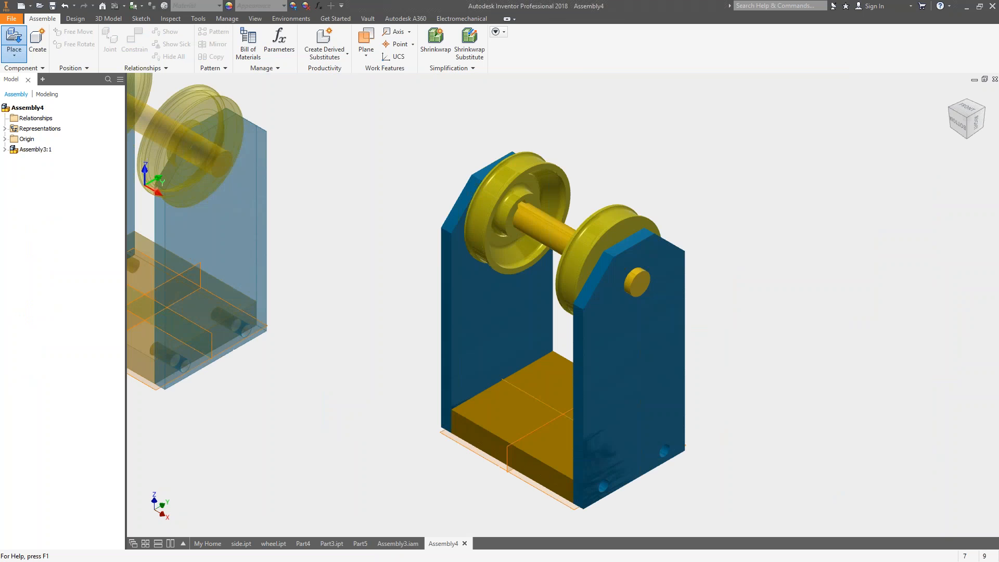
pyautogui.press('Escape')
# Make the YZ, XZ and XY origin planes of the placed sub-assembly visible.
pyautogui.click(17, 150)
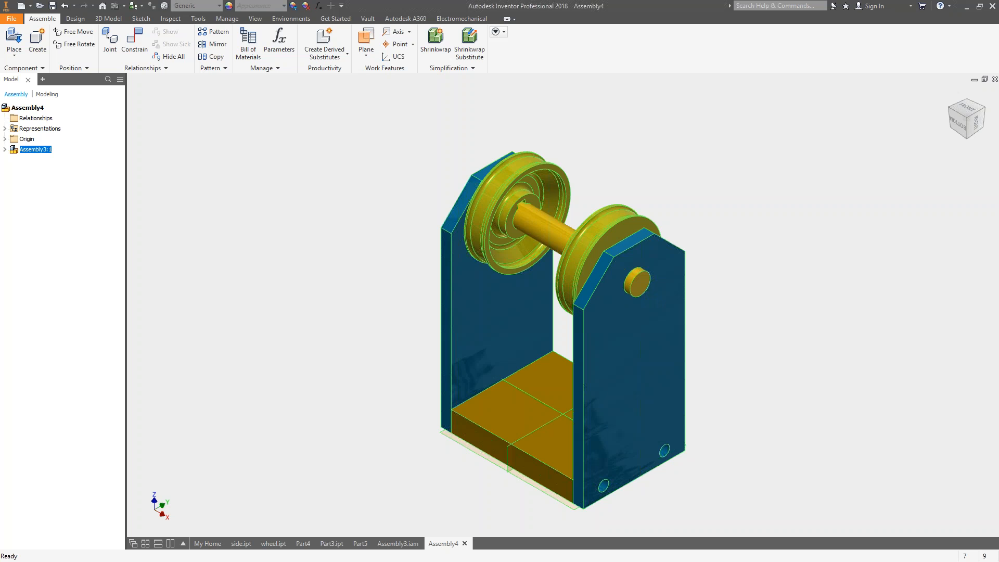
pyautogui.click(5, 149)
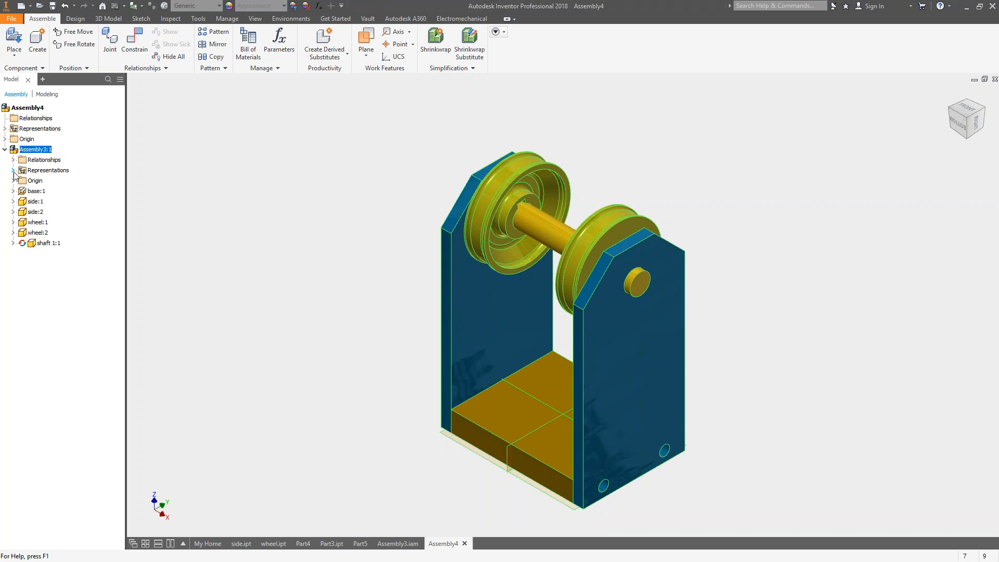
pyautogui.click(13, 181)
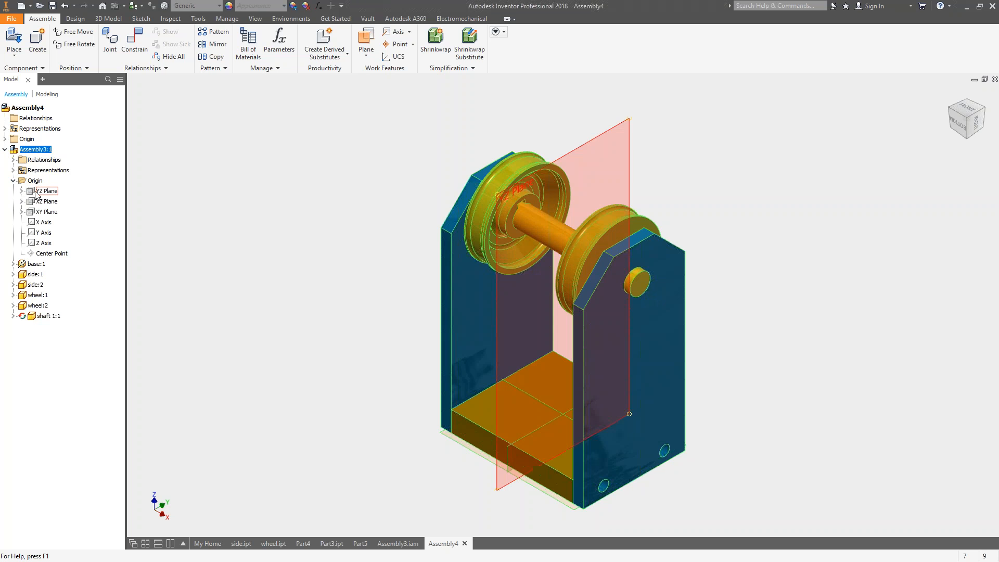
pyautogui.click(46, 191)
pyautogui.keyDown('ctrl'); pyautogui.click(47, 201); pyautogui.keyUp('ctrl')
pyautogui.keyDown('ctrl'); pyautogui.click(49, 212); pyautogui.keyUp('ctrl')
pyautogui.rightClick(51, 212)
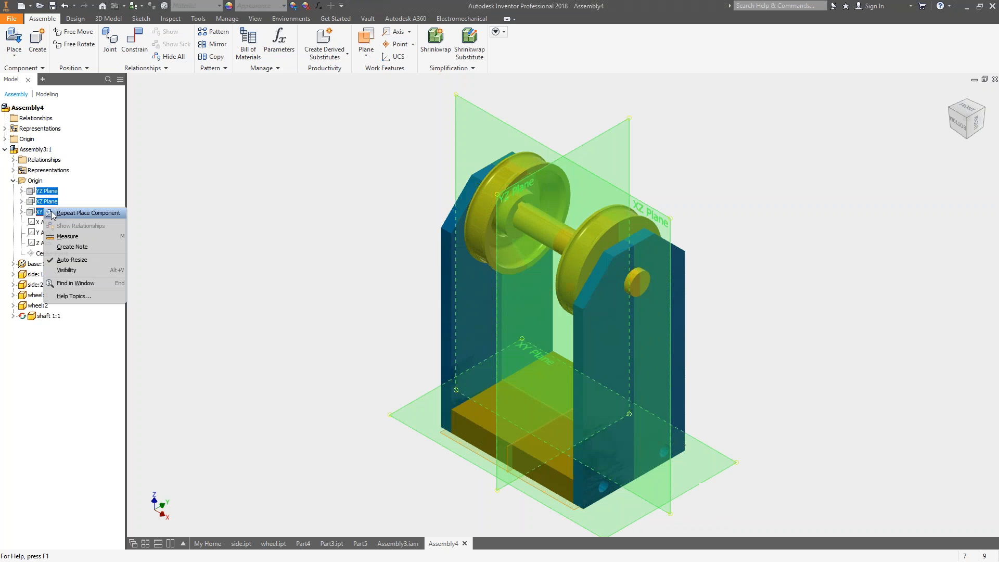
pyautogui.click(67, 260)
# Move the placed sub-assembly around freely to test its freedom of movement.
pyautogui.moveTo(418, 249); pyautogui.dragTo(435, 252, button='middle')
pyautogui.keyDown('shift'); pyautogui.moveTo(549, 262); pyautogui.dragTo(559, 267, button='middle'); pyautogui.keyUp('shift')
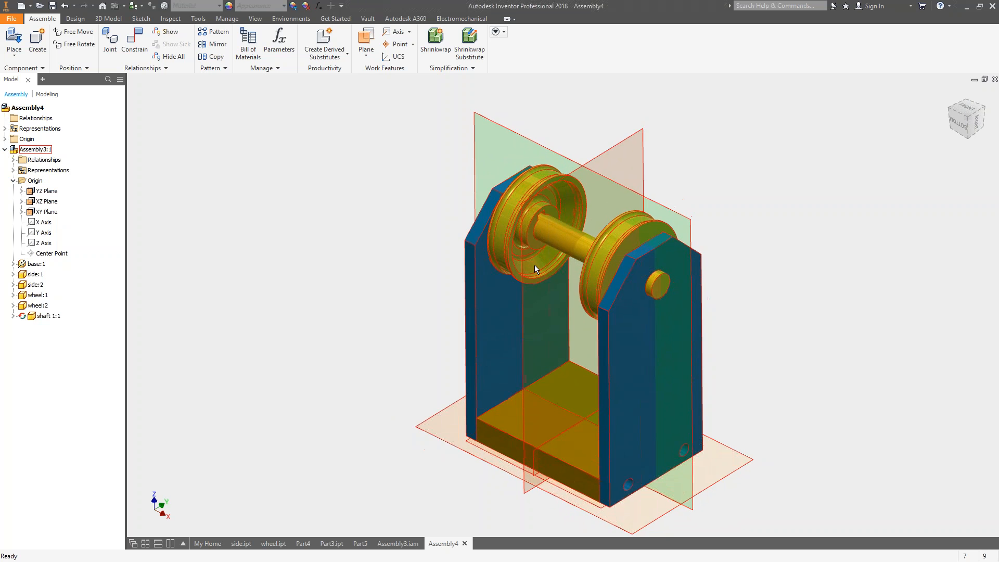
pyautogui.moveTo(536, 266); pyautogui.dragTo(588, 229)
pyautogui.moveTo(569, 198); pyautogui.dragTo(634, 333)
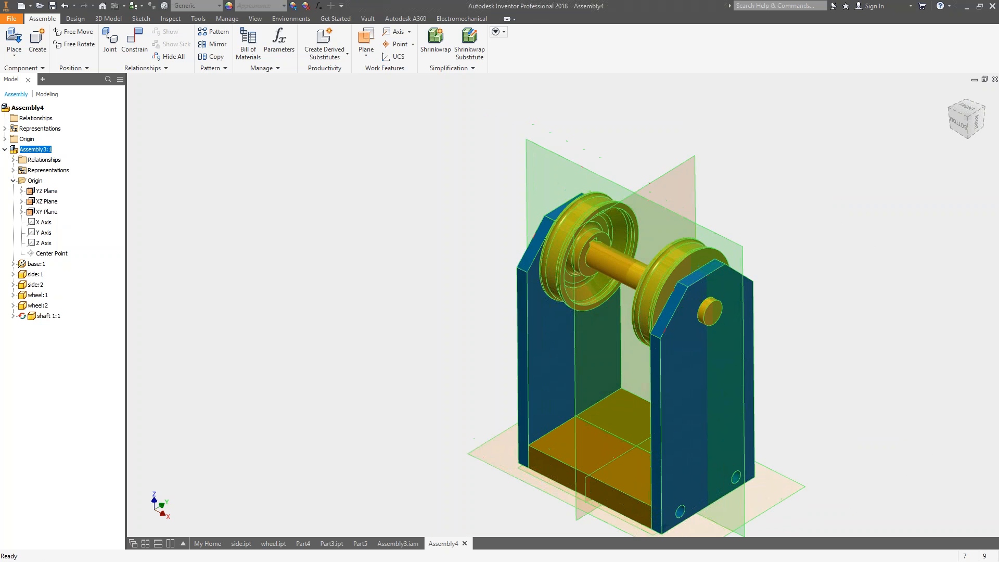
# Show the top-level assembly's YZ, XZ and XY origin planes and move the sub-assembly clear of them.
pyautogui.click(5, 138)
pyautogui.click(32, 149)
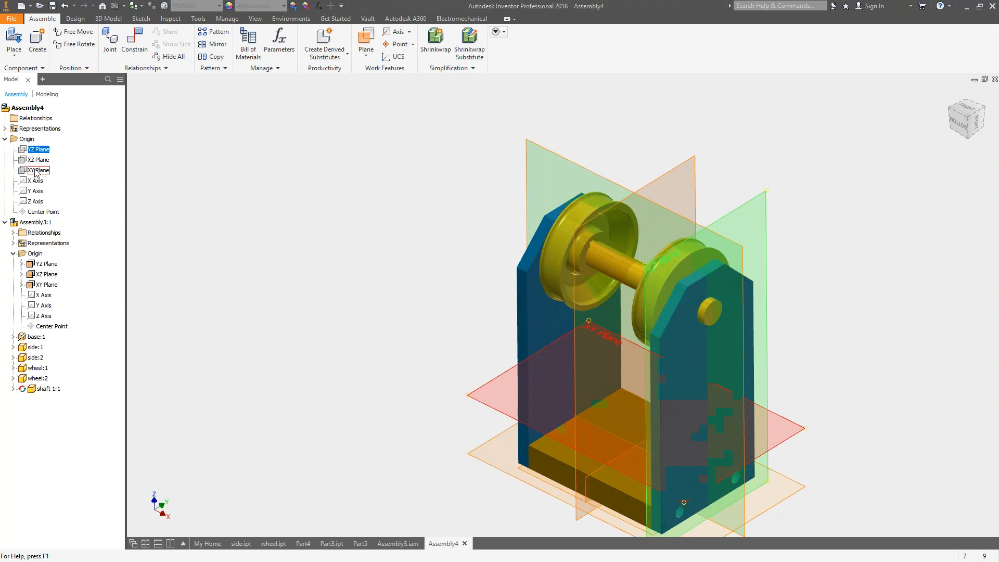
pyautogui.keyDown('shift'); pyautogui.click(36, 170); pyautogui.keyUp('shift')
pyautogui.rightClick(34, 169)
pyautogui.click(67, 226)
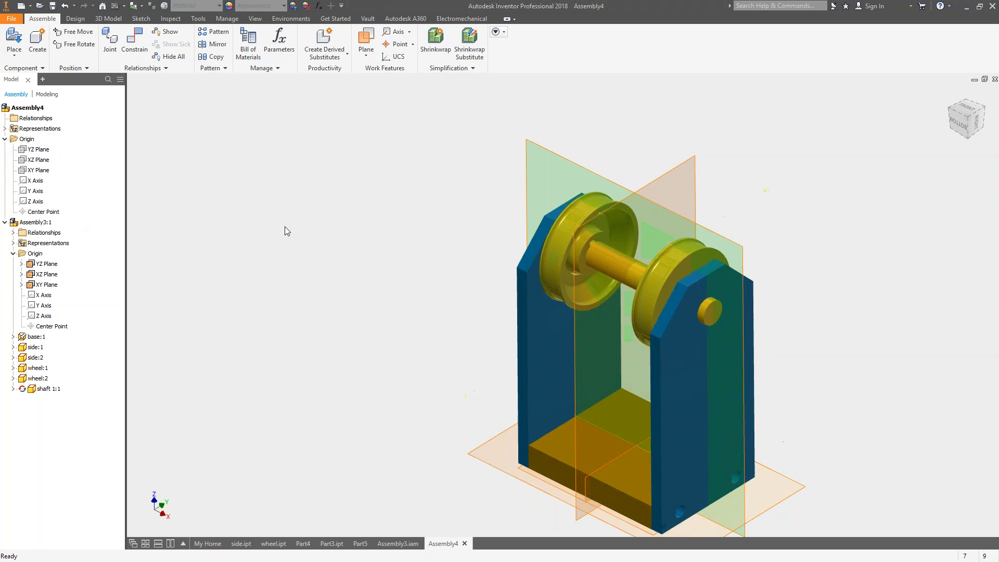
pyautogui.scroll(3, 309, 229)
pyautogui.moveTo(479, 244); pyautogui.dragTo(599, 219)
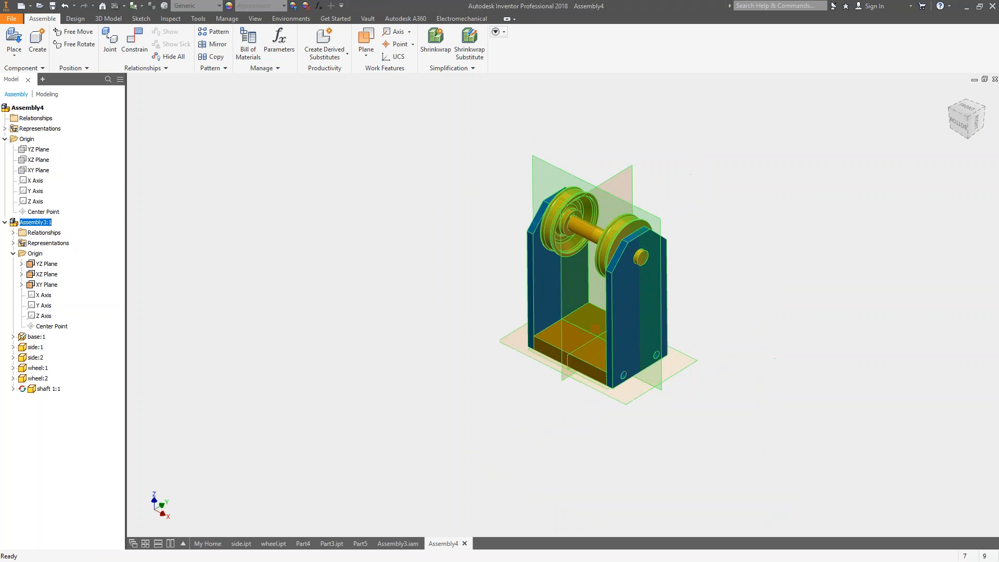
pyautogui.click(39, 149)
pyautogui.keyDown('shift'); pyautogui.click(44, 172); pyautogui.keyUp('shift')
pyautogui.rightClick(42, 169)
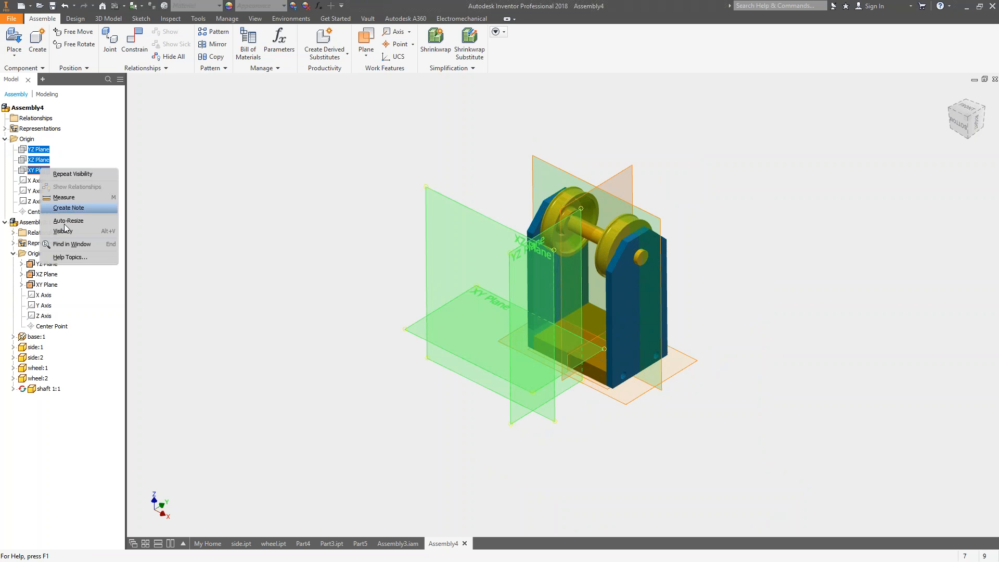
pyautogui.click(71, 232)
pyautogui.moveTo(551, 214); pyautogui.dragTo(668, 212)
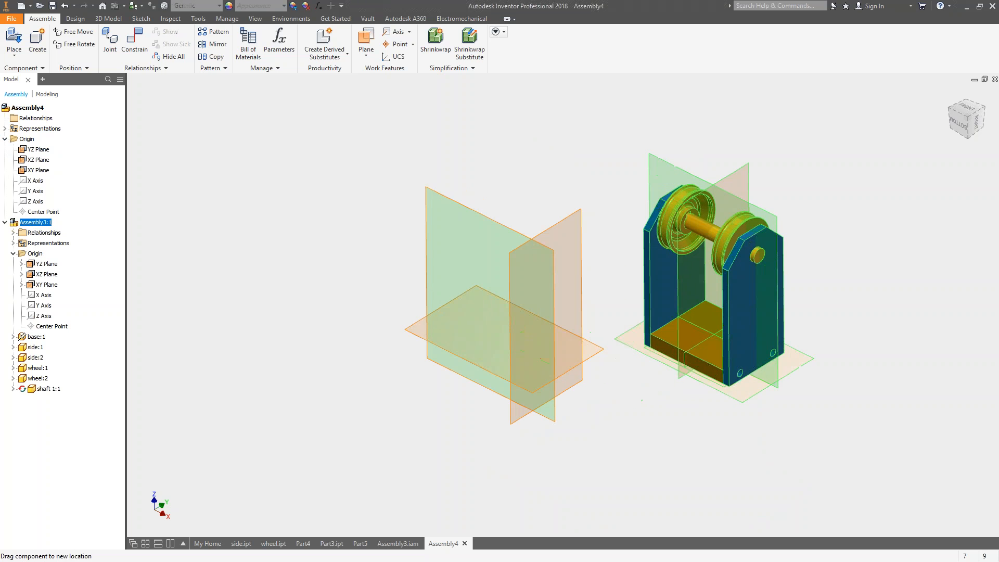
# Constrain the sub-assembly's YZ and XZ planes flush with the matching top-level origin planes at 0 mm offset.
pyautogui.click(134, 42)
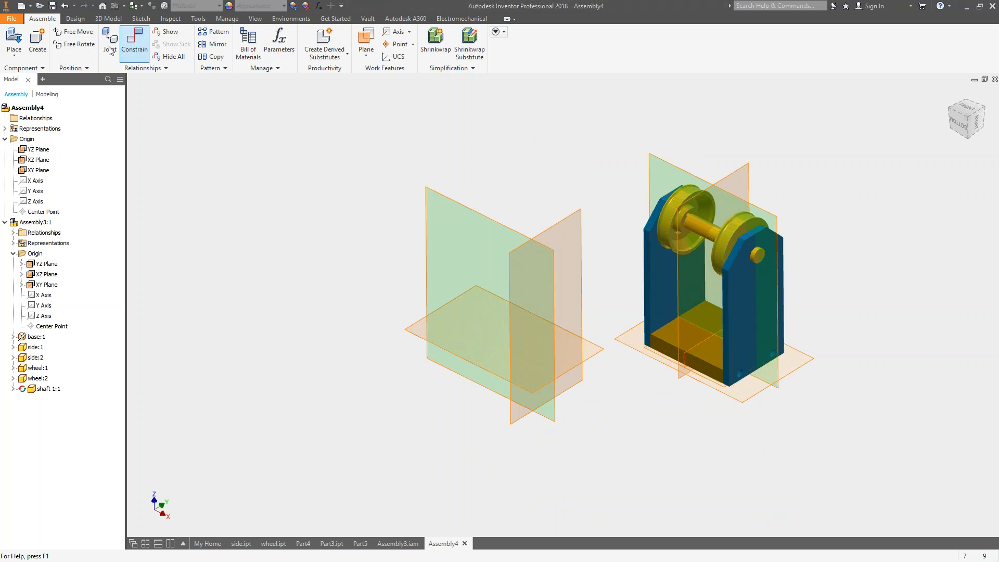
pyautogui.moveTo(456, 73); pyautogui.dragTo(189, 80)
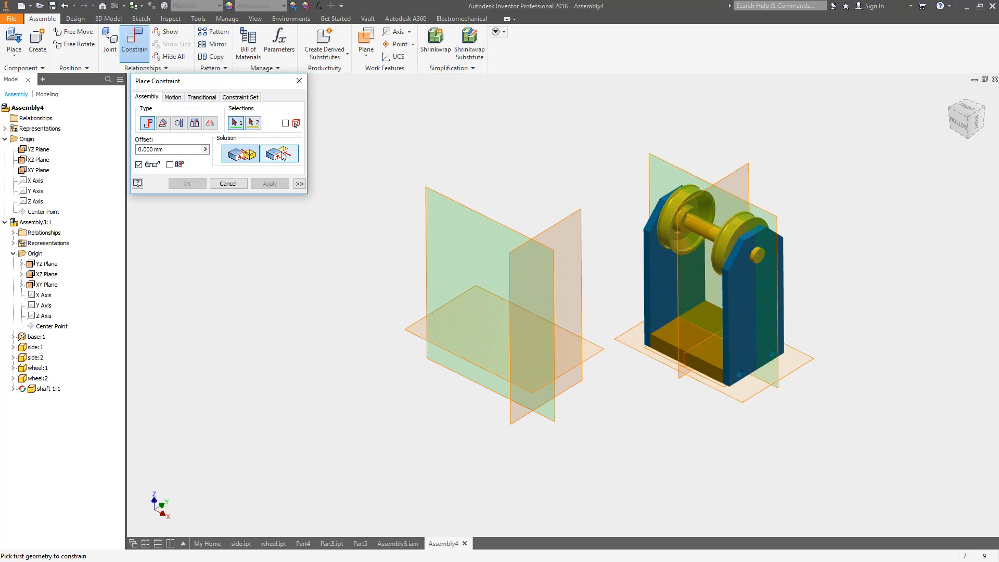
pyautogui.click(290, 153)
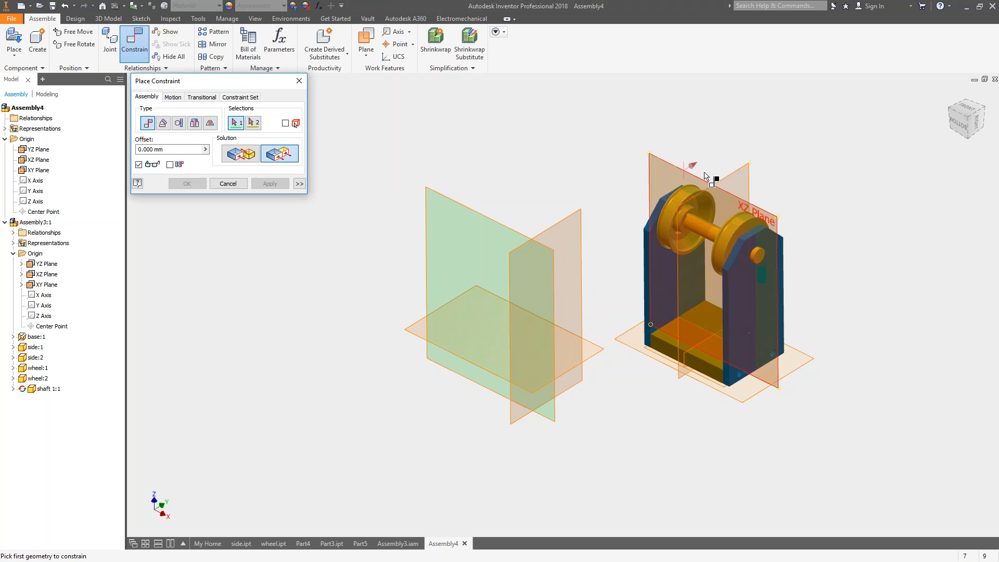
pyautogui.click(736, 171)
pyautogui.click(580, 214)
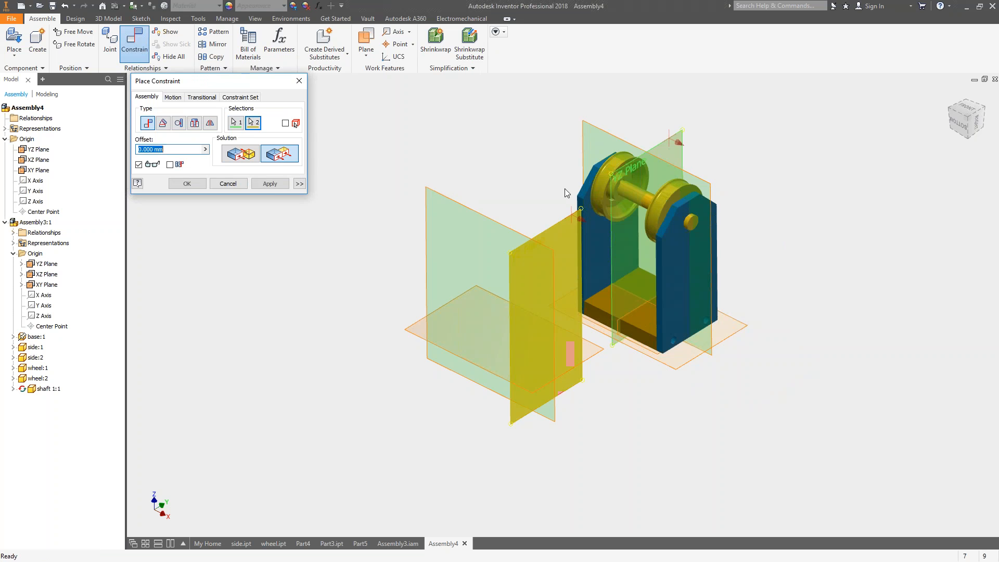
pyautogui.click(274, 184)
pyautogui.click(471, 214)
pyautogui.click(608, 144)
pyautogui.click(270, 185)
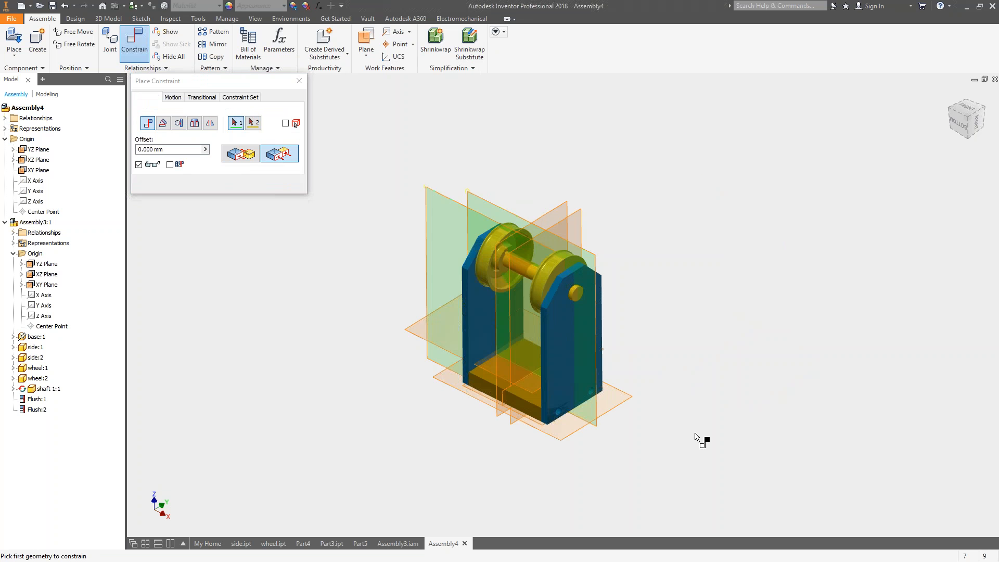
# Constrain the sub-assembly's XY plane flush with the top-level XY plane, finish constraining, and test whether the sub-assembly still moves.
pyautogui.keyDown('shift'); pyautogui.moveTo(682, 411); pyautogui.dragTo(640, 439, button='middle'); pyautogui.keyUp('shift')
pyautogui.click(619, 408)
pyautogui.click(439, 402)
pyautogui.keyDown('shift'); pyautogui.moveTo(464, 385); pyautogui.dragTo(327, 215, button='middle'); pyautogui.keyUp('shift')
pyautogui.click(276, 186)
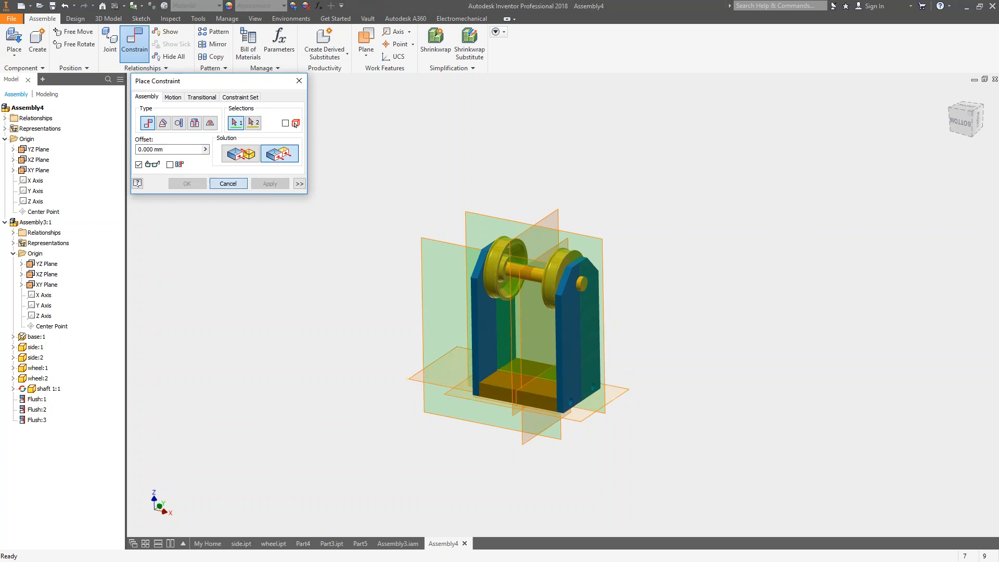
pyautogui.click(229, 184)
pyautogui.keyDown('shift'); pyautogui.moveTo(559, 300); pyautogui.dragTo(571, 304, button='middle'); pyautogui.keyUp('shift')
pyautogui.moveTo(572, 300); pyautogui.dragTo(544, 321)
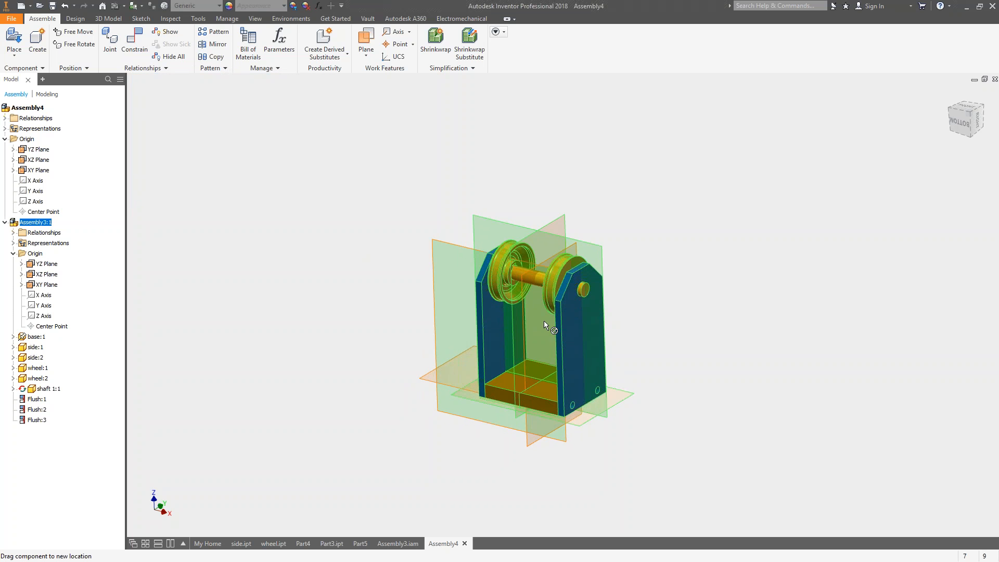
# Turn on Auto-Resize for the three top-level origin planes.
pyautogui.click(39, 170)
pyautogui.keyDown('shift'); pyautogui.click(37, 149); pyautogui.keyUp('shift')
pyautogui.rightClick(42, 159)
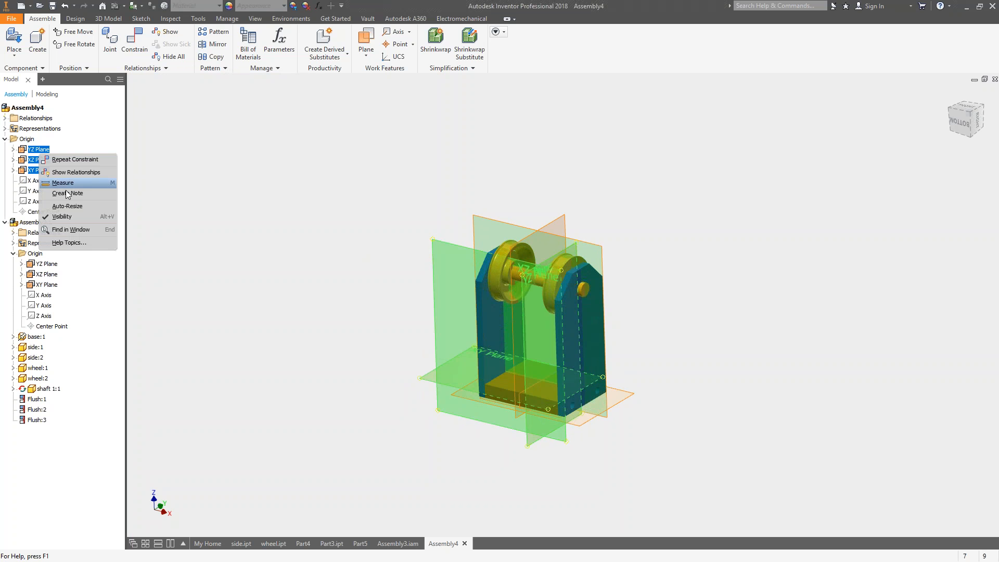
pyautogui.click(66, 208)
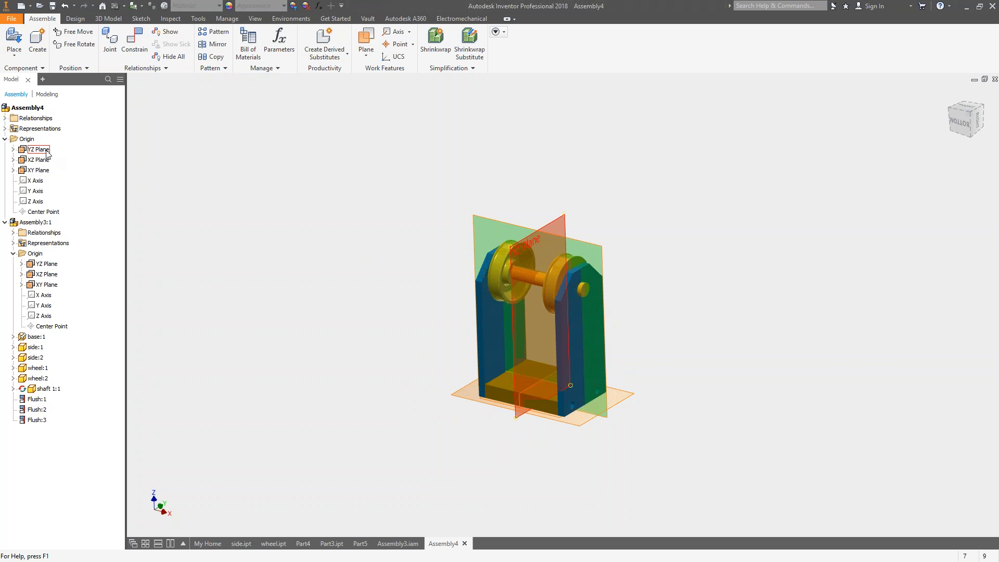
pyautogui.click(39, 149)
pyautogui.keyDown('shift'); pyautogui.click(39, 170); pyautogui.keyUp('shift')
pyautogui.keyDown('shift'); pyautogui.rightClick(41, 174); pyautogui.keyUp('shift')
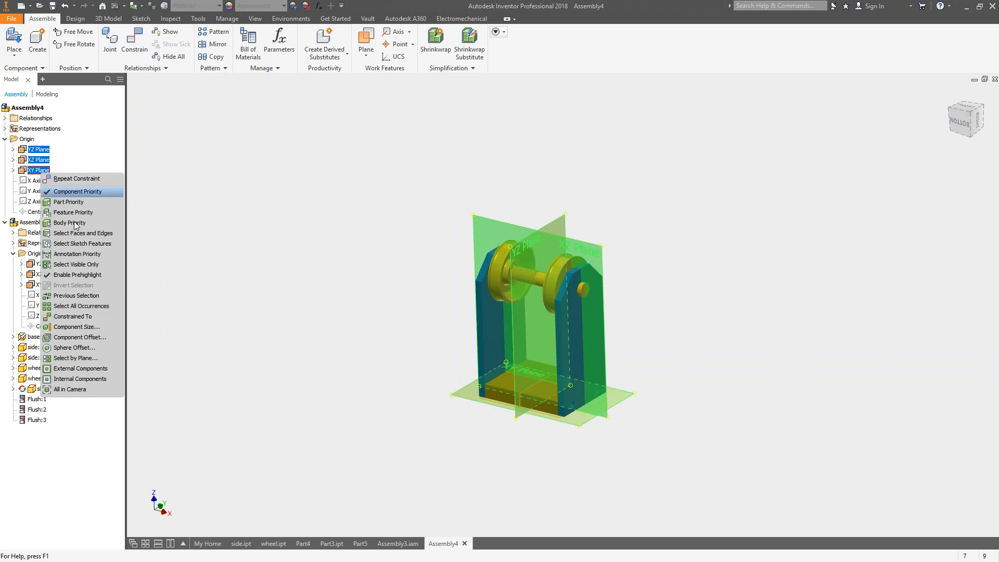
pyautogui.click(148, 233)
pyautogui.click(147, 233)
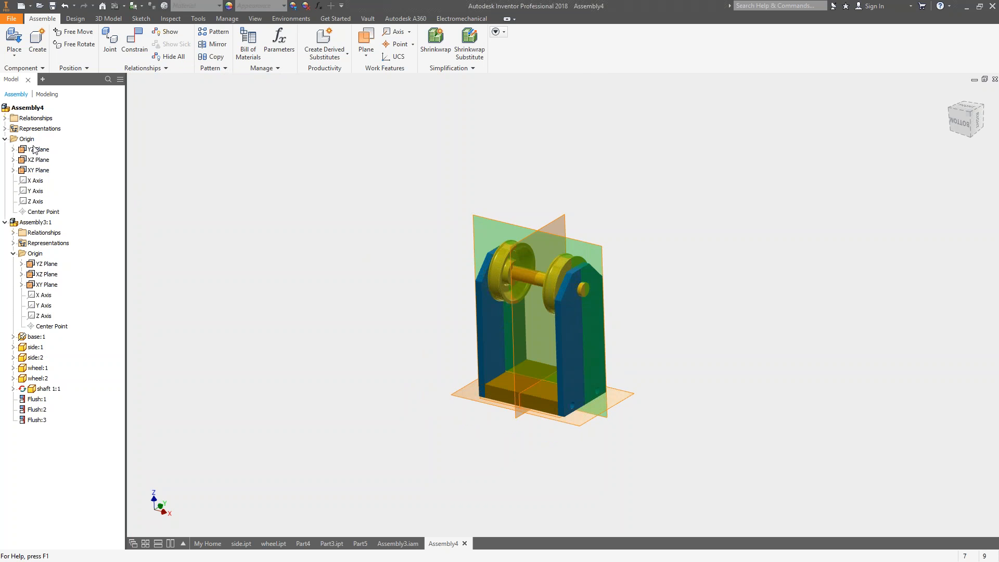
# Hide the YZ, XZ and XY origin planes of the top-level assembly.
pyautogui.click(38, 150)
pyautogui.keyDown('shift'); pyautogui.click(39, 170); pyautogui.keyUp('shift')
pyautogui.keyDown('shift'); pyautogui.rightClick(41, 173); pyautogui.keyUp('shift')
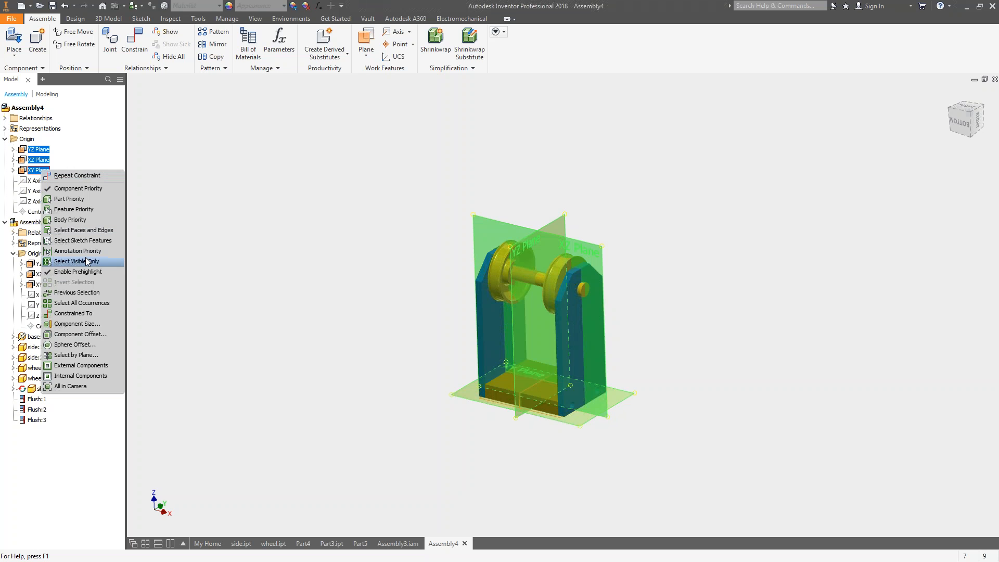
pyautogui.click(180, 228)
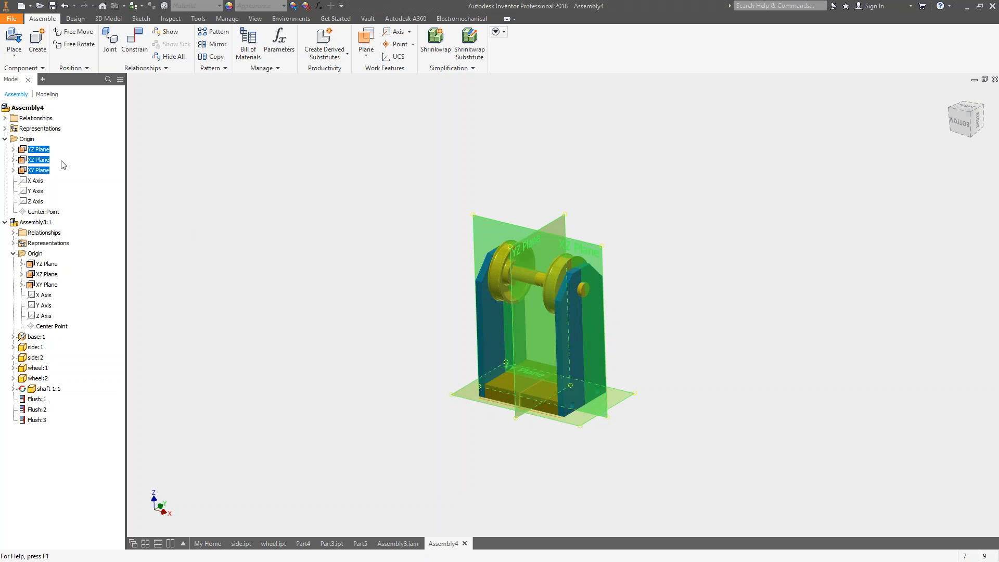
pyautogui.rightClick(41, 160)
pyautogui.click(66, 226)
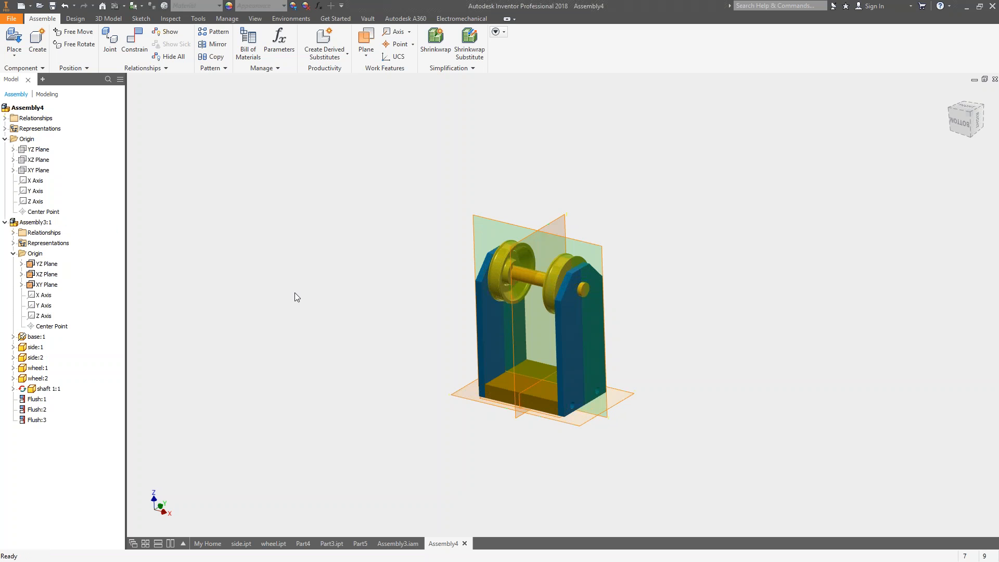
# Hide the sub-assembly's three origin planes and collapse its entry in the model tree.
pyautogui.click(48, 264)
pyautogui.keyDown('shift'); pyautogui.click(50, 285); pyautogui.keyUp('shift')
pyautogui.rightClick(50, 288)
pyautogui.click(72, 339)
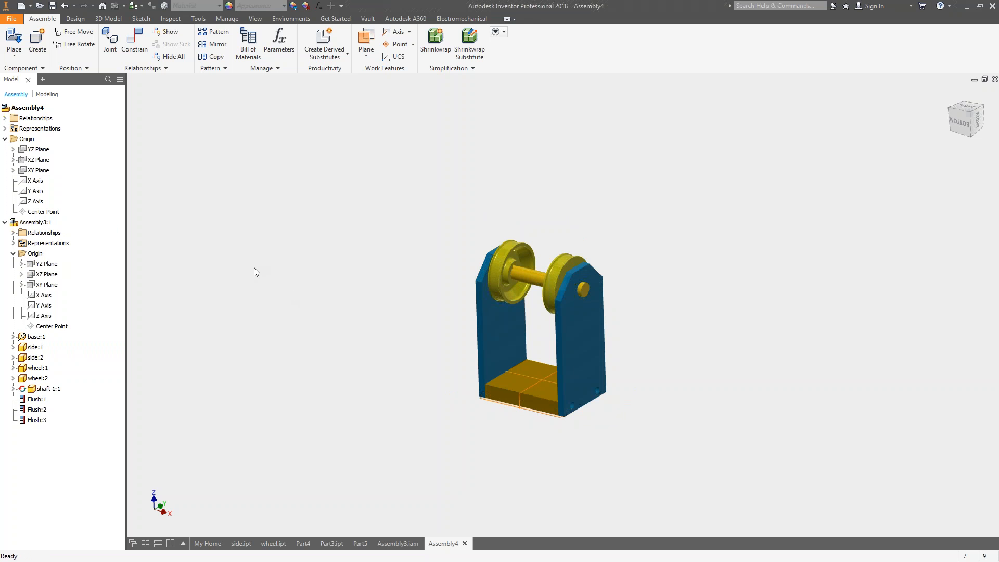
pyautogui.click(4, 223)
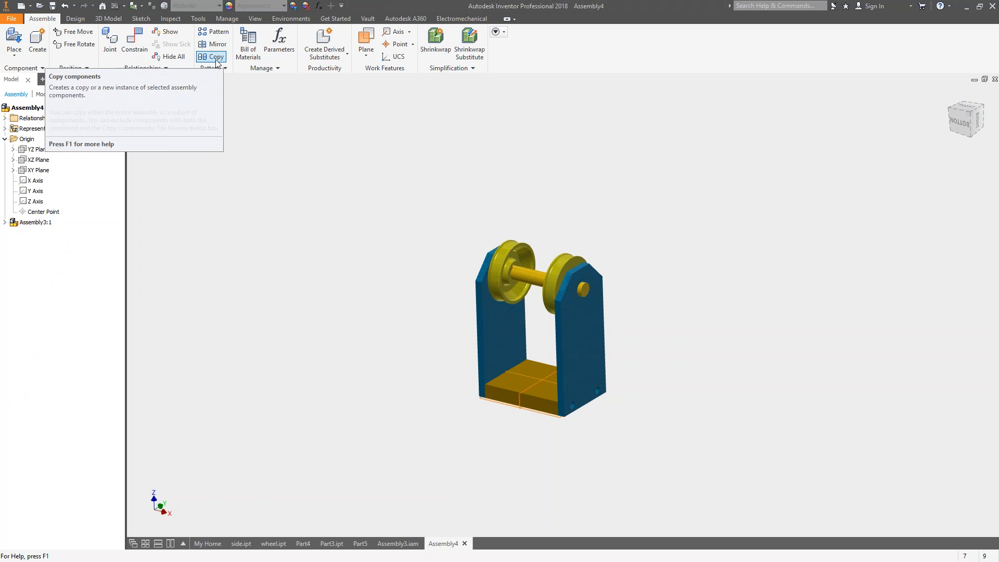
# Start a rectangular pattern of the sub-assembly with the columns running along the side plate's lower edge at 200 mm spacing.
pyautogui.click(213, 32)
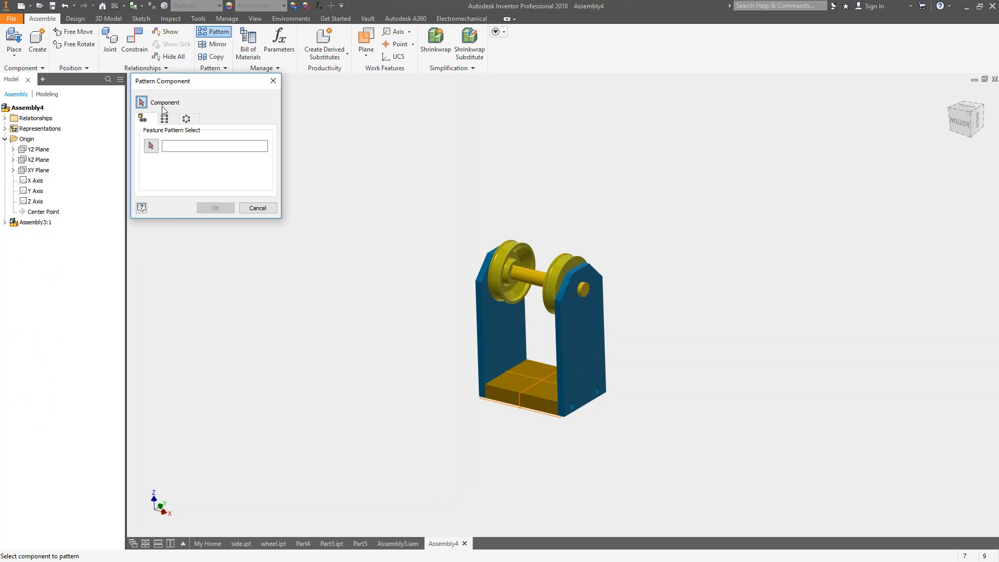
pyautogui.click(493, 257)
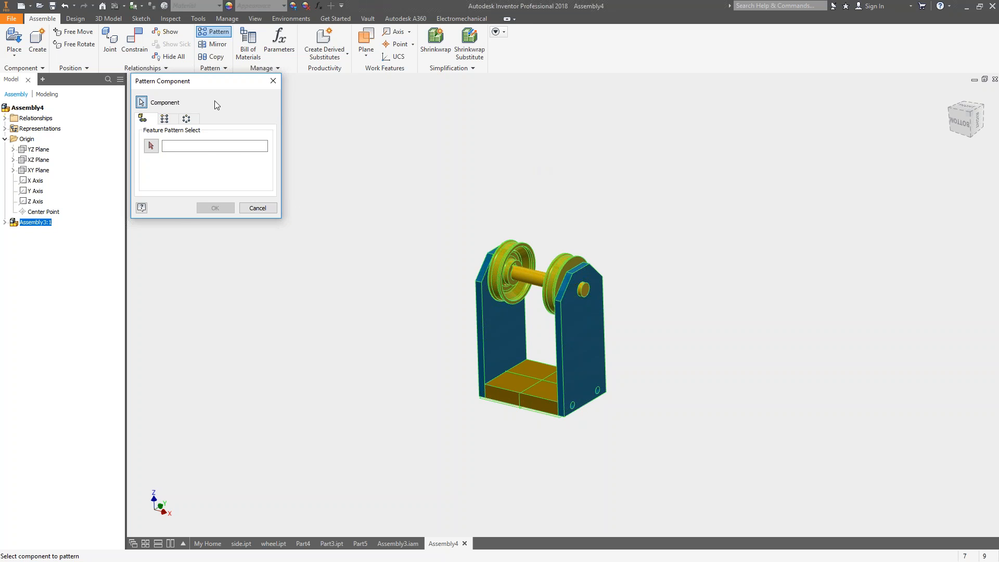
pyautogui.click(165, 119)
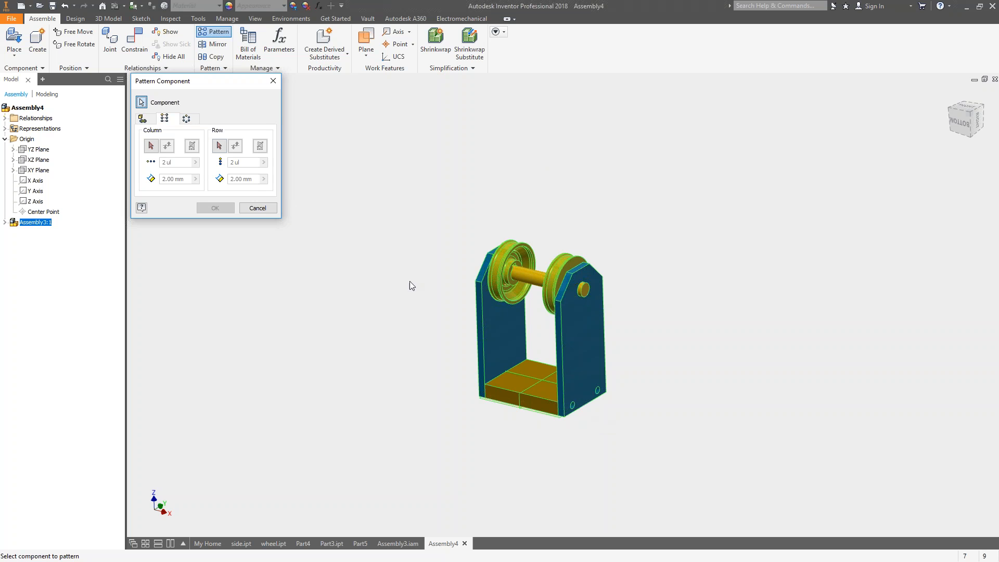
pyautogui.click(153, 148)
pyautogui.click(587, 408)
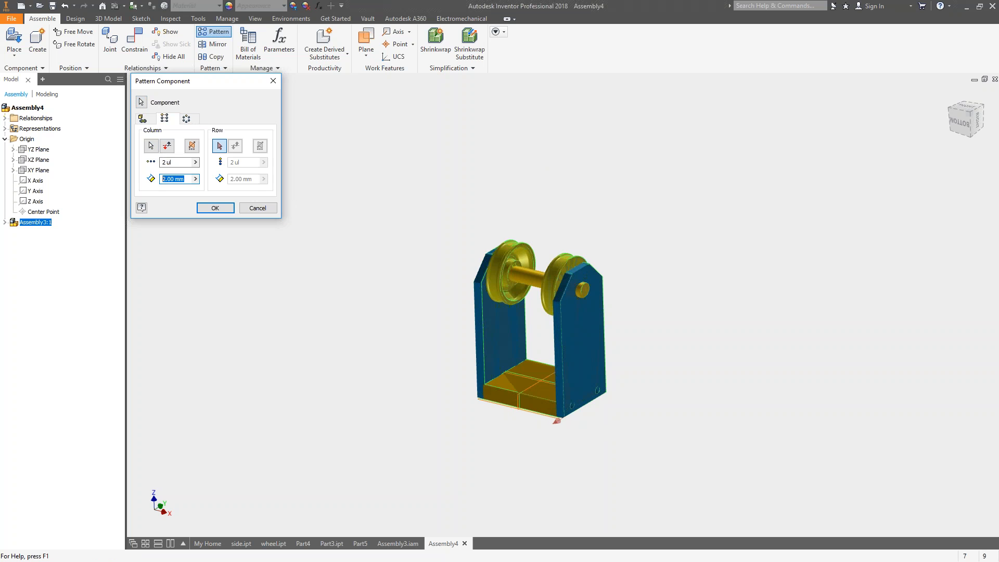
pyautogui.write('200')
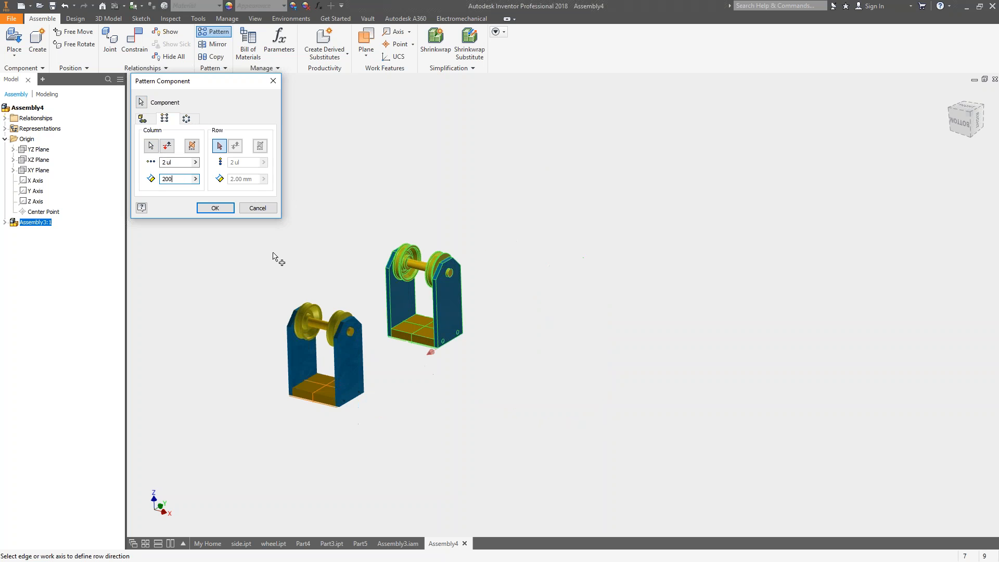
# Set the pattern's row direction along the lower front edge of the base with a 200 mm row spacing.
pyautogui.click(223, 147)
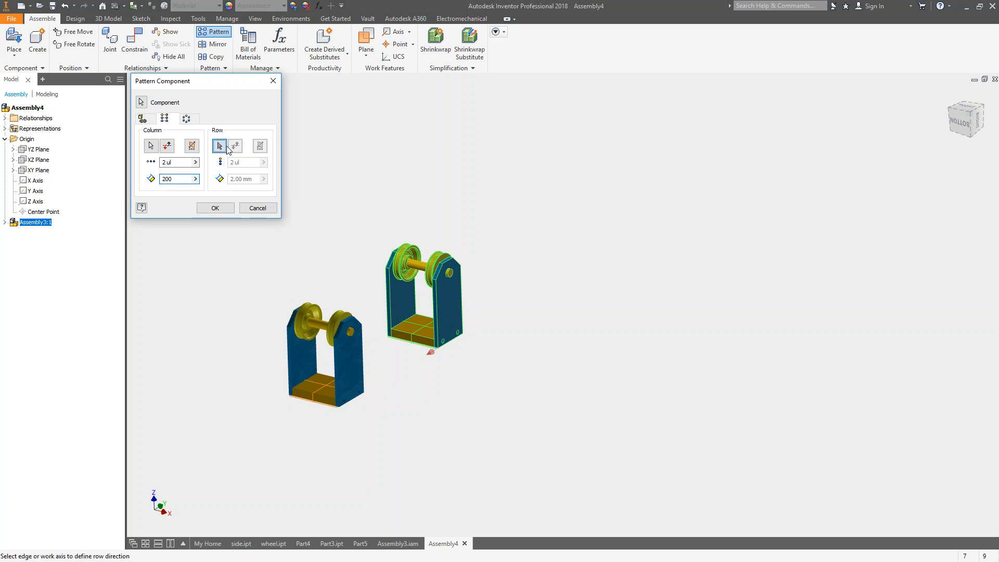
pyautogui.click(405, 340)
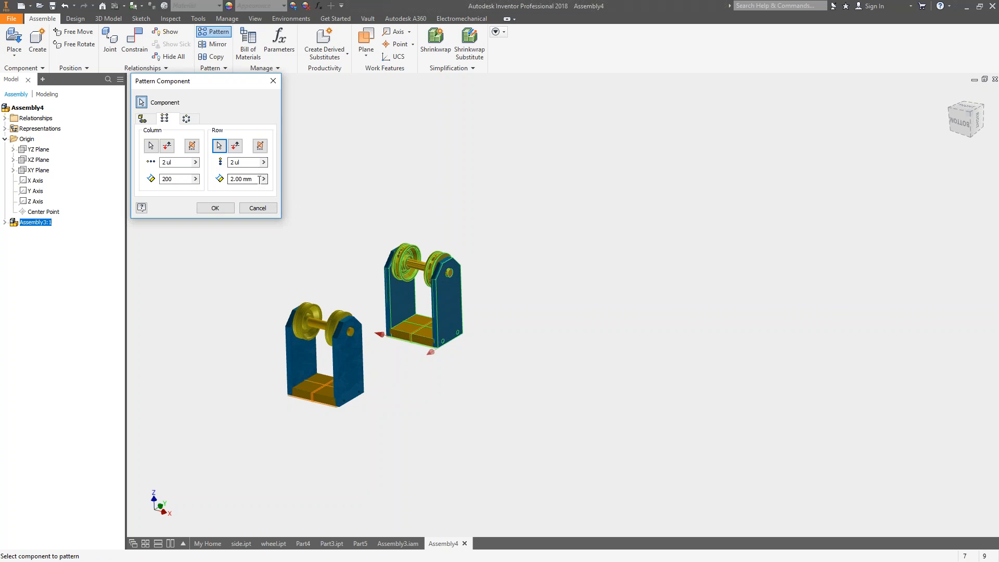
pyautogui.write('100')
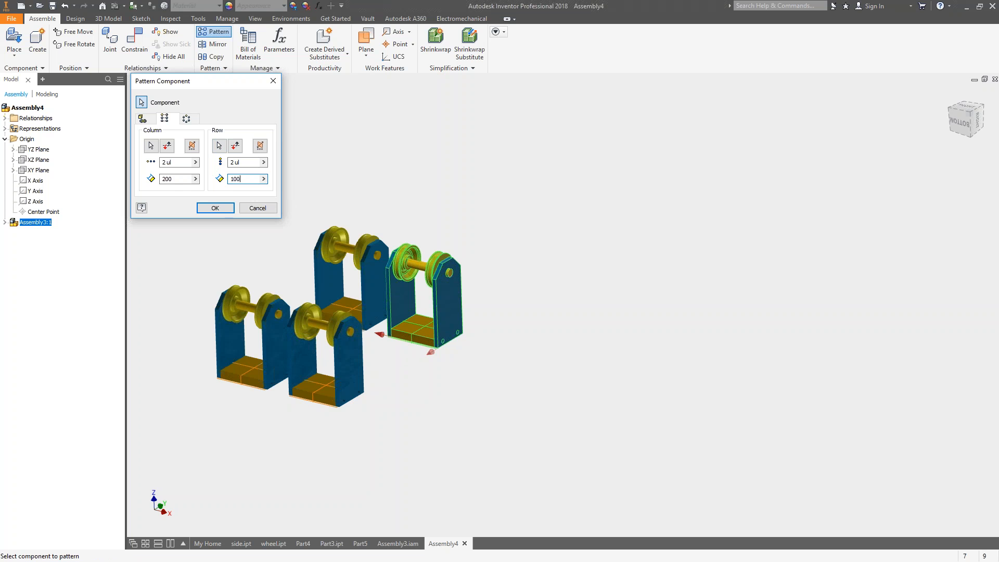
pyautogui.moveTo(252, 179); pyautogui.dragTo(217, 178)
pyautogui.write('200')
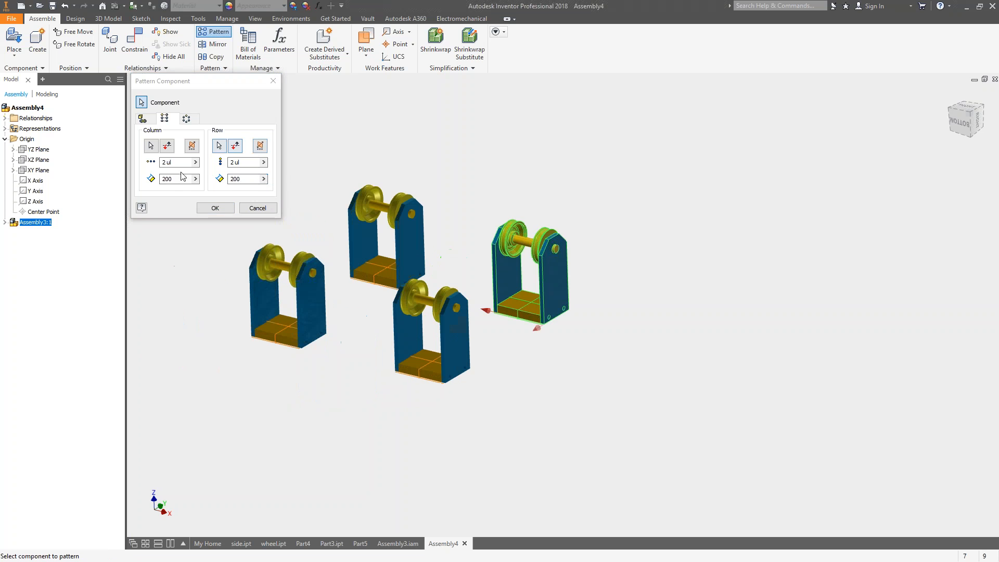
# Set the pattern's column count to 10 and create the component pattern.
pyautogui.moveTo(179, 163); pyautogui.dragTo(144, 166)
pyautogui.write('10')
pyautogui.scroll(3, 330, 252)
pyautogui.moveTo(457, 291); pyautogui.dragTo(786, 199, button='middle')
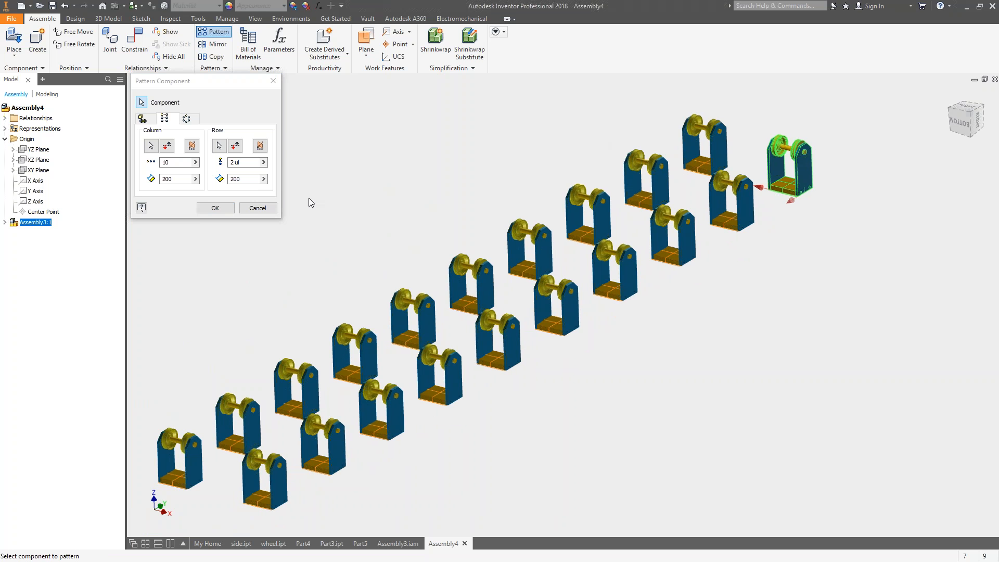
pyautogui.click(218, 209)
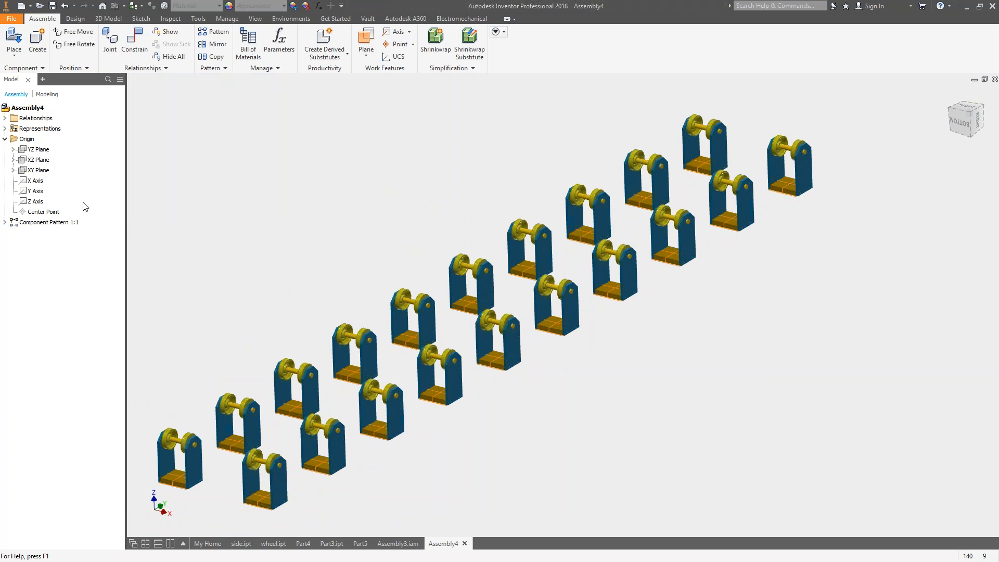
# Change the view projection from orthographic to perspective and look over the patterned assemblies.
pyautogui.scroll(-2, 224, 200)
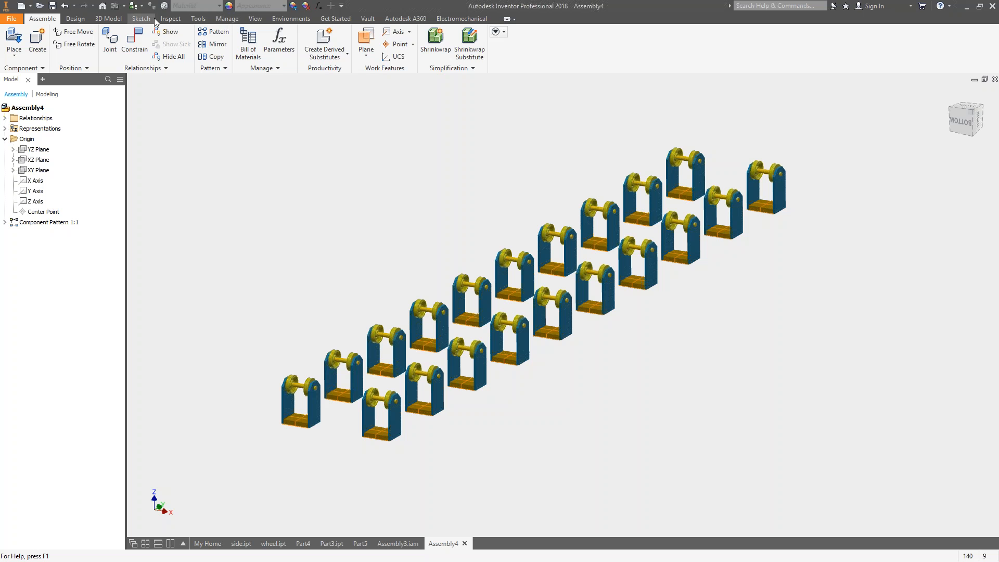
pyautogui.click(253, 20)
pyautogui.click(240, 32)
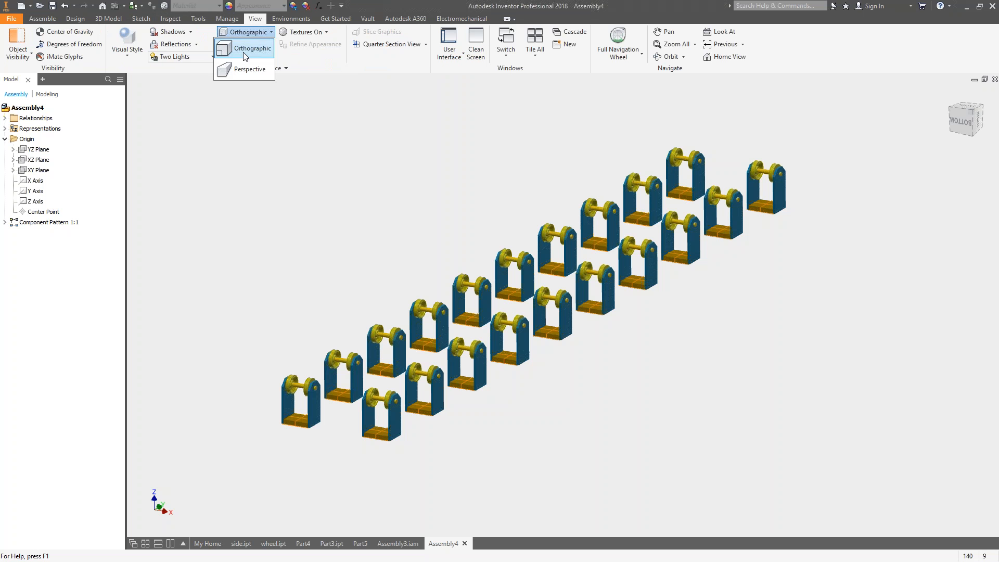
pyautogui.click(239, 70)
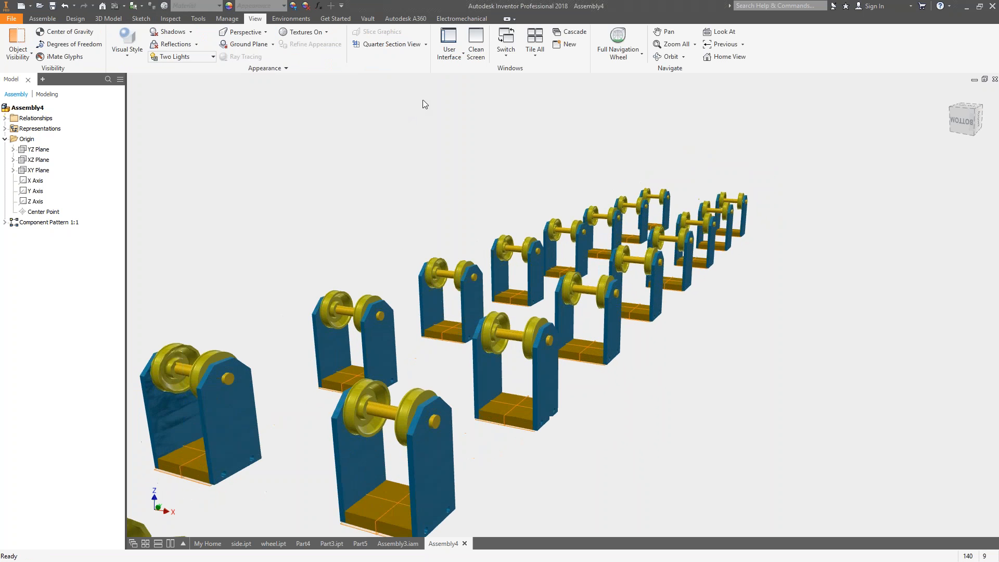
pyautogui.scroll(3, 430, 98)
pyautogui.scroll(-3, 431, 98)
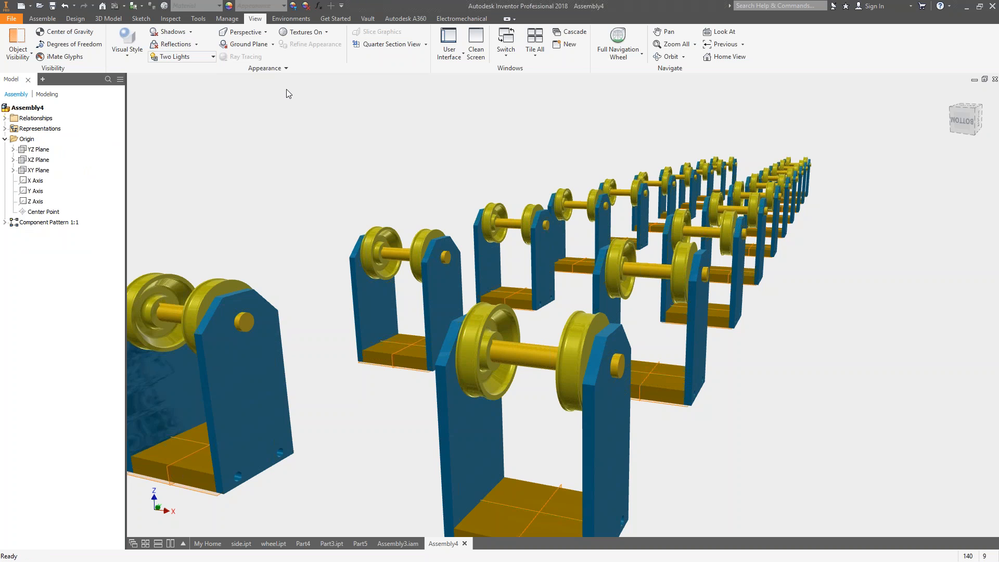
# Switch to the Assembly3.iam document and maximize the program window.
pyautogui.click(400, 543)
pyautogui.moveTo(494, 206); pyautogui.dragTo(526, 208, button='middle')
pyautogui.moveTo(410, 211); pyautogui.dragTo(336, 245, button='middle')
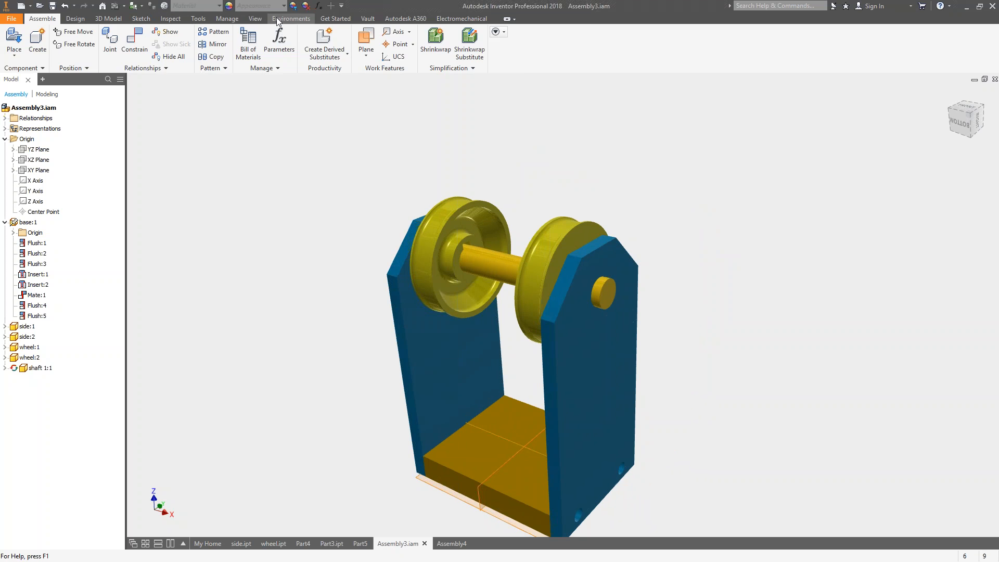
pyautogui.click(255, 18)
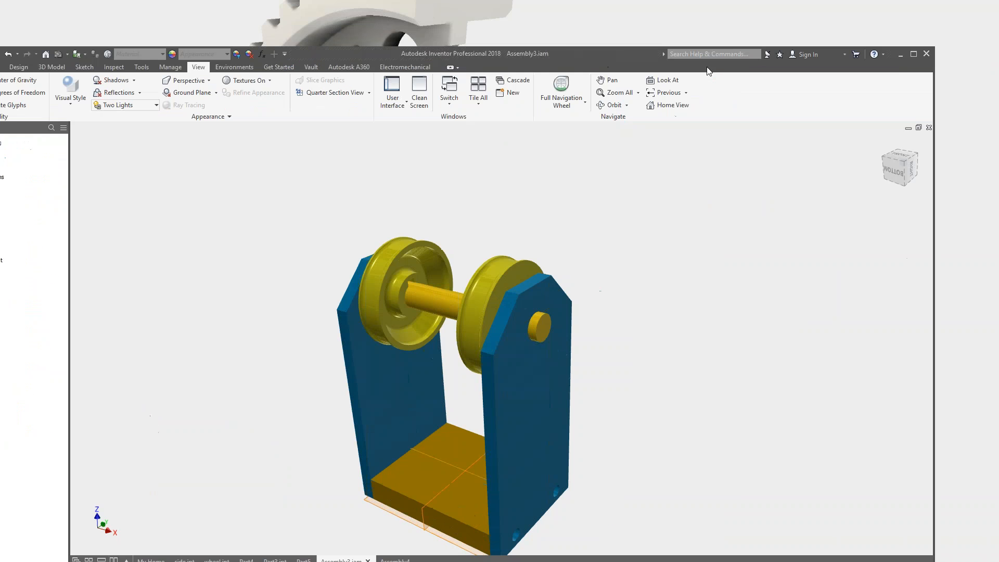
pyautogui.click(913, 54)
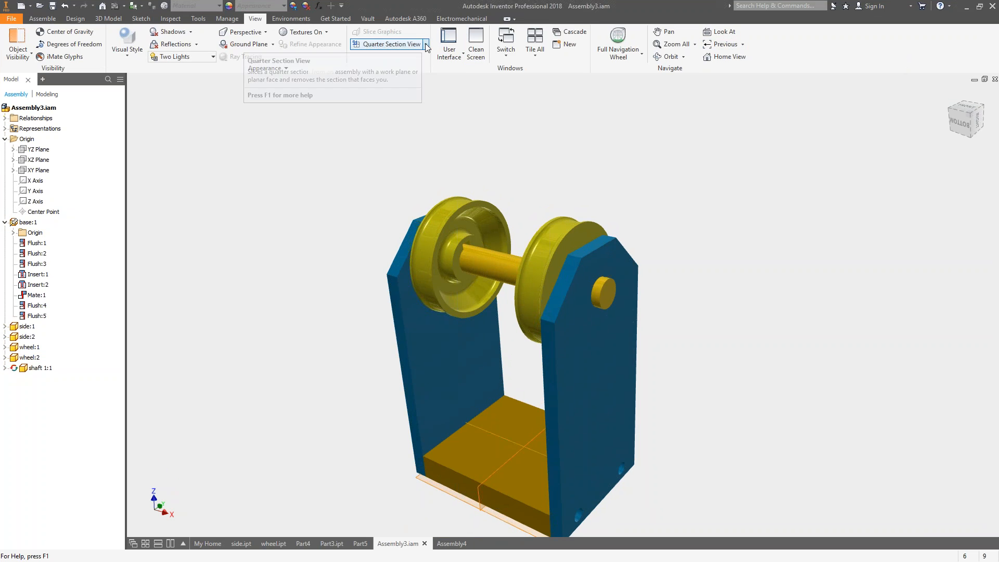
# Create a three quarter section view of the wheel-and-shaft assembly using its YZ and XZ planes.
pyautogui.click(426, 45)
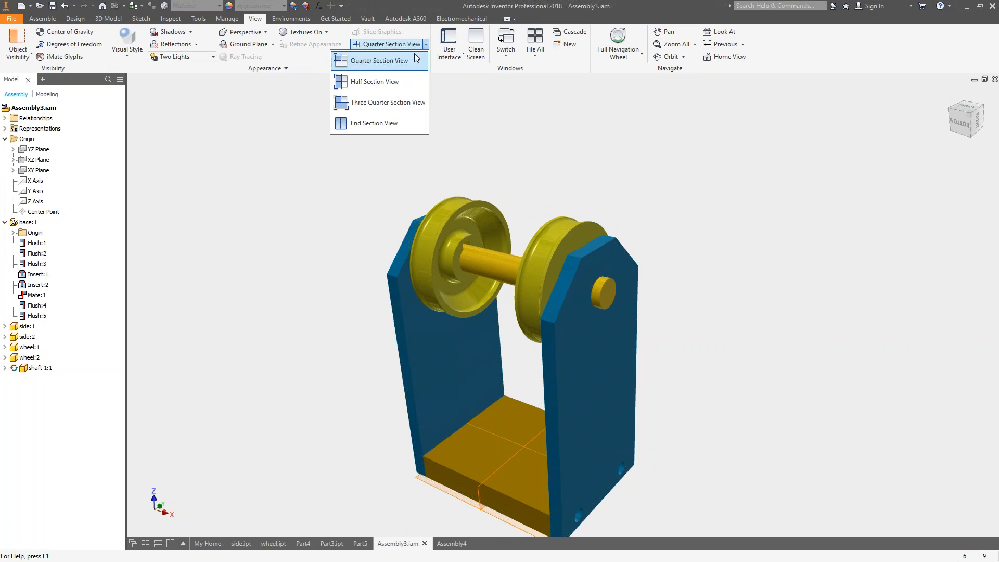
pyautogui.click(380, 103)
pyautogui.moveTo(374, 488); pyautogui.dragTo(351, 409, button='middle')
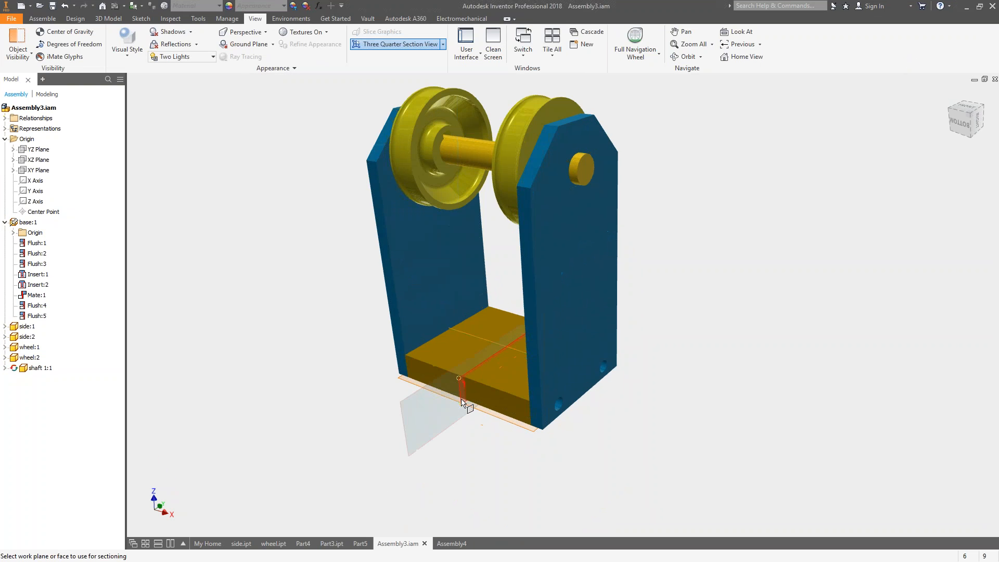
pyautogui.click(463, 403)
pyautogui.click(490, 344)
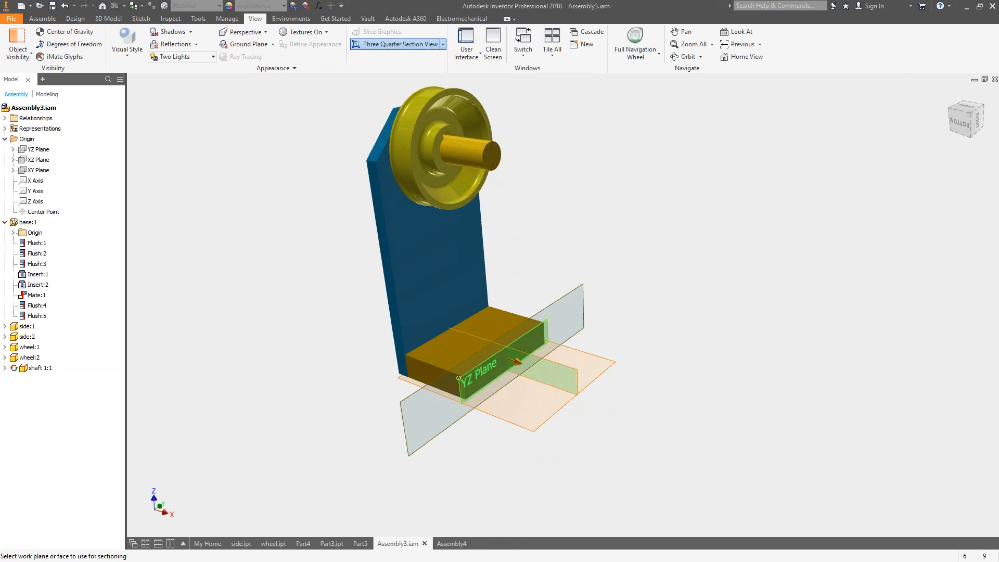
pyautogui.click(564, 394)
pyautogui.click(512, 354)
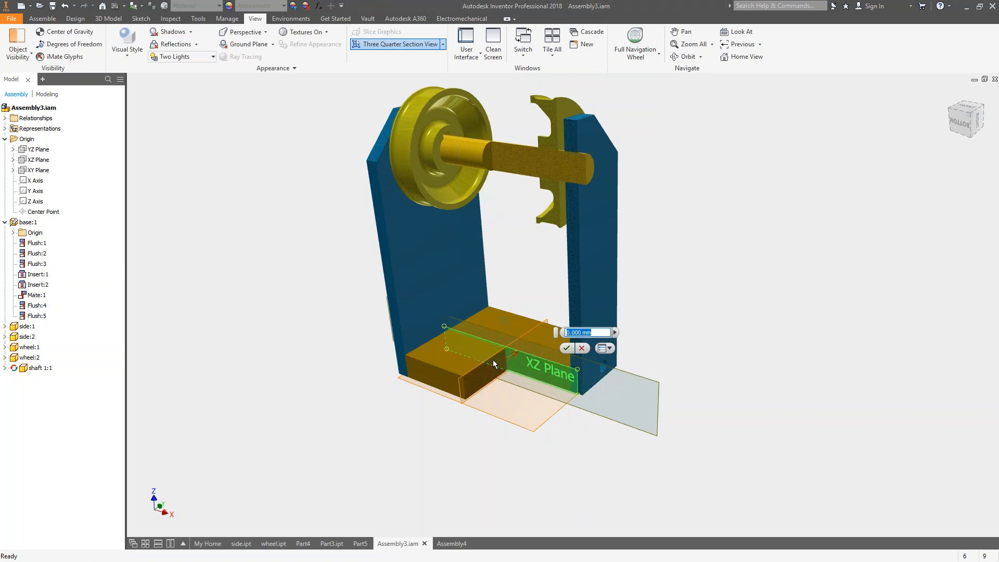
pyautogui.click(569, 348)
pyautogui.scroll(3, 724, 276)
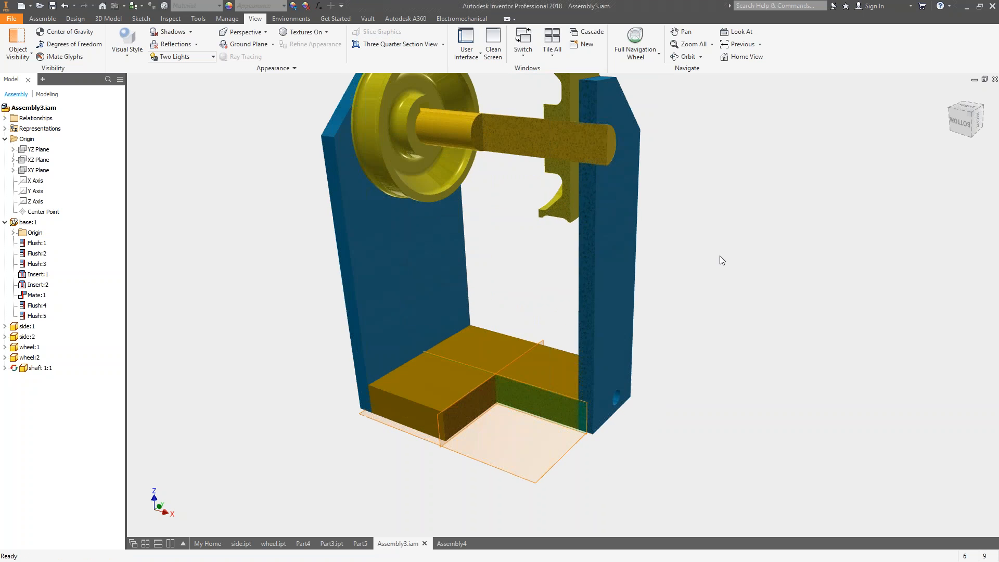
pyautogui.moveTo(732, 262); pyautogui.dragTo(731, 276, button='middle')
pyautogui.keyDown('shift'); pyautogui.moveTo(733, 294); pyautogui.dragTo(726, 276, button='middle'); pyautogui.keyUp('shift')
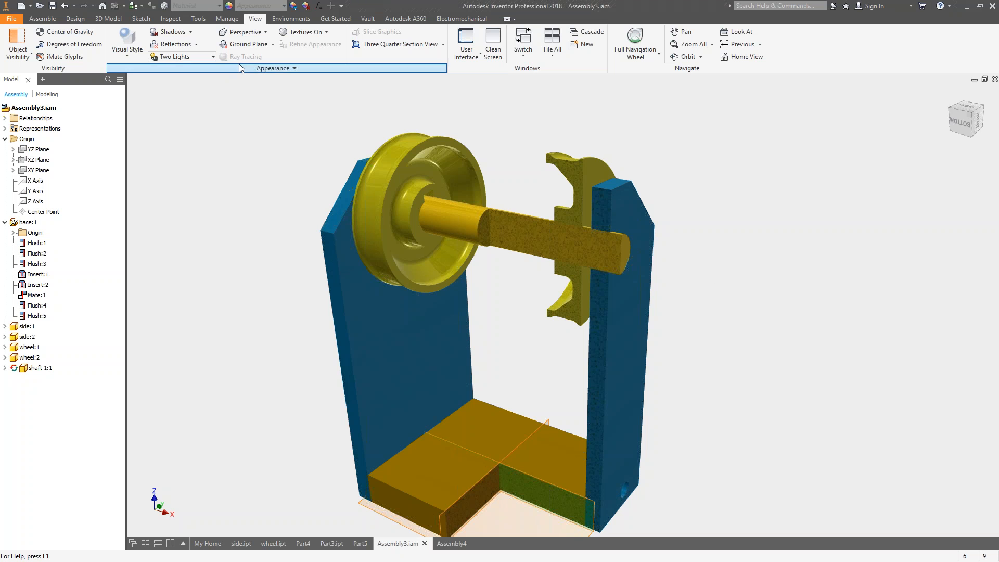
# Change the visual style of the sectioned assembly, preview it with ray tracing, and turn ray tracing off.
pyautogui.click(127, 47)
pyautogui.click(96, 73)
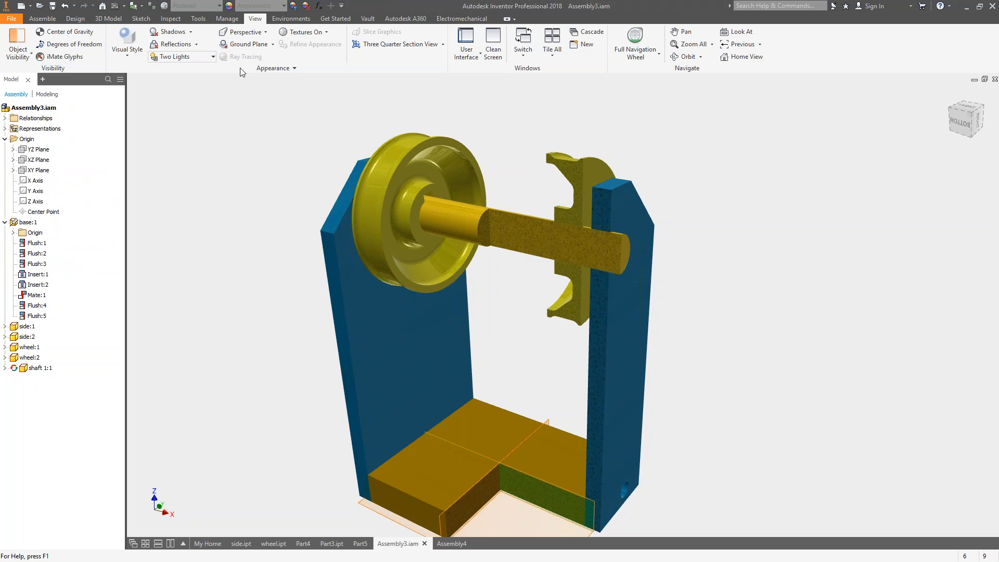
pyautogui.click(245, 58)
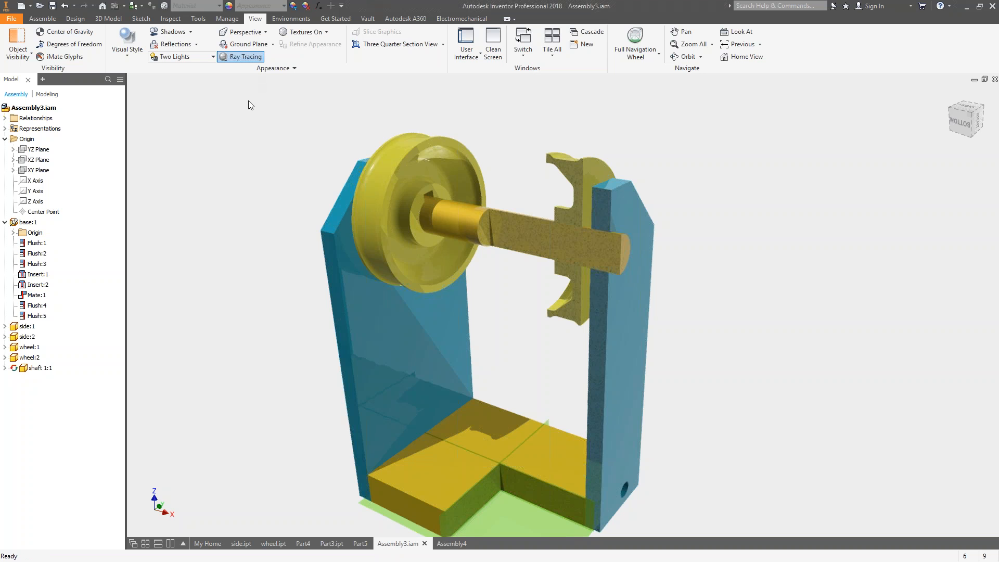
pyautogui.click(243, 56)
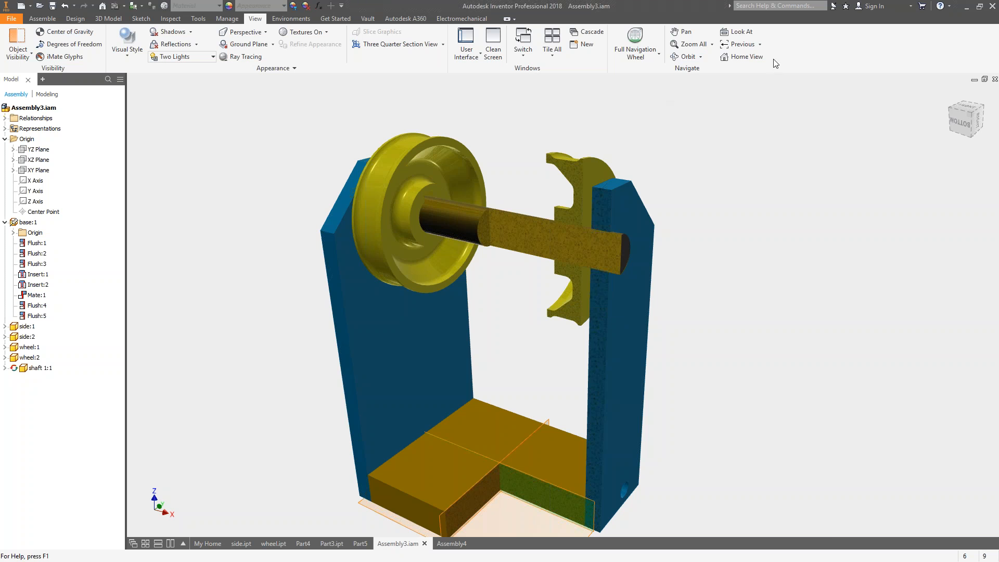
# In Part3.ipt, roll the model history back to just after Extrusion1 and highlight that feature's Sketch1.
pyautogui.click(332, 543)
pyautogui.moveTo(560, 282); pyautogui.dragTo(664, 180, button='middle')
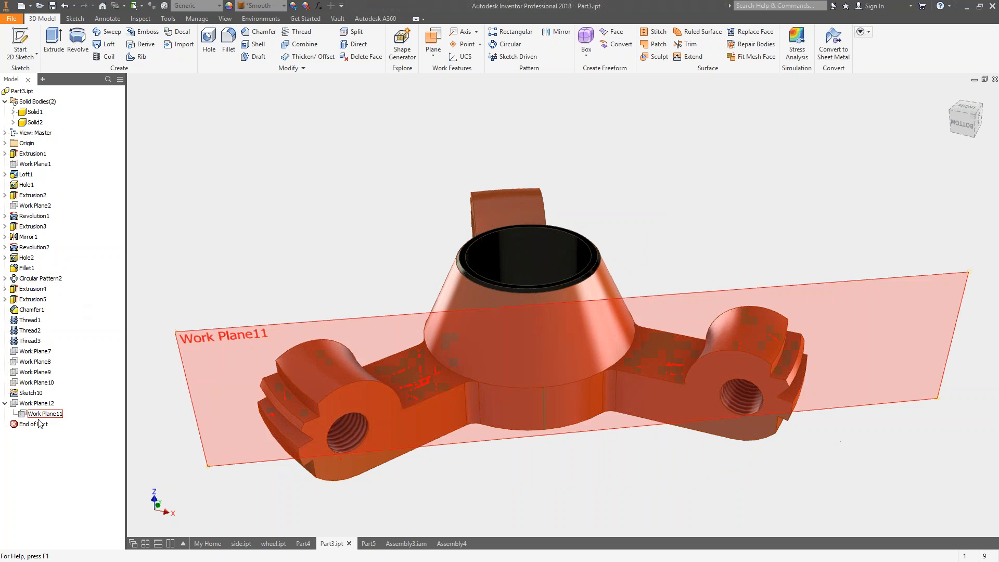
pyautogui.moveTo(37, 425)
pyautogui.mouseDown()
pyautogui.moveTo(51, 331)
pyautogui.moveTo(40, 428)
pyautogui.mouseUp()
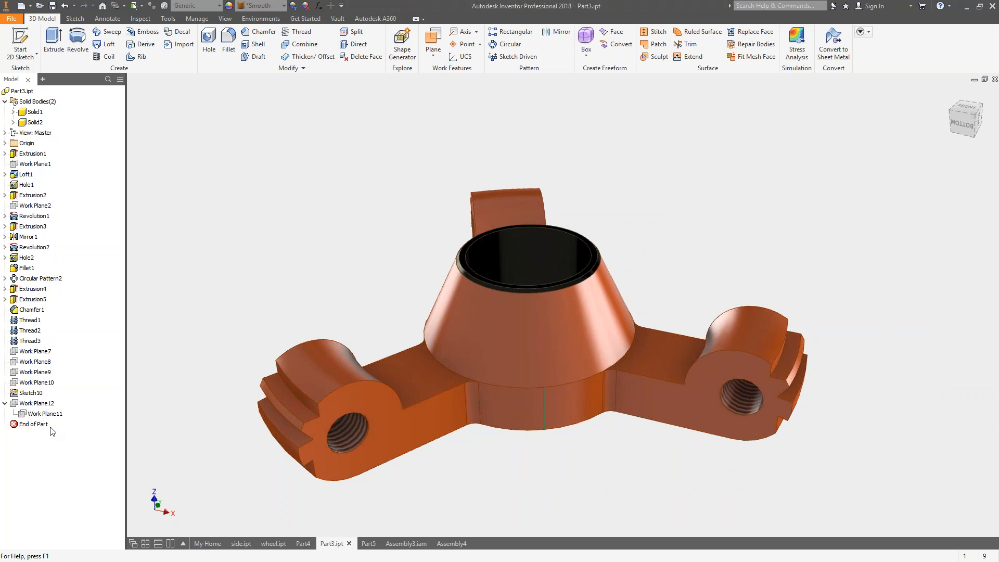
pyautogui.click(29, 425)
pyautogui.moveTo(29, 429); pyautogui.dragTo(22, 166)
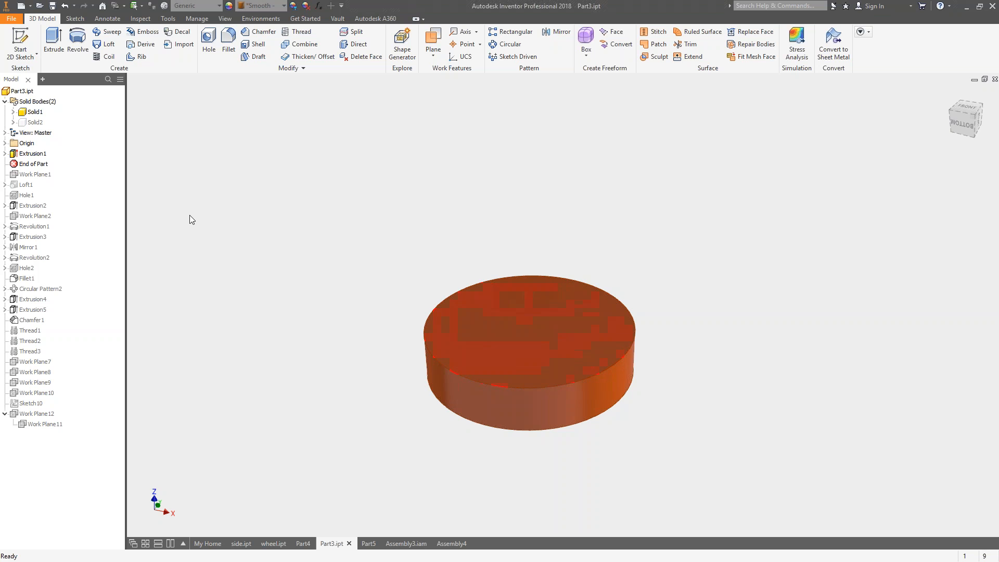
pyautogui.click(5, 153)
pyautogui.click(37, 164)
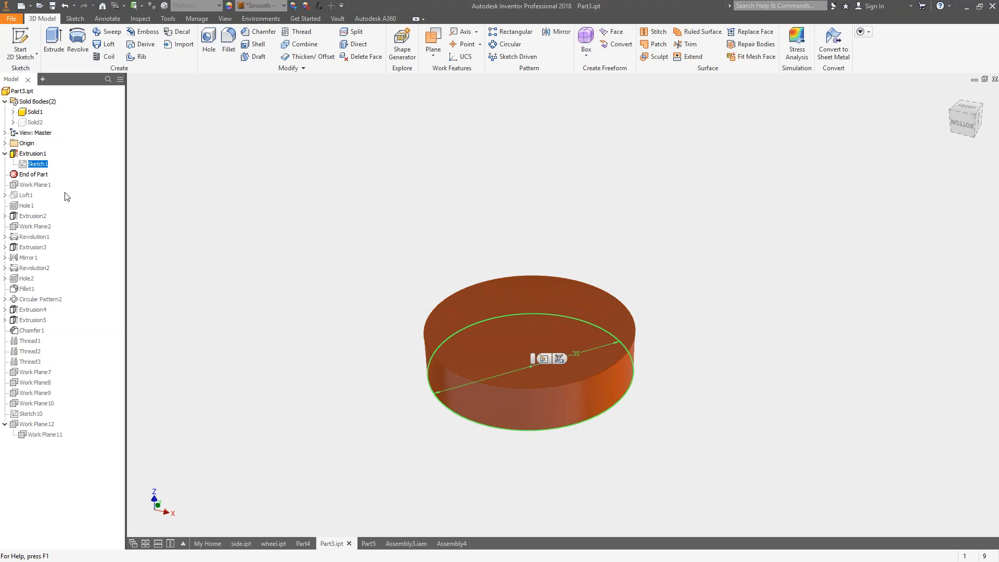
# Move the End of Part marker to just after Loft1 and highlight the loft's Sketch2.
pyautogui.click(31, 177)
pyautogui.moveTo(30, 177); pyautogui.dragTo(33, 200)
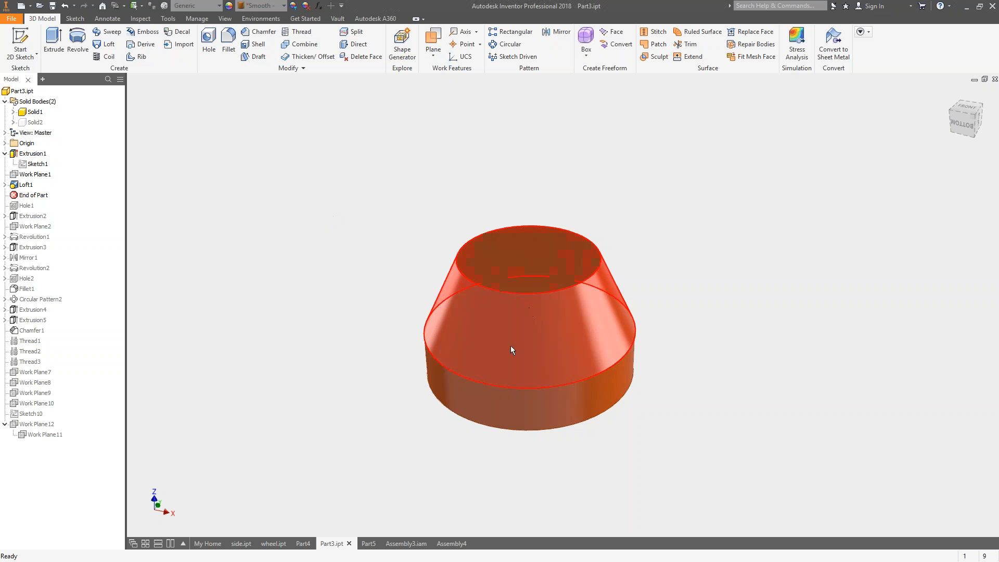
pyautogui.click(4, 185)
pyautogui.click(32, 195)
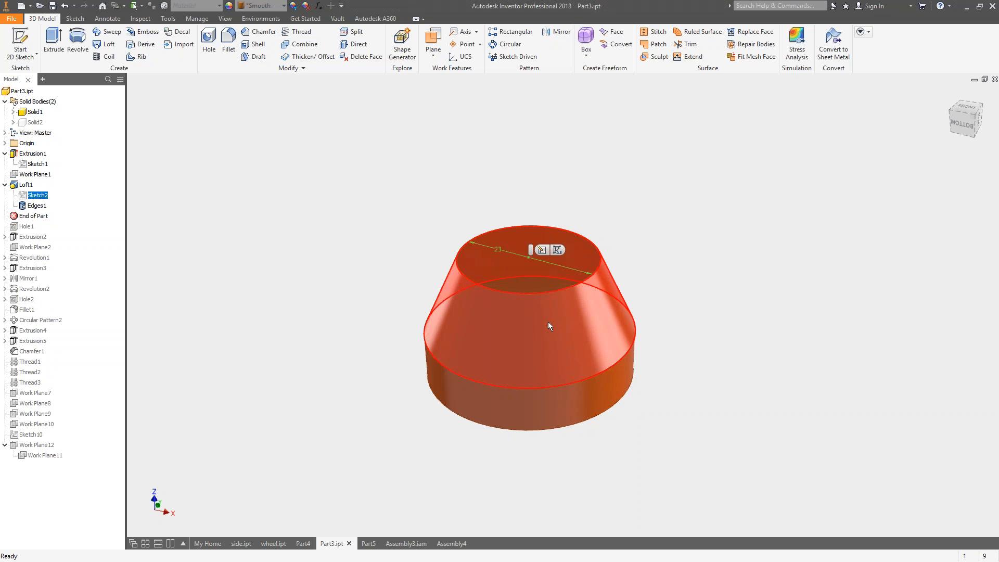
pyautogui.moveTo(564, 339)
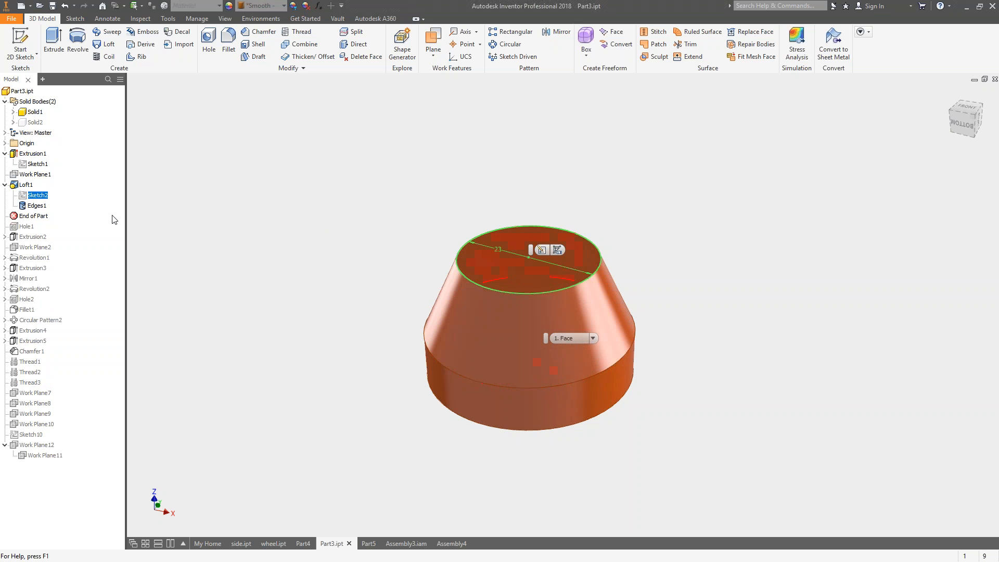
# Advance the End of Part marker past Hole1 to just after Extrusion2.
pyautogui.moveTo(26, 218); pyautogui.dragTo(34, 242)
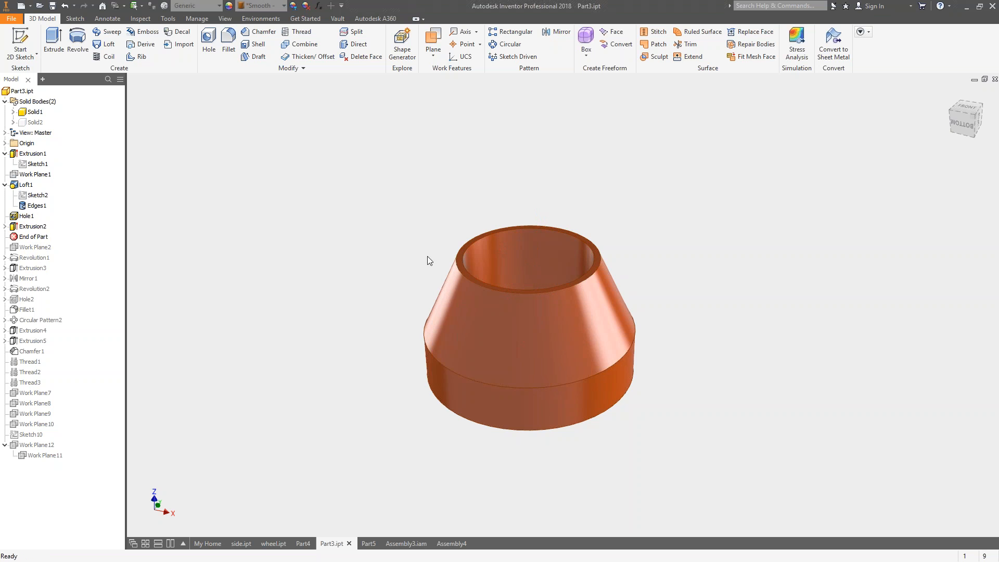
# Advance the End of Part marker past Work Plane2 to just after Revolution1.
pyautogui.keyDown('shift'); pyautogui.moveTo(342, 227); pyautogui.dragTo(366, 220, button='middle'); pyautogui.keyUp('shift')
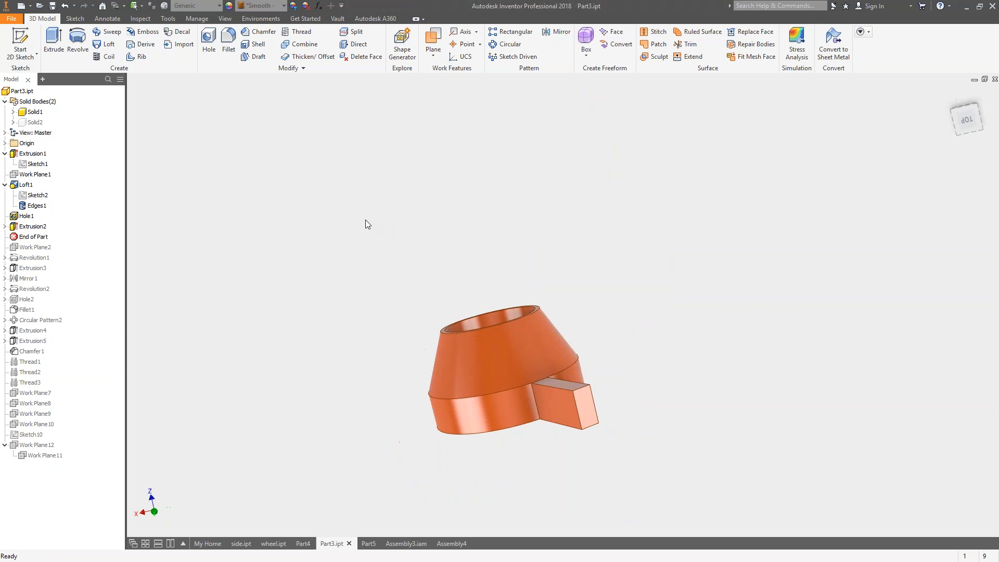
pyautogui.moveTo(31, 239); pyautogui.dragTo(32, 263)
pyautogui.keyDown('shift'); pyautogui.moveTo(542, 306); pyautogui.dragTo(544, 341, button='middle'); pyautogui.keyUp('shift')
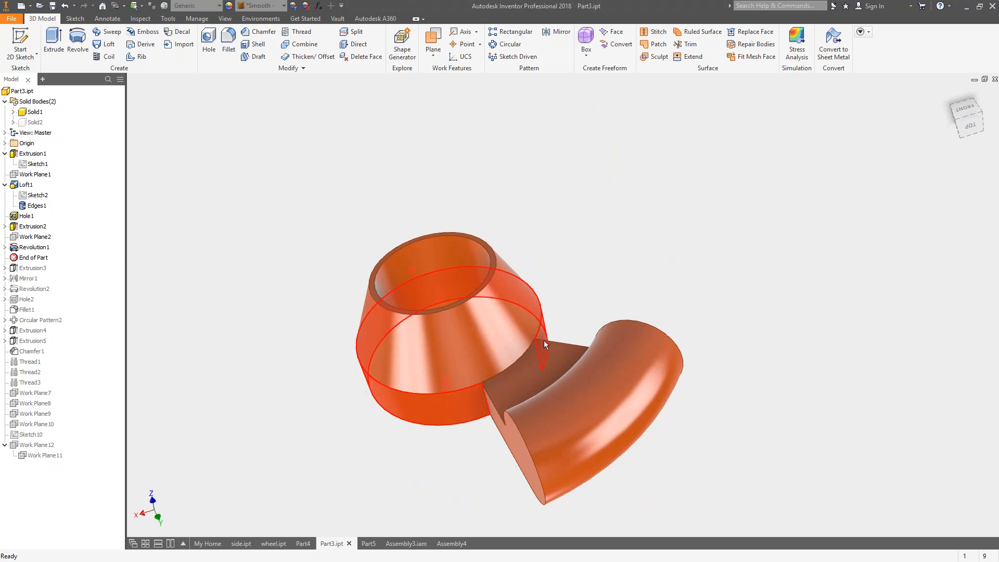
# Advance the End of Part marker past Extrusion3 to just after Mirror1.
pyautogui.moveTo(58, 257)
pyautogui.mouseDown()
pyautogui.moveTo(36, 260)
pyautogui.moveTo(44, 270)
pyautogui.mouseUp()
pyautogui.keyDown('shift'); pyautogui.moveTo(327, 210); pyautogui.dragTo(327, 207, button='middle'); pyautogui.keyUp('shift')
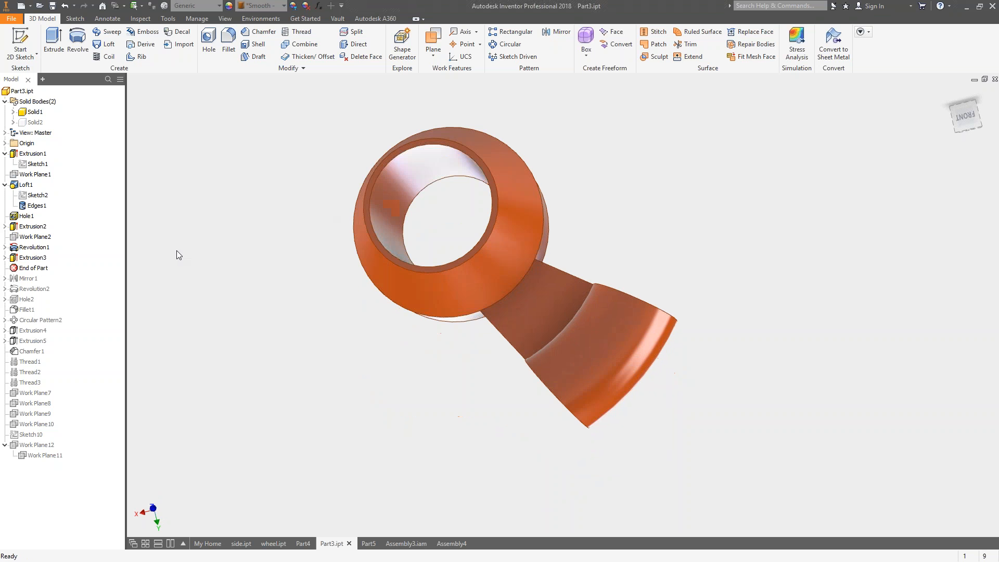
pyautogui.moveTo(38, 269); pyautogui.dragTo(38, 281)
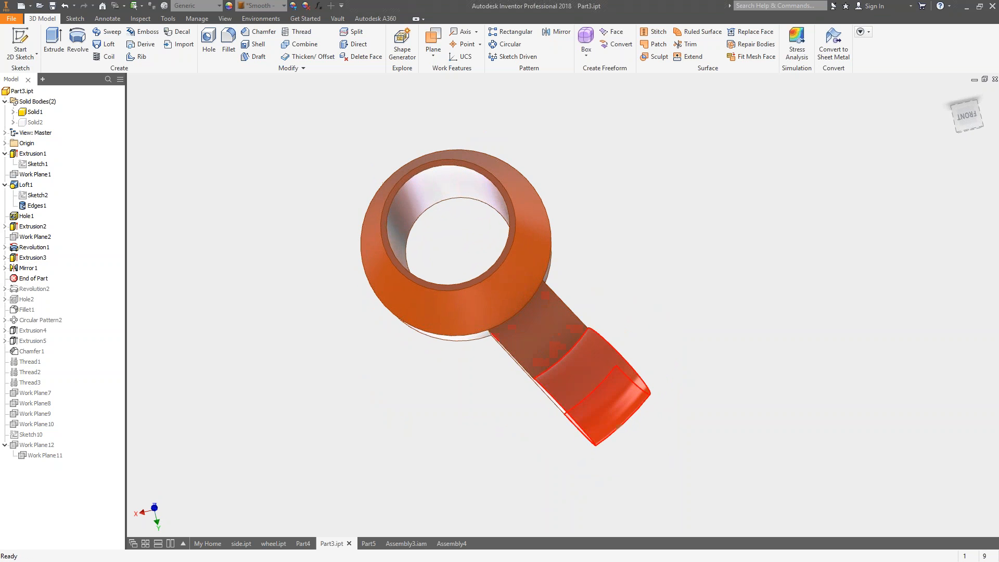
# Examine the arm in the Front view, highlighting its side face and the Revolution1 and Extrusion3 features.
pyautogui.keyDown('shift'); pyautogui.moveTo(628, 370); pyautogui.dragTo(613, 354, button='middle'); pyautogui.keyUp('shift')
pyautogui.click(531, 385)
pyautogui.click(610, 365)
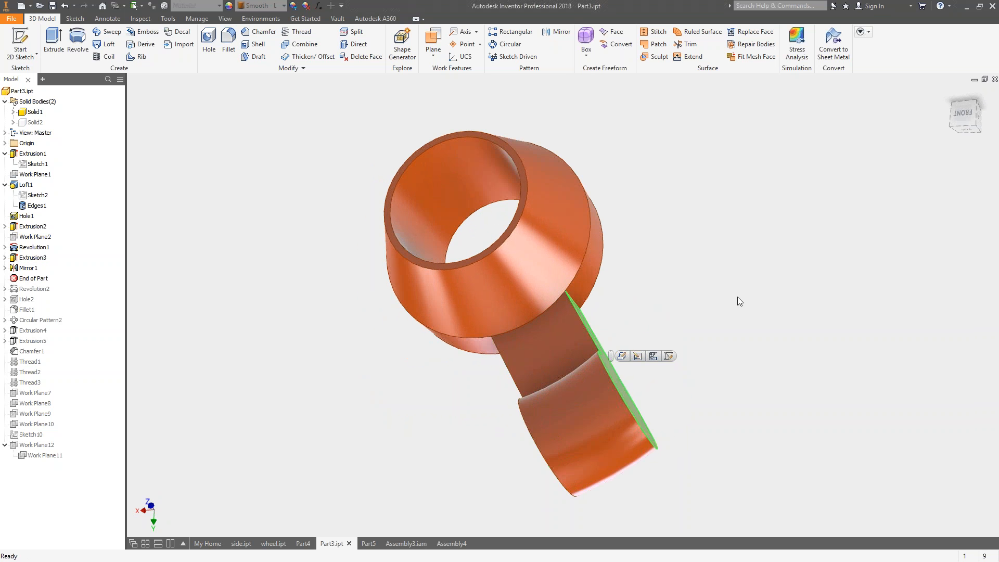
pyautogui.click(964, 117)
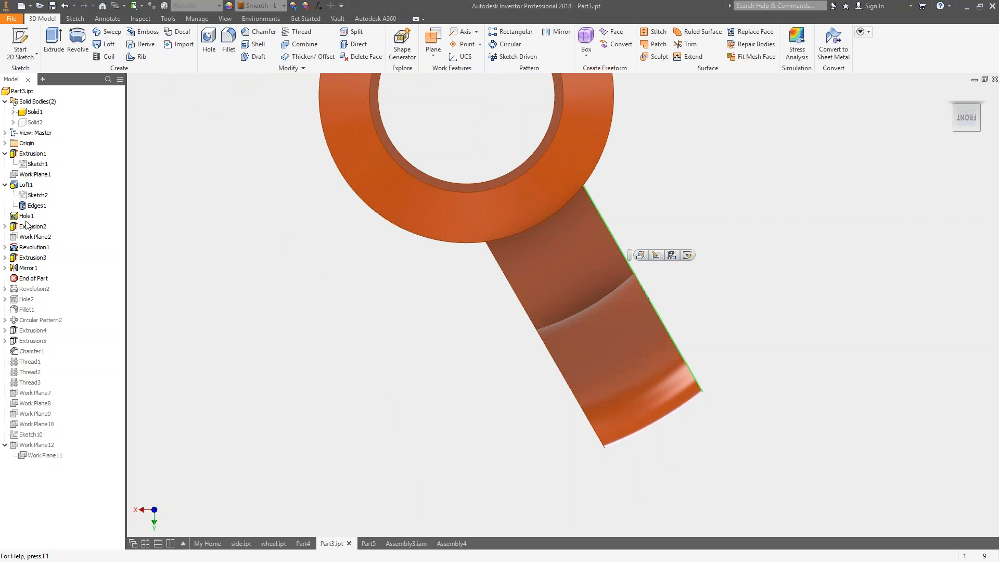
pyautogui.click(30, 252)
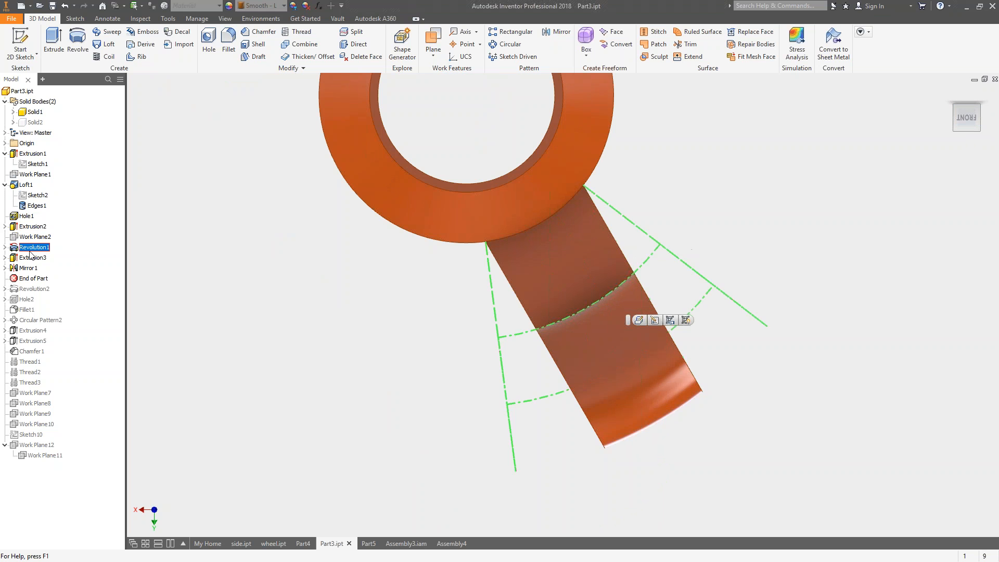
pyautogui.click(28, 259)
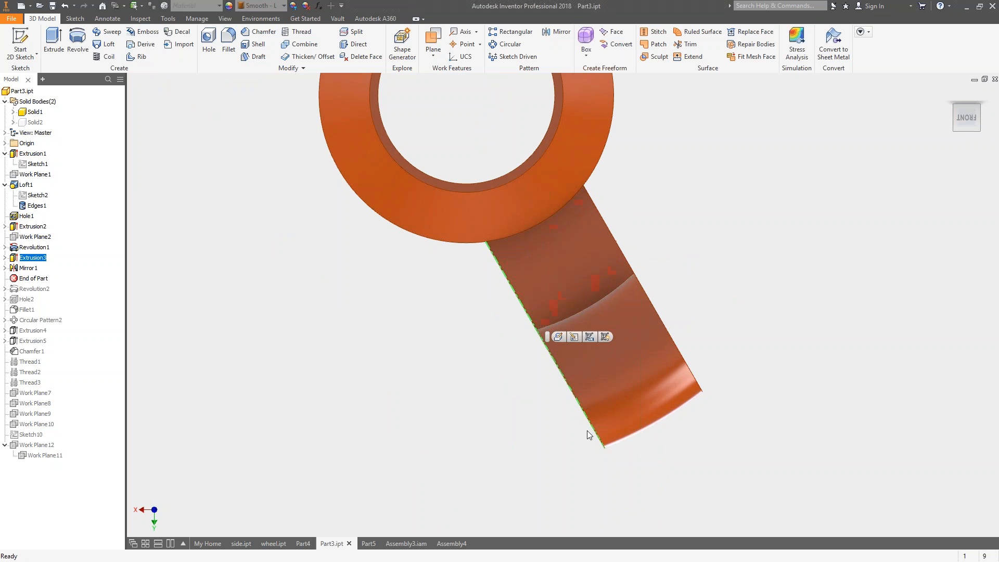
# Advance the End of Part marker past Revolution2 to just after Hole2.
pyautogui.moveTo(10, 281); pyautogui.dragTo(14, 292)
pyautogui.press('F6')
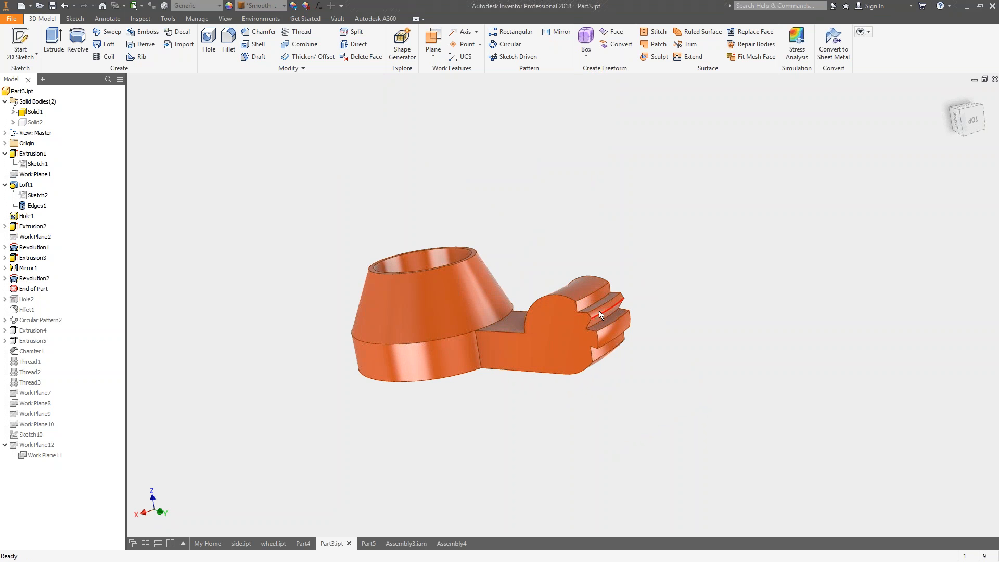
pyautogui.moveTo(32, 289); pyautogui.dragTo(31, 312)
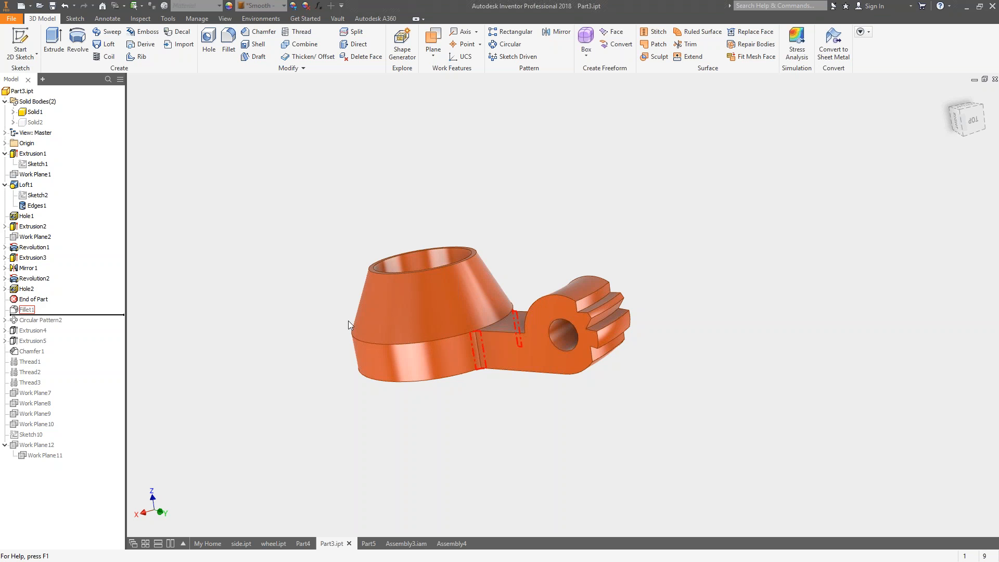
pyautogui.keyDown('shift'); pyautogui.moveTo(348, 320); pyautogui.dragTo(349, 343, button='middle'); pyautogui.keyUp('shift')
# Advance the End of Part marker past Fillet1, Circular Pattern2 and both following extrusions to just after Chamfer1.
pyautogui.moveTo(31, 309); pyautogui.dragTo(33, 319)
pyautogui.keyDown('shift'); pyautogui.moveTo(131, 311); pyautogui.dragTo(522, 258, button='middle'); pyautogui.keyUp('shift')
pyautogui.moveTo(22, 323); pyautogui.dragTo(47, 356)
pyautogui.keyDown('shift'); pyautogui.moveTo(523, 304); pyautogui.dragTo(493, 204, button='middle'); pyautogui.keyUp('shift')
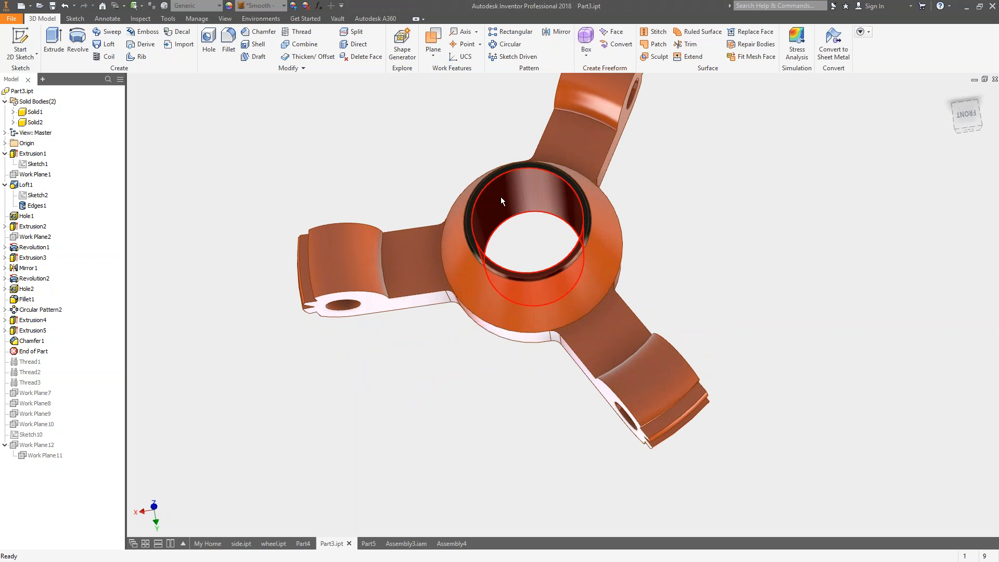
# Advance the End of Part marker past the thread features to just after Thread3.
pyautogui.click(41, 354)
pyautogui.moveTo(42, 357); pyautogui.dragTo(42, 384)
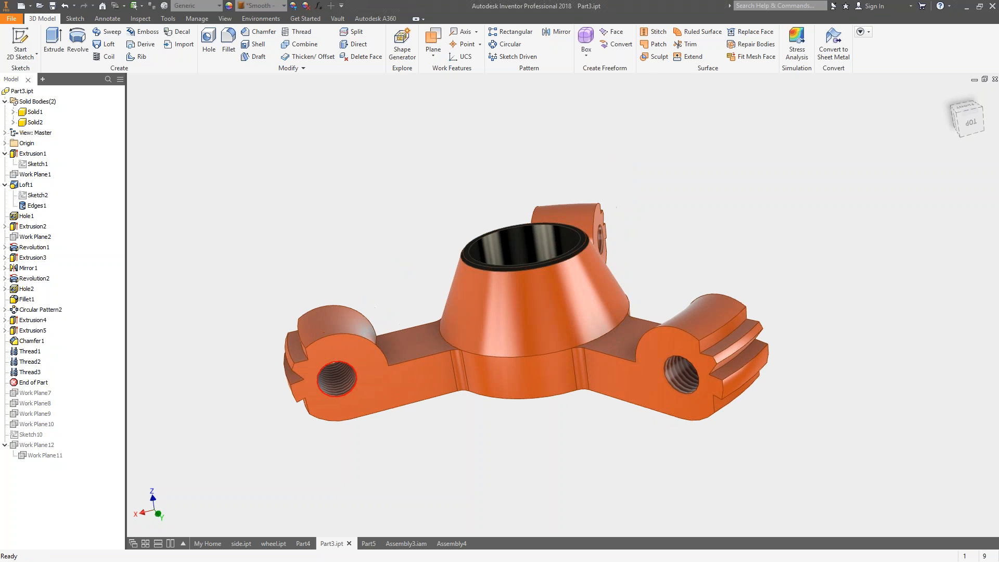
pyautogui.click(34, 384)
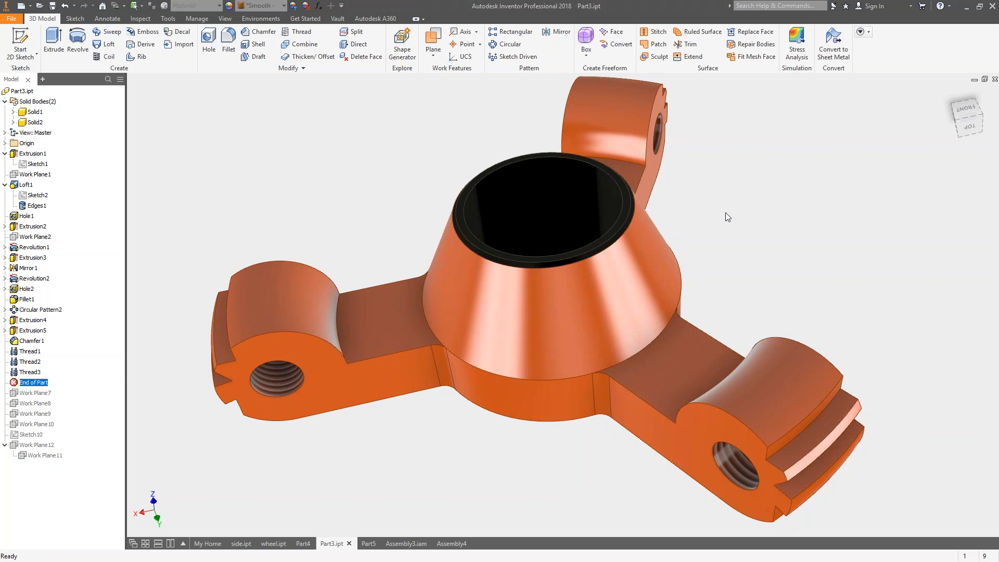
# Inspect the threaded hole in the arm, open Hole2's feature settings for review and close them without changes.
pyautogui.moveTo(767, 230); pyautogui.dragTo(696, 245, button='middle')
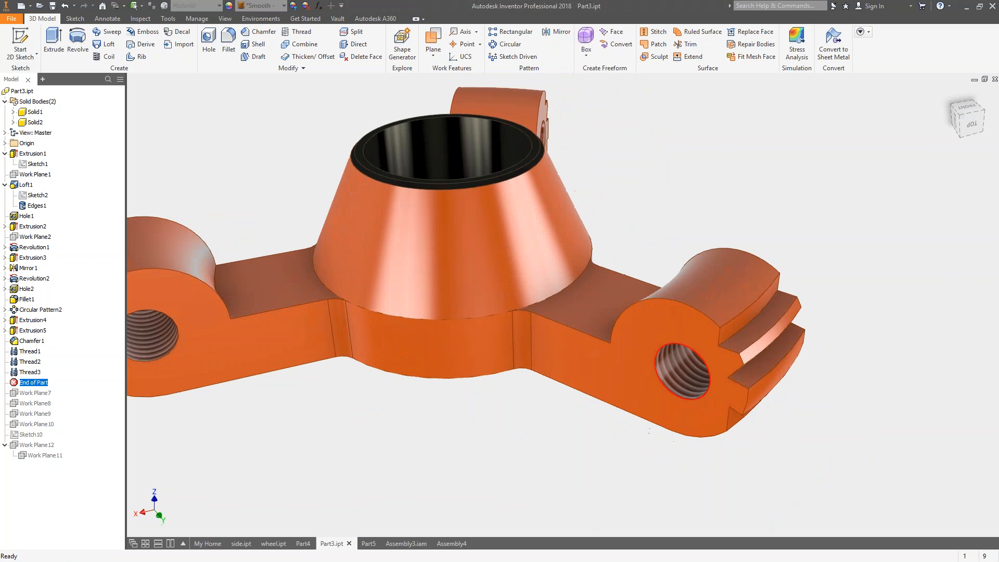
pyautogui.scroll(3, 702, 376)
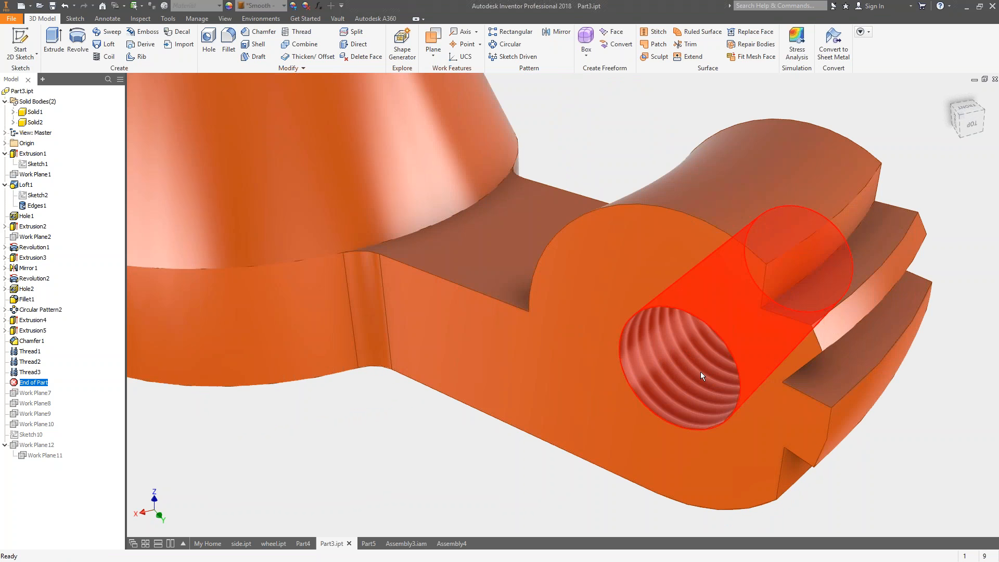
pyautogui.moveTo(700, 372)
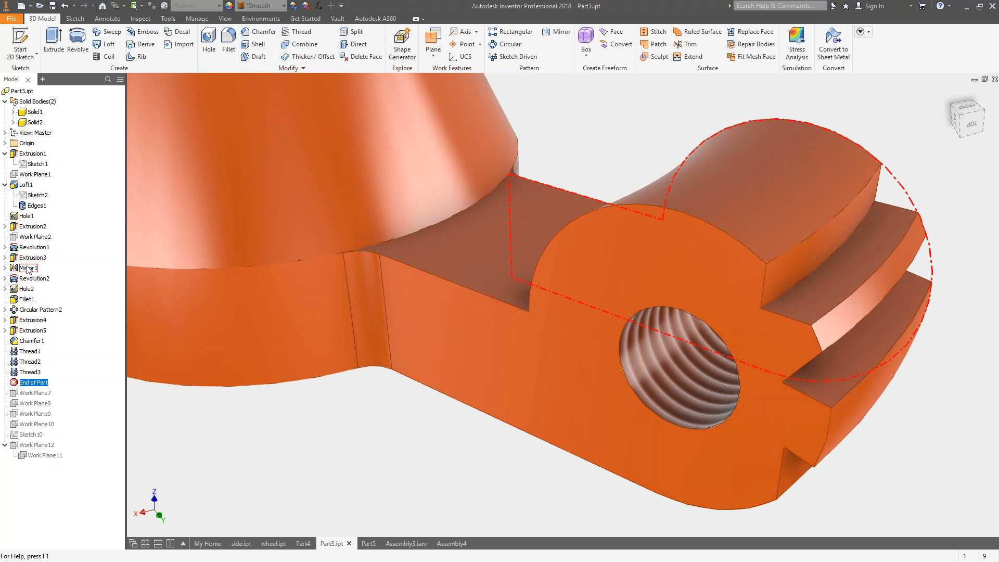
pyautogui.click(26, 289)
pyautogui.rightClick(26, 289)
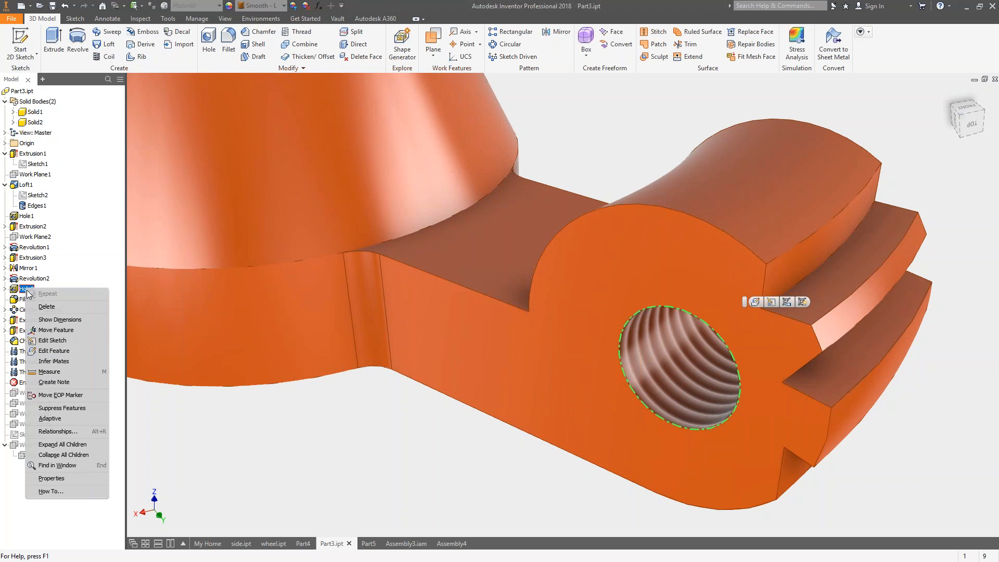
pyautogui.click(68, 352)
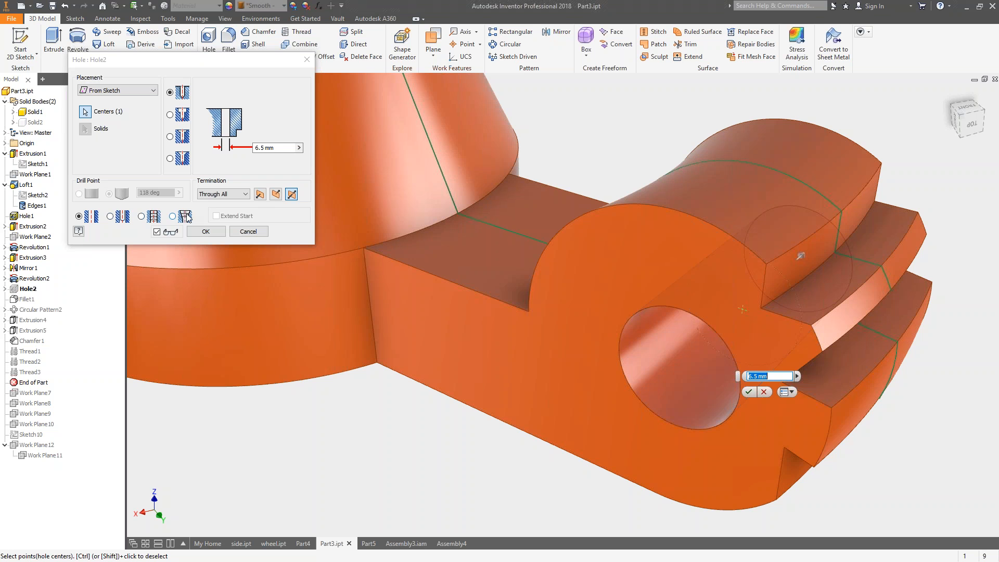
pyautogui.click(253, 232)
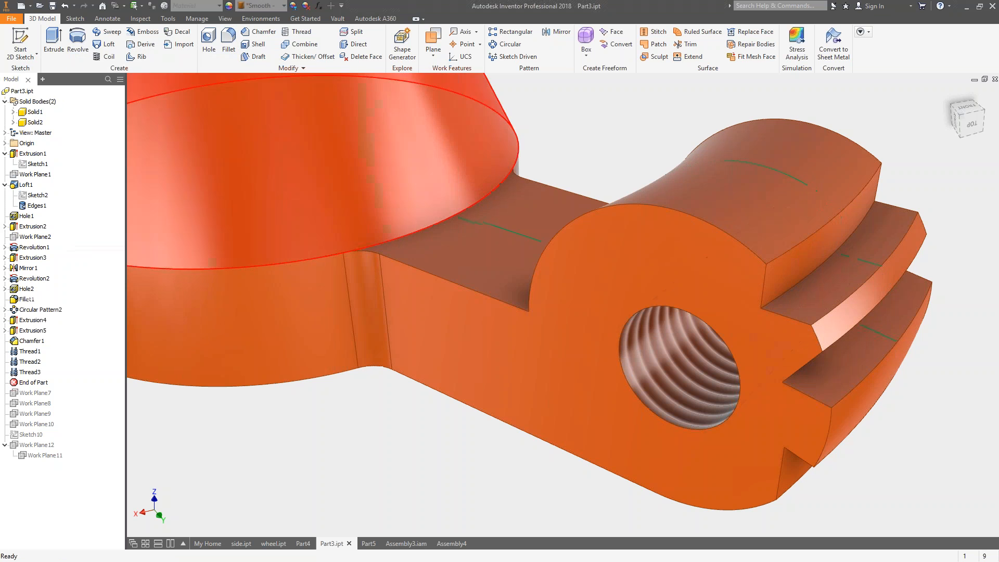